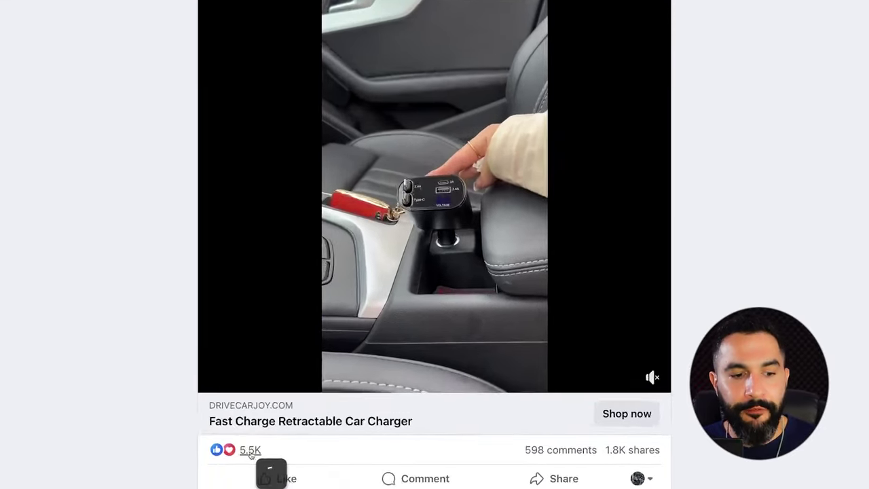
- Compare the reactions, comments and shares of the two car charger Facebook ads and play the Drivecarjoy-US video
mouse_move(283, 480)
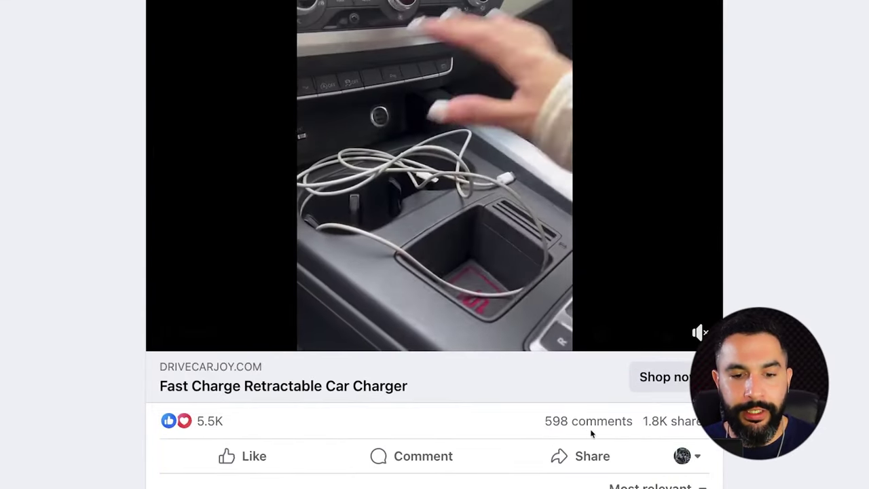
mouse_move(660, 425)
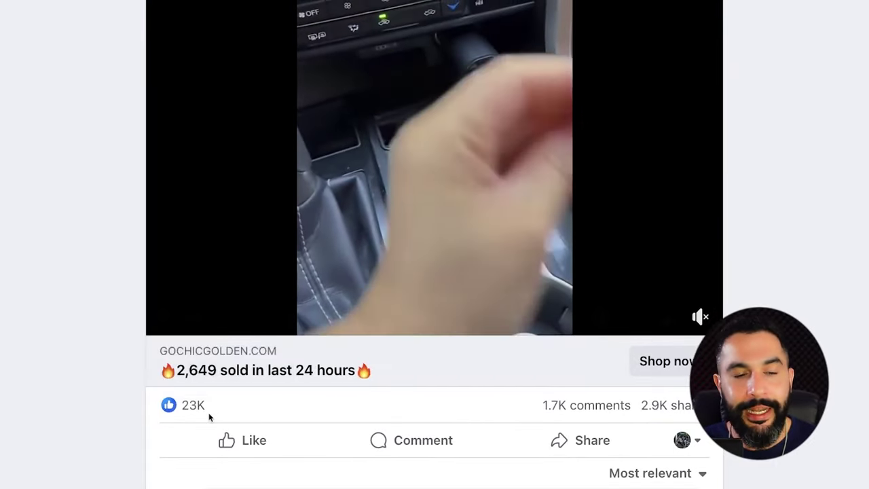
mouse_move(209, 410)
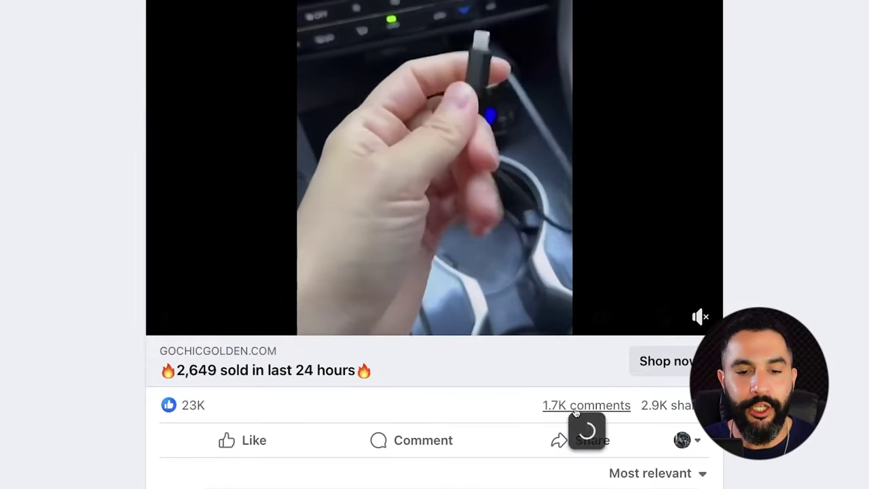
mouse_move(575, 412)
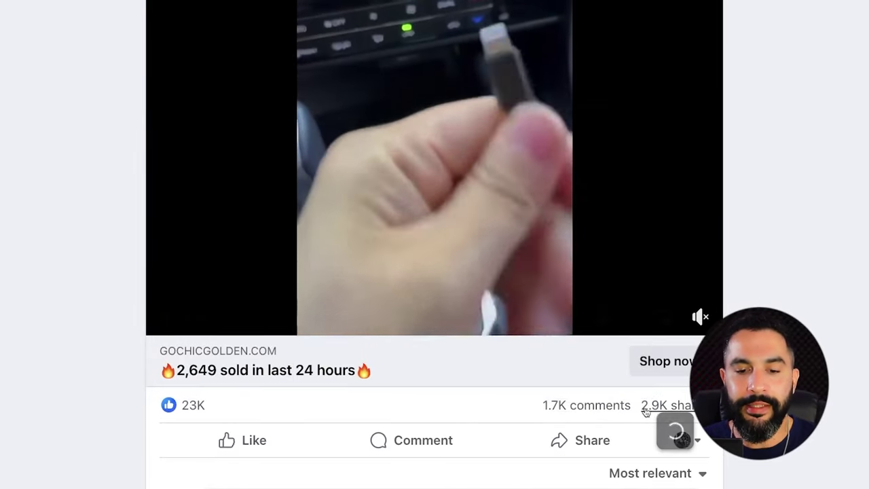
mouse_move(669, 411)
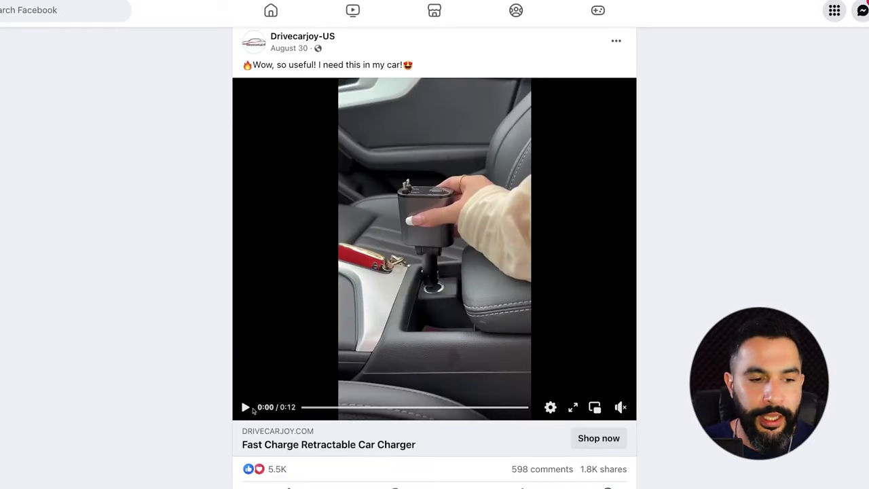
click(246, 408)
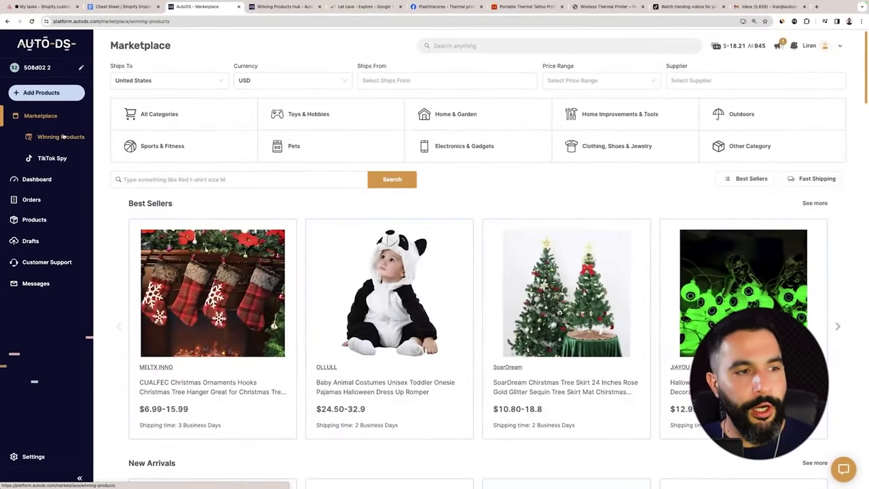
- Browse the AutoDS Winning Products list and open the Smart Electric Cat Ball Toys product
click(61, 136)
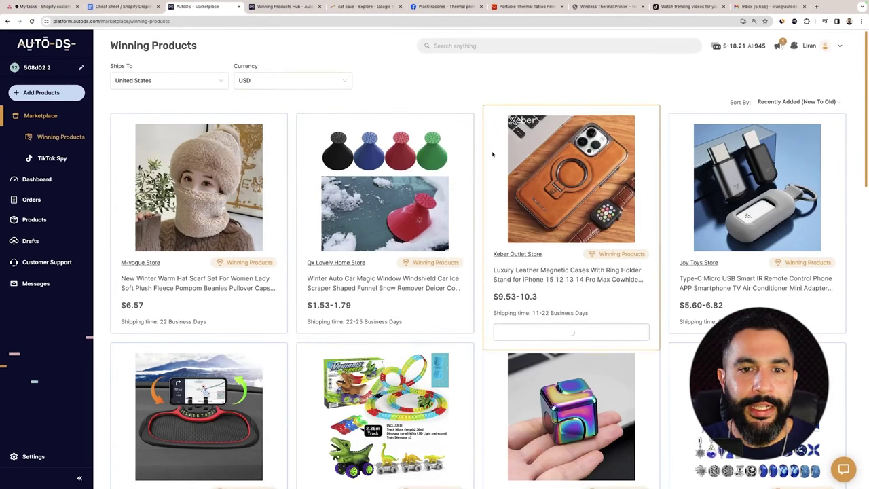
scroll(493, 154, down, 3)
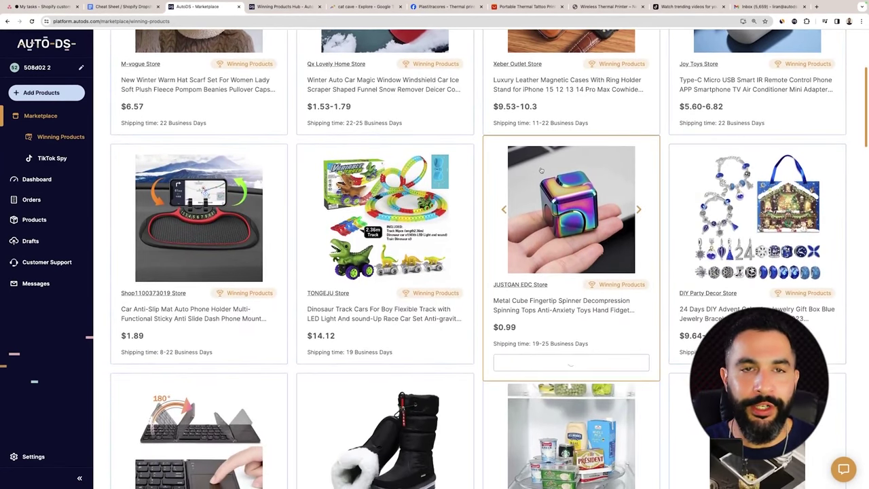
scroll(541, 170, down, 5)
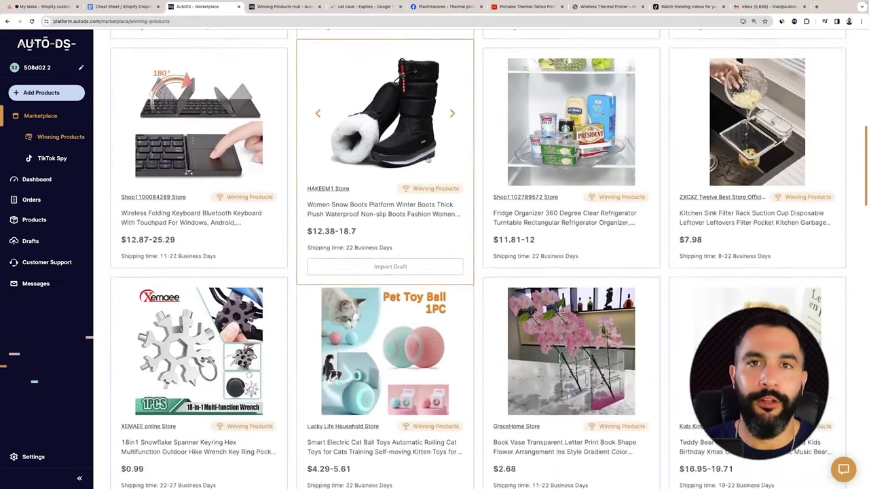
scroll(429, 159, down, 1)
scroll(385, 119, down, 3)
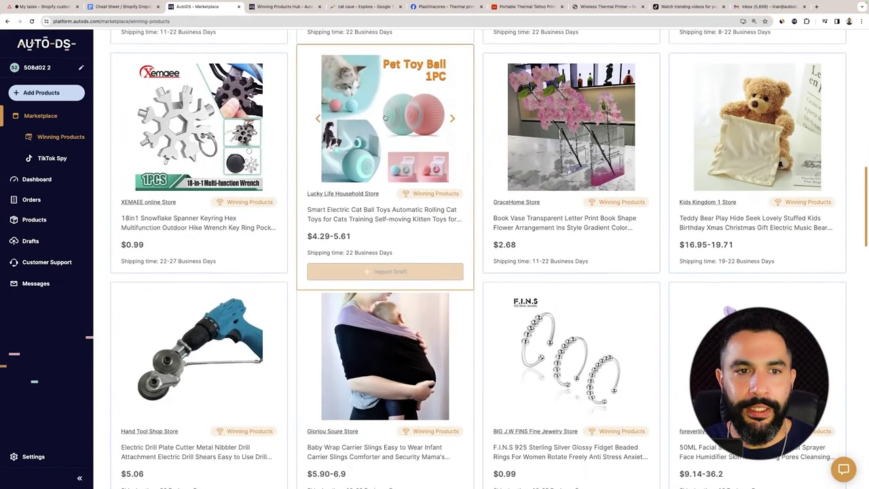
click(402, 101)
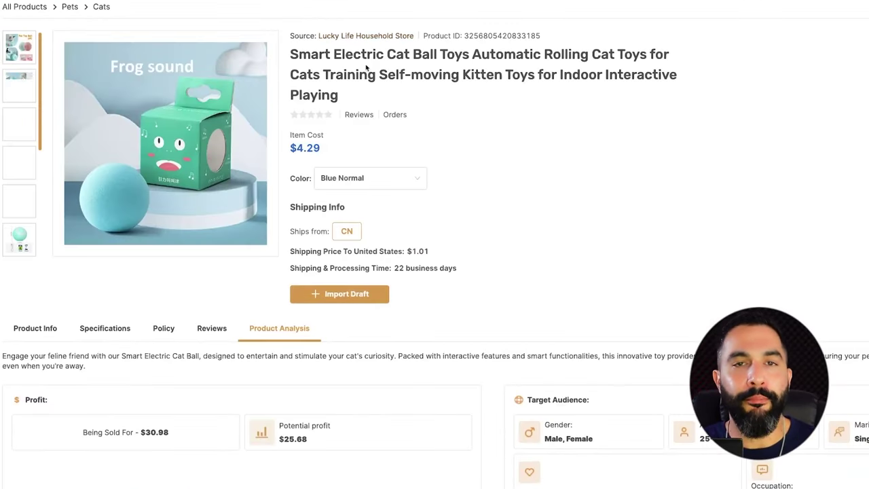
- Preview the cat ball's Smart Pink Ball and Pink Normal color variants
scroll(367, 70, down, 1)
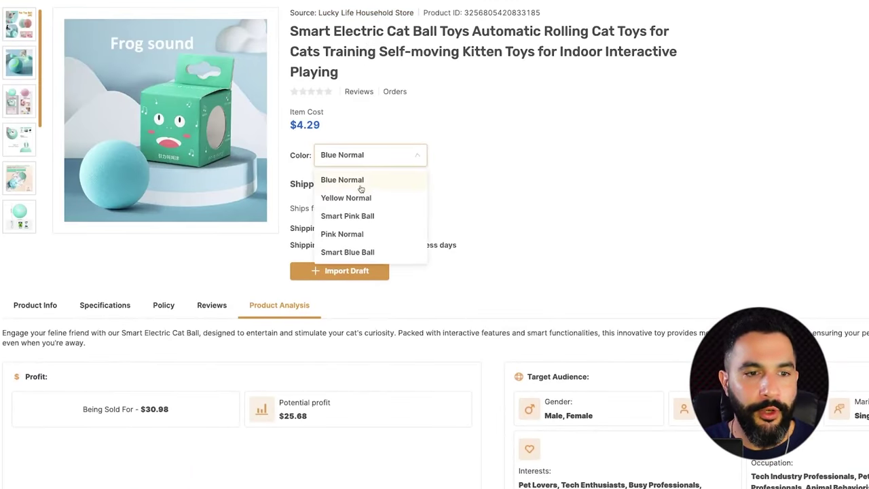
click(360, 213)
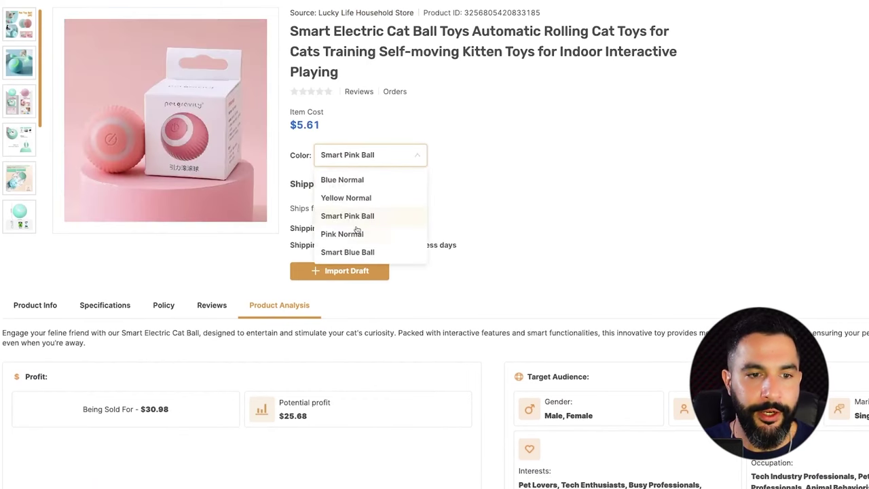
click(353, 234)
- Examine the cat ball's product analysis: selling price, potential profit, target audience, Facebook ad and AutoDS insights
scroll(346, 210, down, 3)
key(ctrl+plus)
drag(578, 228, 380, 230)
click(391, 231)
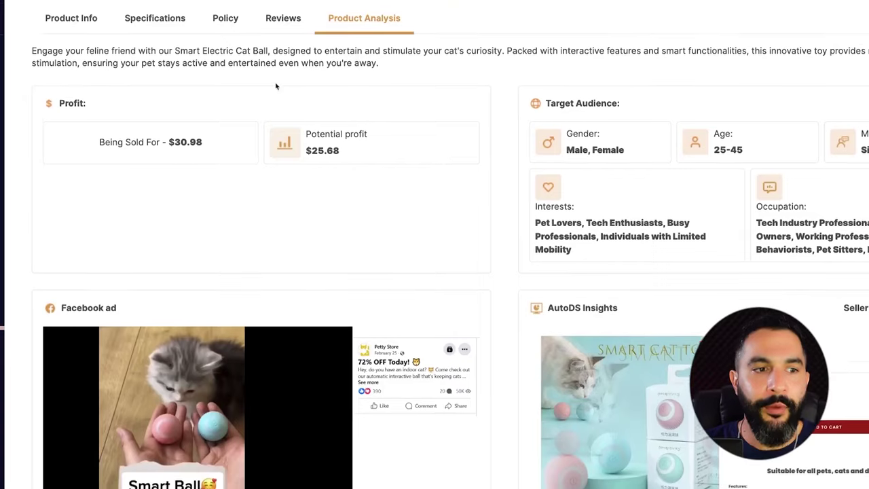
double_click(205, 134)
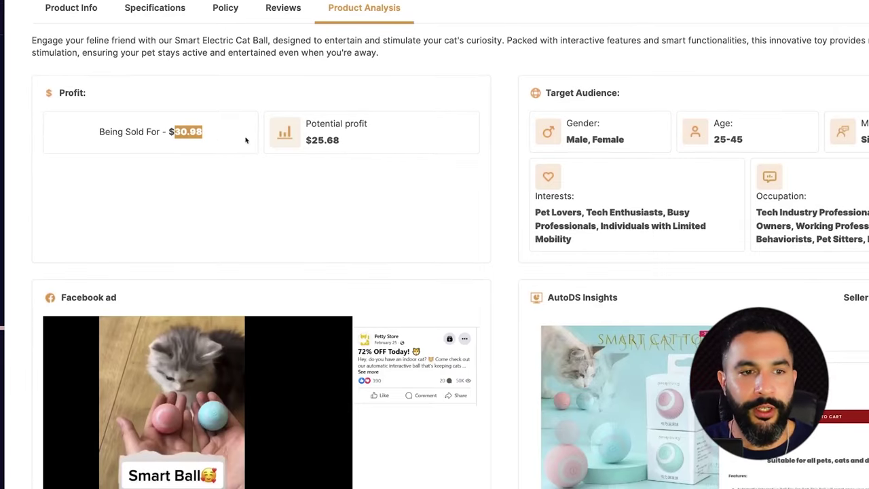
click(326, 142)
scroll(321, 144, down, 1)
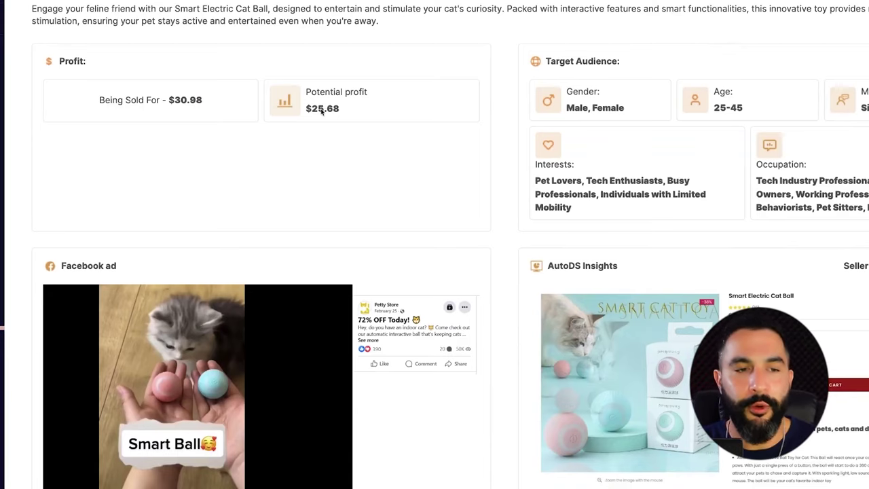
scroll(321, 112, down, 1)
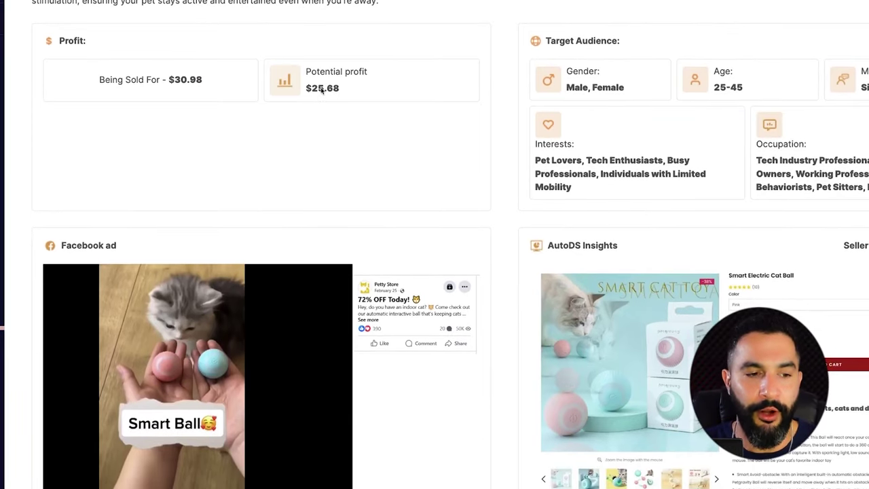
scroll(322, 91, down, 5)
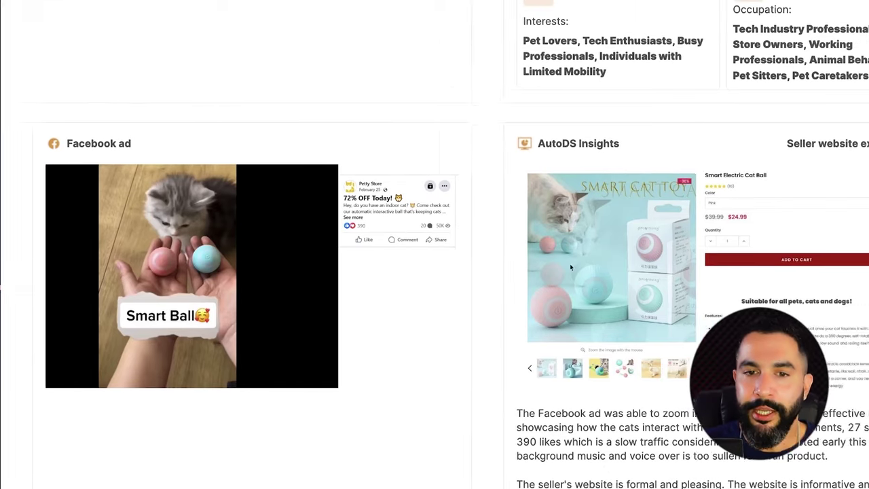
- Return to the Winning Products list and open the PVC Inflatable Air Travel Pillow product further down
scroll(543, 204, up, 10)
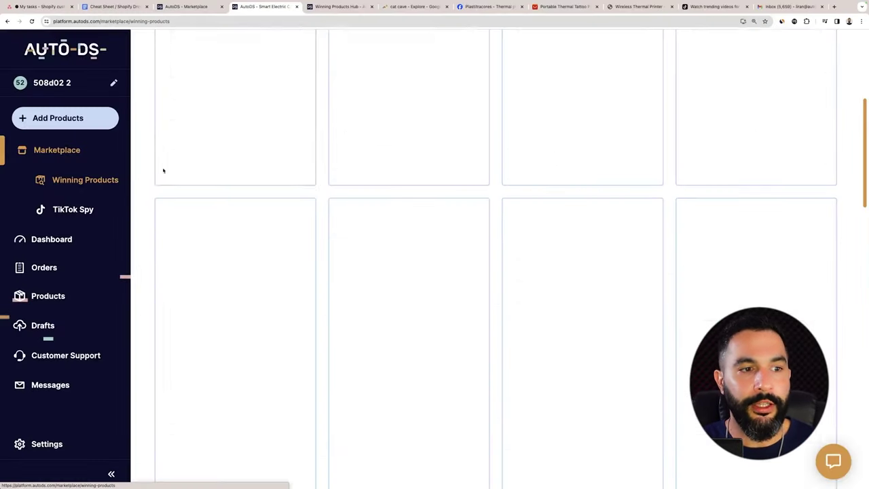
scroll(418, 167, down, 3)
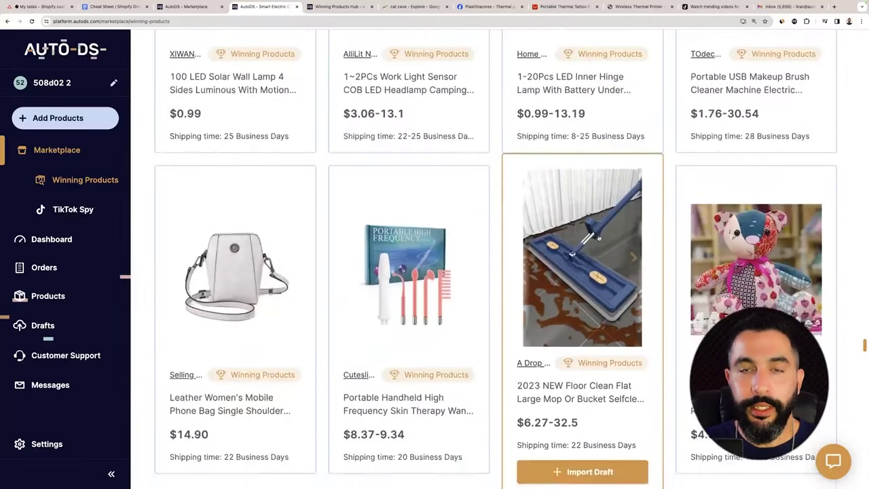
scroll(599, 238, down, 10)
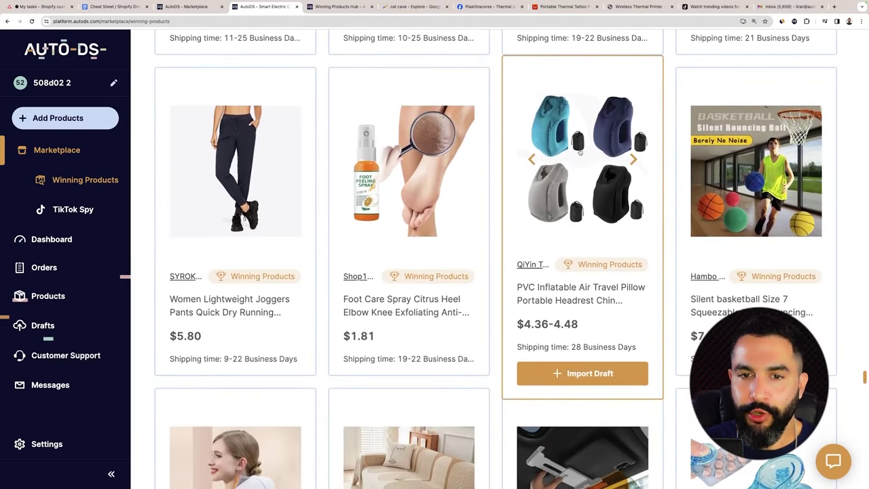
click(582, 150)
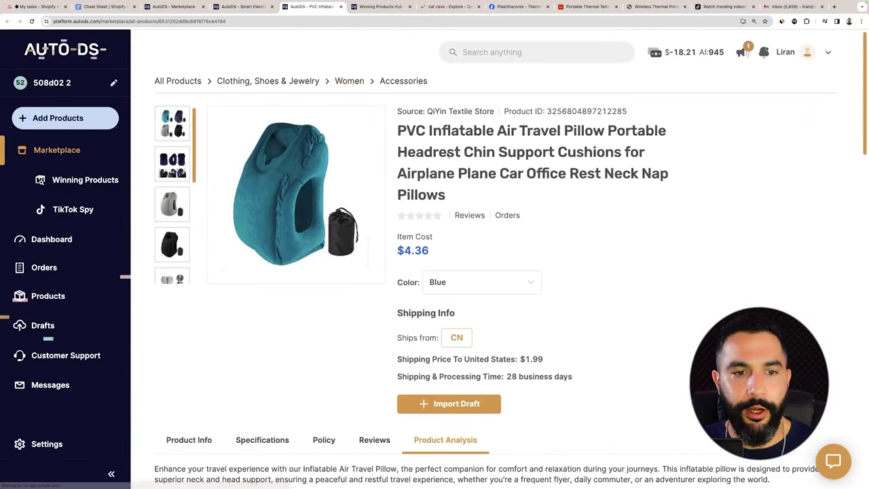
- Examine the travel pillow's product analysis: profit, target audience, ad video engagement and AutoDS insights
scroll(442, 150, down, 4)
scroll(422, 155, down, 3)
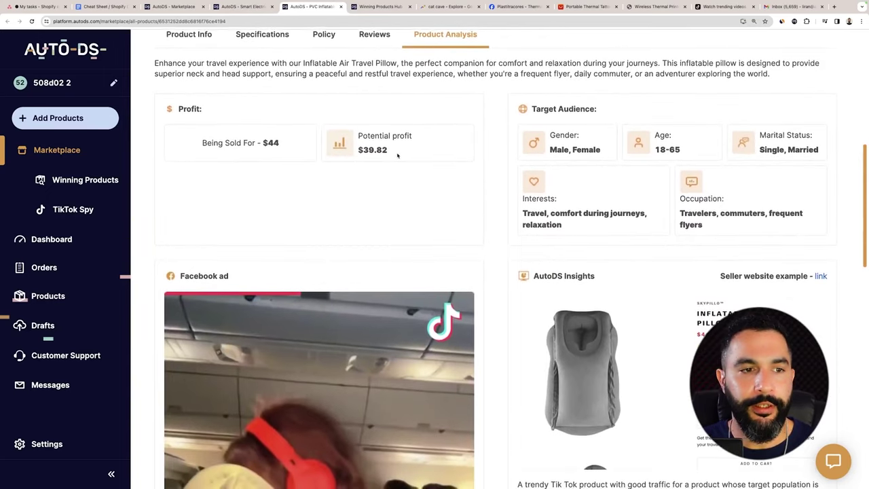
scroll(395, 155, down, 1)
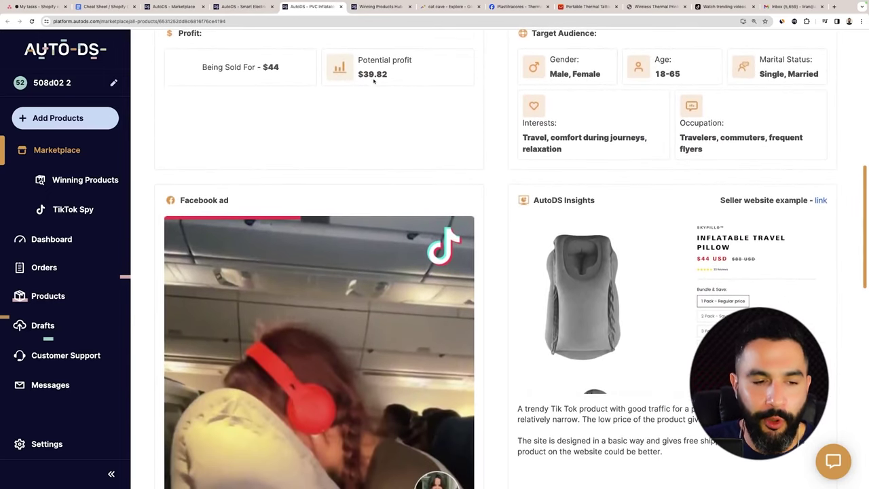
scroll(373, 81, down, 4)
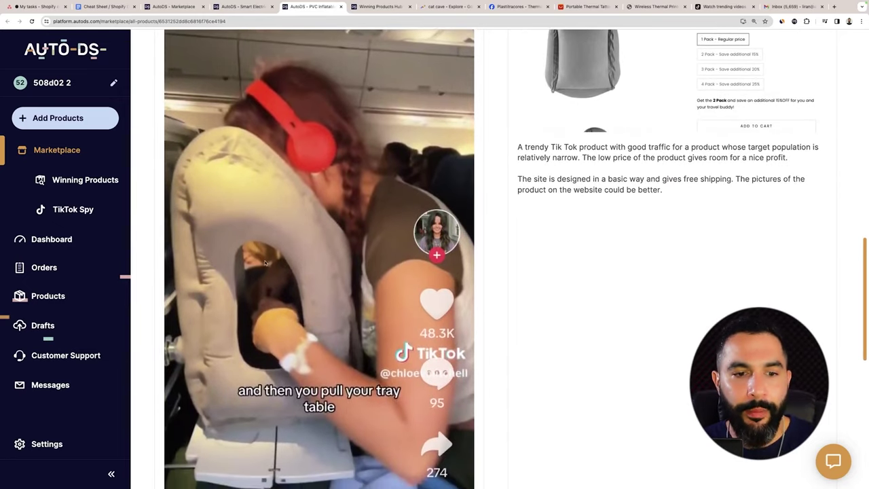
scroll(266, 263, down, 1)
scroll(326, 190, up, 1)
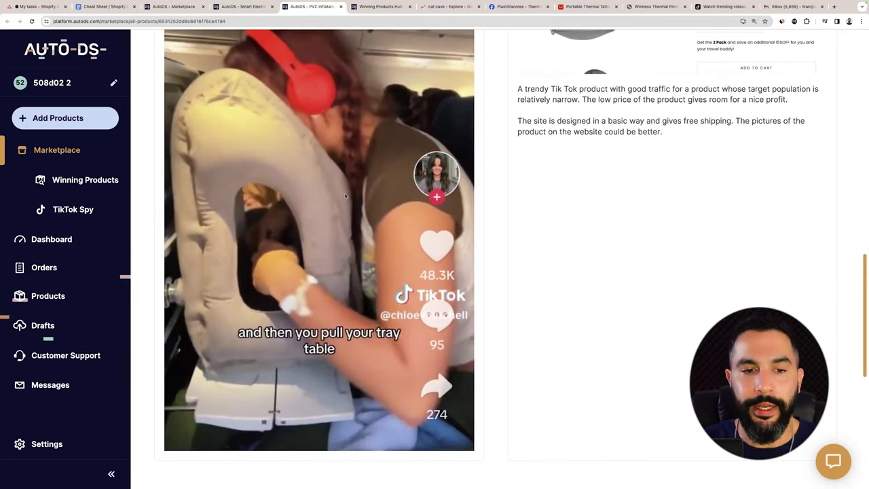
scroll(420, 266, up, 3)
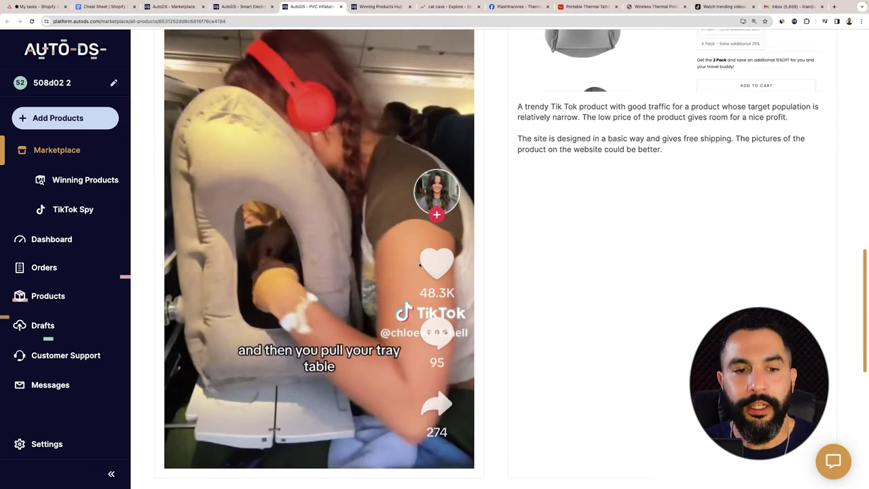
scroll(419, 266, down, 4)
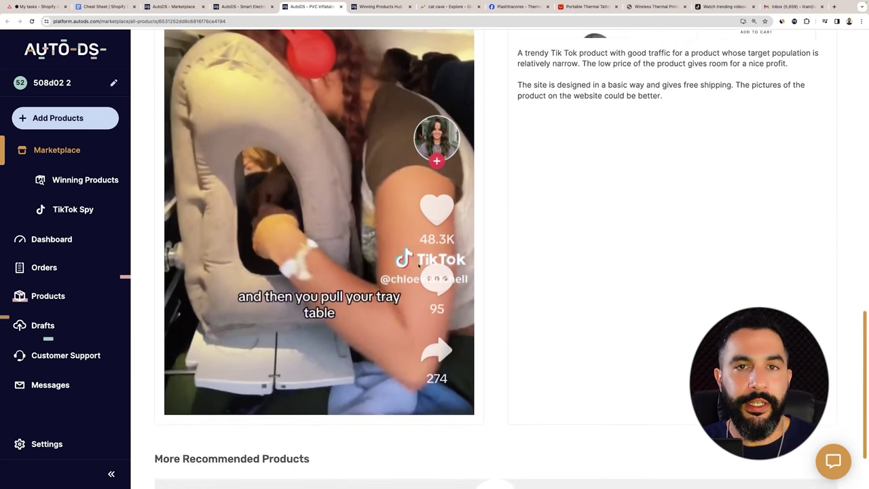
scroll(419, 265, up, 9)
scroll(747, 204, up, 1)
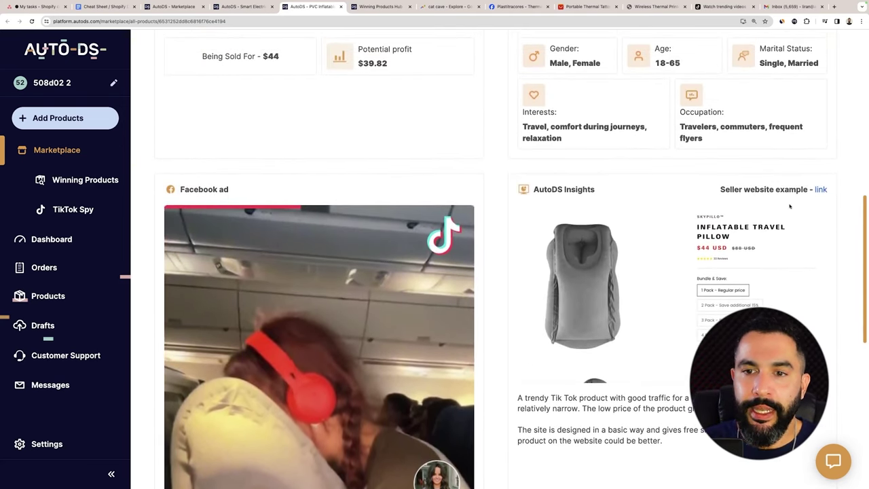
- View the travel pillow's seller website example, close it, and review the product's target audience and import option
click(820, 190)
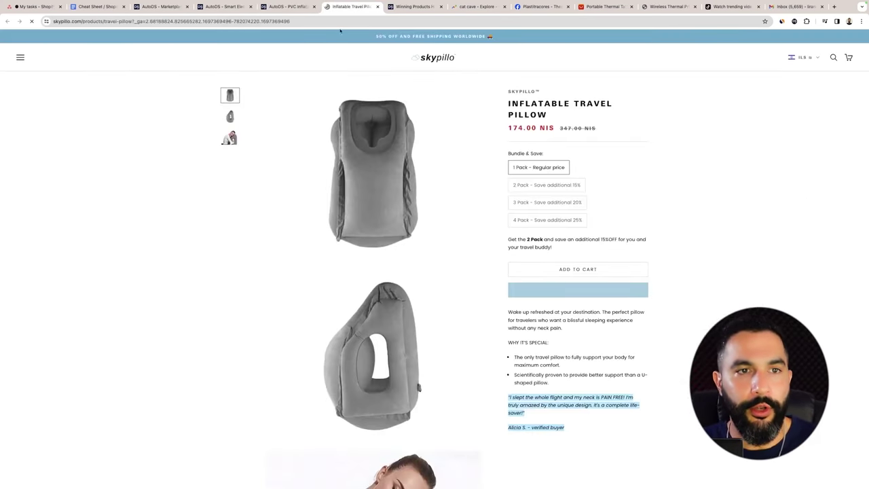
click(378, 9)
scroll(759, 219, up, 8)
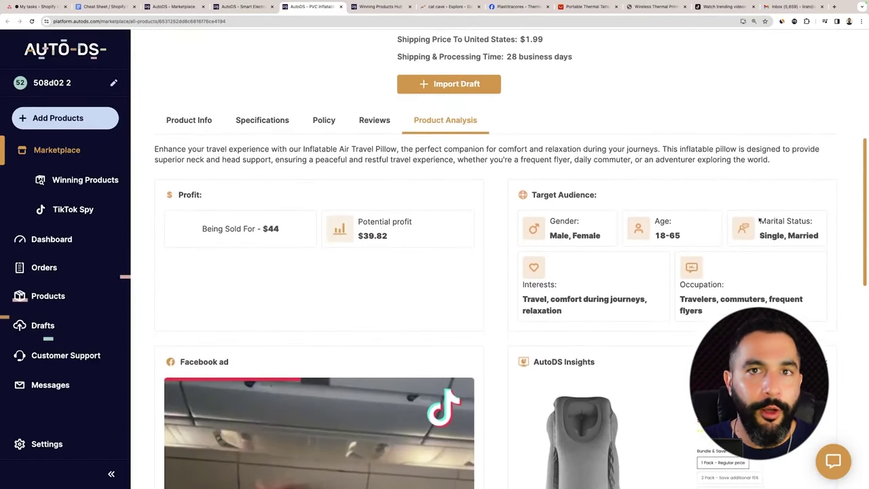
scroll(759, 219, up, 1)
scroll(694, 229, down, 4)
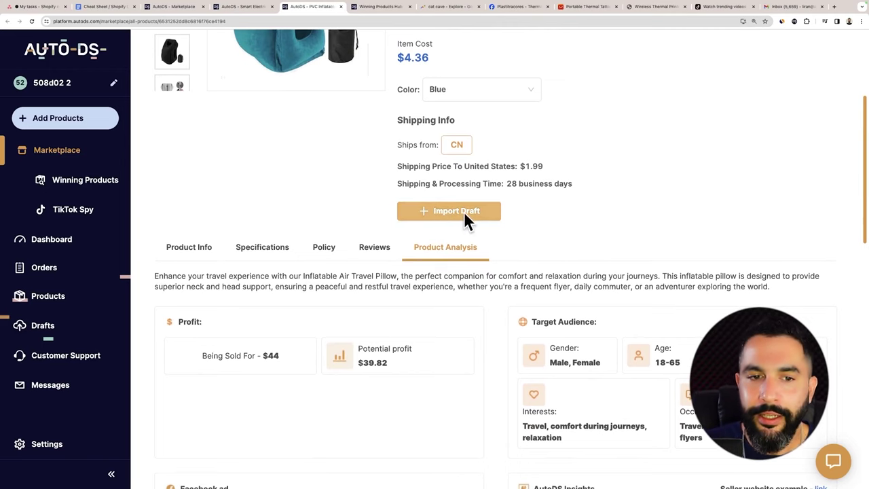
scroll(452, 214, up, 1)
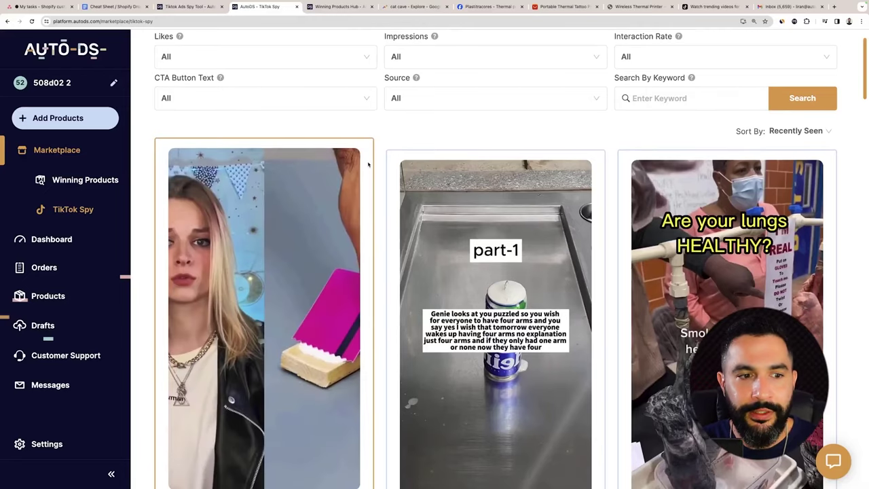
- Browse the TikTok Spy ads using the 20000 likes and Shop Now call-to-action filters
scroll(249, 95, down, 1)
scroll(249, 95, up, 2)
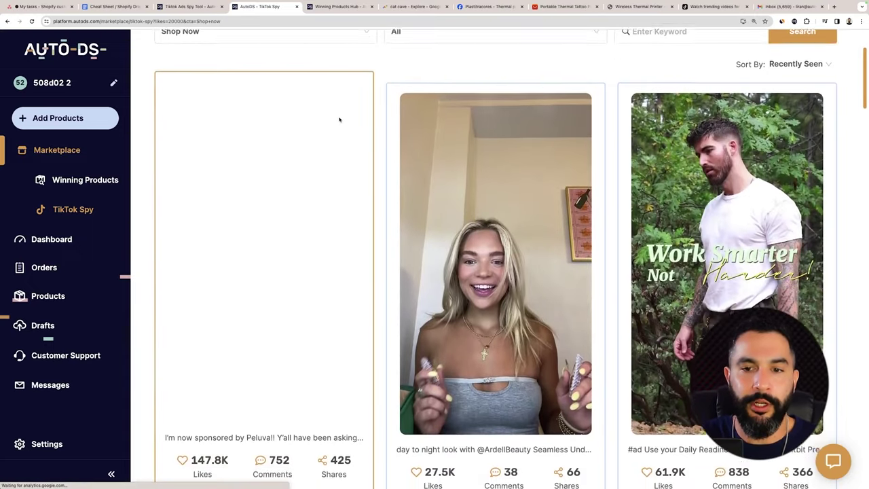
scroll(367, 48, down, 6)
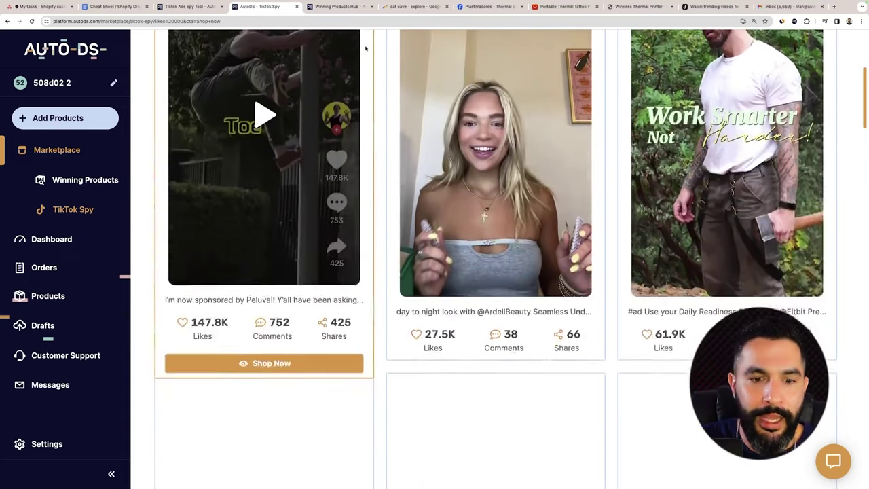
- Scan further TikTok Spy ads for product ideas and open the shop link of the "This is FLYING off the shelves" ad
scroll(375, 42, down, 5)
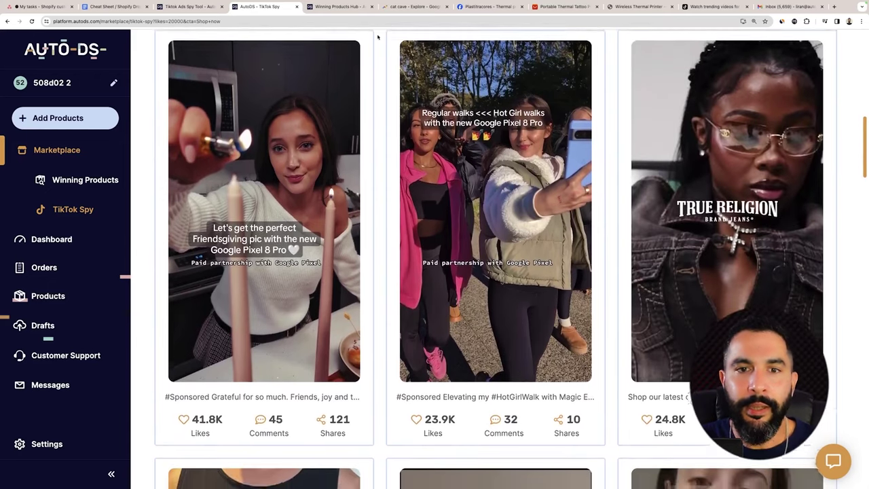
scroll(374, 42, down, 7)
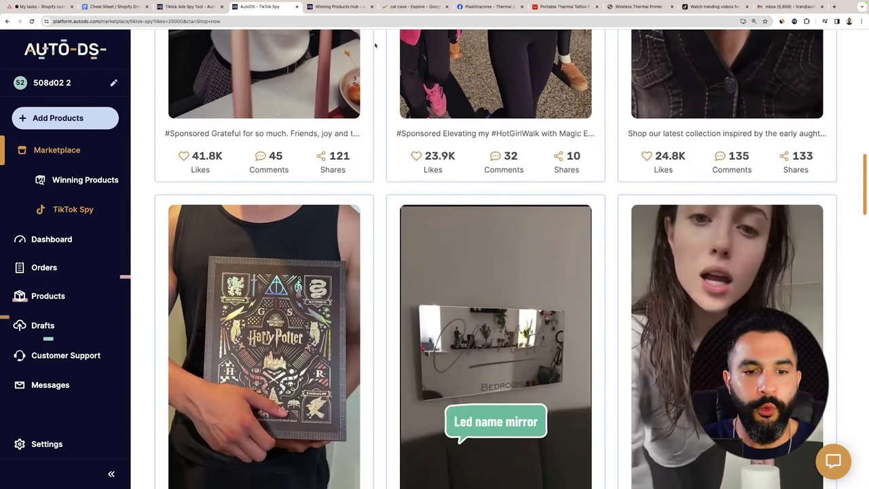
scroll(374, 45, down, 10)
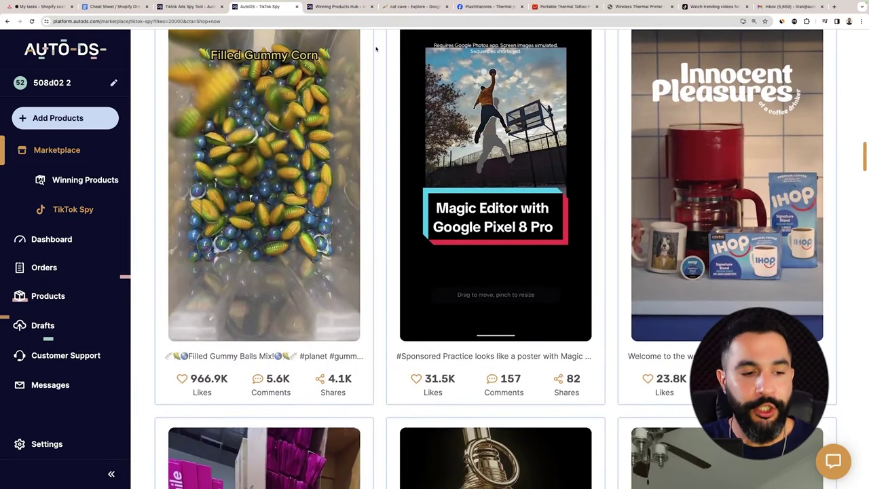
scroll(375, 47, down, 7)
scroll(375, 48, down, 5)
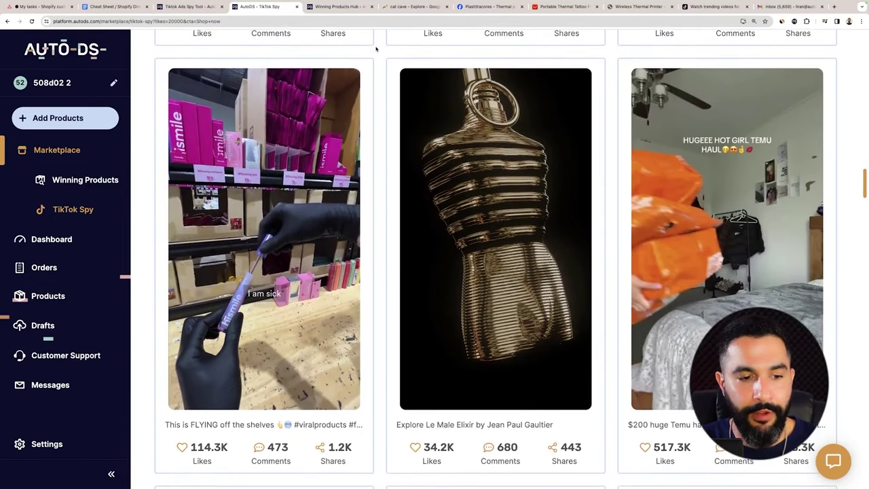
mouse_move(353, 164)
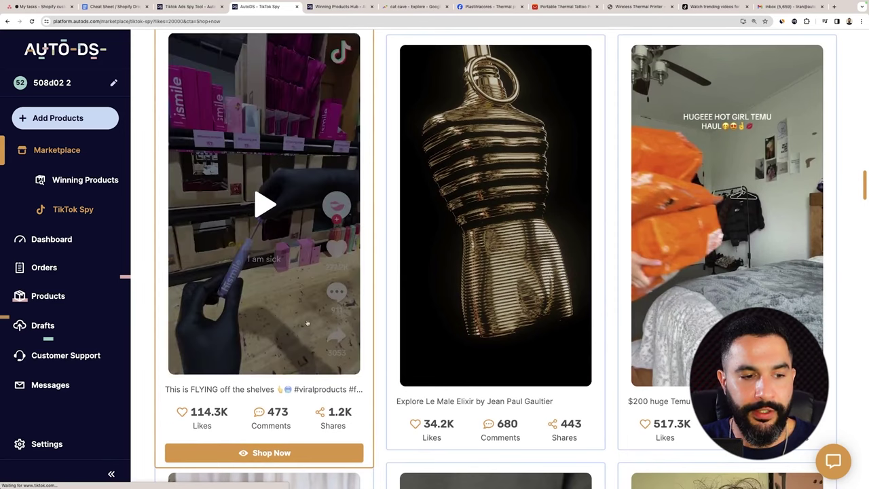
scroll(264, 343, down, 1)
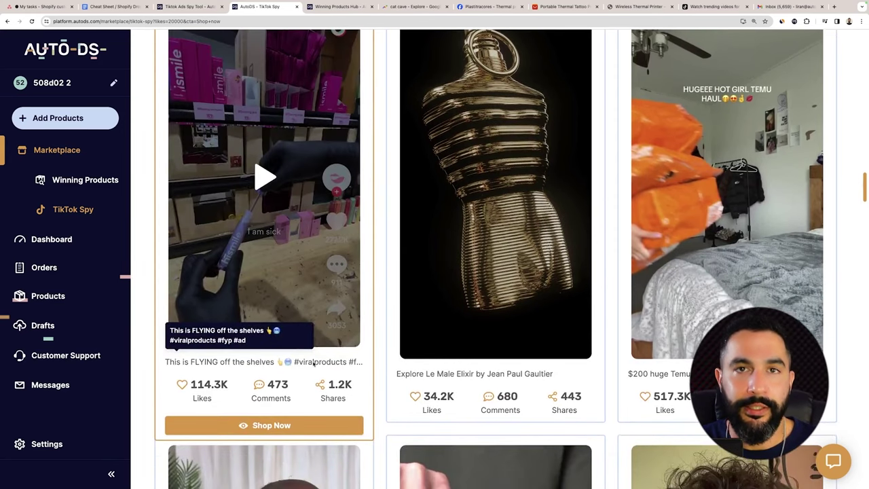
click(266, 425)
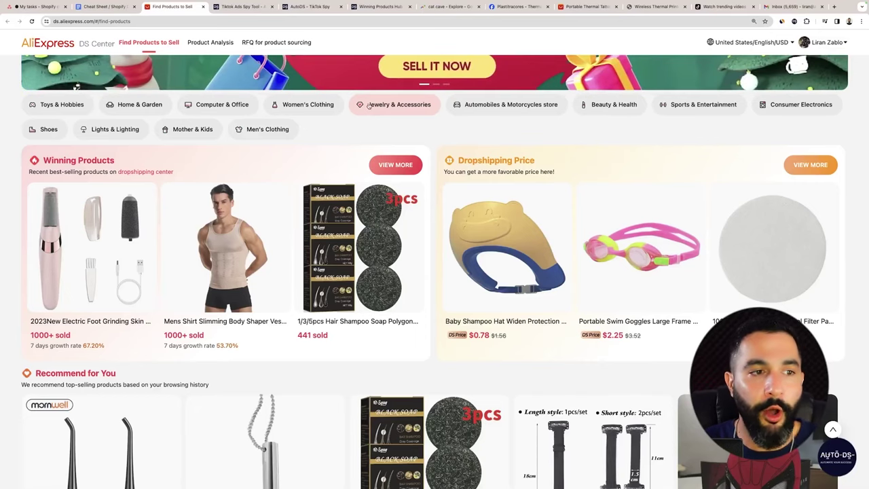
- Look through the winning, dropshipping-price and recommended products on the AliExpress DS Center's Find Products to Sell page
scroll(267, 157, up, 3)
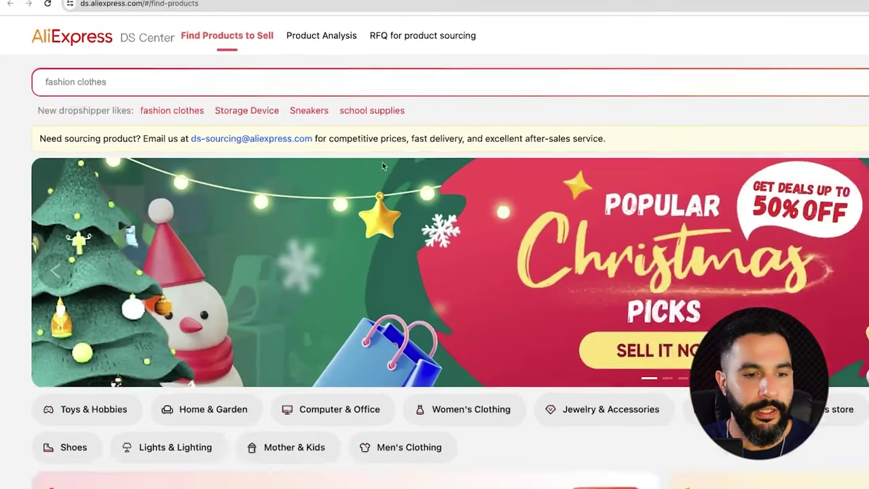
scroll(382, 165, down, 10)
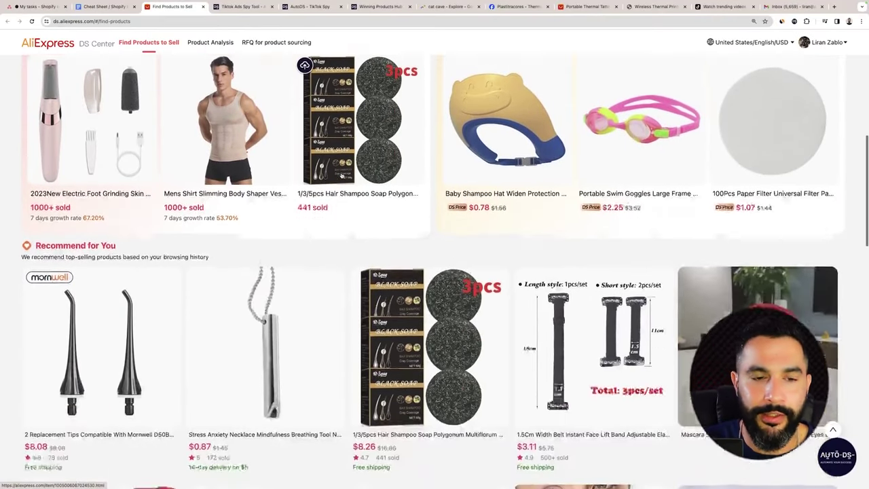
scroll(341, 175, down, 5)
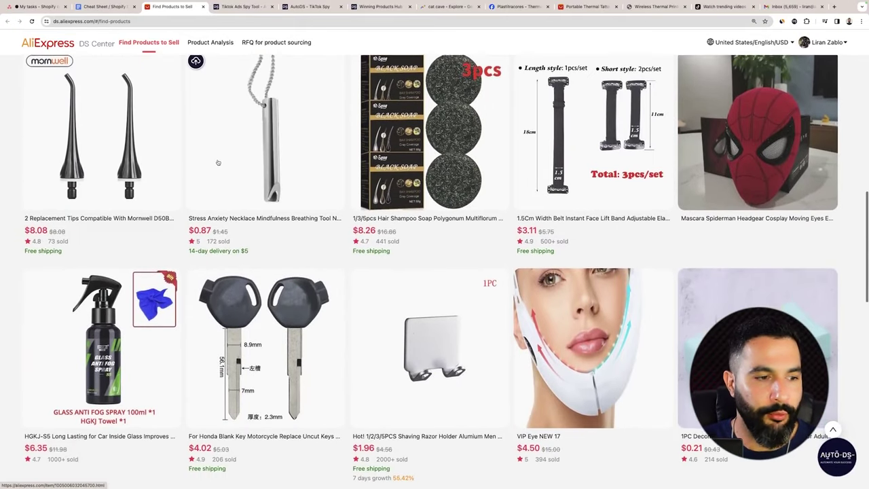
scroll(218, 163, down, 5)
scroll(218, 163, up, 15)
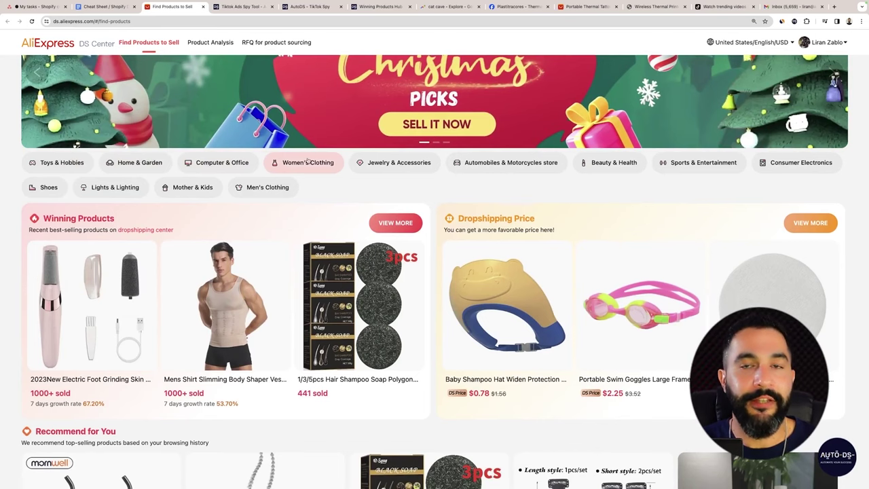
- Open the Jewelry & Accessories category in the AliExpress DS Center and browse its product prices, ratings and sales
click(371, 164)
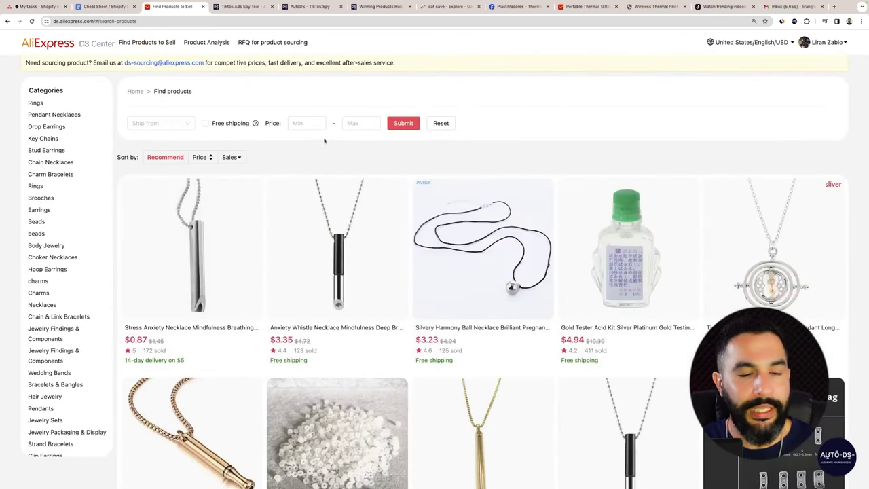
scroll(353, 139, down, 5)
scroll(379, 138, up, 2)
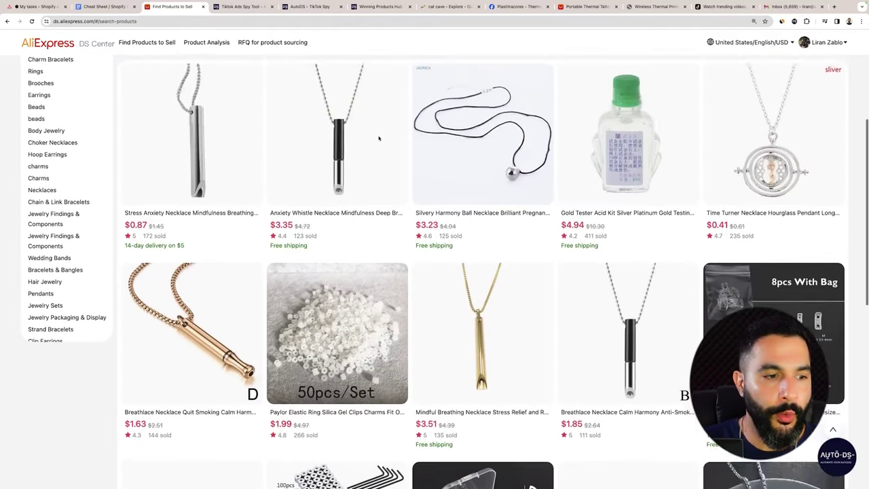
scroll(379, 138, down, 6)
scroll(382, 145, up, 2)
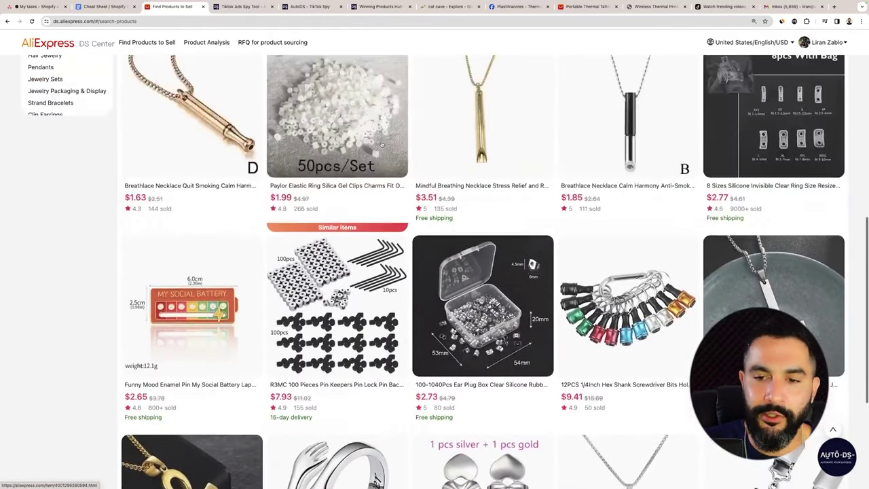
scroll(382, 145, up, 5)
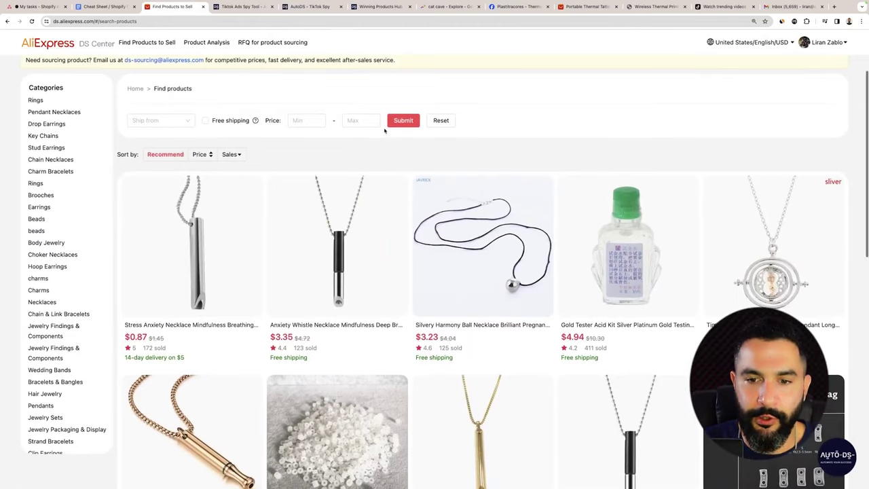
scroll(384, 130, down, 1)
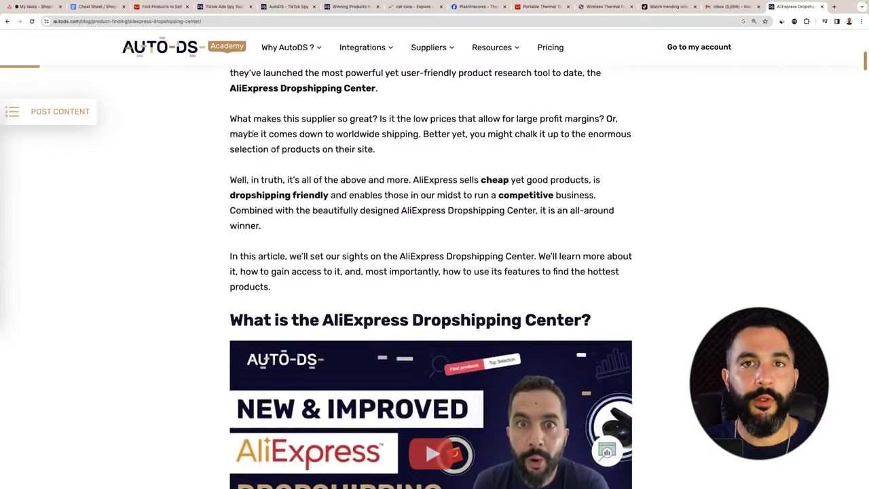
- Skim the AutoDS article on the AliExpress Dropshipping Center, covering what it is, how to access it and how to use it
scroll(253, 136, down, 5)
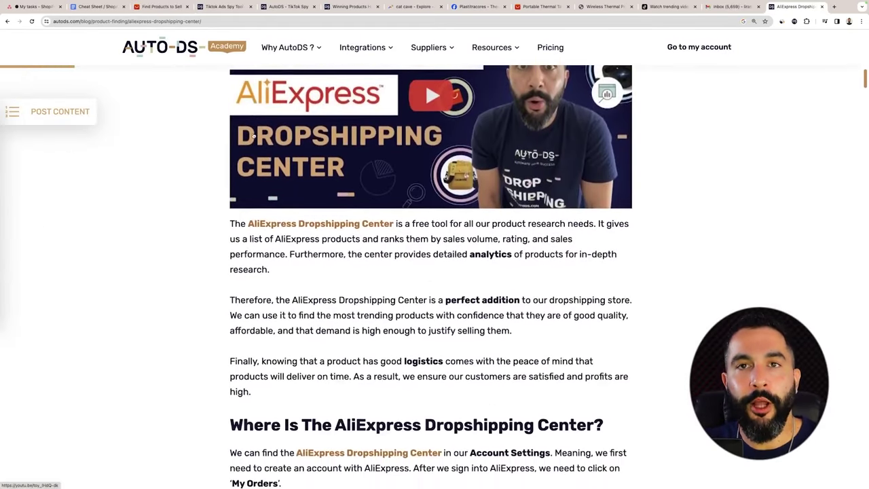
scroll(253, 136, down, 10)
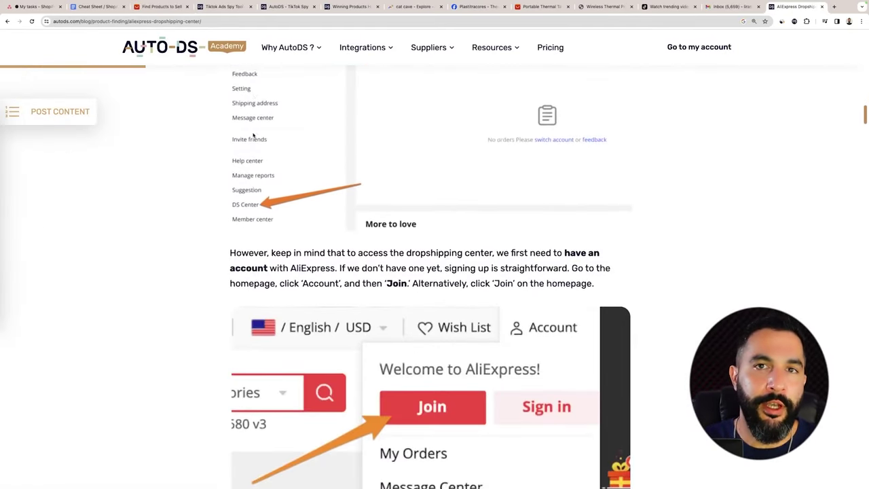
scroll(253, 135, down, 10)
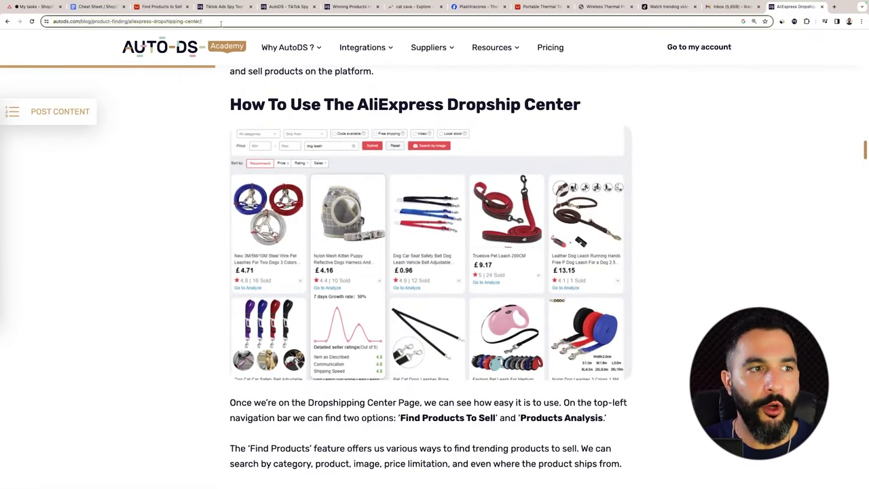
- Switch to the Cheat Sheet, open Amazon's Best Sellers and review the top products in each department
click(112, 8)
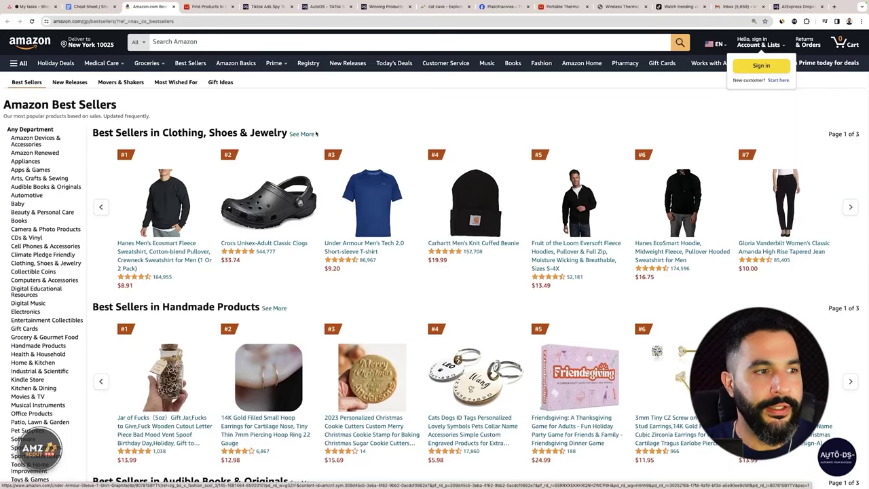
scroll(316, 134, down, 5)
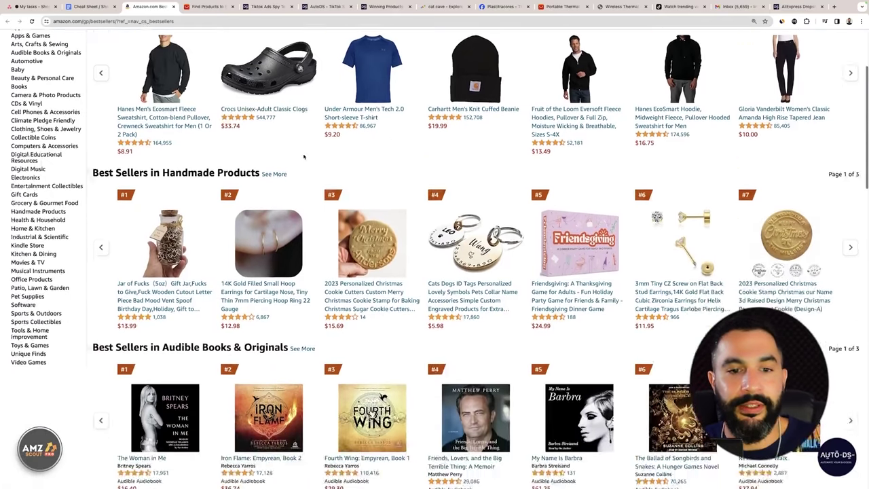
scroll(304, 158, down, 3)
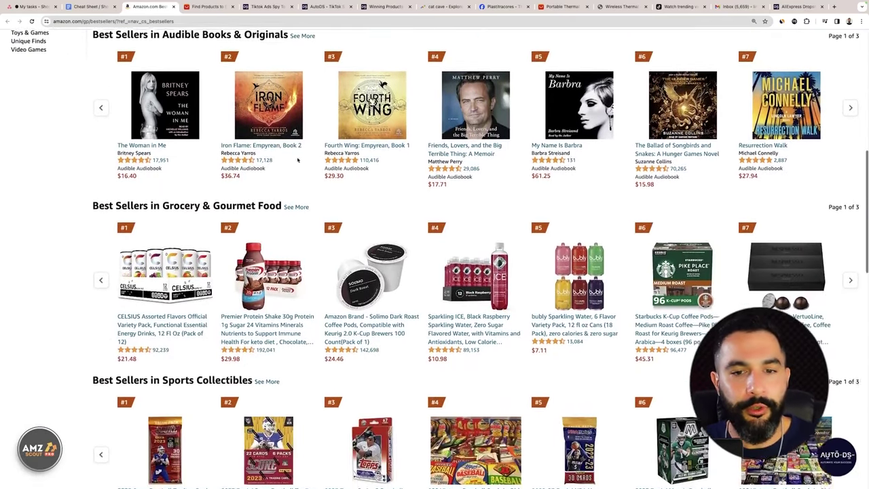
scroll(297, 161, down, 5)
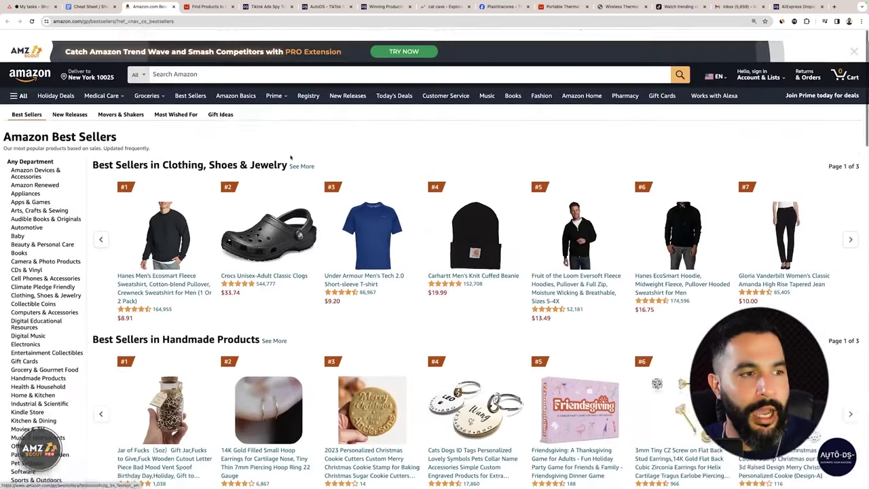
- Open Amazon's Movers & Shakers and review the biggest sales rank gainers by department
scroll(290, 157, down, 1)
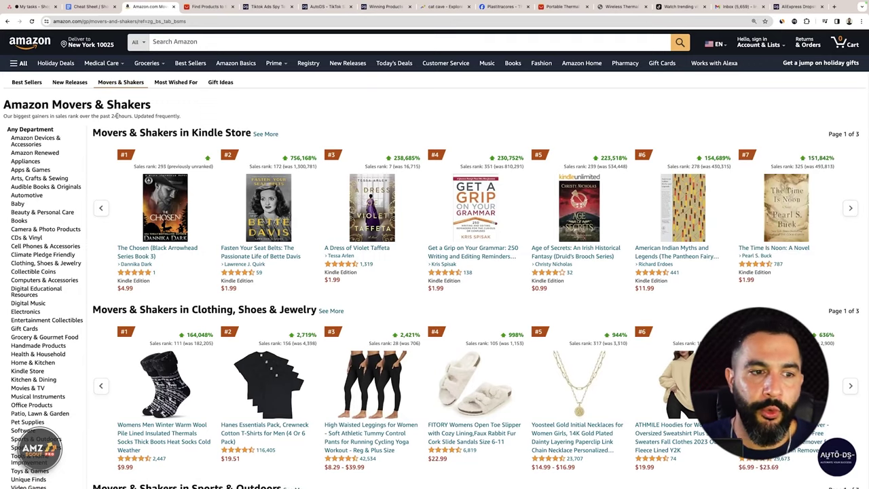
scroll(129, 117, down, 5)
scroll(129, 117, down, 4)
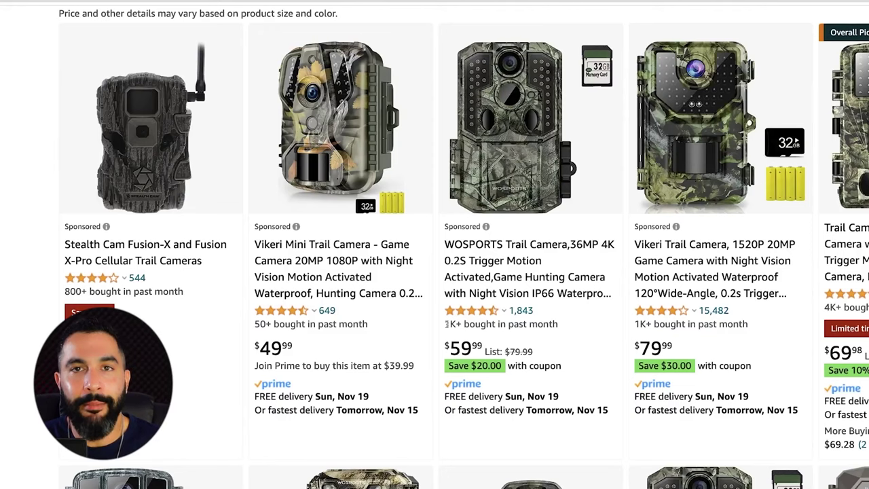
- Compare the trail camera listings on Amazon by purchases in the past month, prices and star ratings
scroll(455, 325, down, 1)
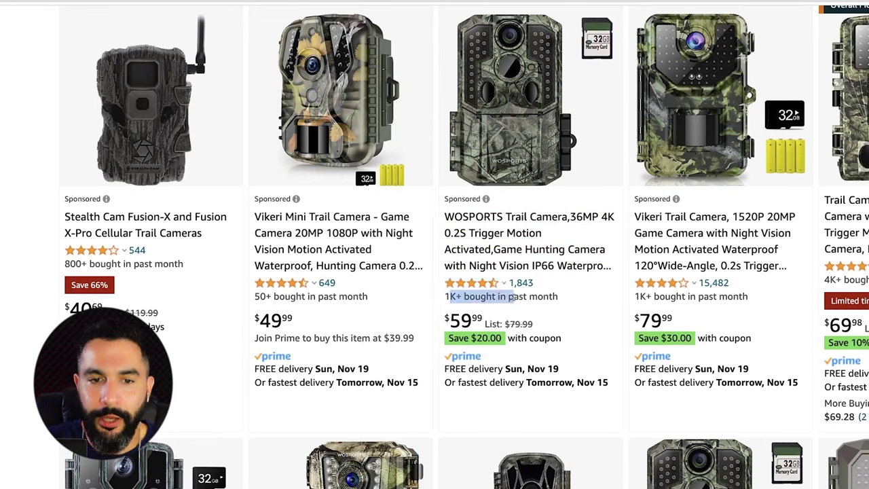
mouse_move(638, 293)
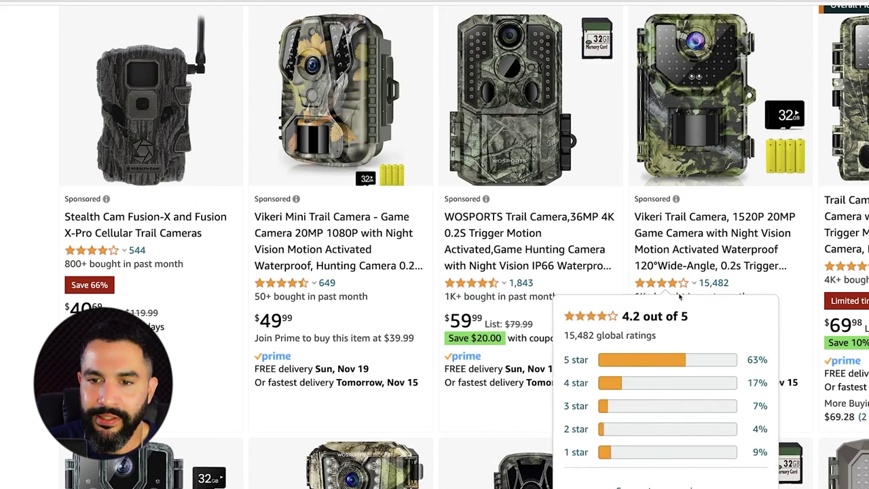
scroll(638, 293, right, 3)
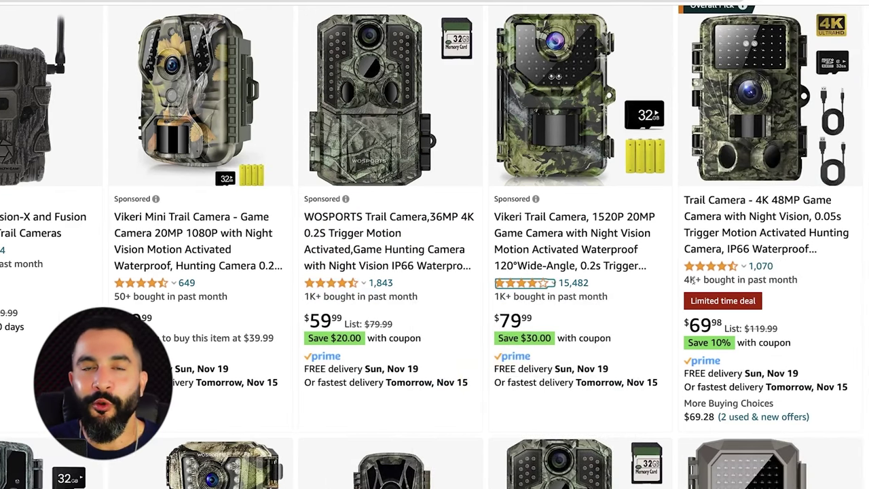
scroll(693, 280, down, 6)
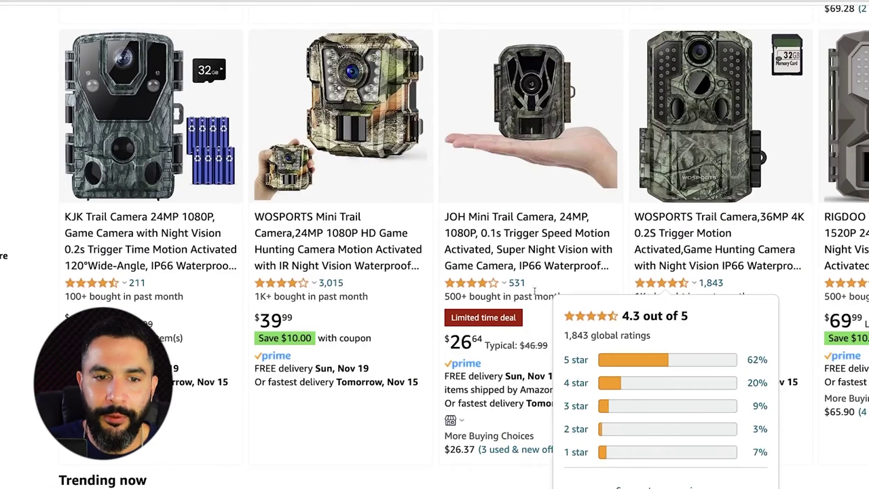
scroll(670, 290, down, 7)
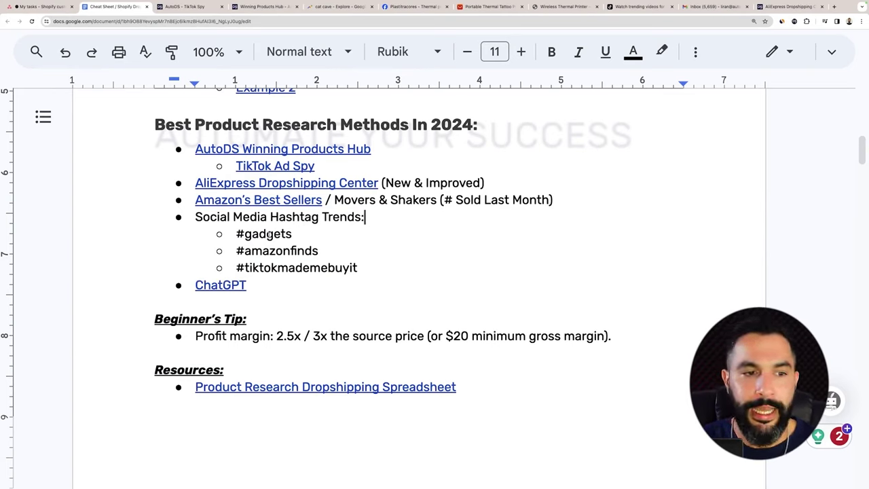
- Pick the #gadgets hashtag in the Cheat Sheet, search TikTok for "#gadgets" and browse the top videos
double_click(283, 267)
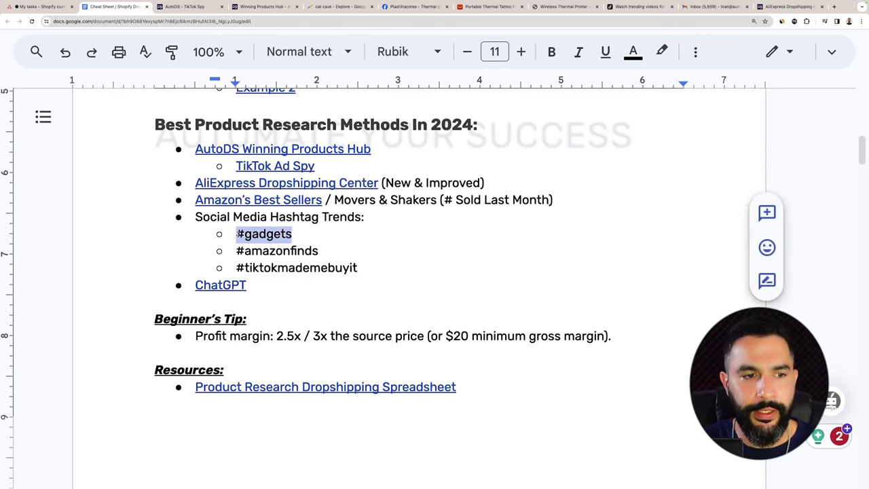
click(637, 6)
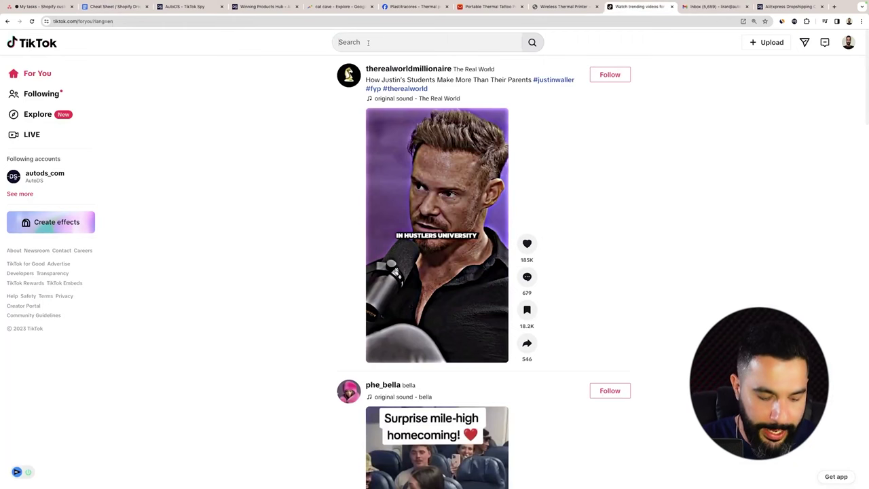
text(#gadgets)
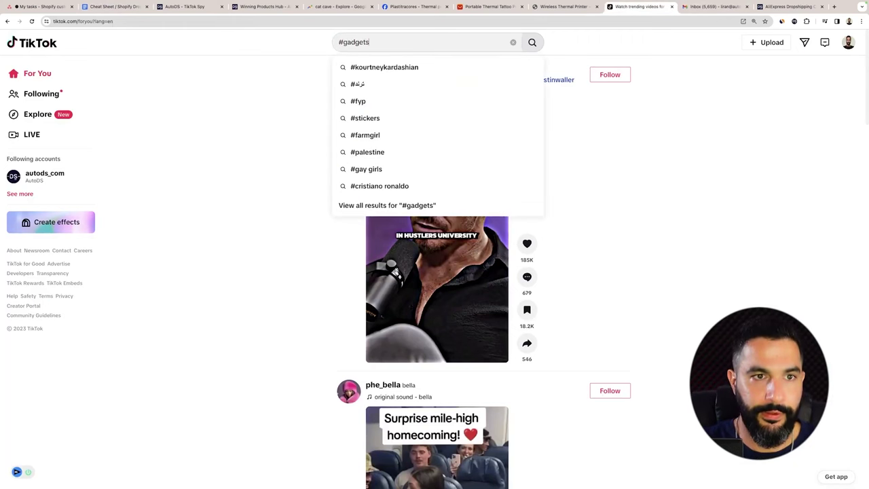
key(Return)
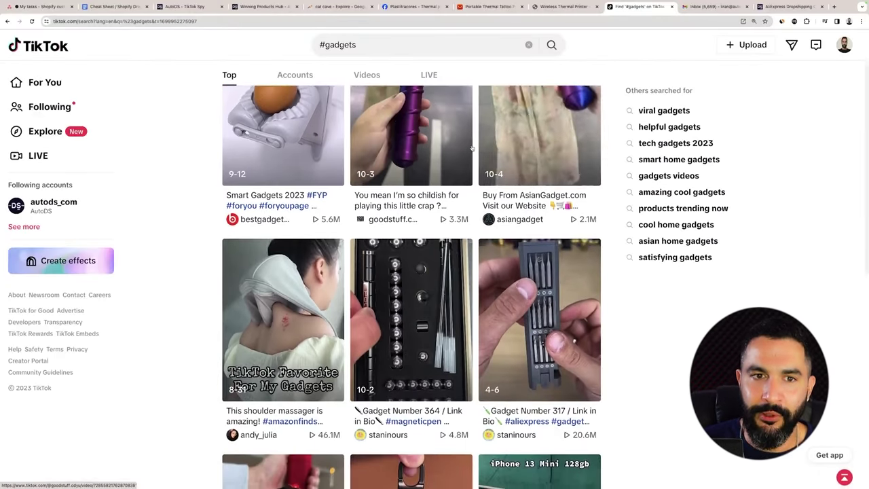
scroll(435, 91, down, 2)
scroll(435, 130, up, 2)
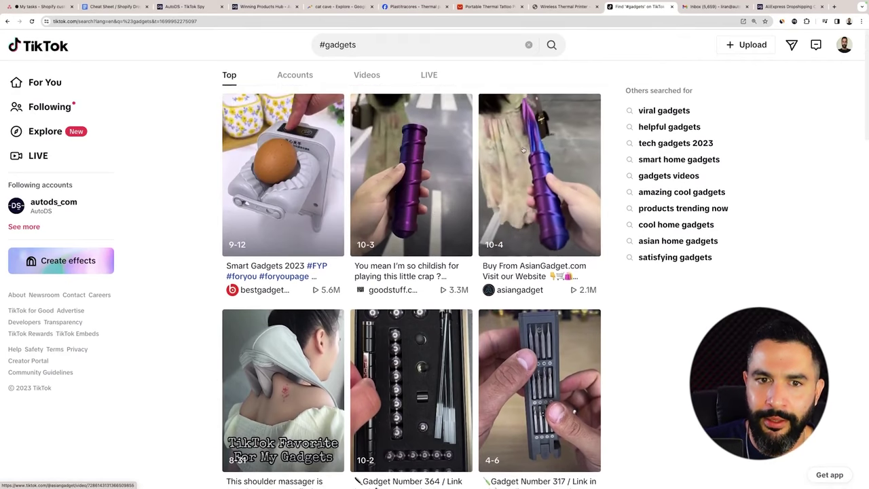
- Browse the #gadgets results, open AsianGadget's purple-blue handheld gadget video and go to the creator's profile
scroll(522, 149, down, 1)
scroll(520, 150, down, 3)
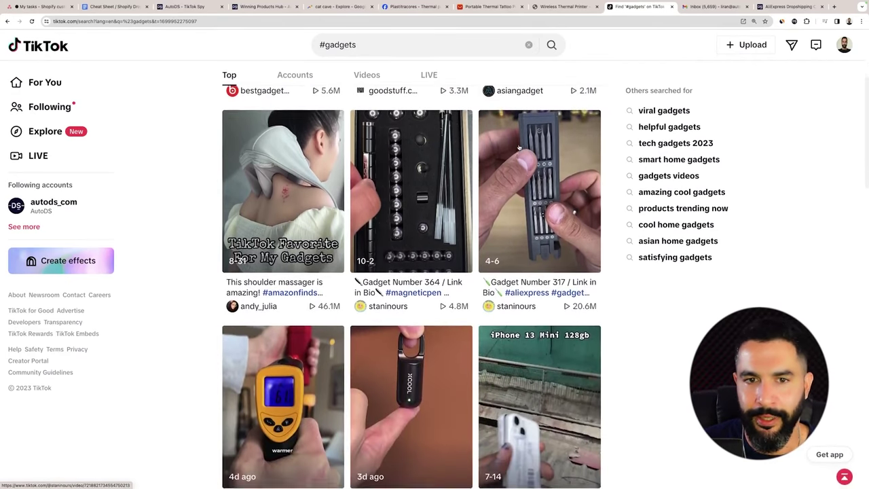
scroll(519, 148, down, 2)
scroll(519, 147, down, 2)
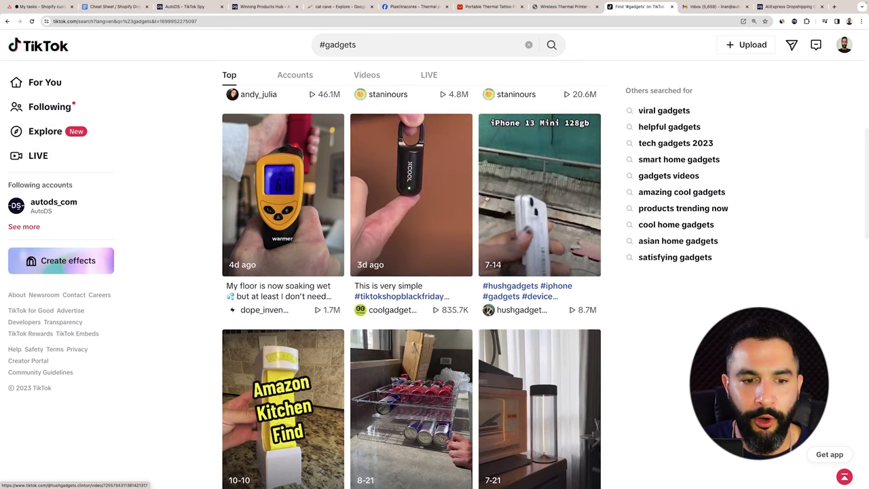
scroll(488, 184, down, 7)
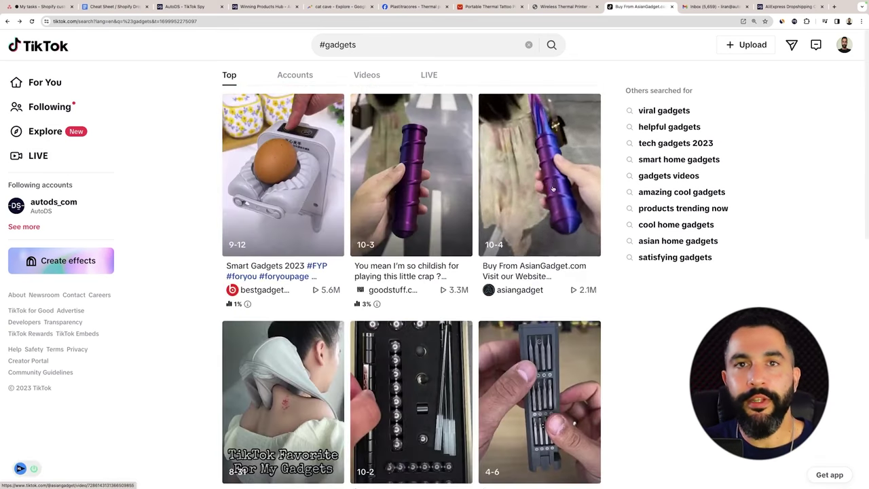
click(553, 190)
mouse_move(651, 57)
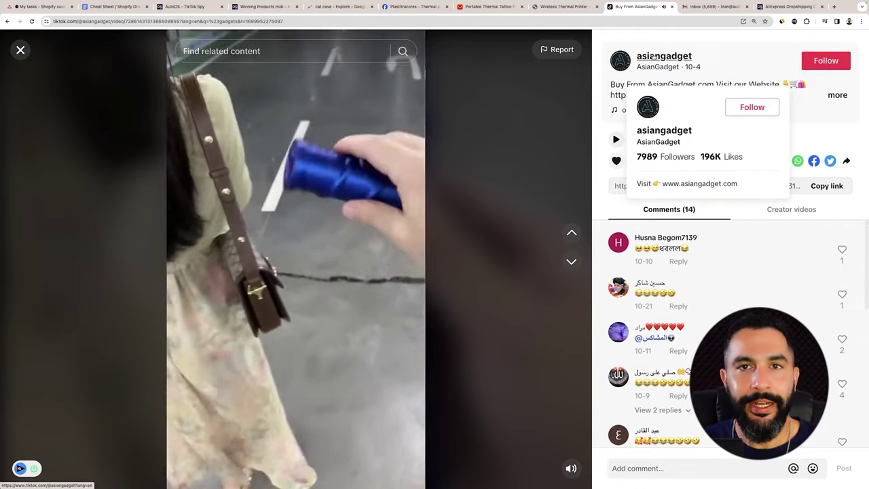
click(625, 57)
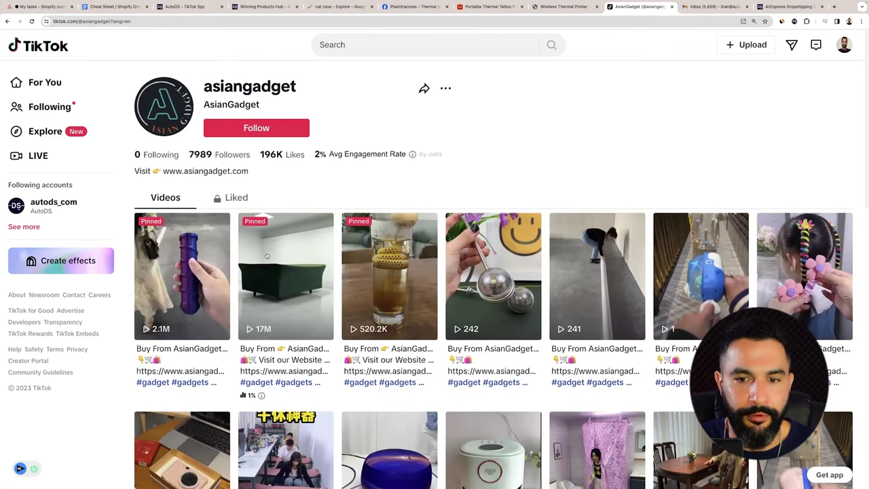
- Review the videos and view counts on the asiangadget profile, including the pinned green sofa video
scroll(267, 255, down, 2)
click(285, 197)
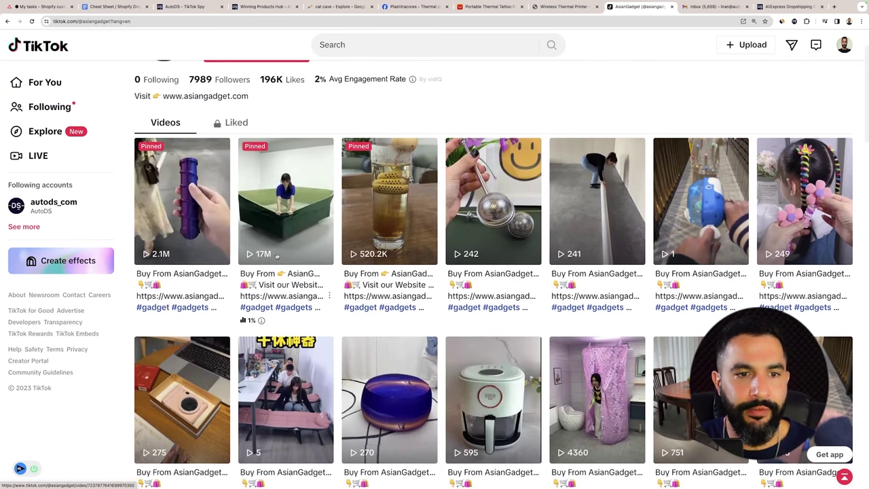
scroll(387, 254, down, 1)
scroll(387, 254, up, 3)
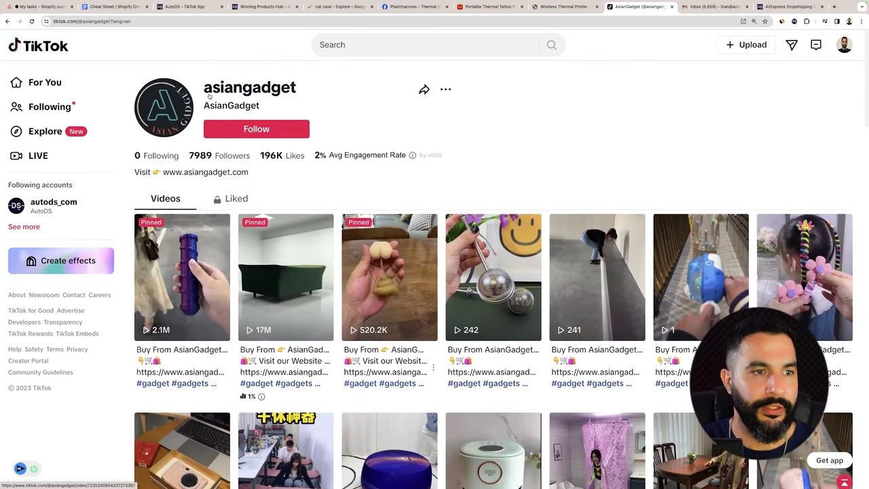
drag(180, 171, 231, 171)
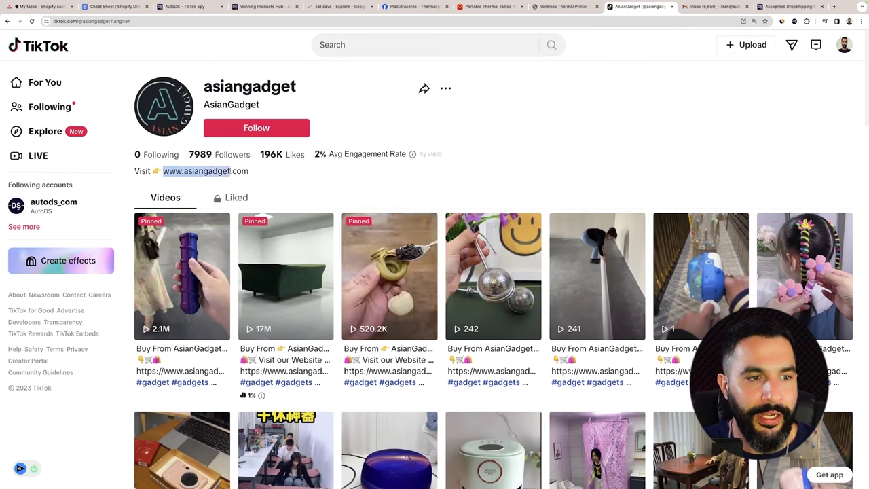
click(222, 22)
text(www.asiangadget.com)
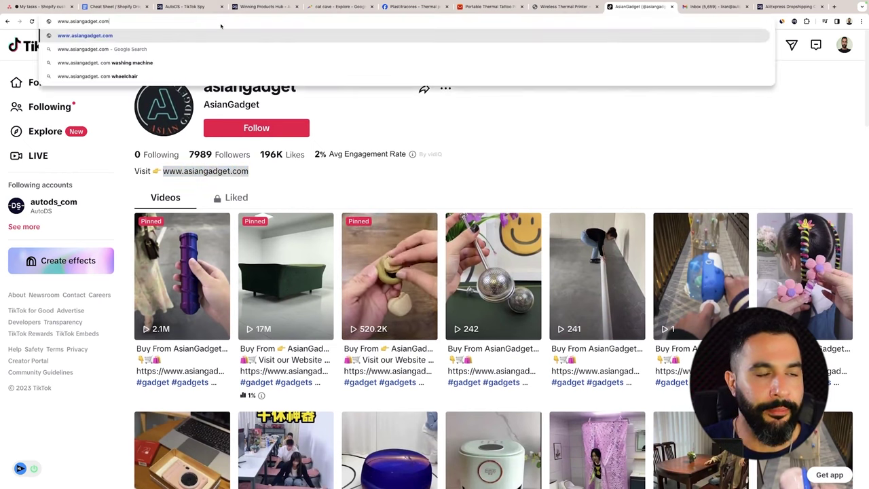
key(Return)
key(super+equal)
key(super+equal)
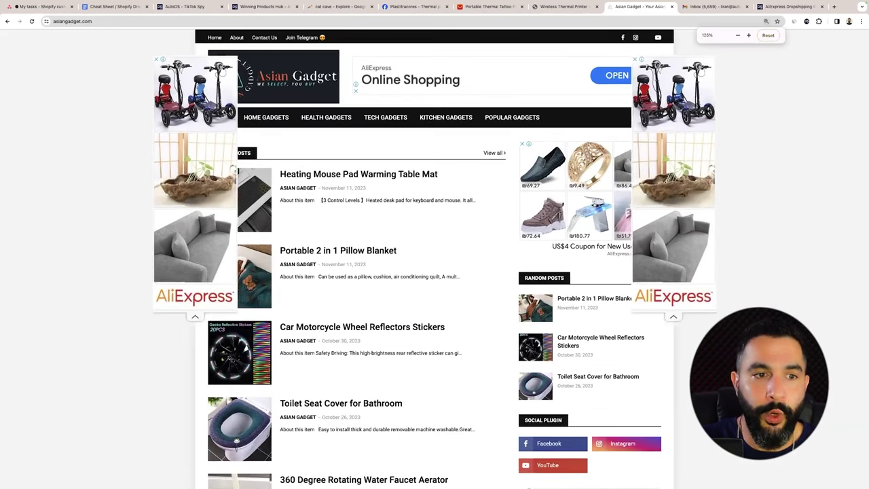
- Examine the Asian Gadget site's gadget categories and recent product posts for dropshipping ideas
scroll(341, 259, down, 4)
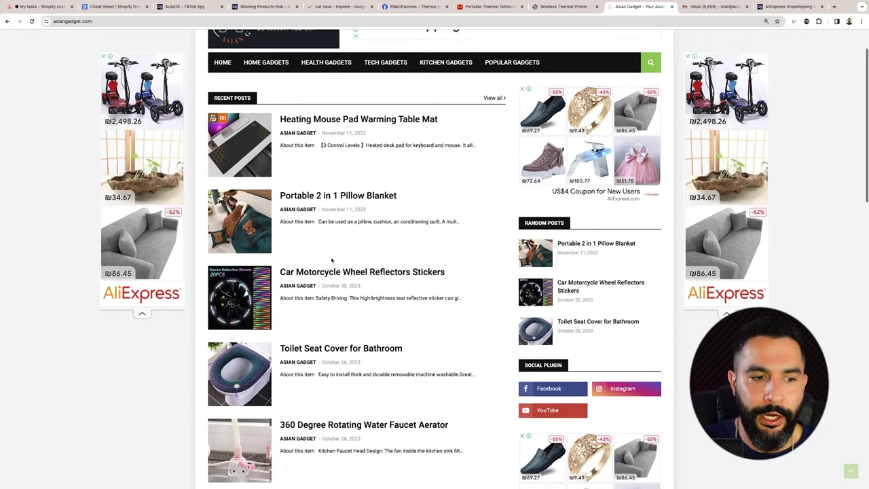
scroll(328, 80, up, 4)
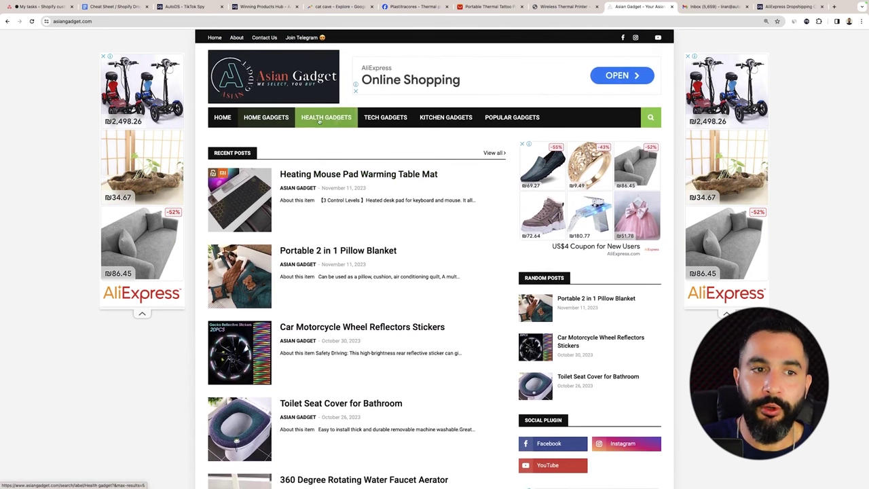
scroll(319, 98, down, 3)
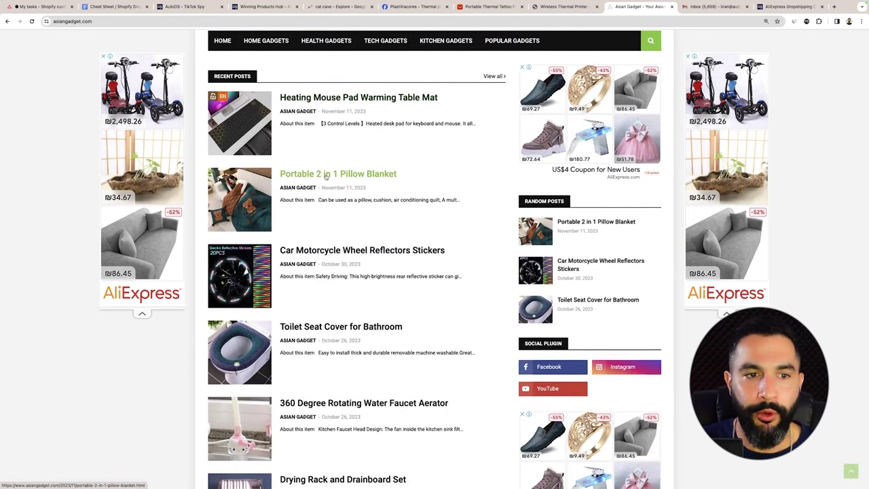
scroll(379, 175, down, 5)
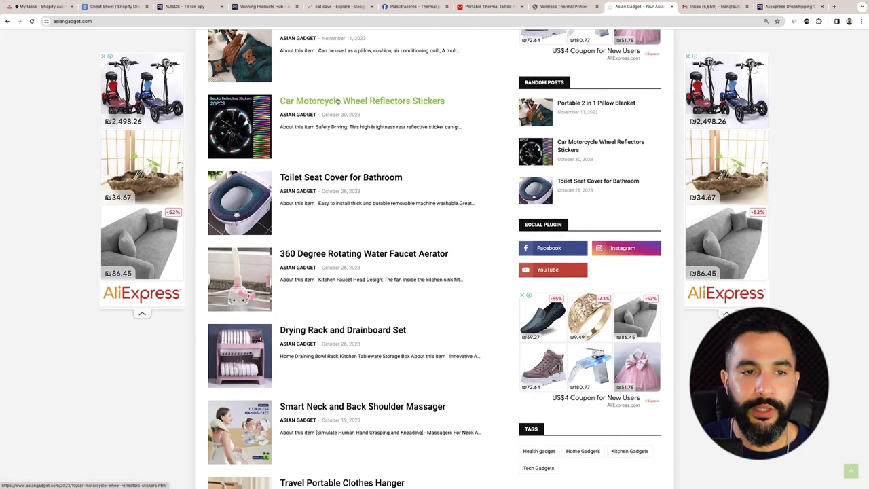
scroll(340, 177, down, 10)
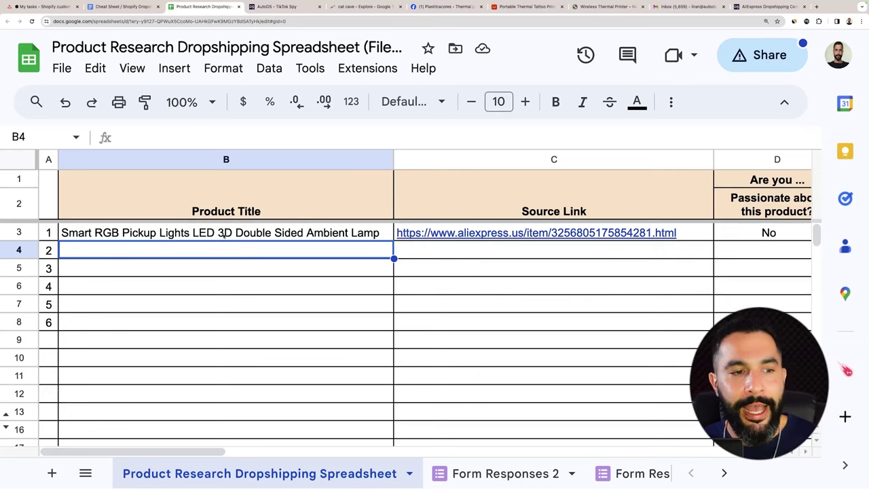
- Review the Product Title, Source Link and passion criterion for the first product in the Product Research Dropshipping Spreadsheet
drag(225, 238, 225, 403)
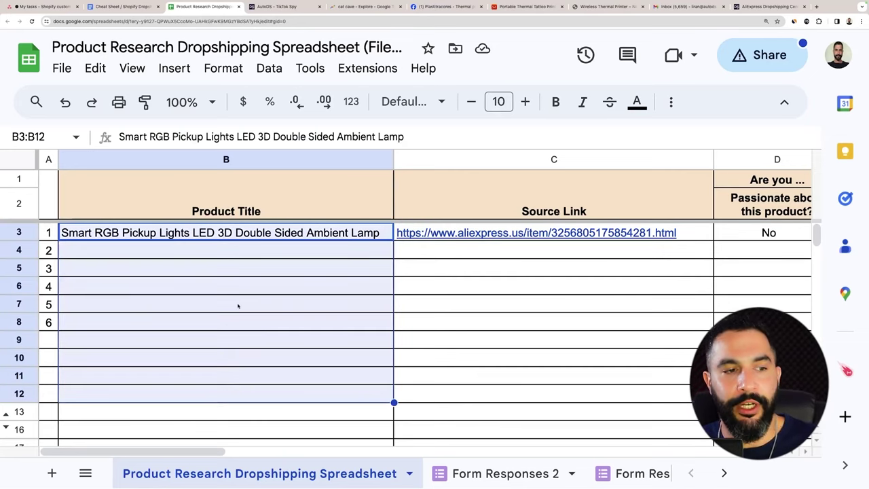
click(253, 233)
key(Right)
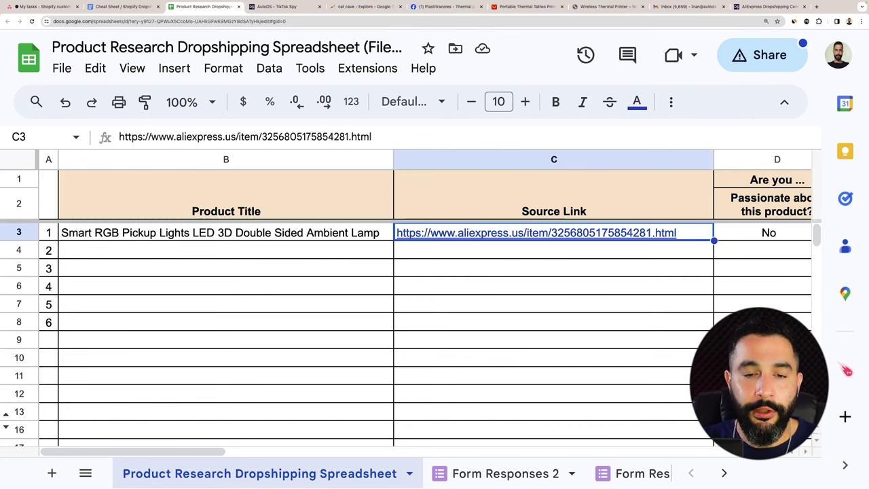
key(Right)
key(Right)
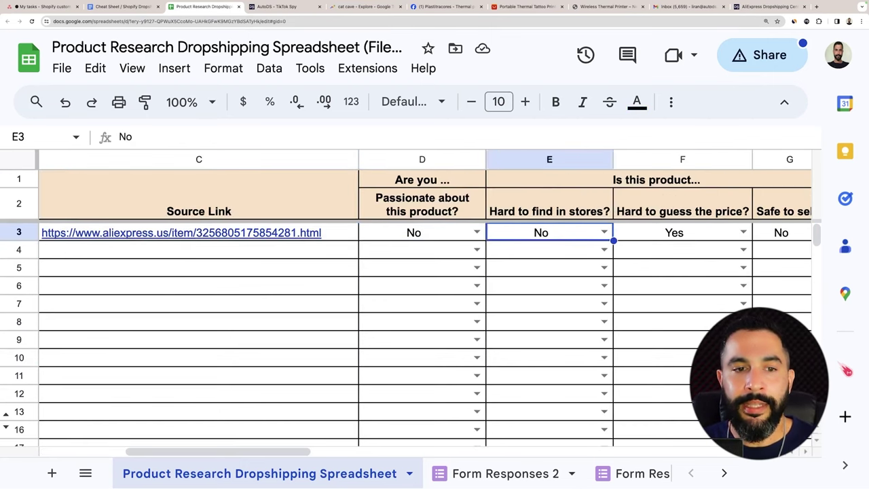
key(Left)
key(Left)
key(Right)
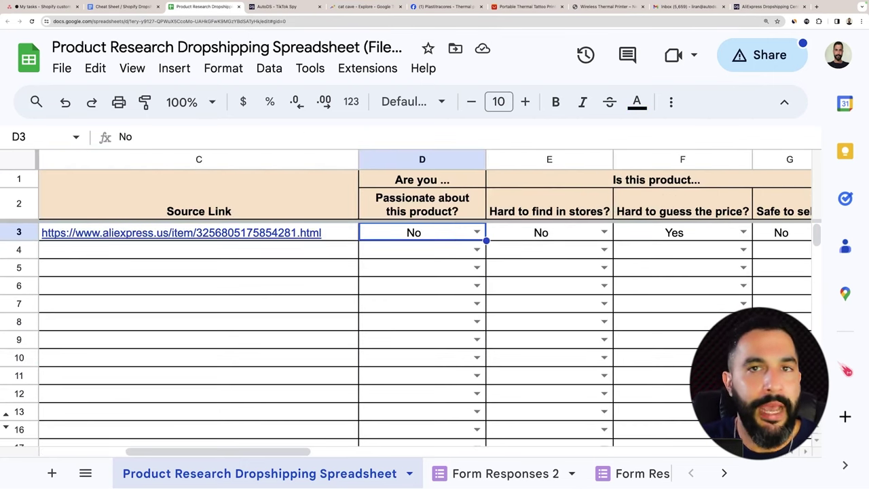
- Review the first product's answers on store availability, price guessing, safety, problem solving or standing out, and selling for over $30
key(Right)
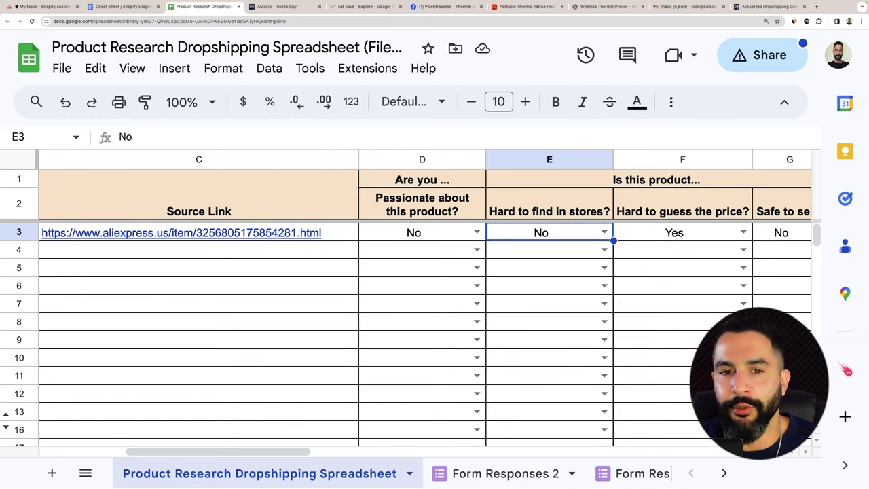
key(Right)
key(Right)
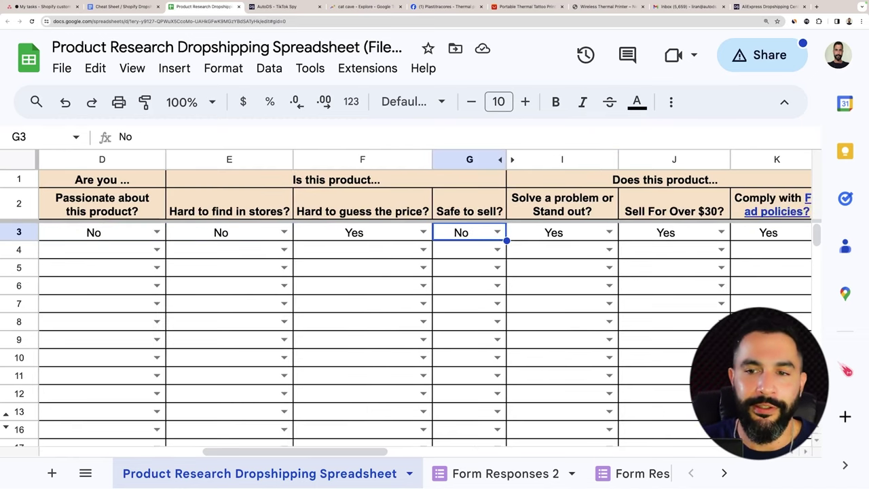
key(Right)
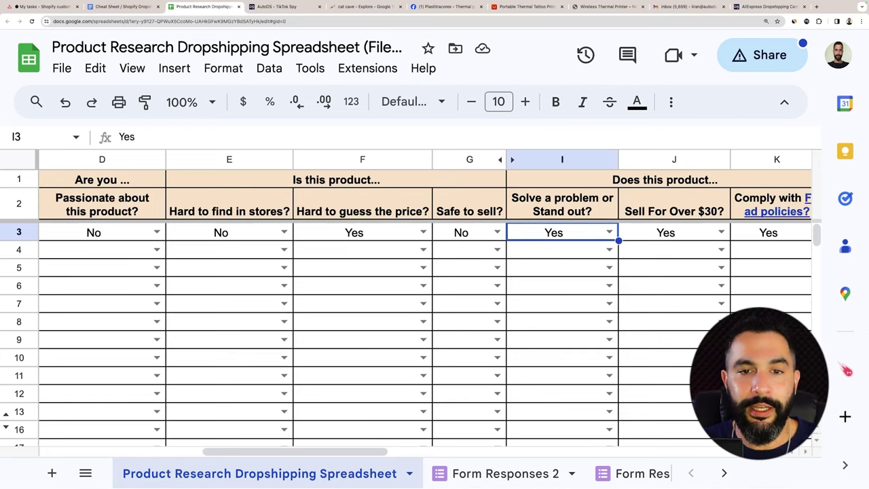
key(Up)
key(Down)
key(Right)
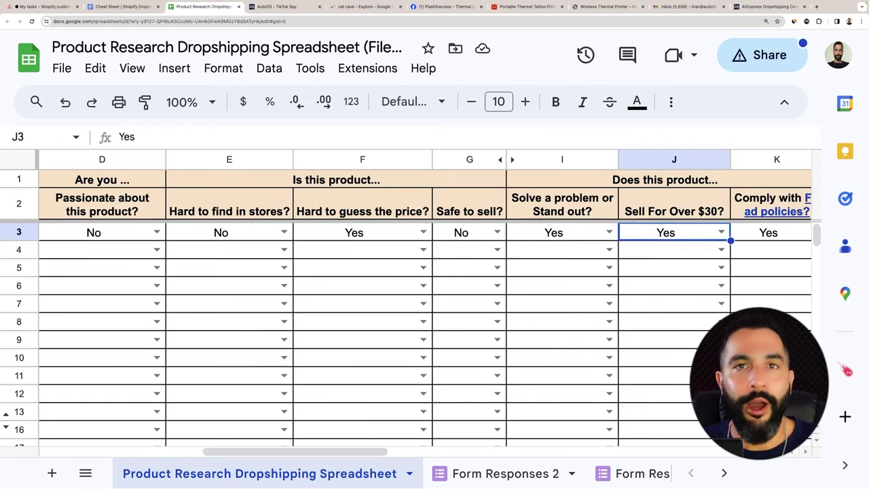
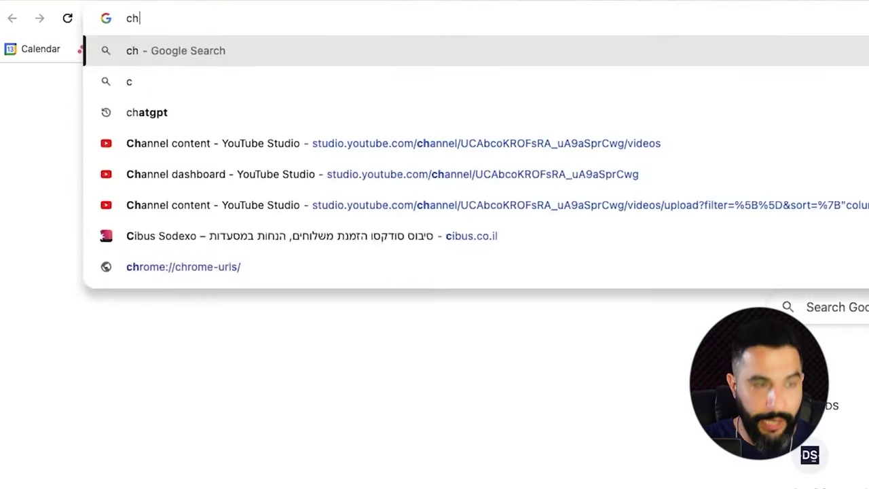
- Open the ChatGPT site at chat.openai.com
text(at)
key(Down)
key(Down)
key(Down)
key(Down)
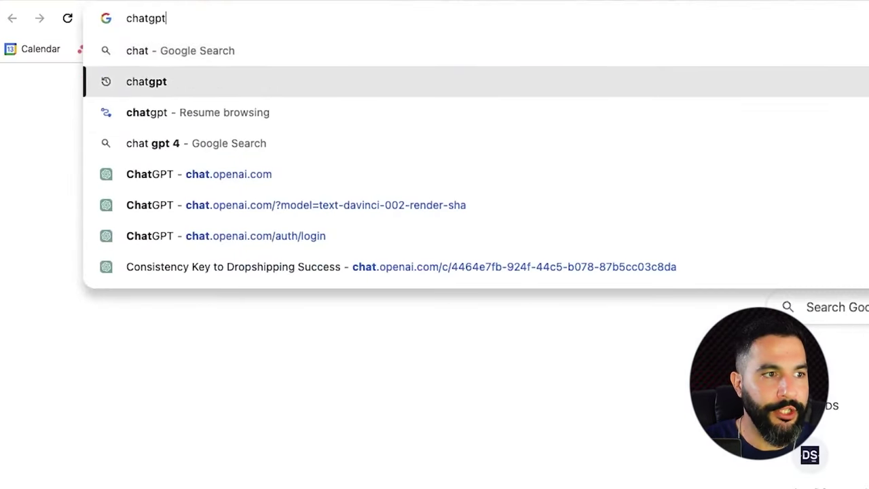
key(Return)
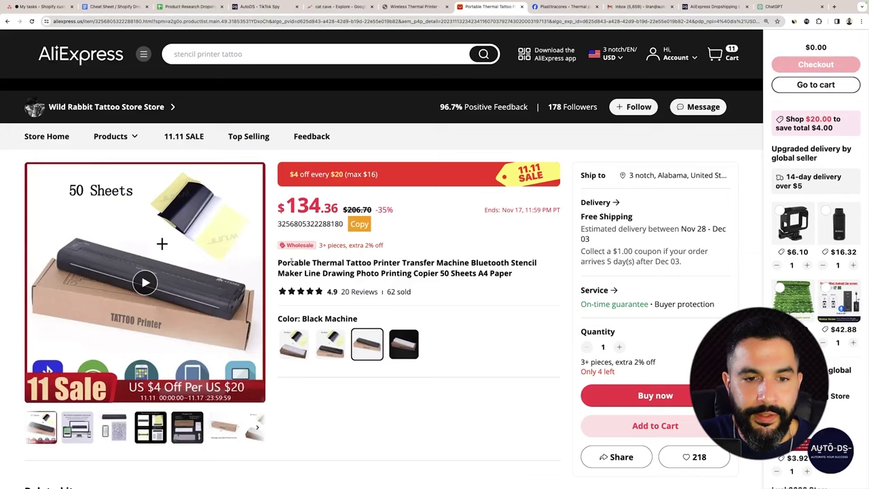
- Copy the portable thermal tattoo printer's title from the AliExpress listing through "Photo Printing Copier" and switch to ChatGPT
drag(291, 262, 429, 273)
right_click(441, 275)
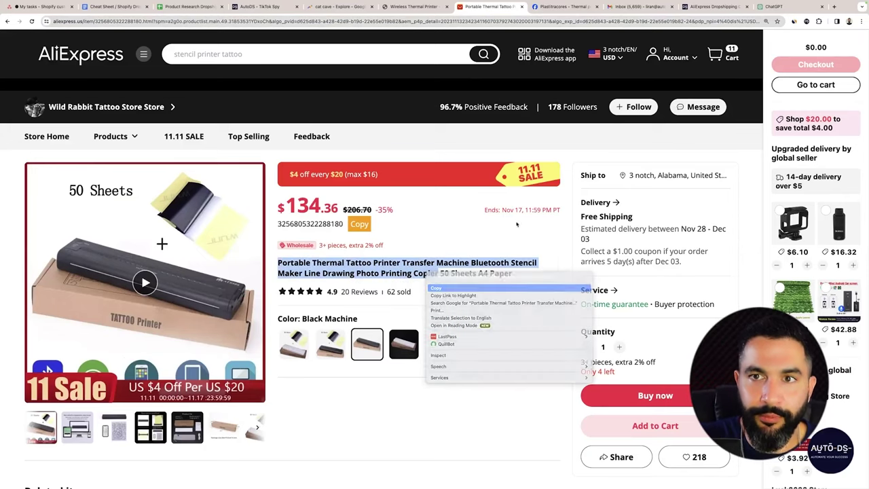
click(436, 288)
click(774, 6)
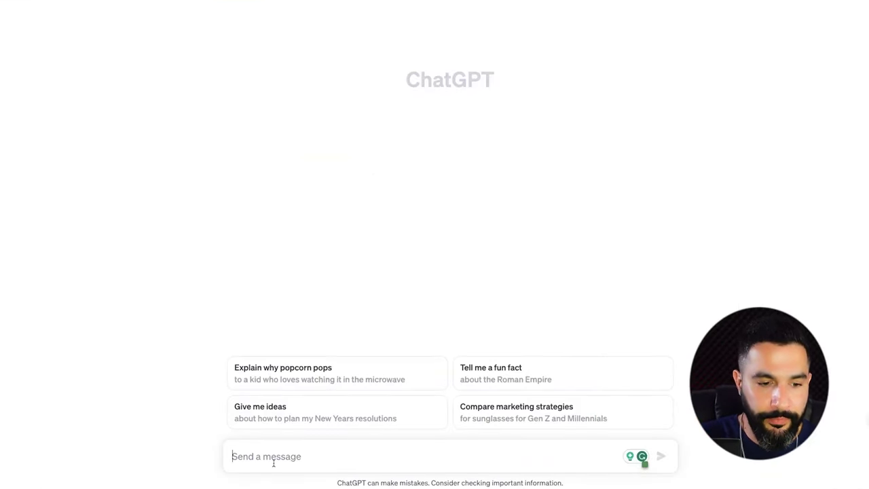
- Ask ChatGPT to "create an engaging ad copy for this product:" followed by the copied tattoo printer title
text(create an)
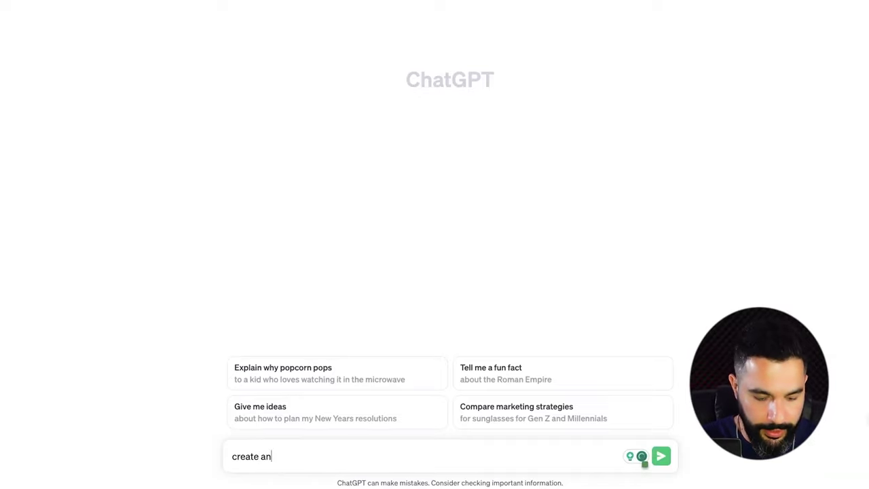
text( engaging ad copyh)
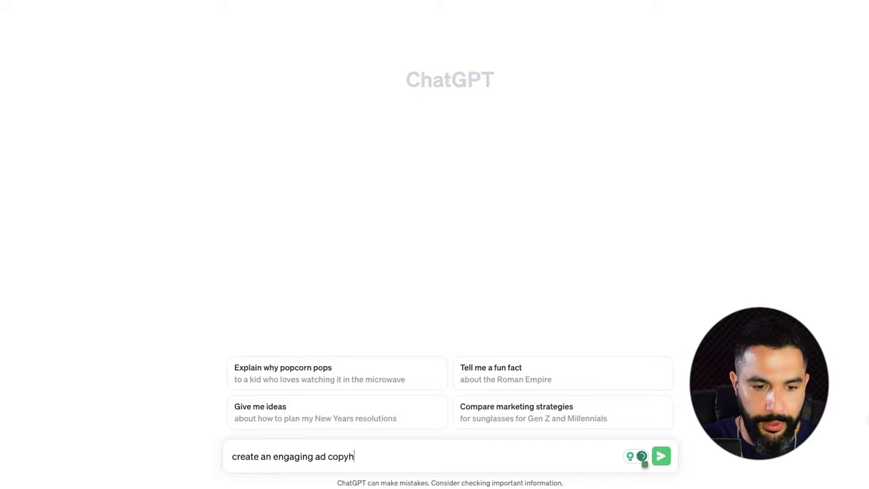
key(BackSpace)
text( for this pro)
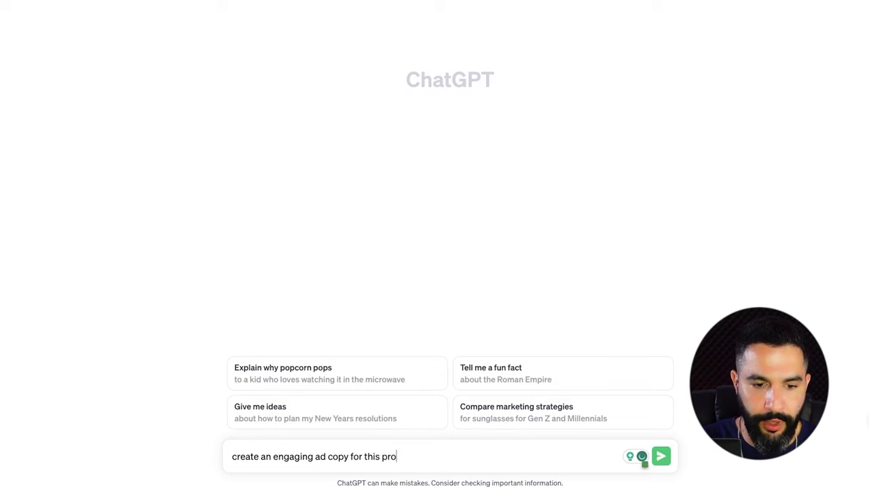
text(duct:)
key(ctrl+v)
key(Return)
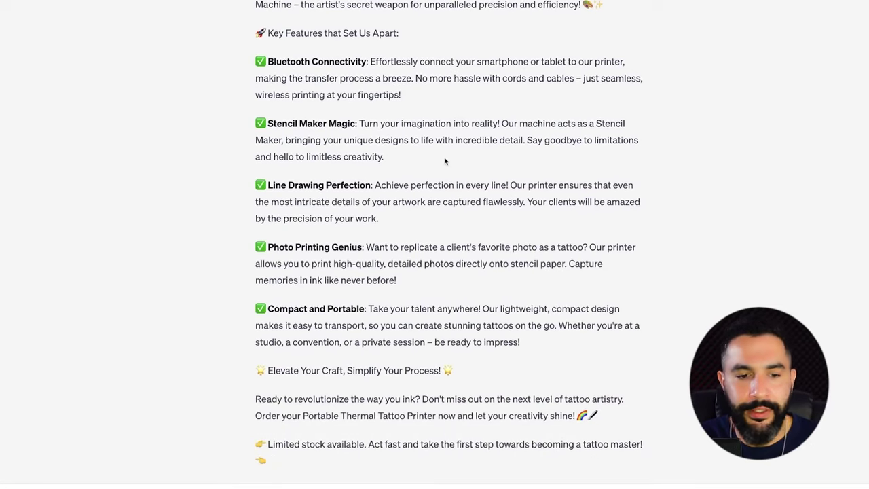
- Review the generated ad copy's headline, and examine the caption and hashtags of the Plastitracores Facebook post
scroll(445, 161, up, 3)
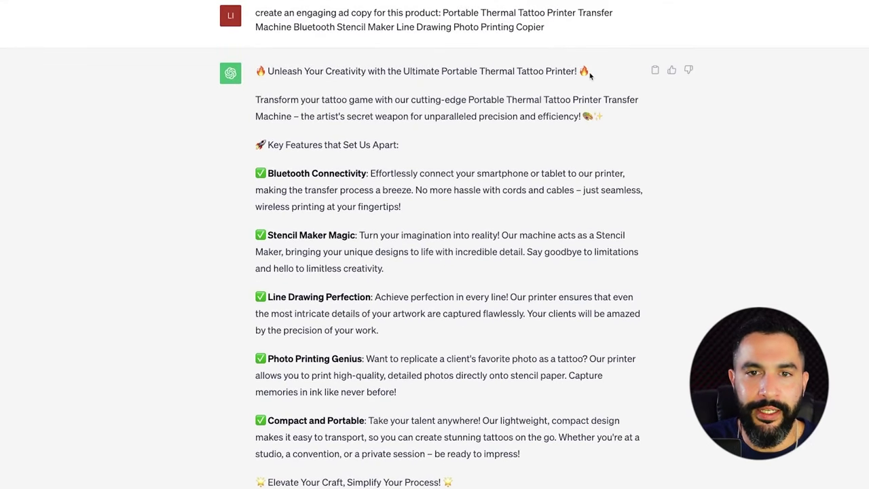
drag(589, 76, 257, 73)
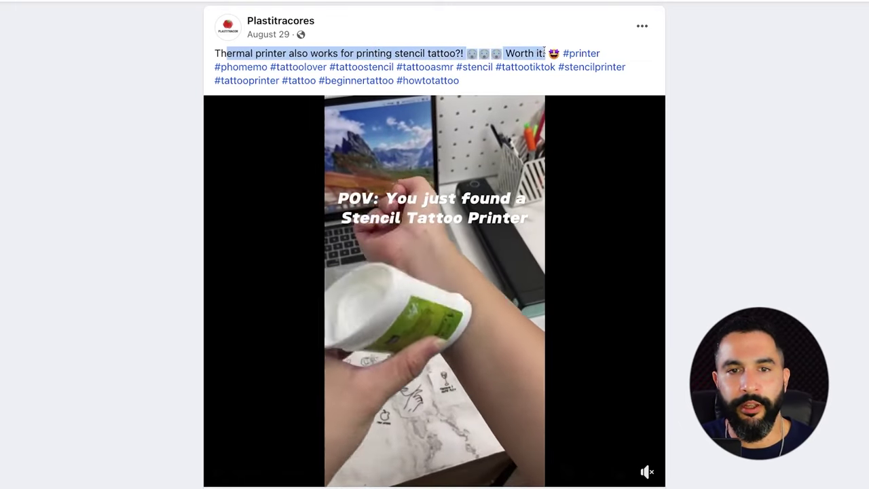
drag(500, 81, 564, 53)
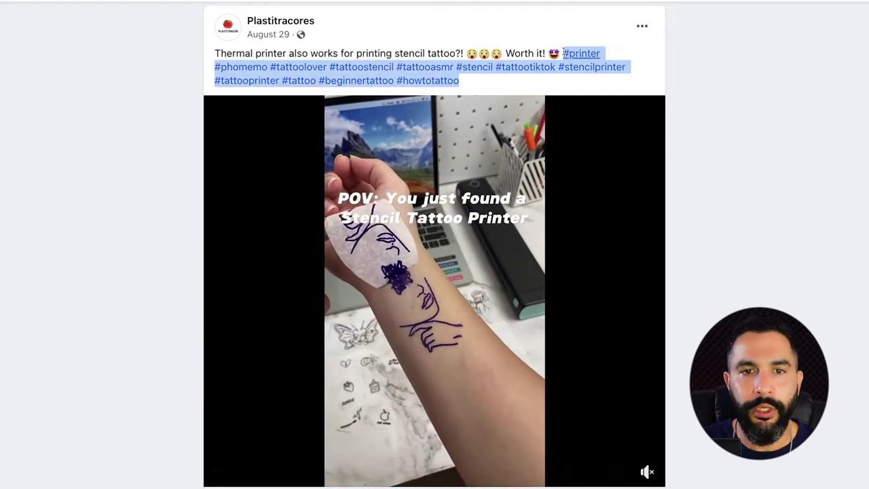
- Review the Plastitracores Facebook post, examining its hashtags, video, product details and engagement figures
click(723, 57)
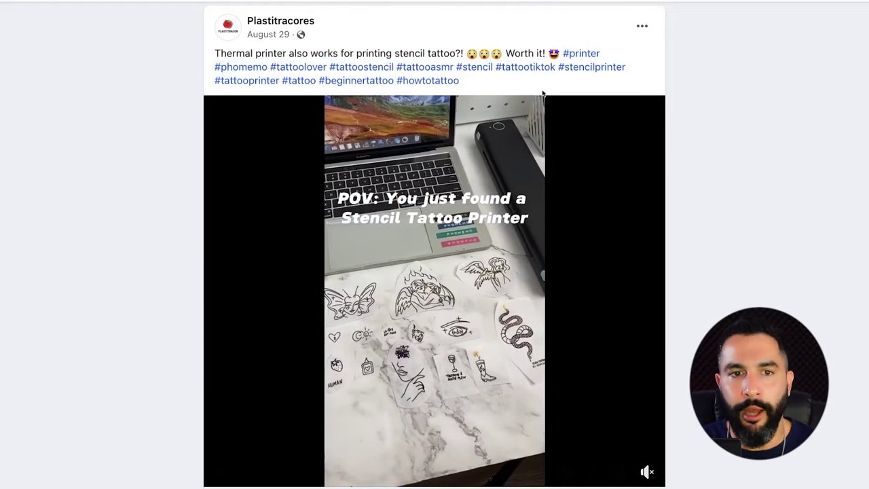
drag(501, 82, 584, 56)
click(786, 88)
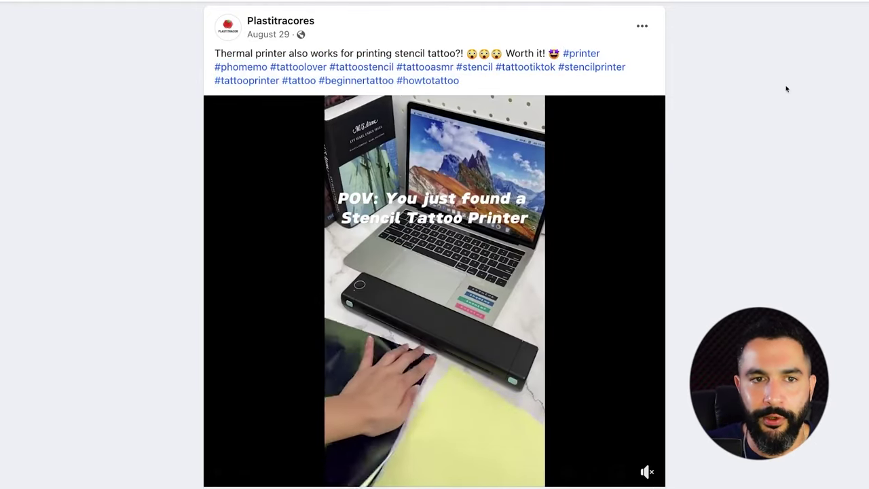
scroll(496, 239, down, 2)
scroll(496, 239, up, 2)
scroll(496, 239, down, 2)
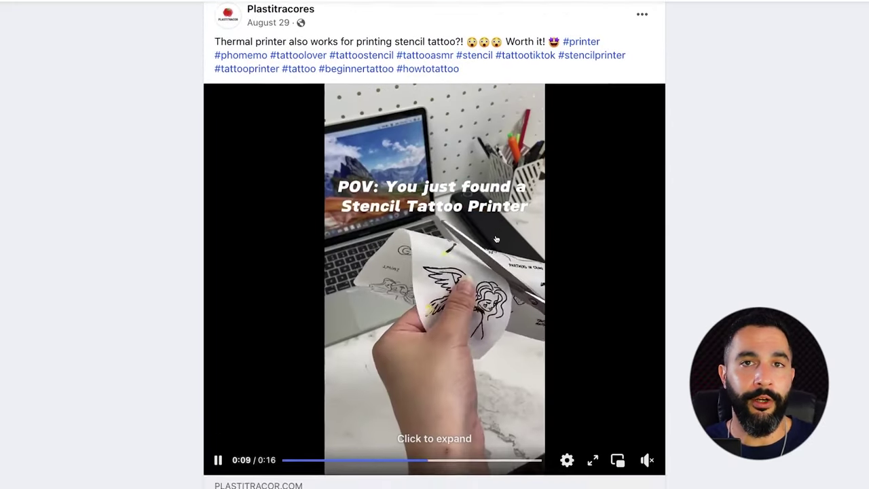
scroll(288, 433, up, 1)
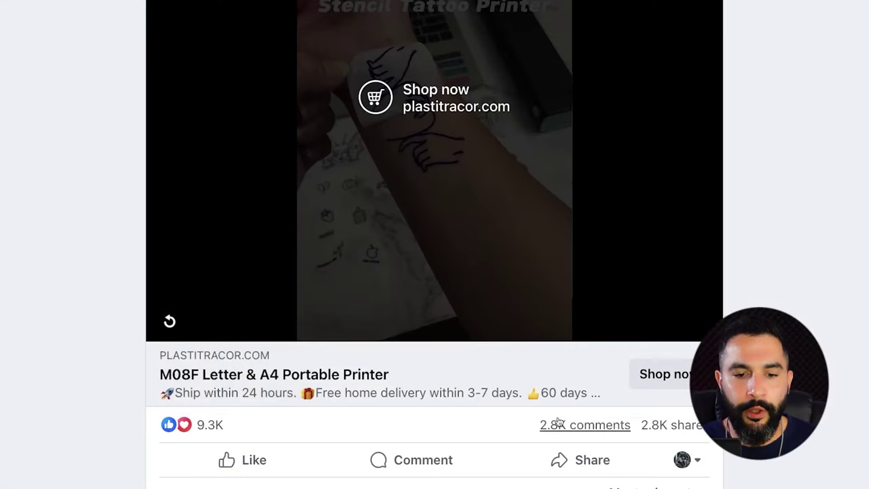
mouse_move(595, 425)
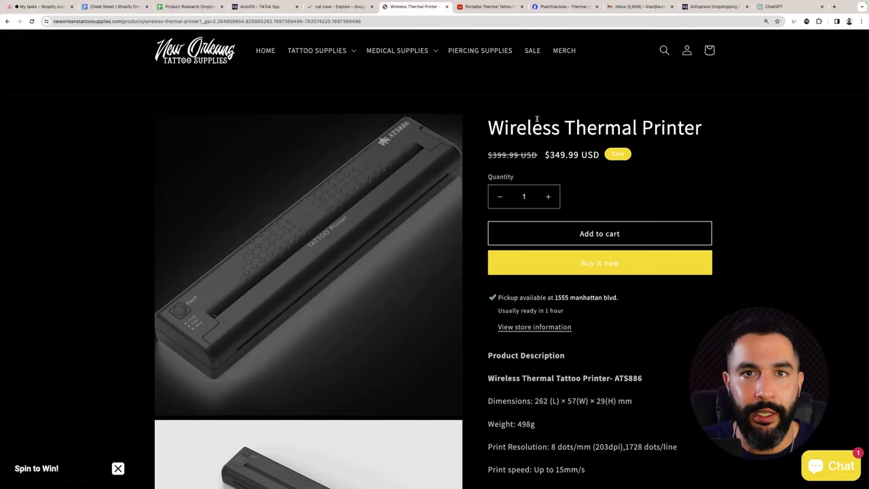
- Open Similarweb for the New Orleans Tattoo Supplies store and examine its visits over time and monthly visits
click(795, 22)
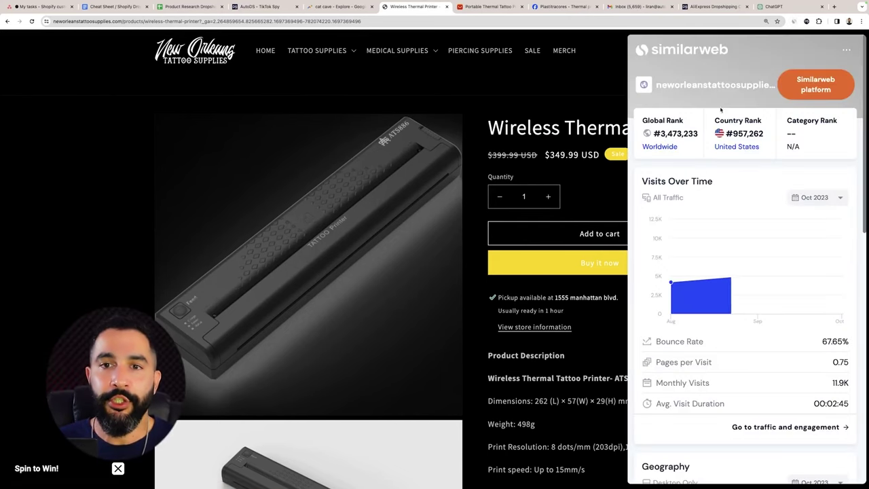
scroll(728, 164, down, 1)
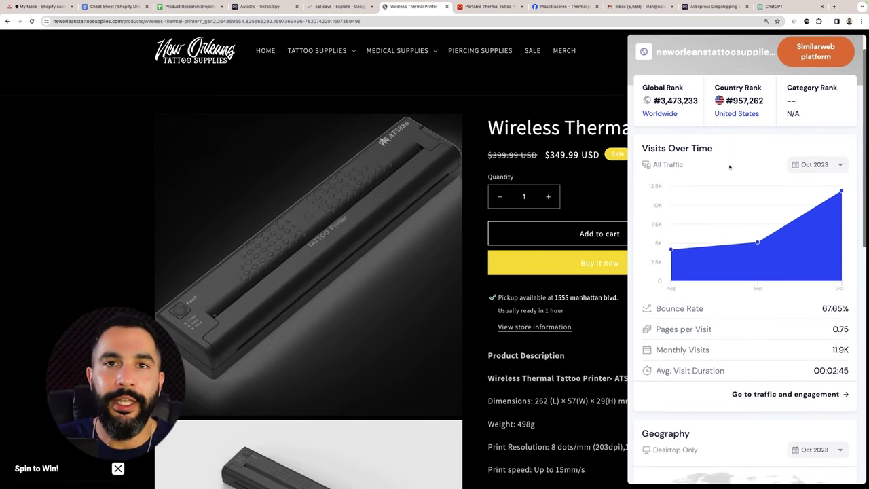
scroll(729, 167, up, 1)
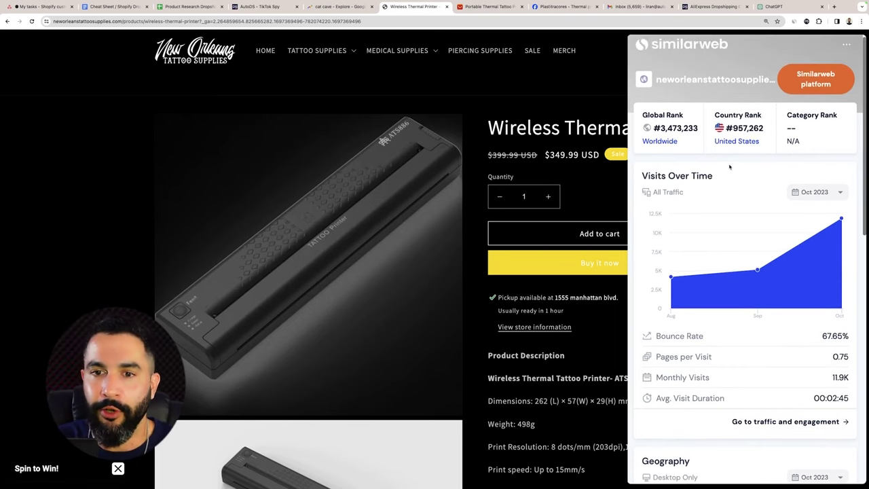
mouse_move(758, 268)
mouse_move(803, 247)
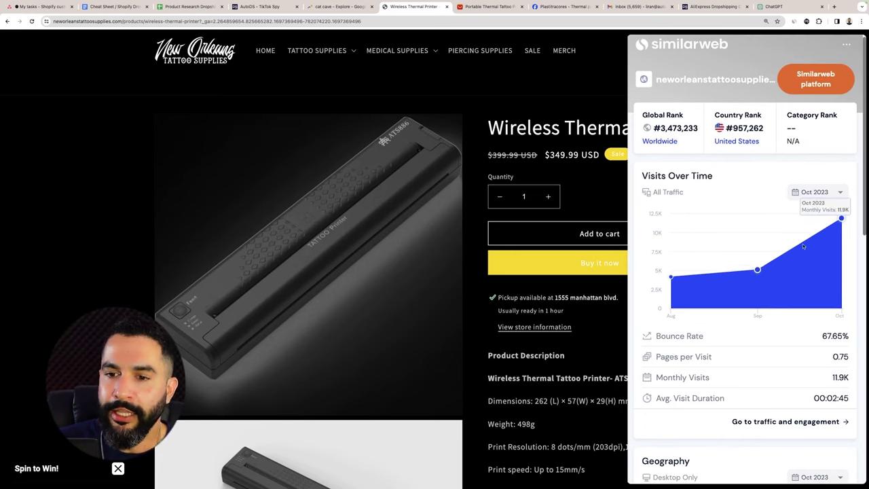
scroll(781, 249, down, 3)
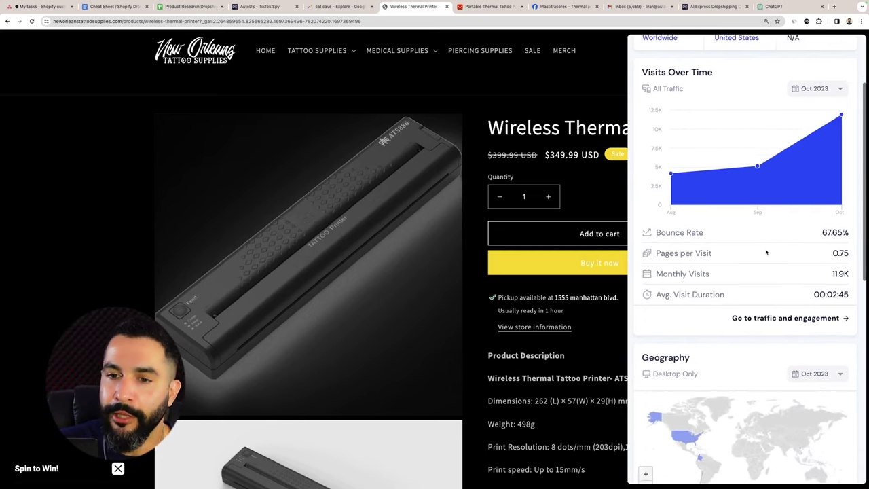
scroll(779, 239, up, 1)
scroll(778, 238, up, 1)
scroll(733, 286, down, 2)
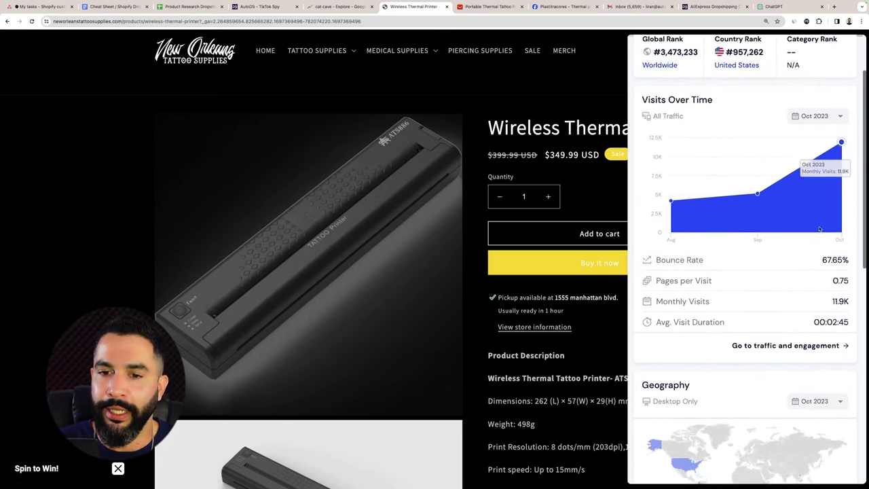
drag(715, 301, 672, 299)
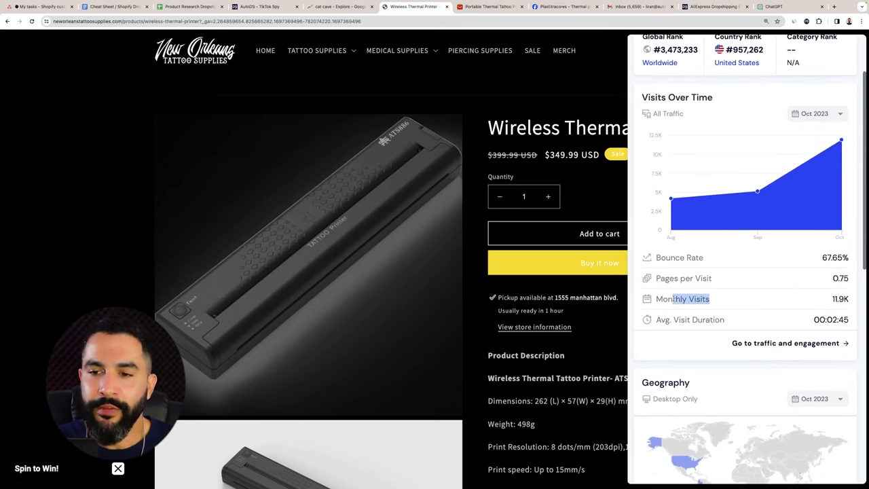
drag(822, 301, 849, 299)
- Examine the store's top five countries and traffic sources in Similarweb, and recheck its visits-over-time chart
scroll(838, 292, down, 5)
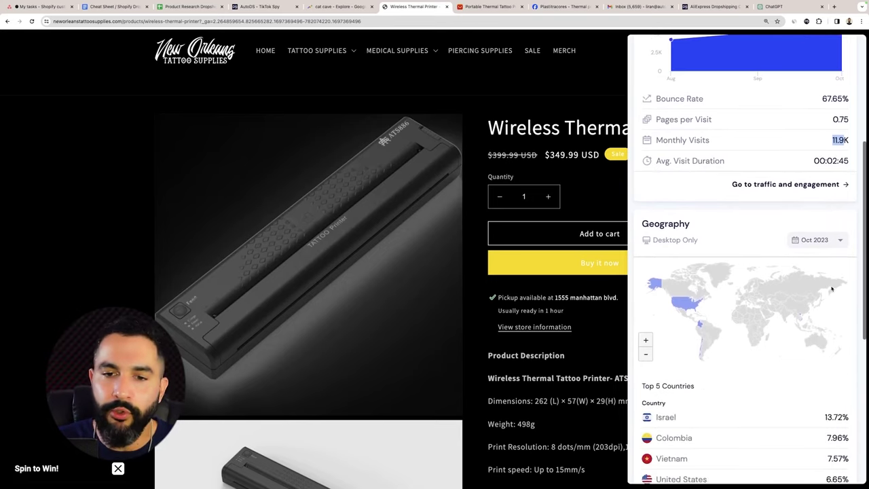
scroll(833, 285, down, 1)
scroll(740, 294, down, 1)
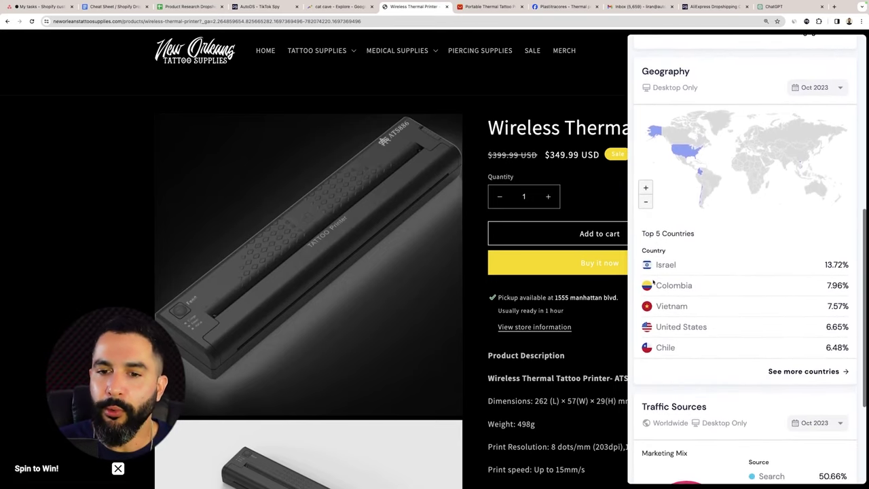
scroll(671, 279, down, 1)
scroll(679, 281, up, 2)
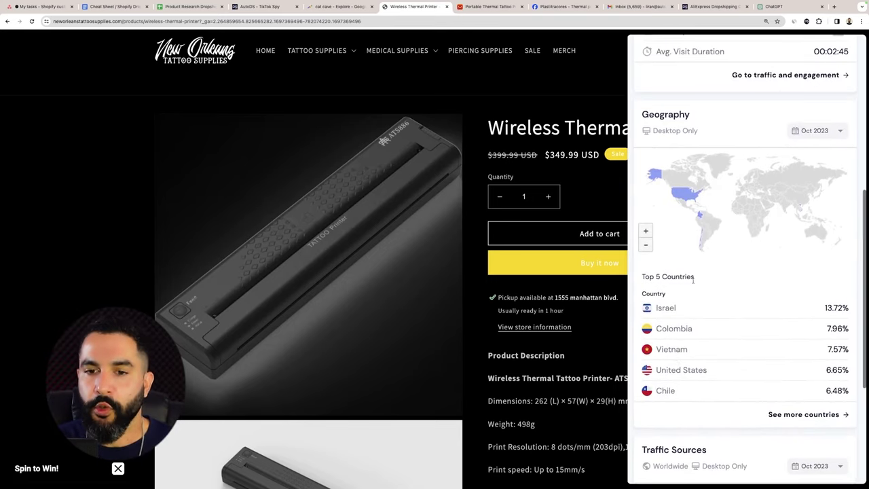
scroll(692, 283, down, 2)
scroll(695, 280, down, 5)
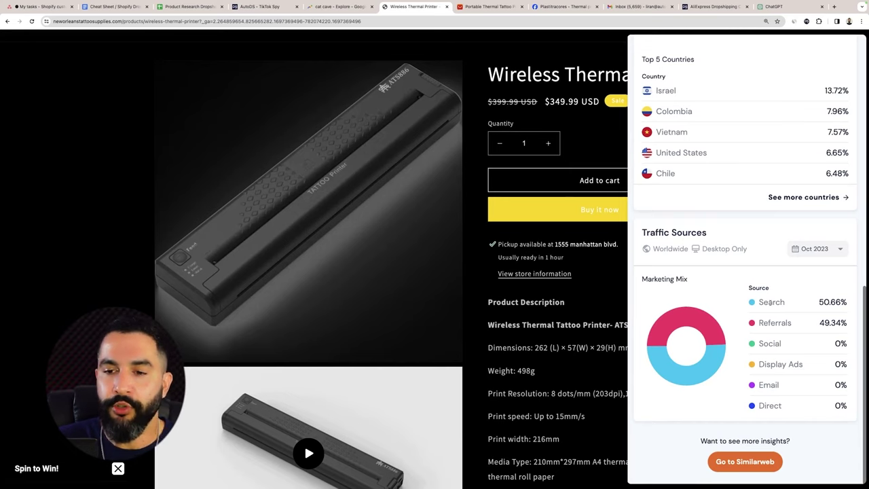
scroll(770, 305, up, 1)
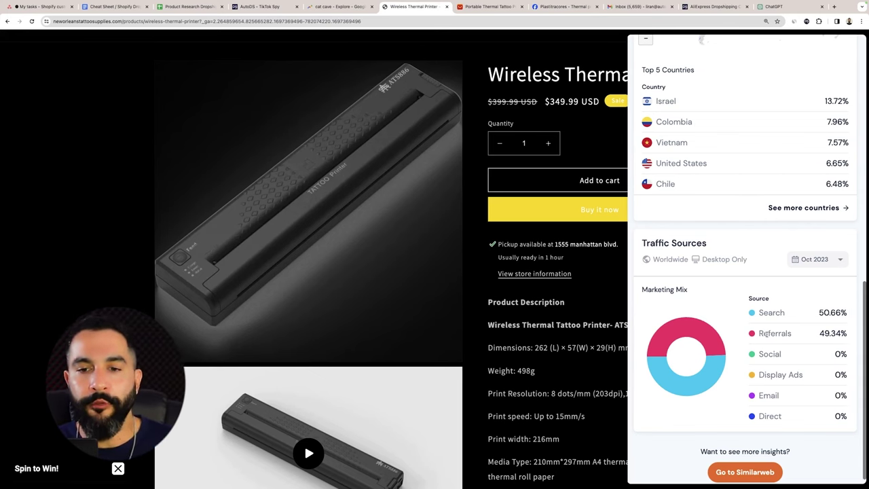
scroll(761, 258, up, 10)
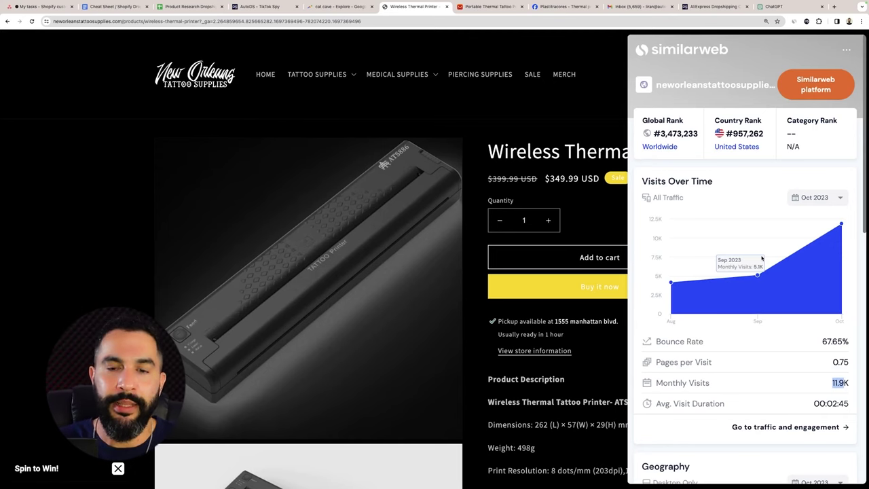
scroll(774, 306, down, 3)
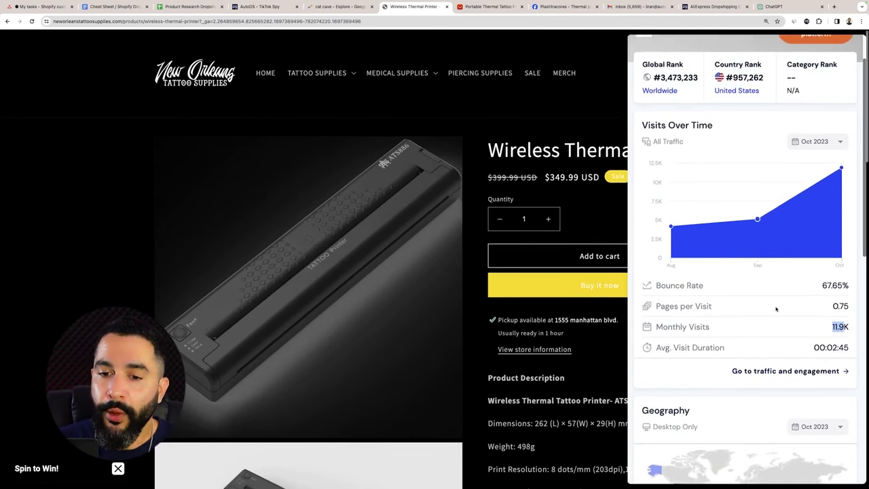
scroll(753, 258, up, 3)
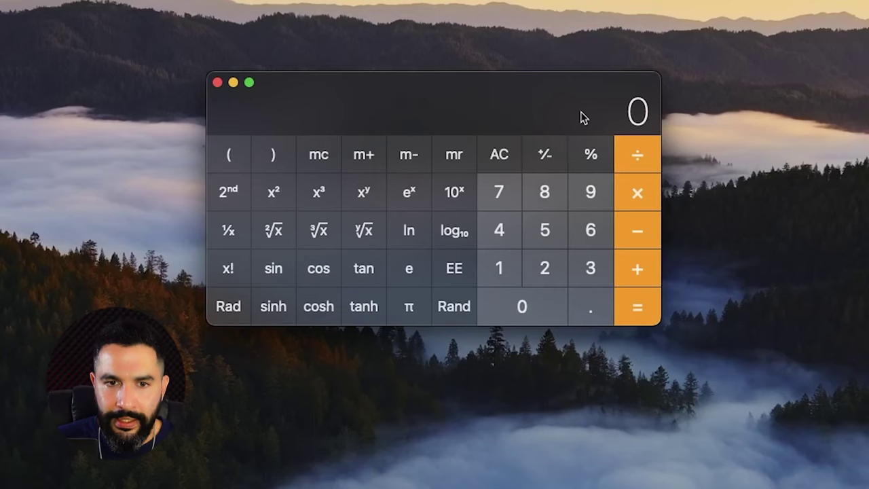
- Calculate 2.5% of 11900 in the Calculator, clear the result and enter 300
text(11)
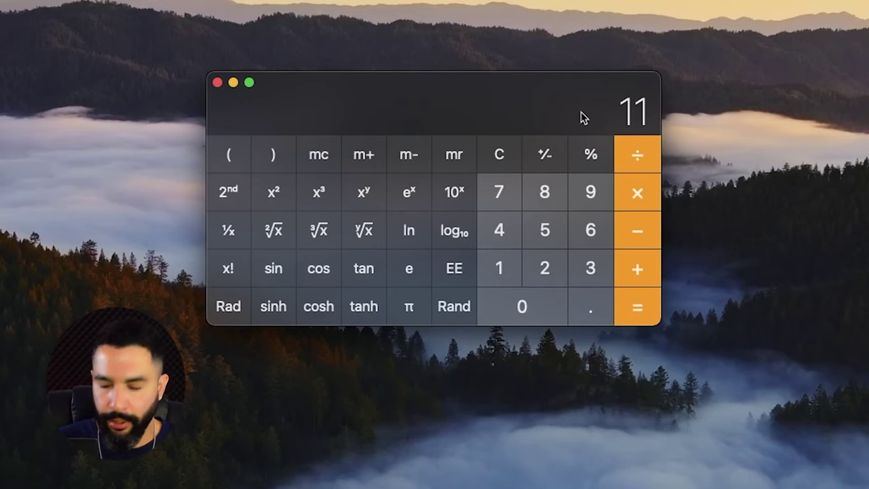
text(900)
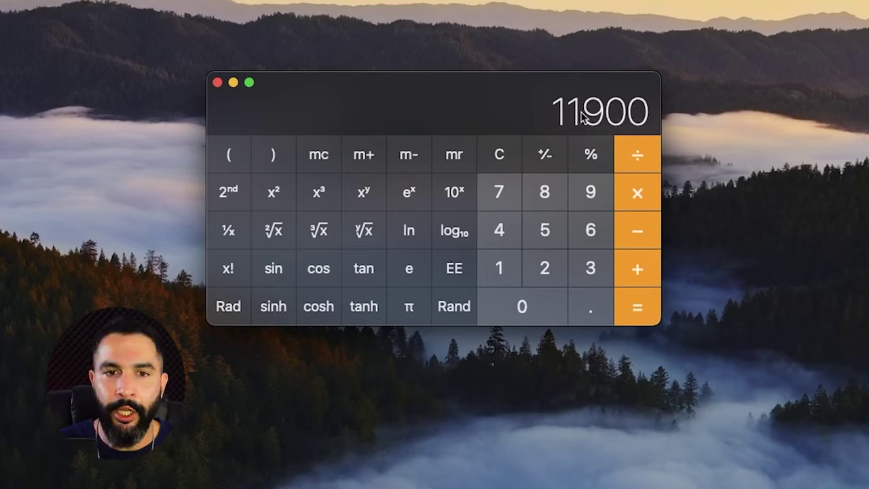
key(minus)
text(2.5)
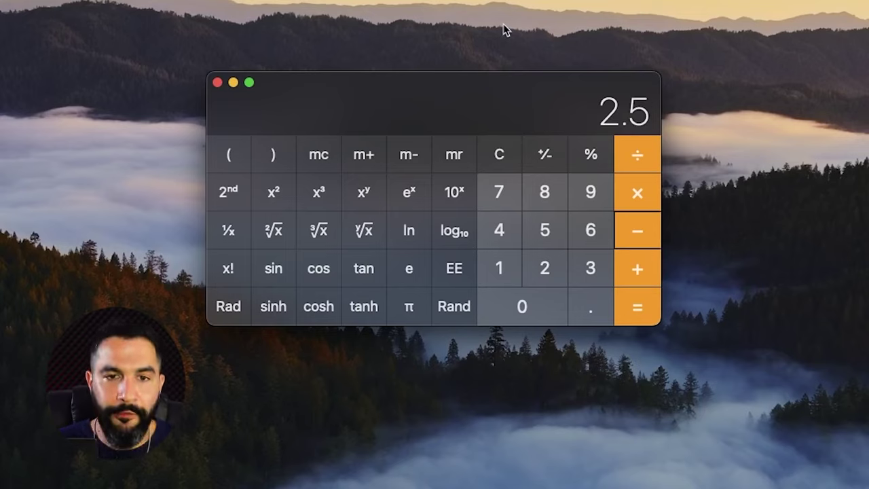
key(shift+5)
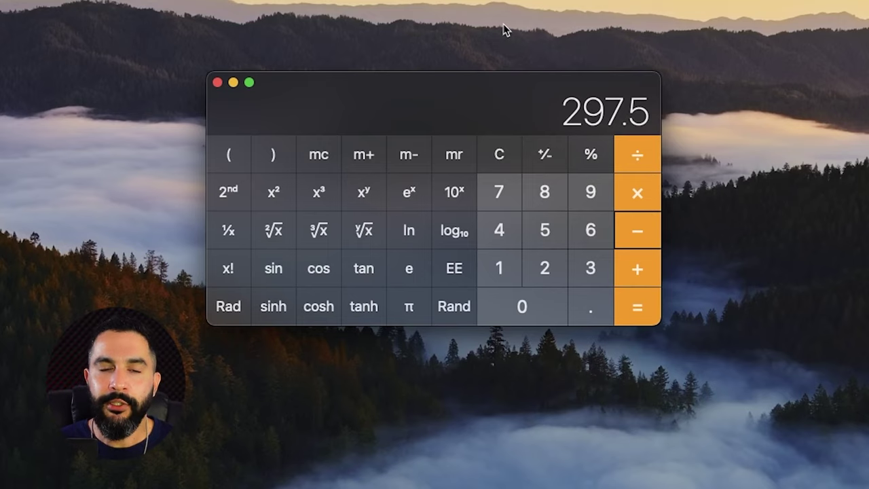
key(Escape)
text(300)
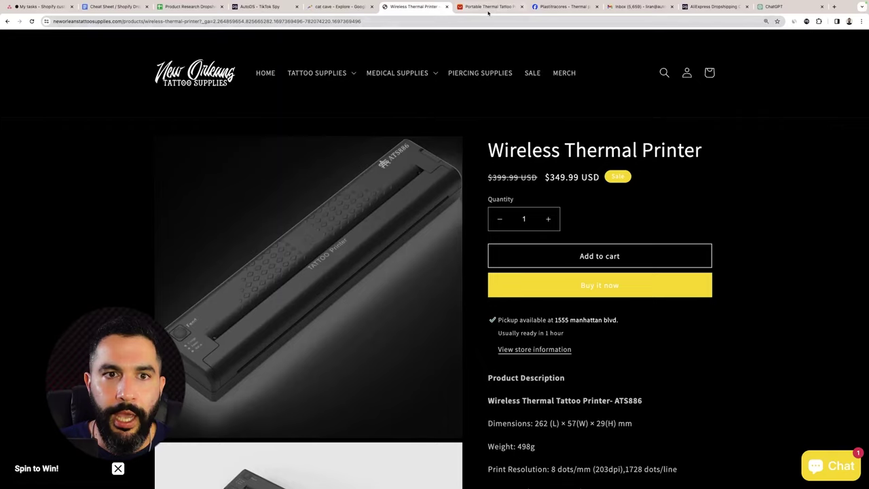
- Compare the thermal tattoo printer's price on the AliExpress listing with the New Orleans Tattoo Supplies product page
click(489, 6)
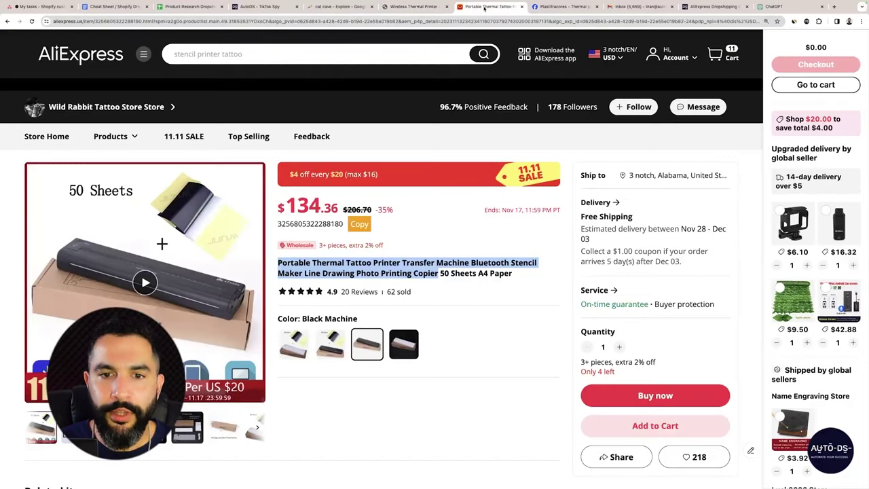
click(426, 7)
click(482, 7)
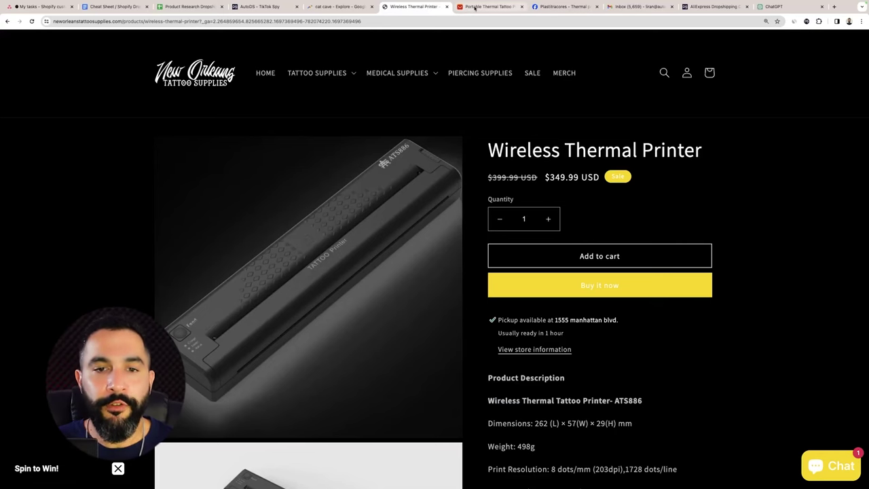
click(474, 7)
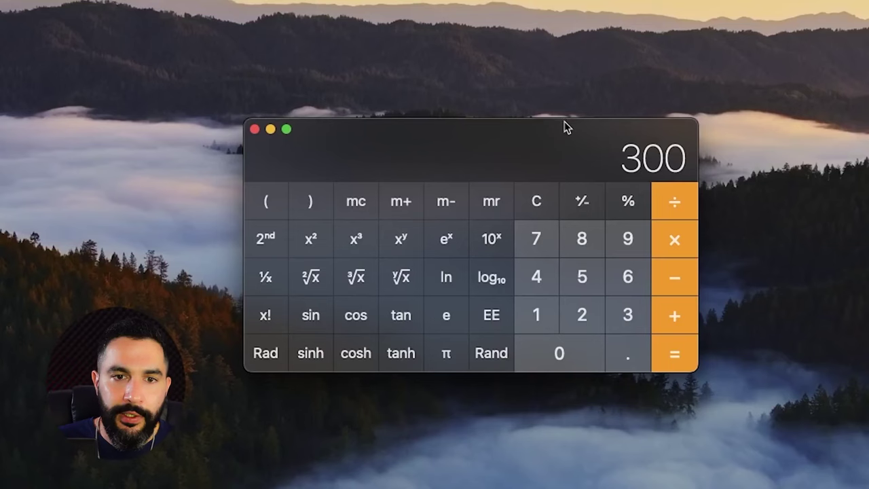
- Multiply the 300 in the Calculator by 215
key(asterisk)
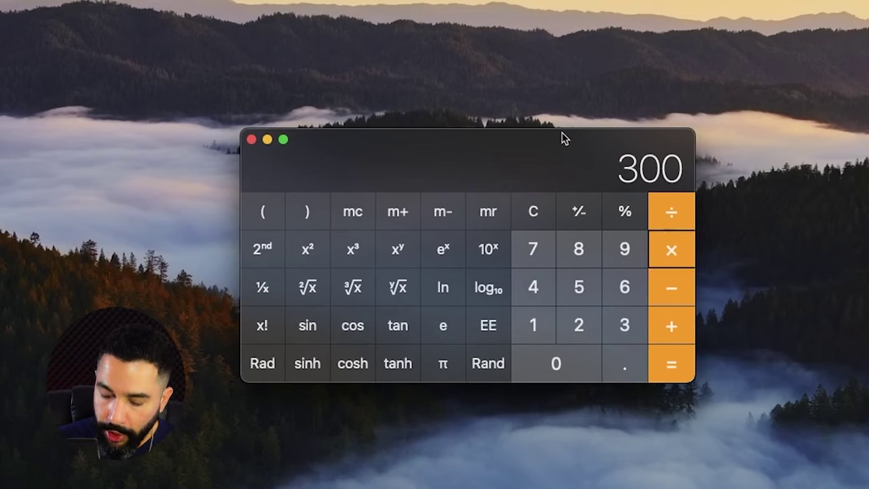
text(215)
key(Return)
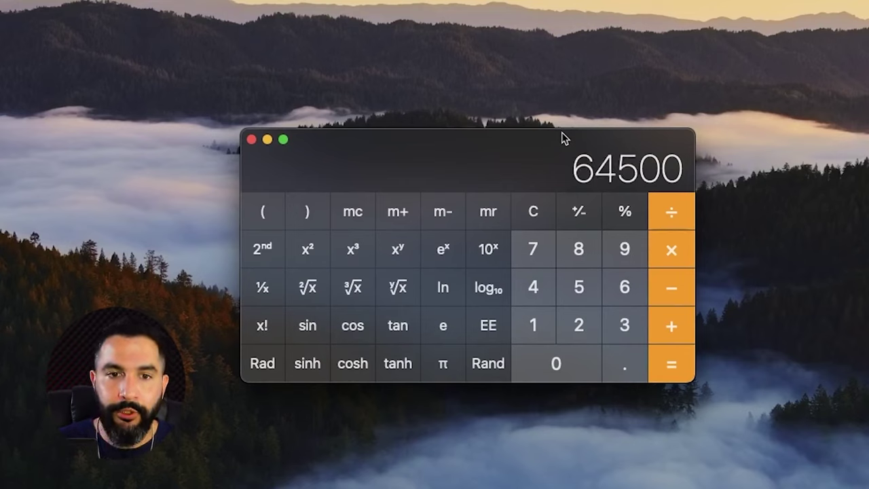
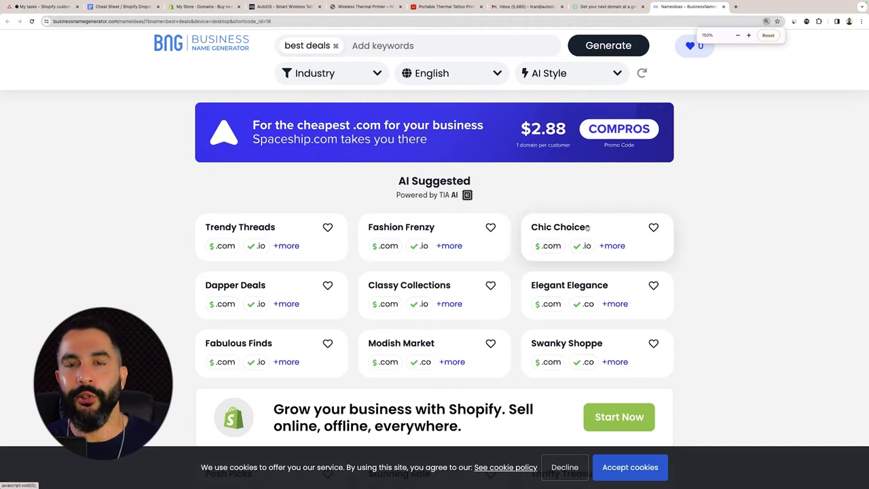
- Look through the AI-suggested store names for "best deals" in Business Name Generator and check their available domain extensions
scroll(596, 226, down, 2)
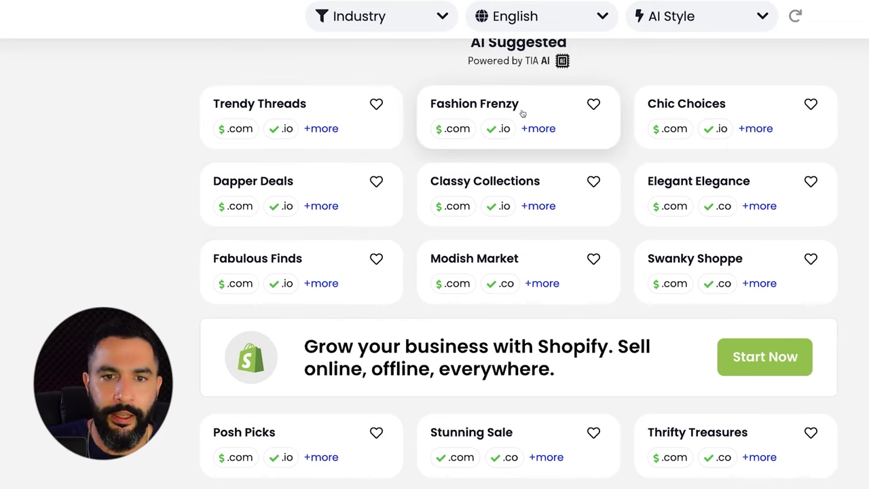
scroll(717, 189, down, 5)
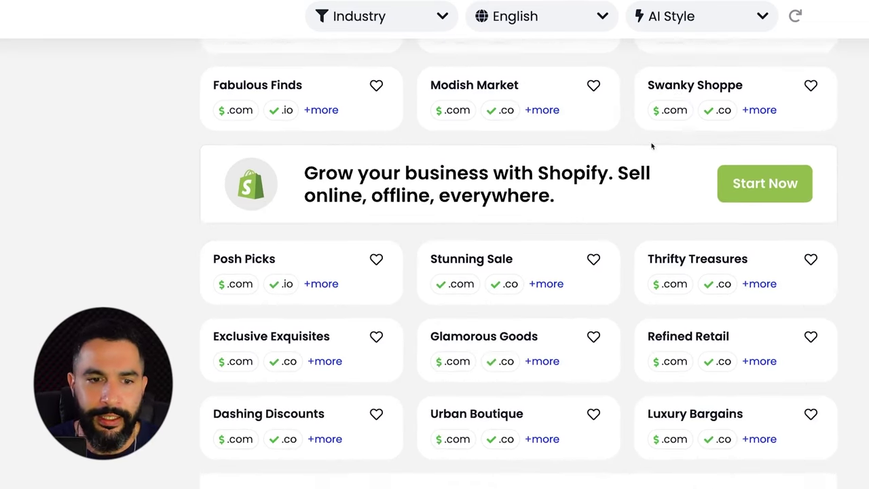
scroll(566, 140, down, 4)
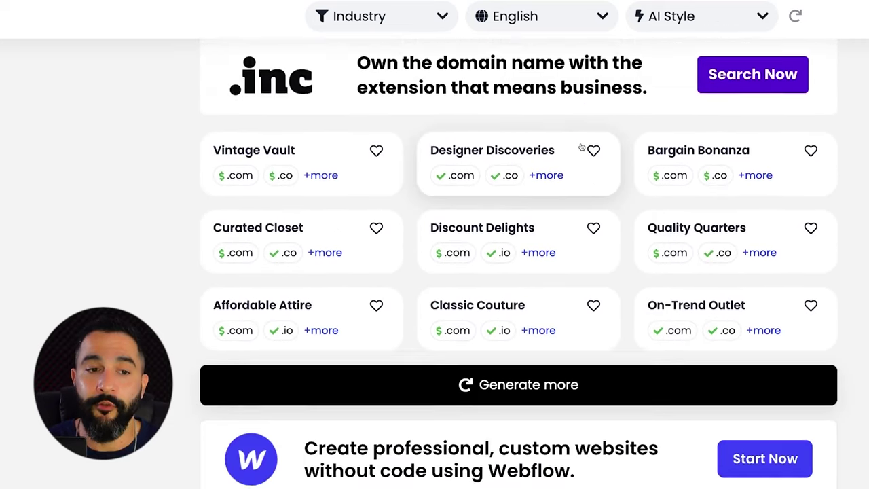
scroll(288, 146, up, 6)
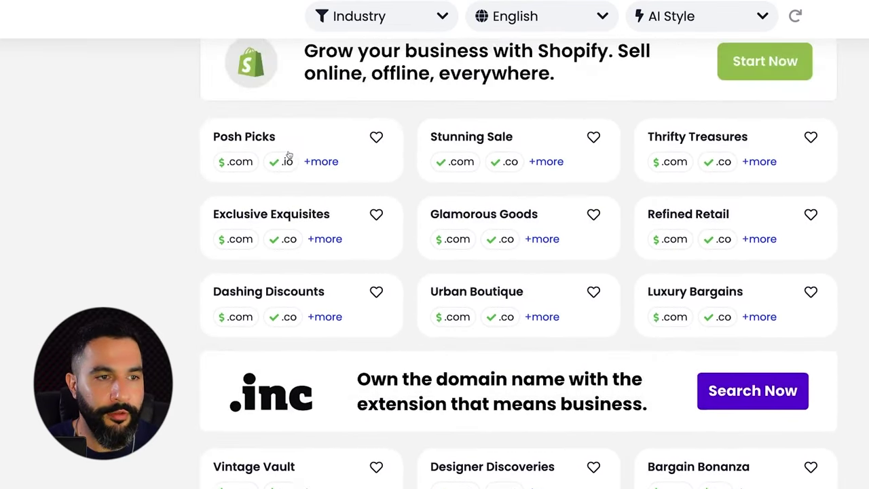
- Open the Dashing Discounts name suggestion and review its domain offers, logo ideas and company registration options
scroll(290, 156, up, 1)
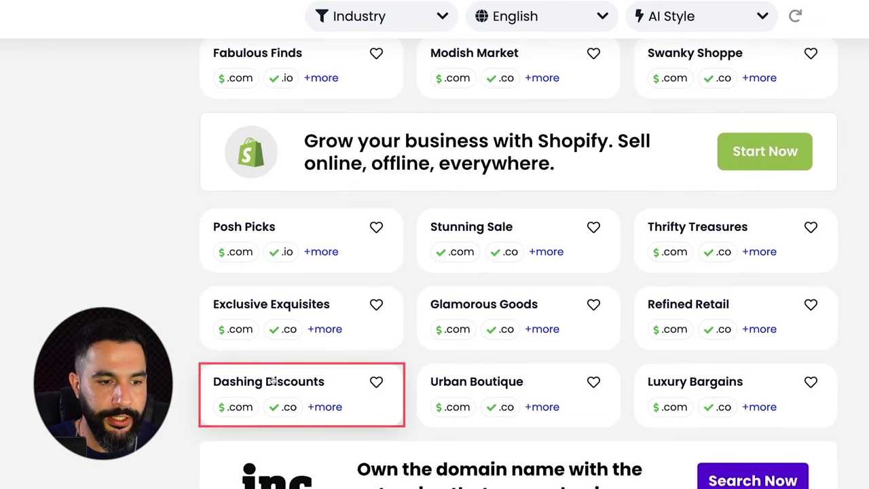
click(271, 382)
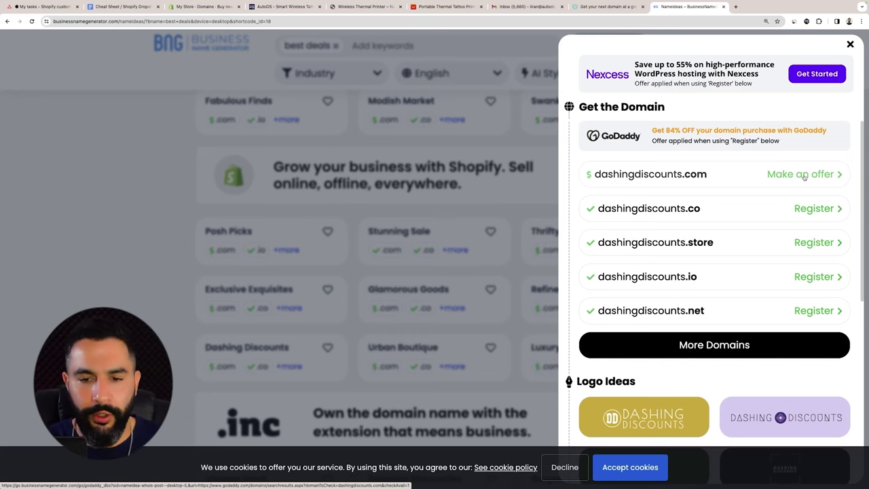
scroll(804, 176, down, 3)
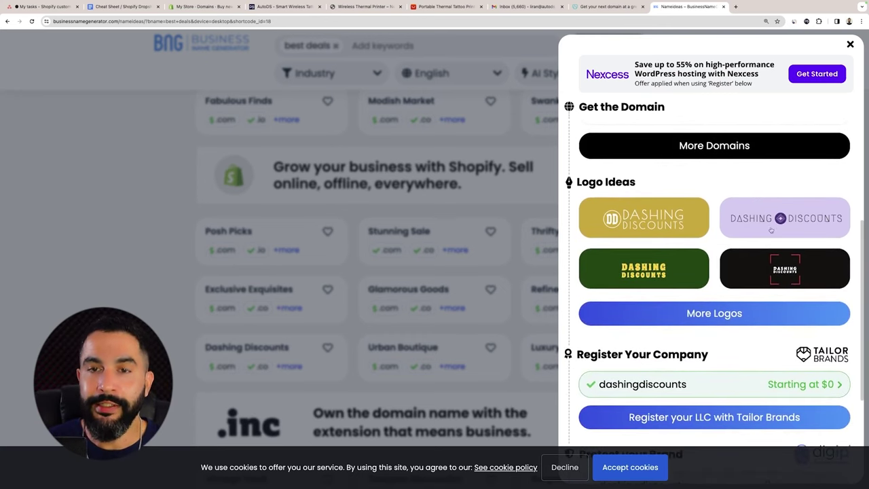
scroll(740, 226, down, 2)
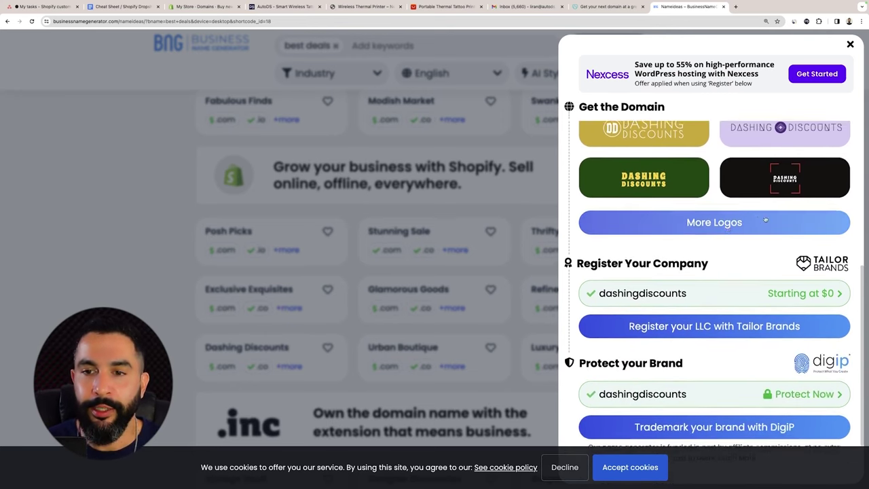
scroll(709, 269, up, 1)
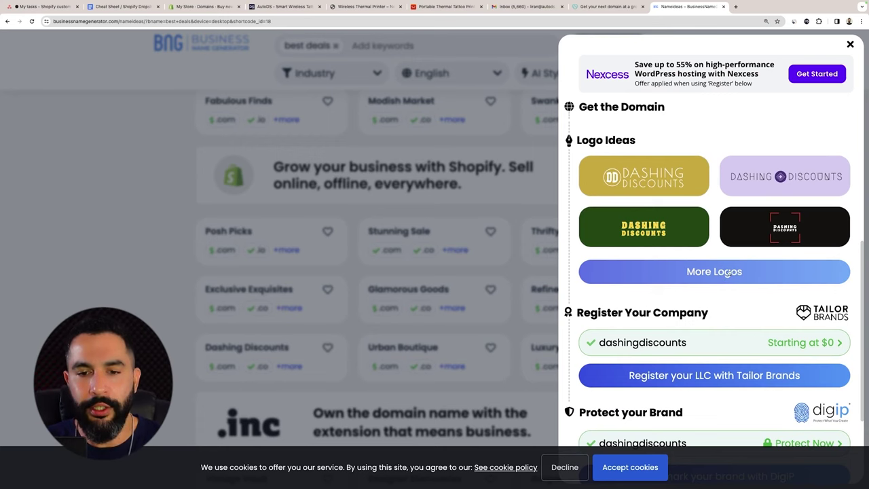
scroll(723, 268, down, 2)
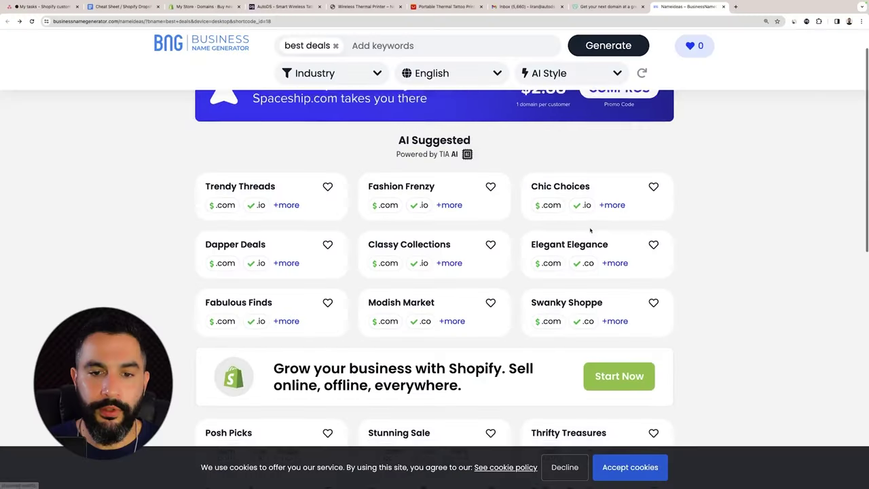
- Open the Stunning Sale name suggestion and check its available domain extensions
scroll(590, 231, down, 2)
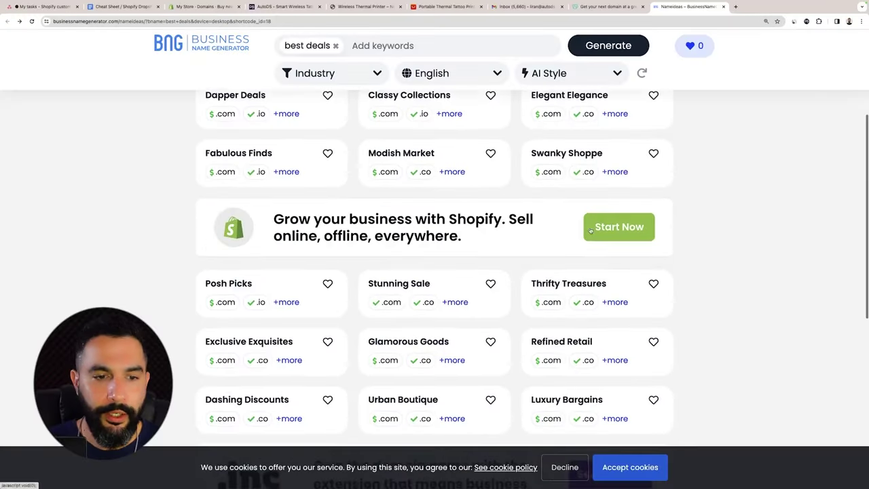
scroll(590, 230, down, 2)
click(468, 211)
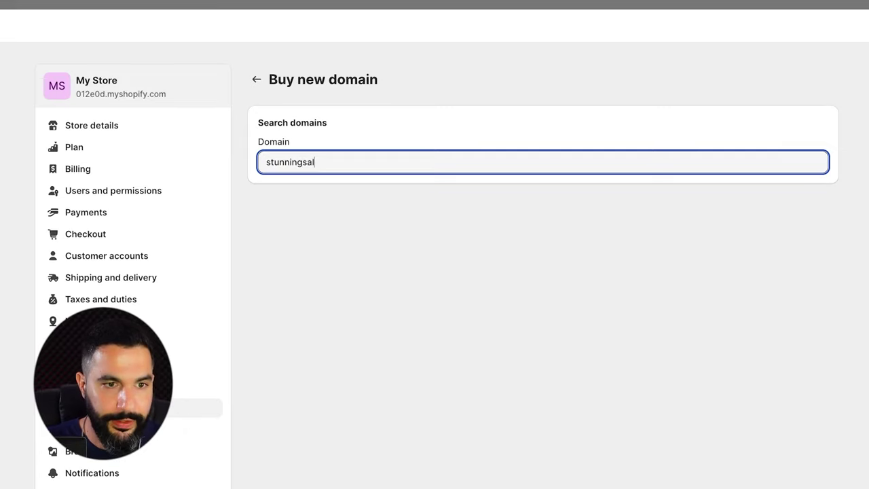
- Search for stunningsale among Shopify's new domains and buy stunningsale.com
text(s)
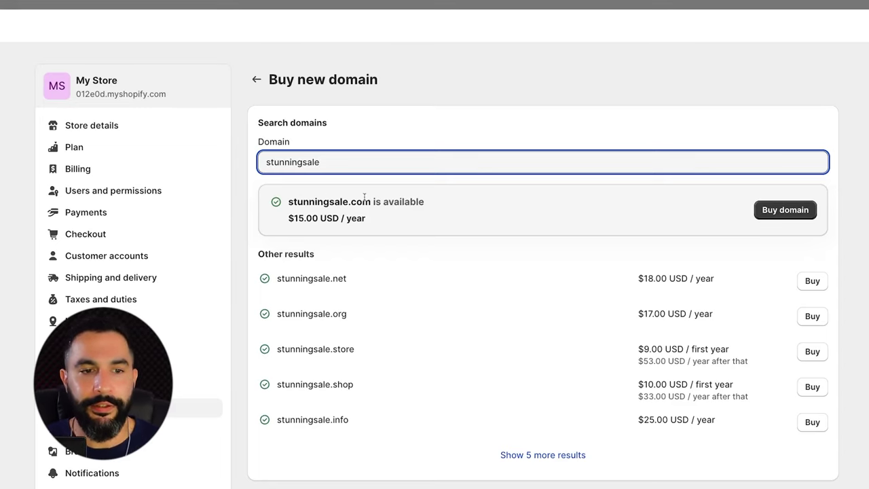
click(786, 210)
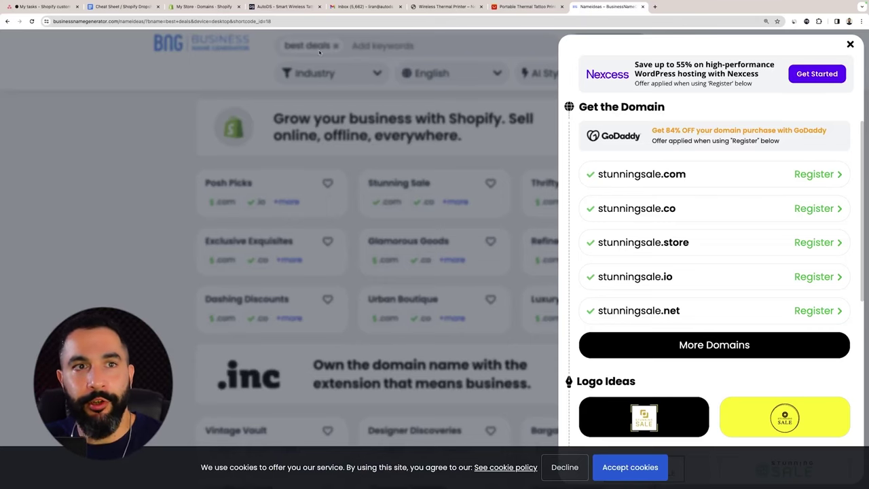
- Review the registration, SSL and redirect status of stunningsale.com in the Shopify domain settings
click(185, 10)
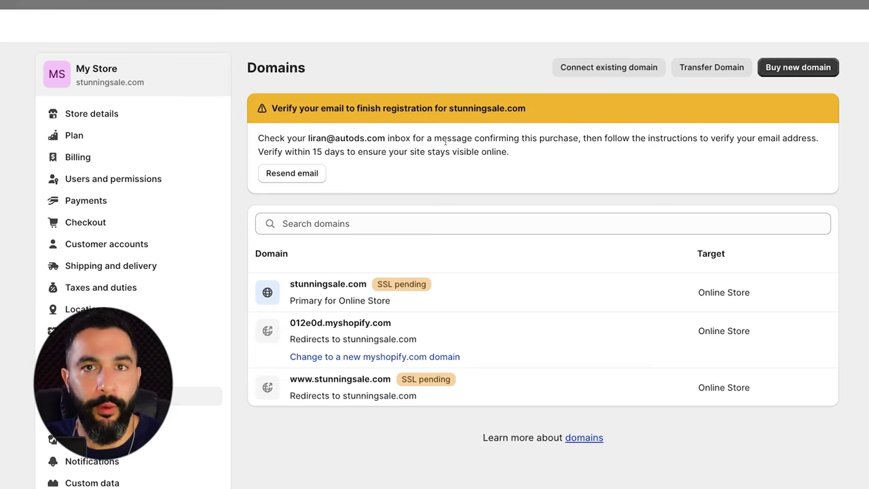
scroll(290, 100, down, 1)
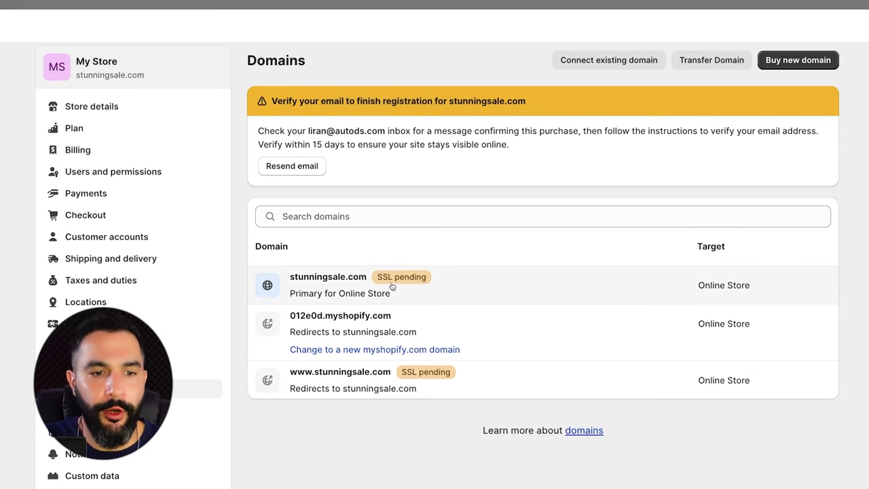
scroll(338, 283, down, 2)
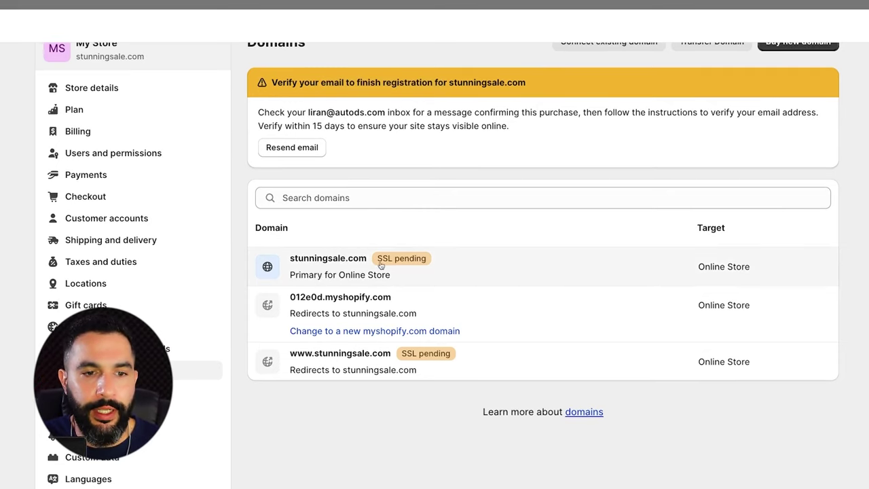
scroll(305, 217, up, 3)
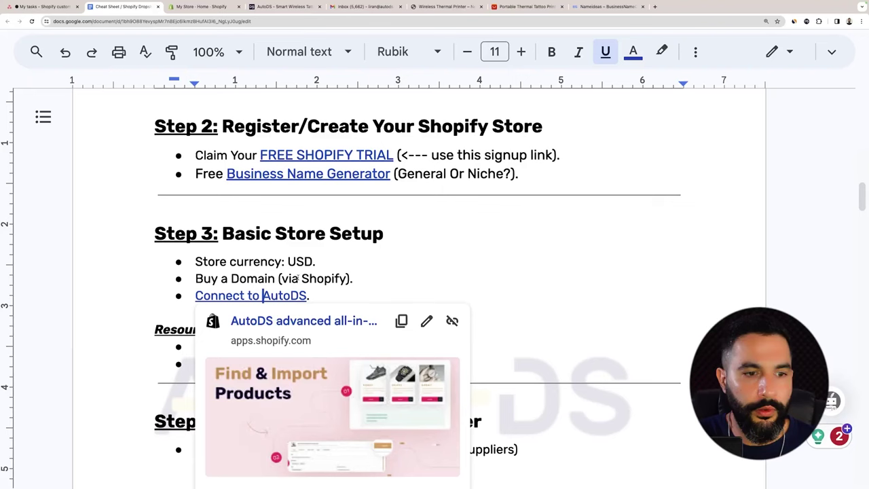
- Switch to the Cheat Sheet document and read the Step 3 store setup tasks, including the Connect to AutoDS link
click(333, 296)
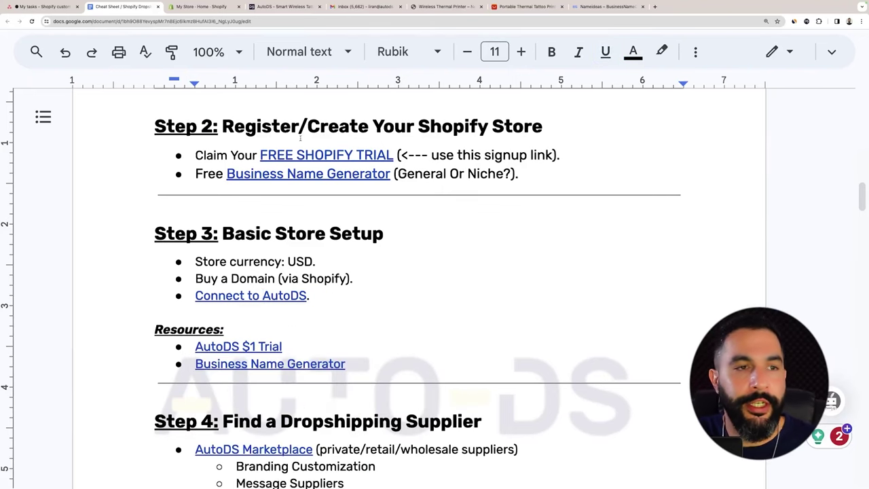
scroll(334, 296, down, 4)
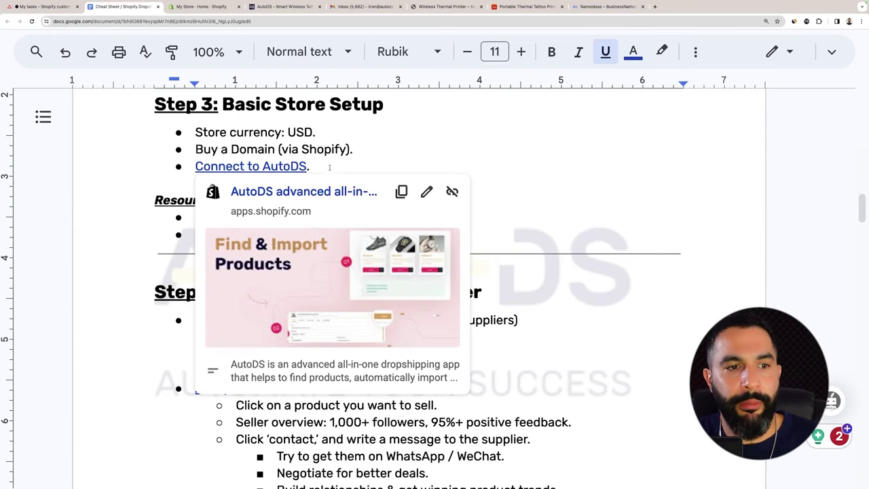
click(329, 167)
click(291, 166)
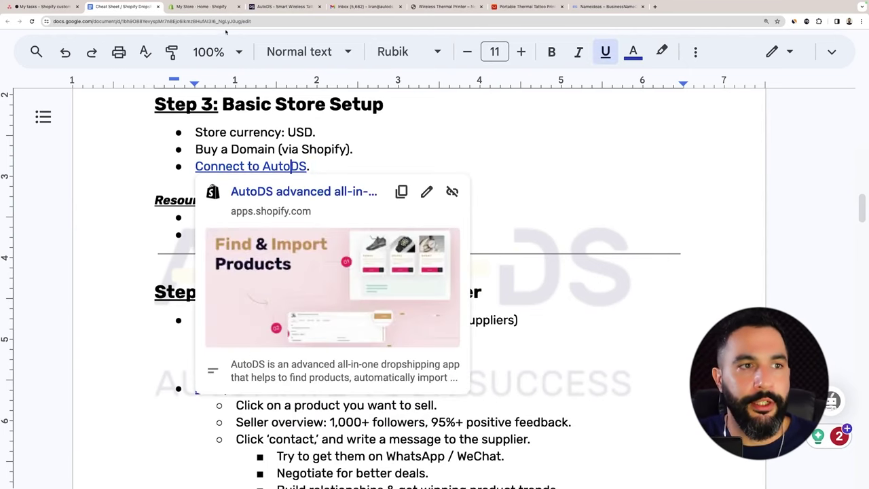
- Go from the Shopify store admin to the Shopify App Store and search for "autods"
click(212, 8)
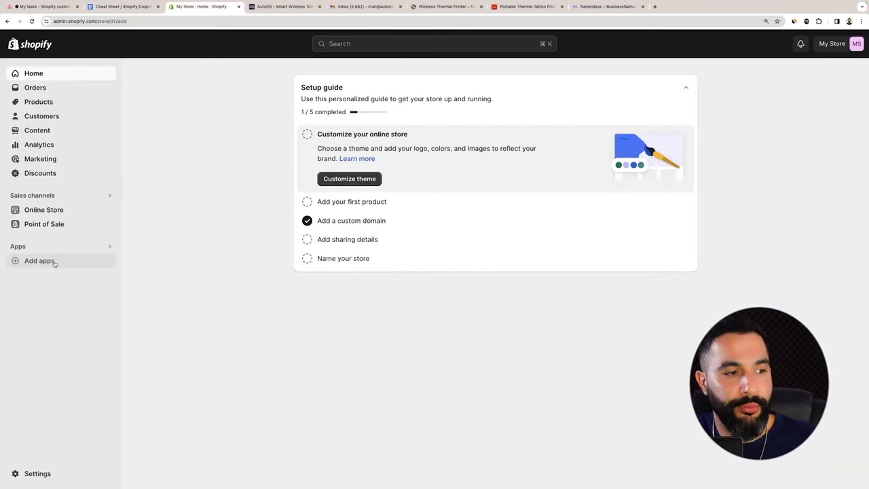
click(54, 263)
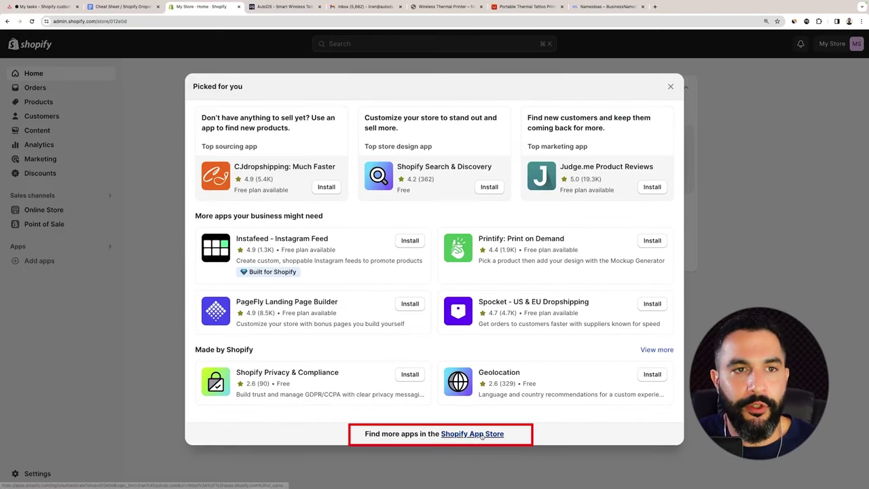
click(481, 434)
text(autods)
key(Return)
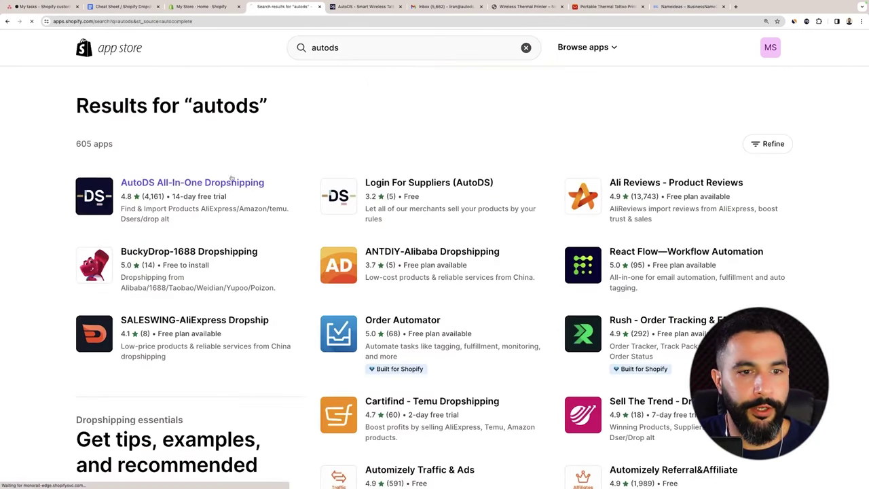
- Install the AutoDS All-In-One Dropshipping app on the Shopify store
click(231, 180)
click(194, 246)
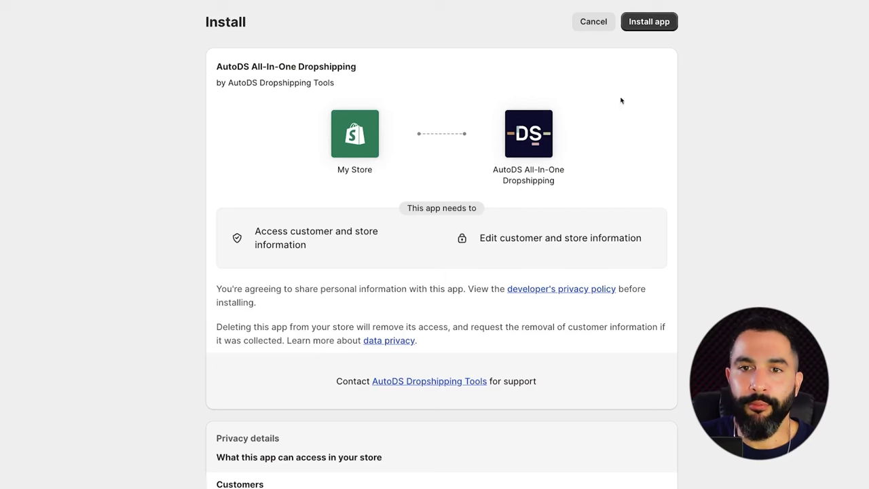
click(657, 26)
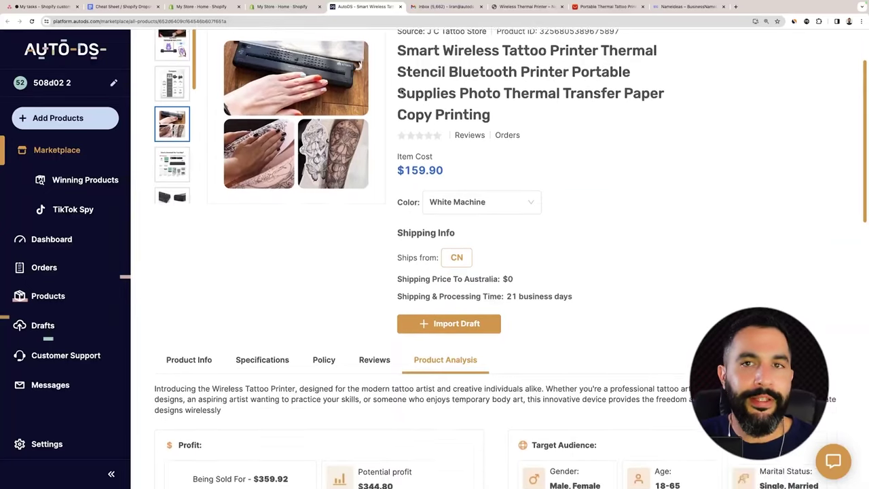
- Review the smart wireless tattoo printer's cost, shipping info and product analysis in the AutoDS marketplace
scroll(401, 92, down, 1)
scroll(401, 91, up, 3)
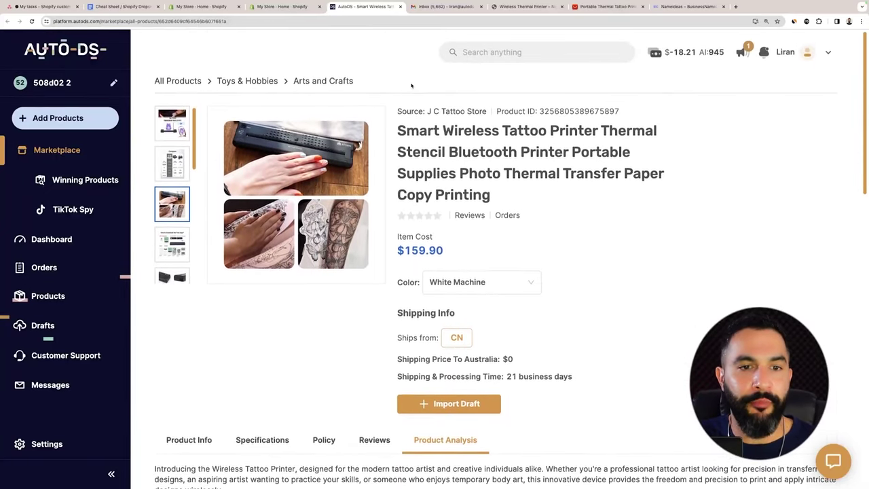
scroll(400, 92, down, 3)
scroll(451, 337, up, 3)
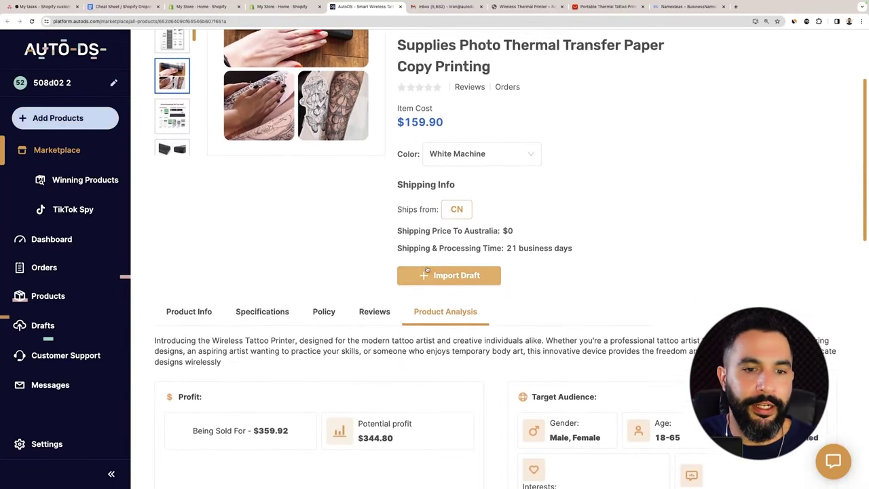
scroll(452, 338, up, 2)
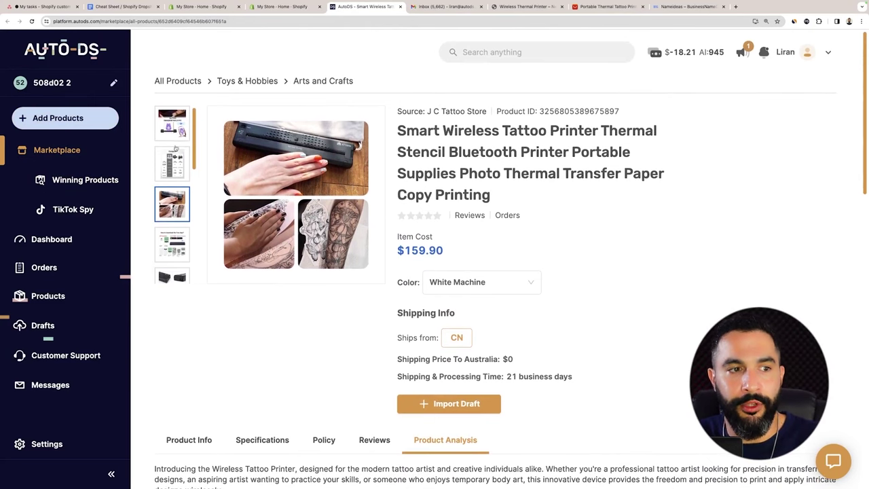
click(514, 6)
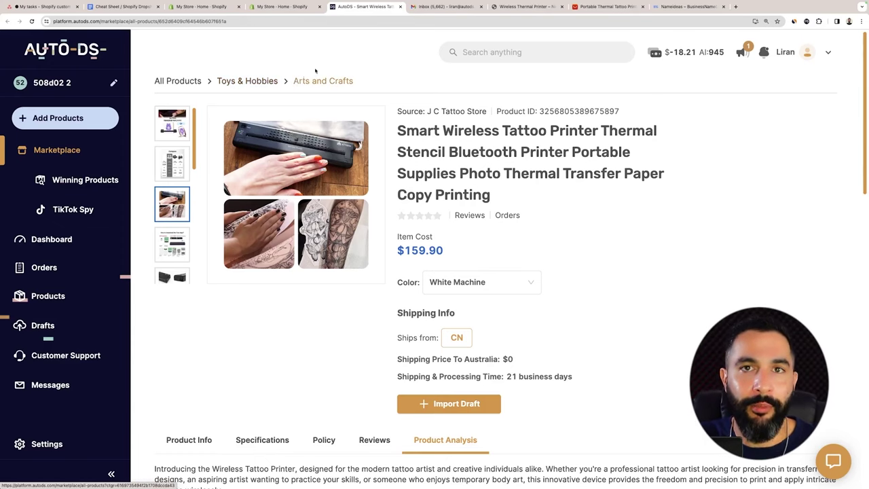
- Copy the URL of the portable thermal tattoo printer's AliExpress listing and return to AutoDS
click(588, 7)
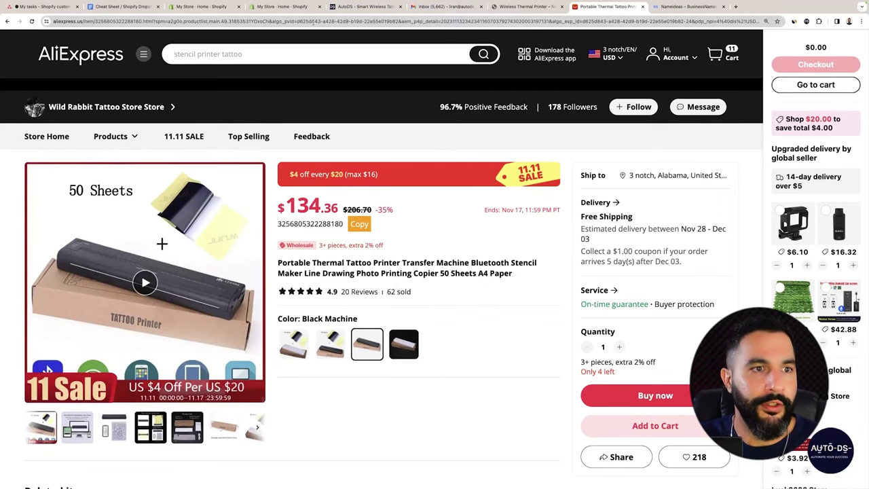
click(144, 23)
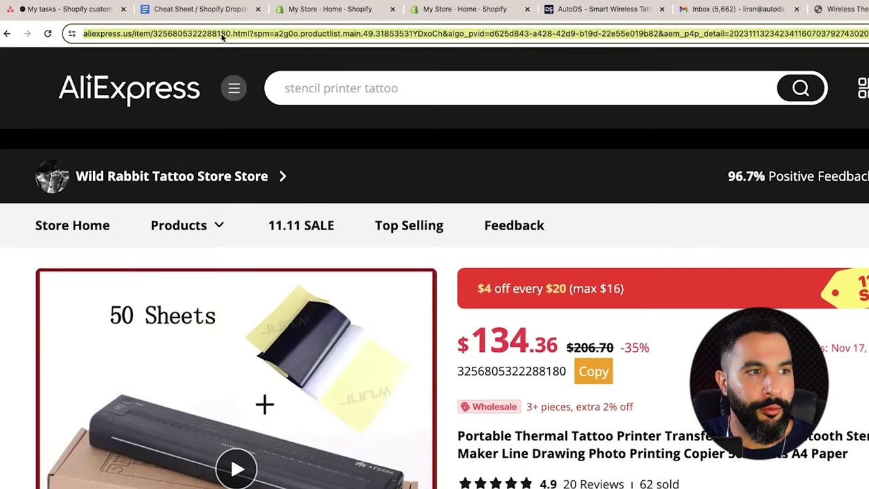
right_click(222, 36)
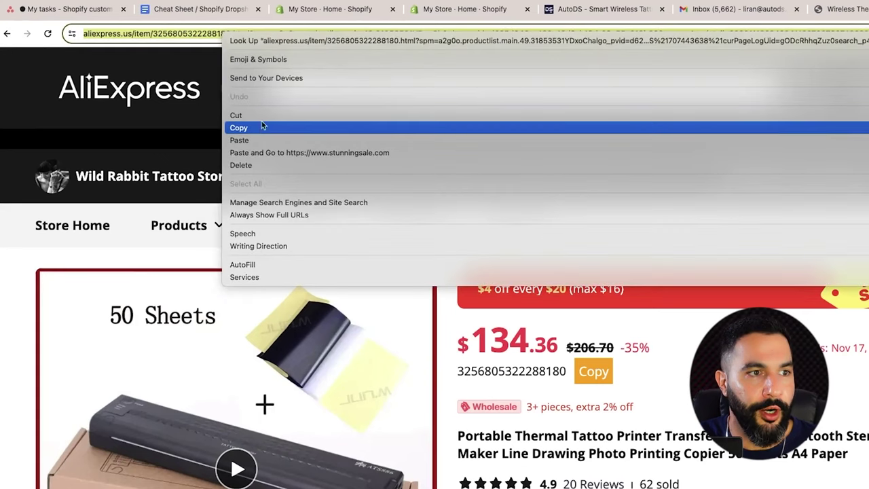
click(260, 127)
click(597, 9)
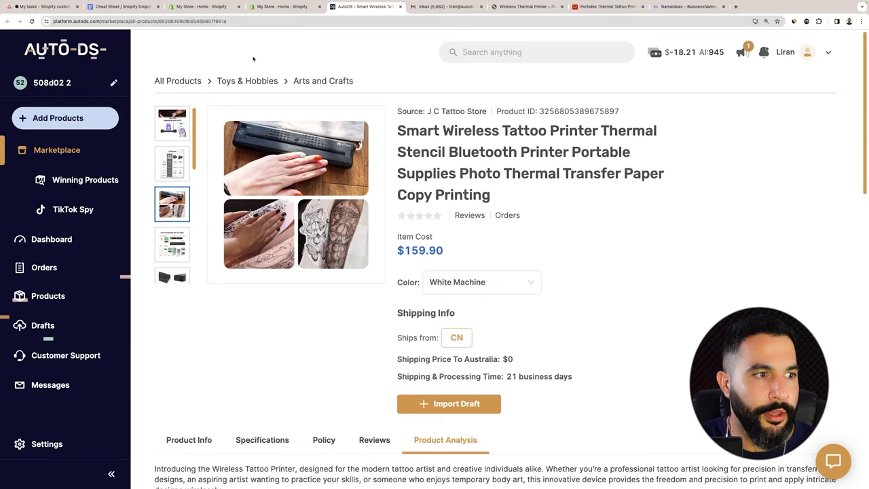
- Try a multiple-product import into the Stunning Sale store, entering the AliExpress listing's URL repeatedly on separate lines
click(68, 118)
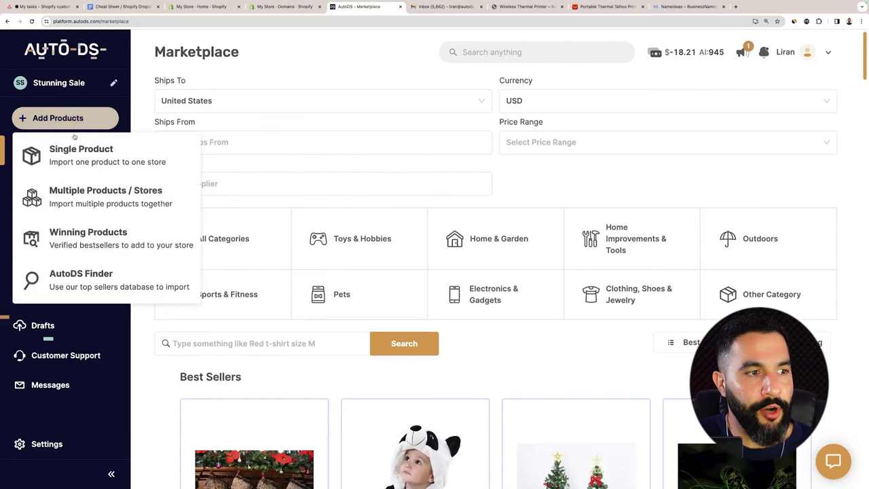
click(85, 193)
key(super+v)
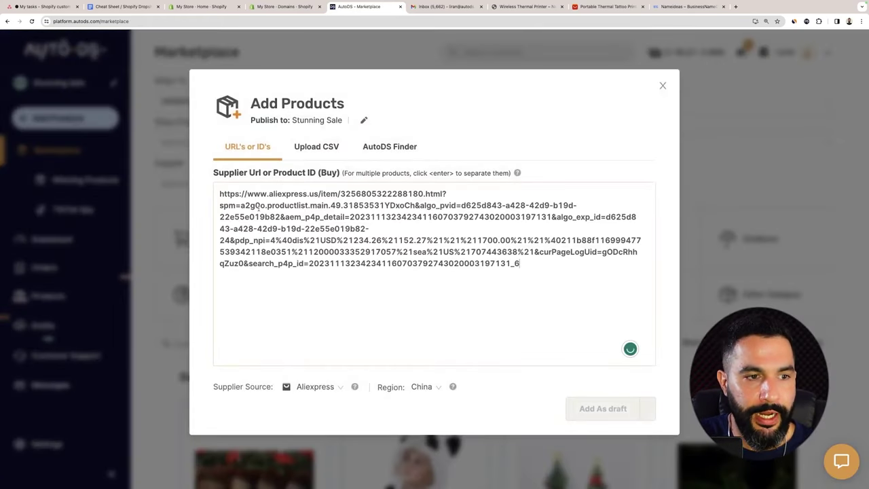
key(super+v)
key(Return)
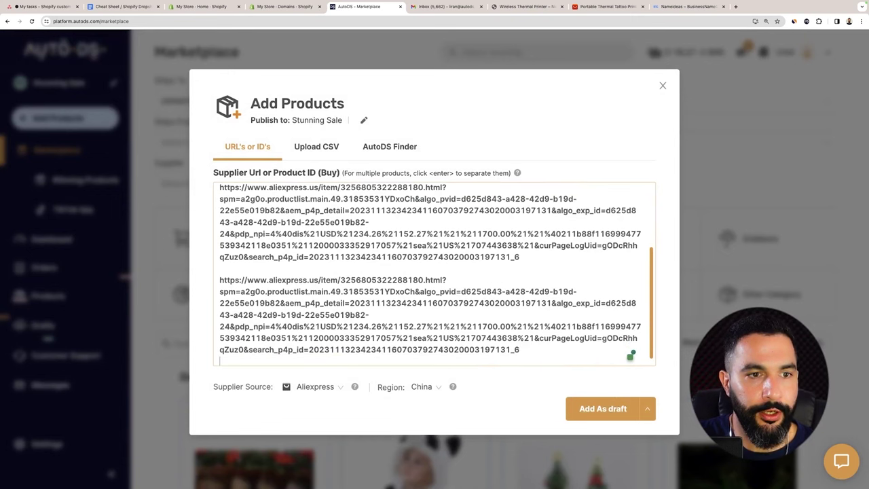
click(662, 86)
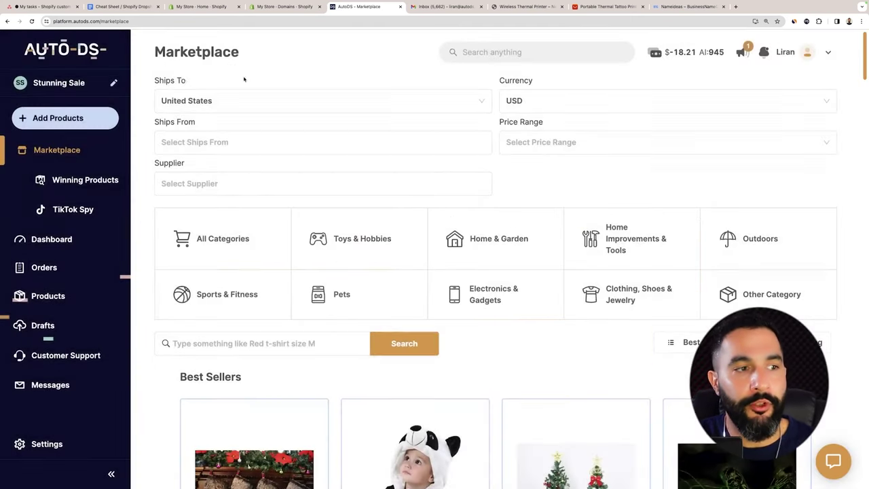
- Start a single-product import to the Stunning Sale store with the copied AliExpress listing URL as the supplier source
click(68, 119)
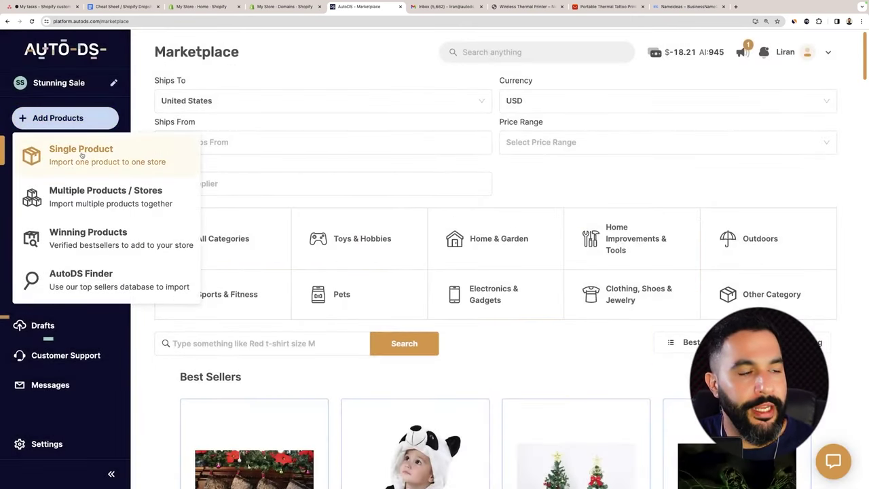
click(74, 149)
key(super+v)
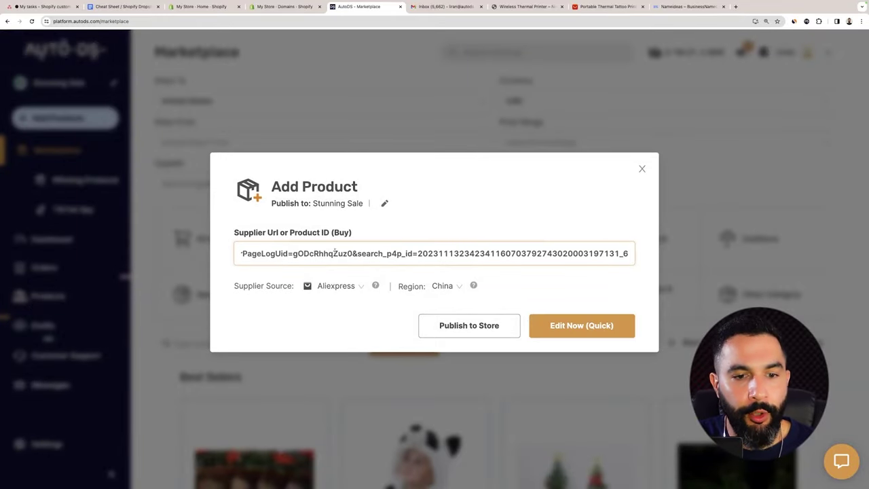
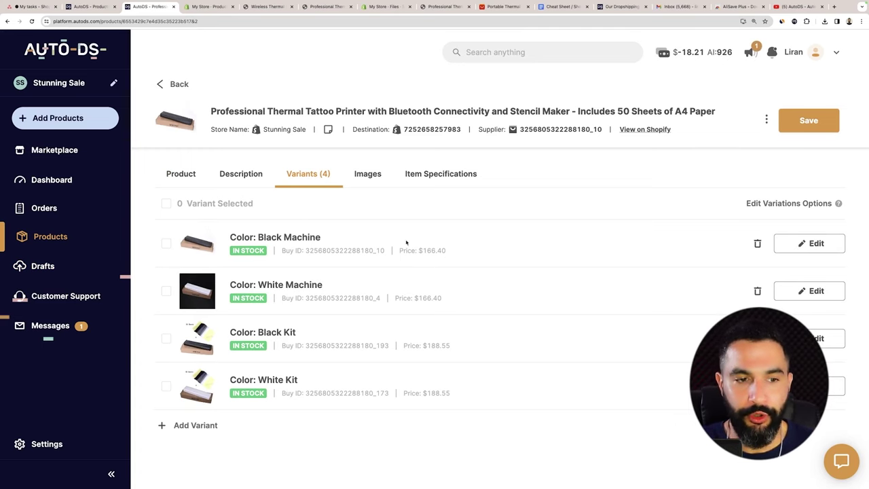
- Set the Black Machine variant's sell price to $339.99, enable a compare price of 30 percent and save the variant
click(812, 243)
double_click(530, 255)
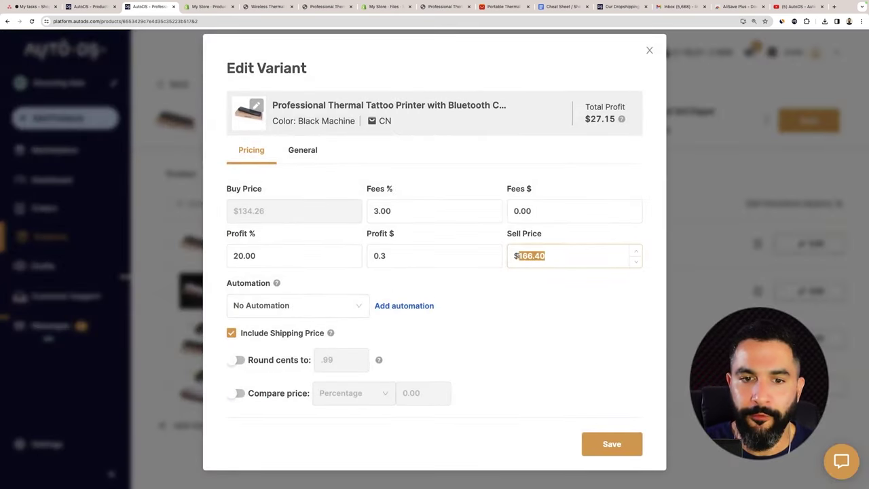
text(339.99)
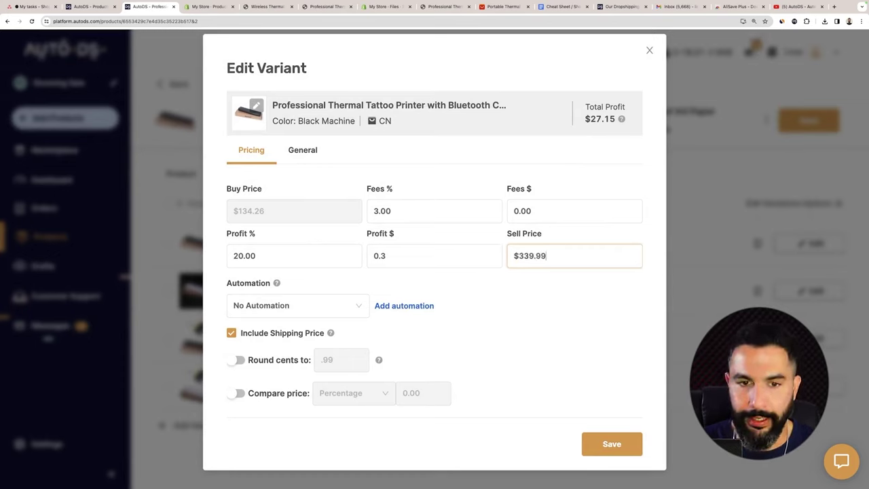
click(236, 394)
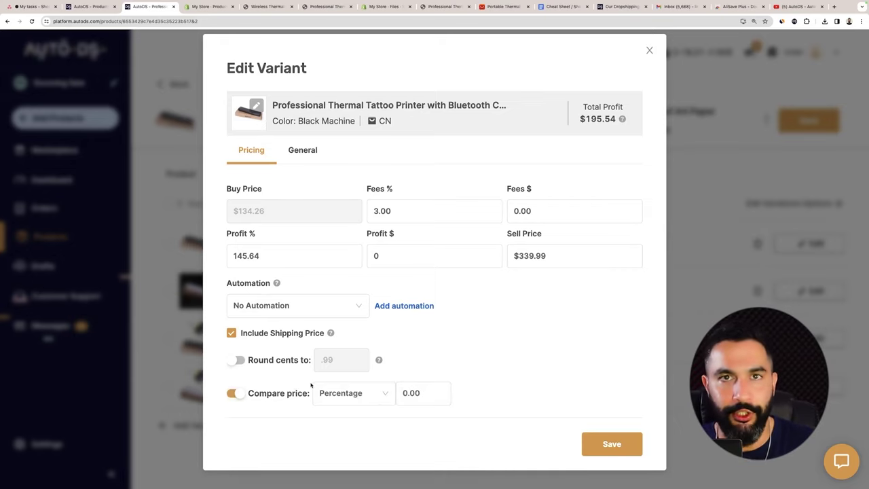
click(367, 397)
key(Tab)
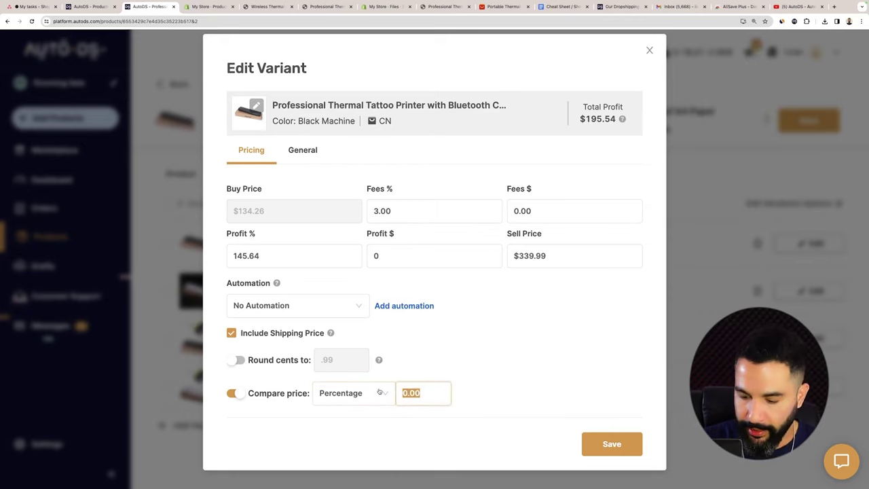
text(30)
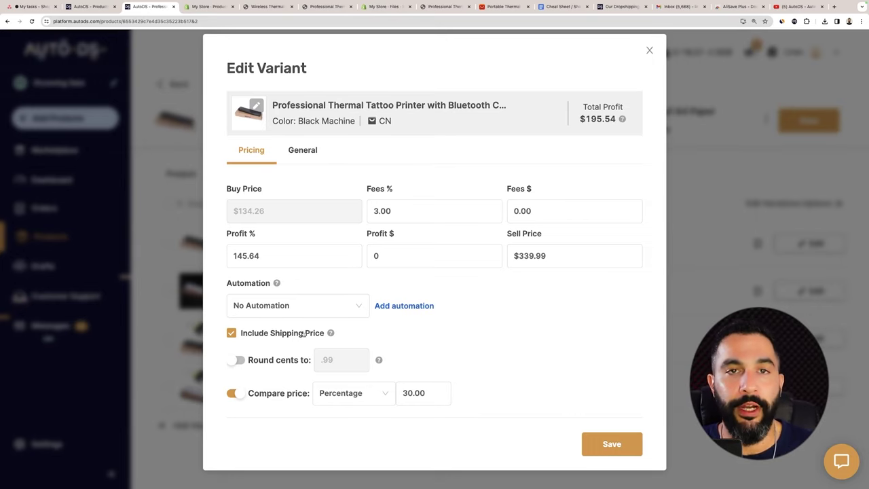
click(501, 8)
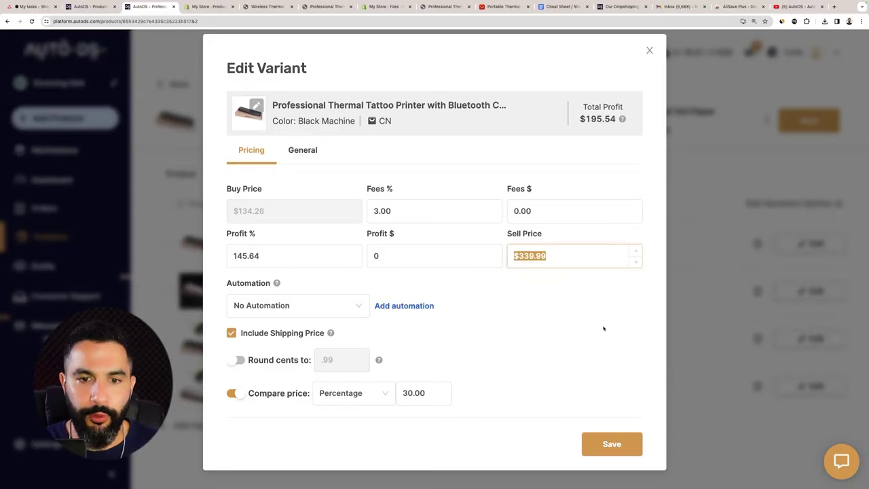
key(Return)
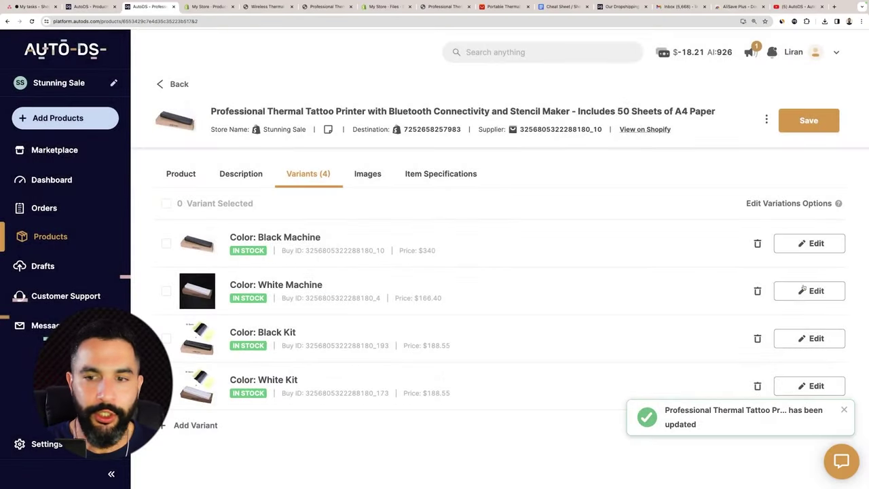
- Give the White Machine variant a 30 percent compare price, match its sell price to the Black Machine's and save
click(808, 291)
click(239, 393)
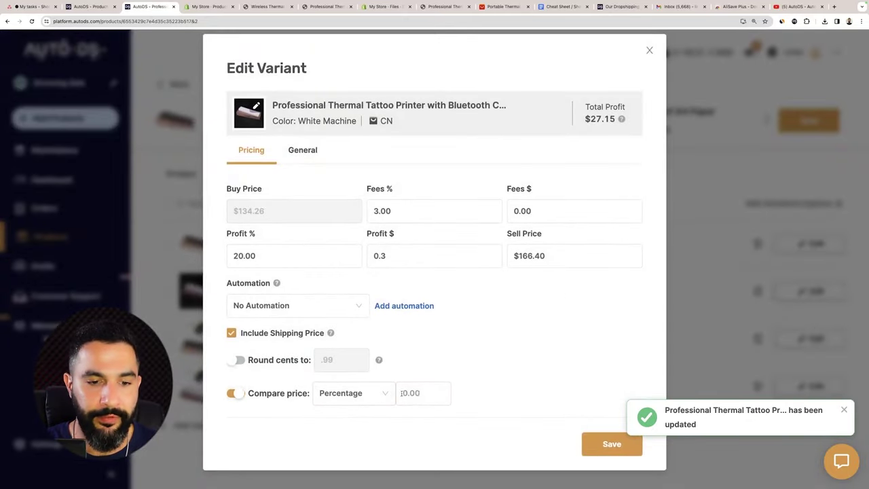
text(30)
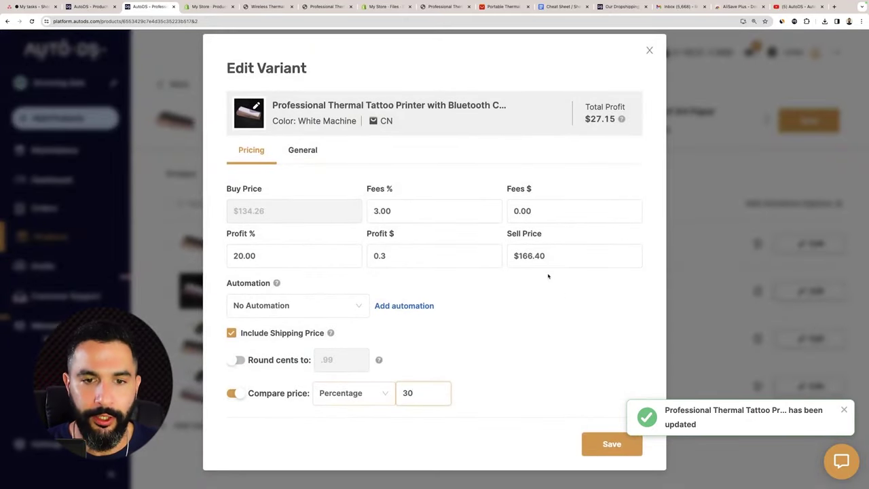
key(Return)
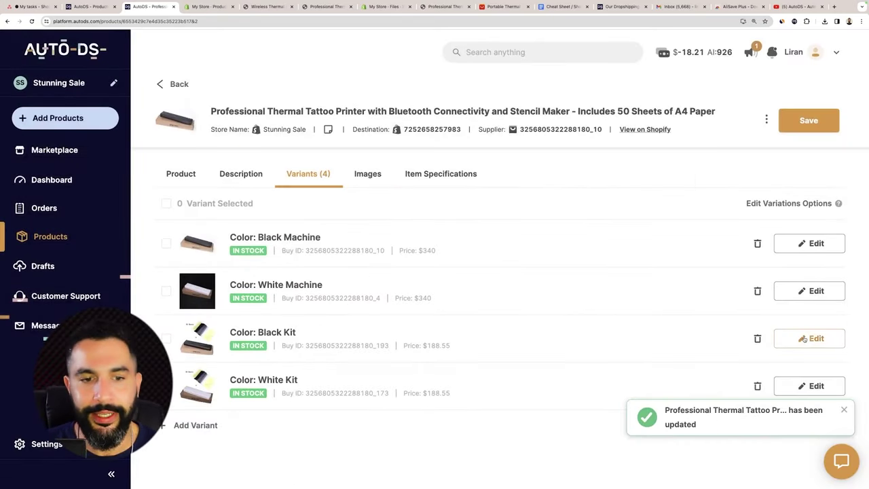
- Adjust the White Machine and Black Machine variants' pricing so both sell for $339.99
click(805, 290)
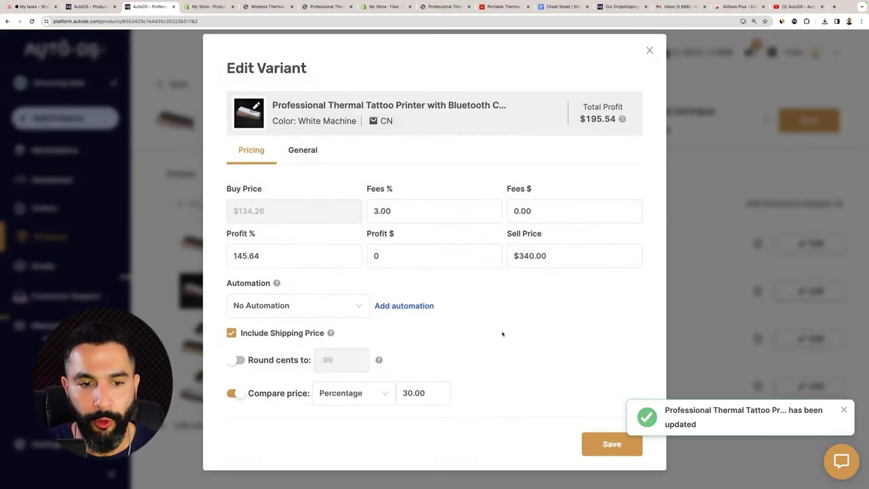
click(701, 256)
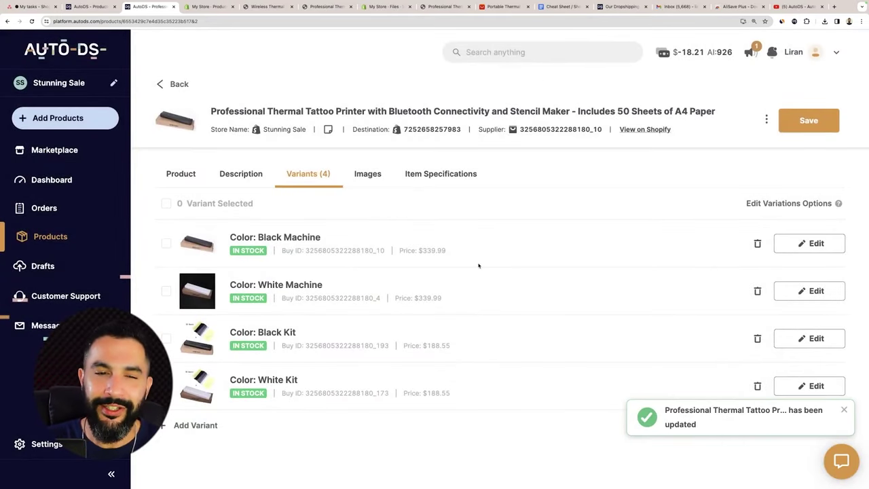
click(807, 243)
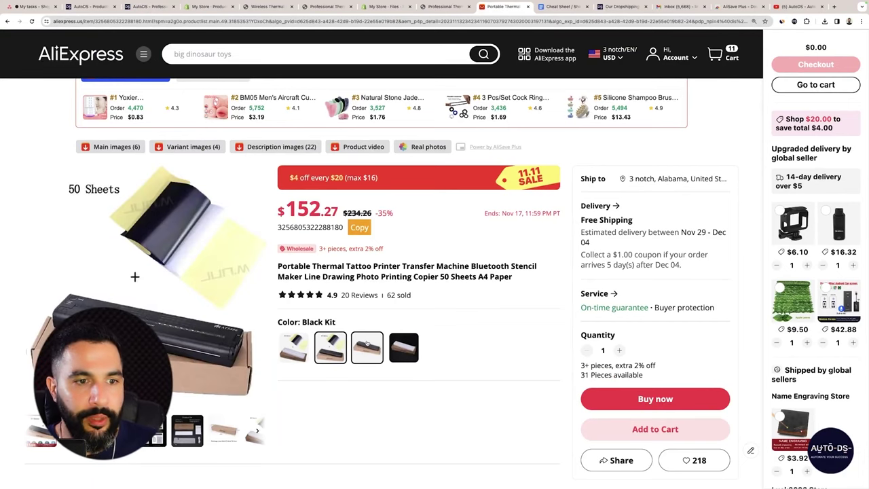
- Set the Black Kit variant's sell price to $369.99 with cents rounded to .99 and a 40 percent compare price, and save
key(super+alt+Left)
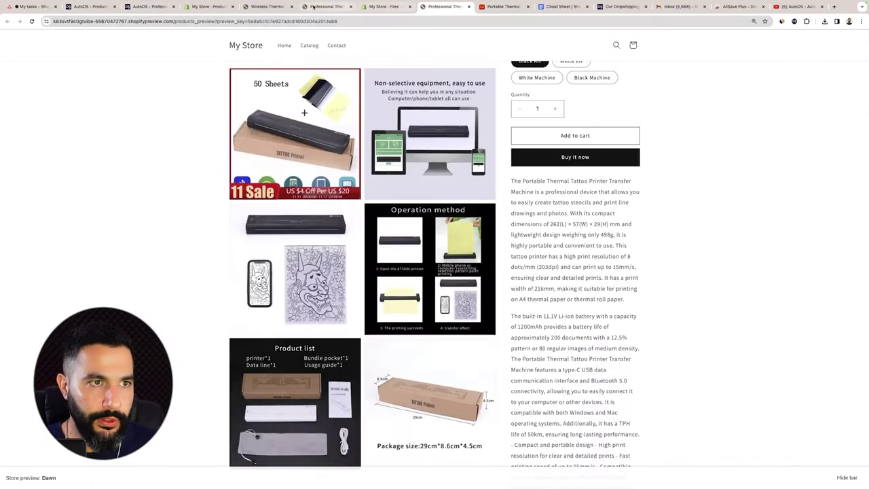
click(600, 8)
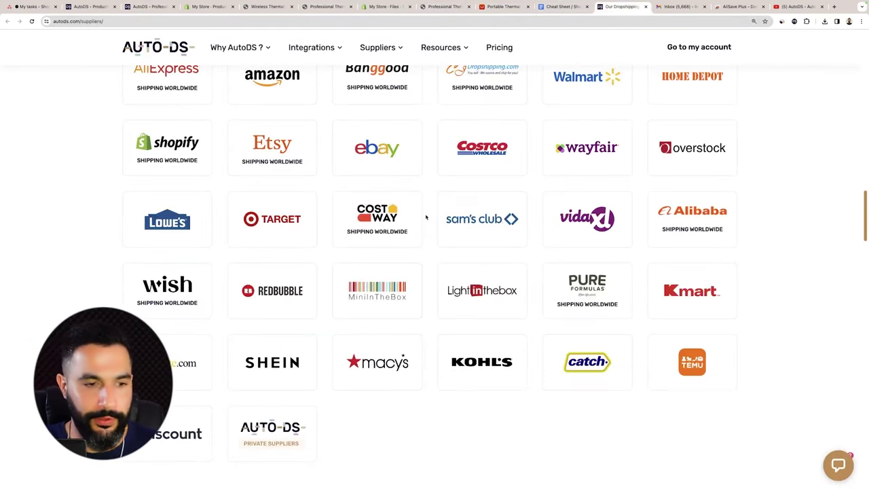
key(super+3)
text(369.99)
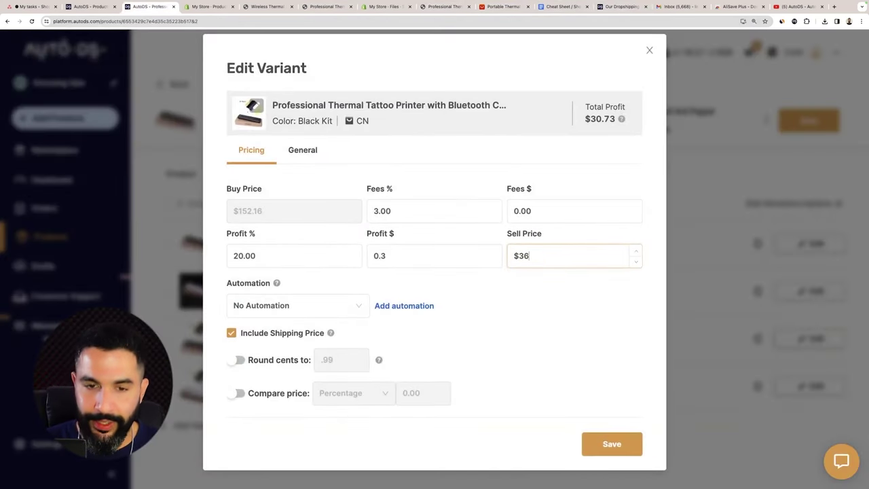
click(234, 360)
click(236, 393)
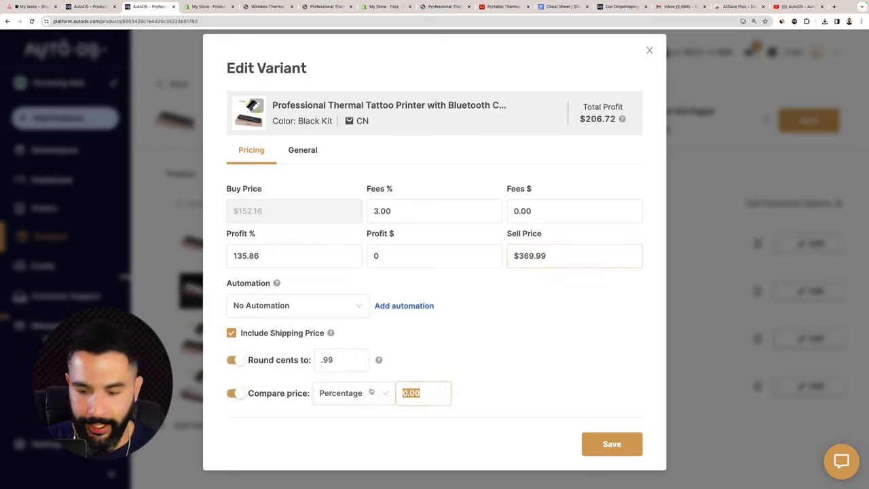
text(40)
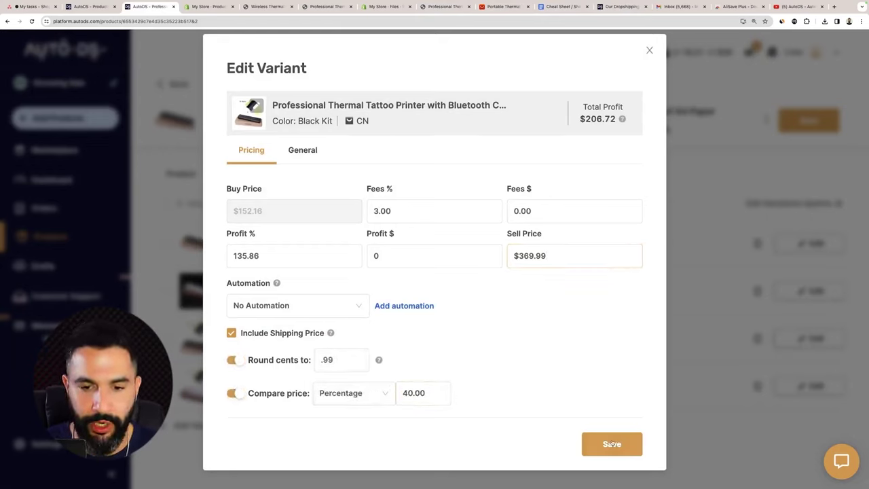
click(611, 444)
- Set the White Kit variant's sell price to $369.99 with cents rounded to .99 and a 30 percent compare price, and save
text(36)
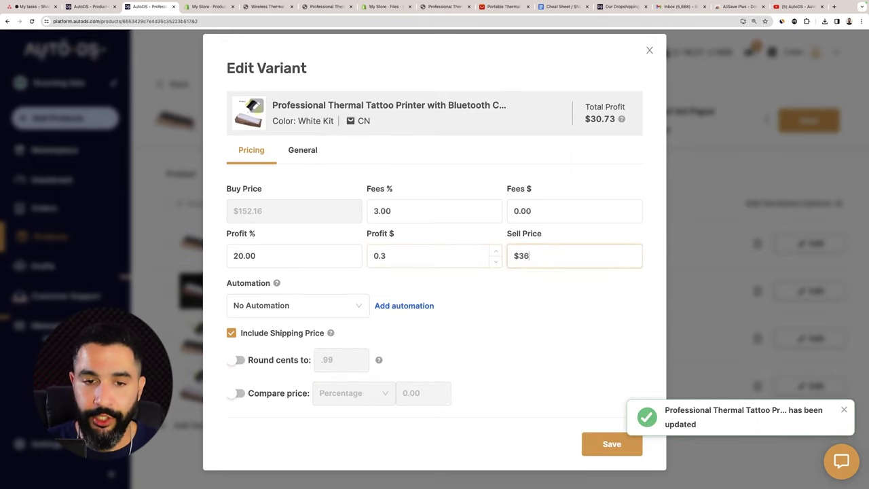
click(240, 361)
click(236, 393)
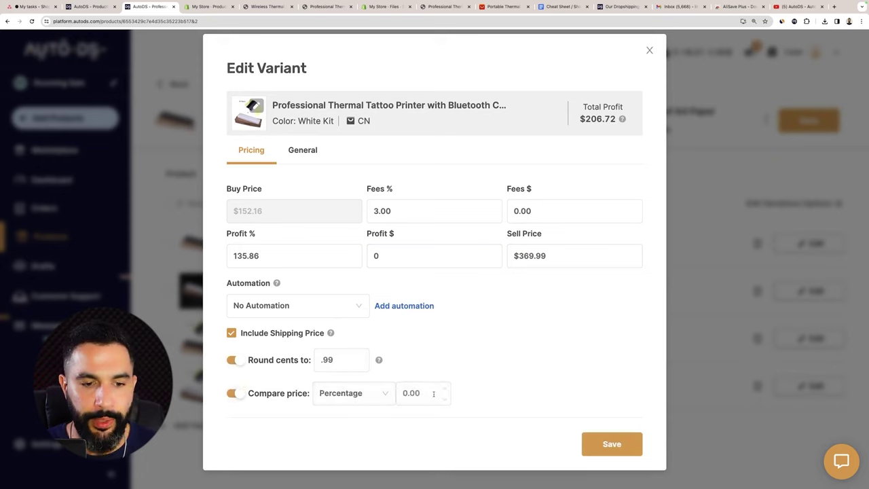
double_click(433, 393)
text(30)
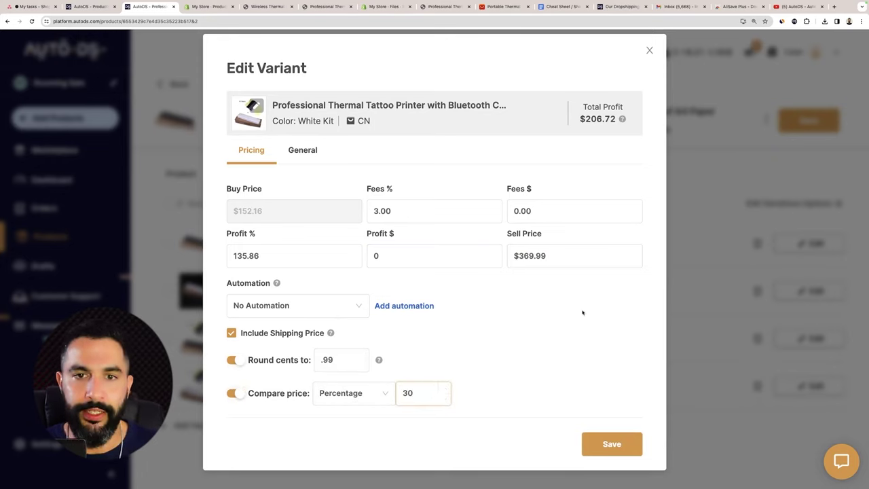
double_click(598, 119)
double_click(592, 106)
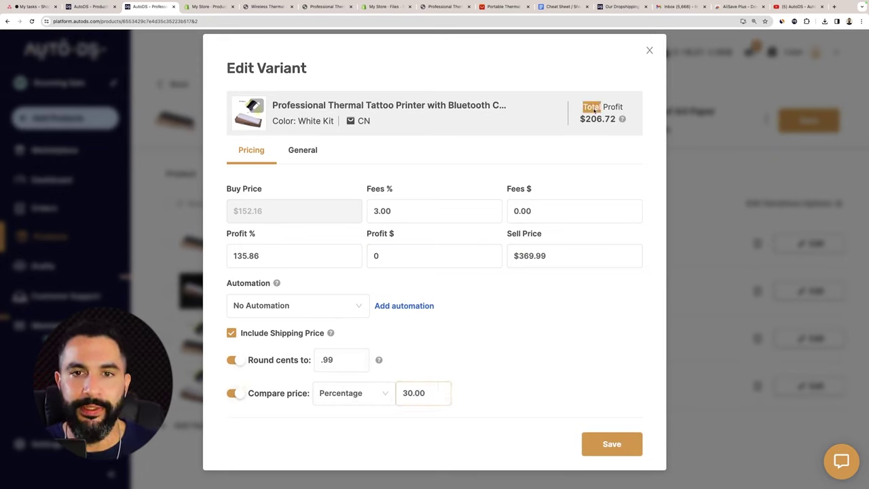
double_click(600, 119)
click(601, 444)
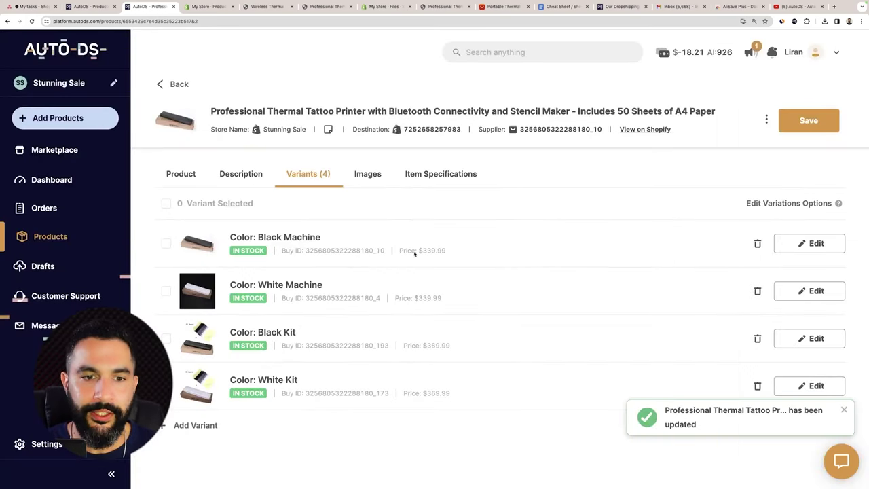
- Save the tattoo printer product in AutoDS and check its variant prices on the Shopify product page
click(779, 121)
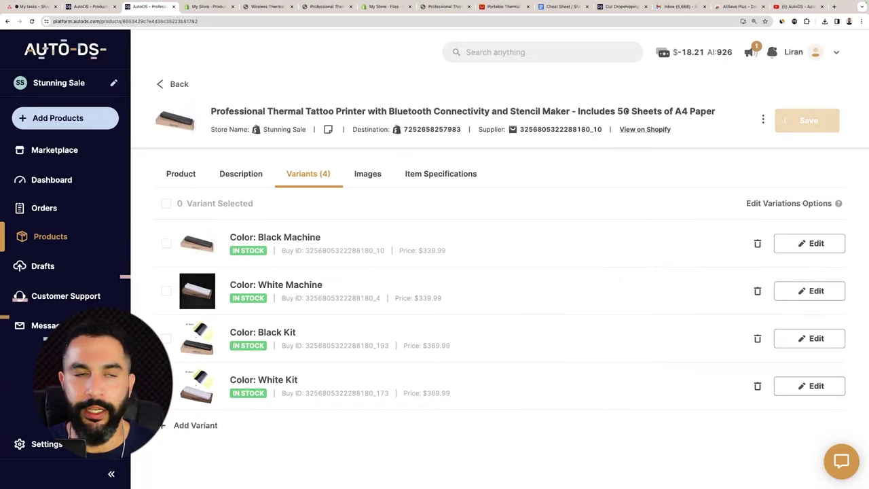
click(209, 6)
scroll(237, 136, down, 10)
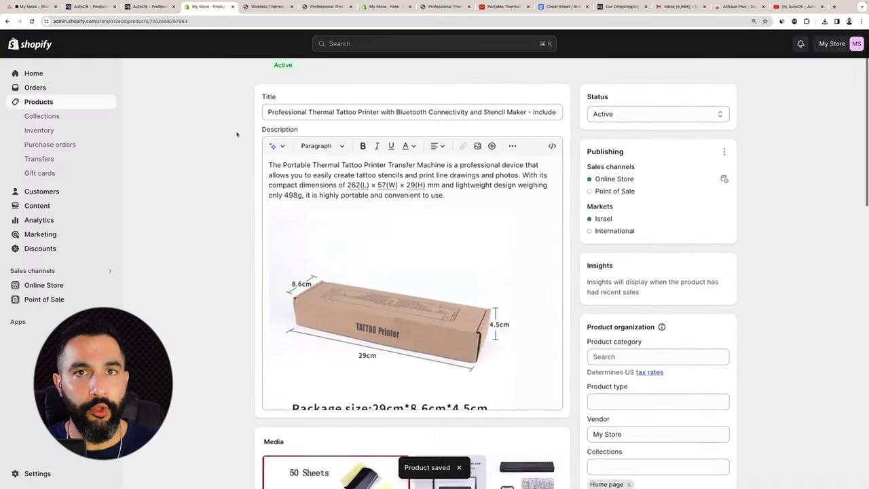
scroll(176, 116, down, 15)
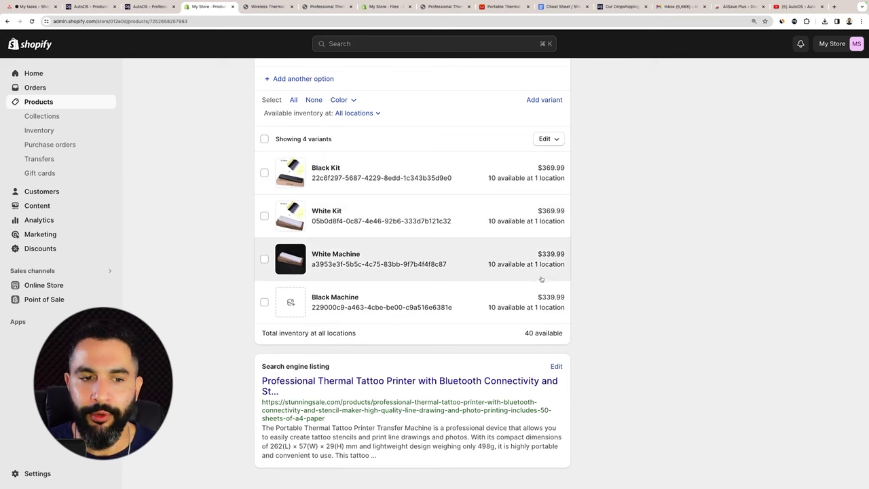
- Preview the tattoo printer's storefront page and switch between the kit and machine colors to check sale and compare prices
scroll(463, 258, up, 1)
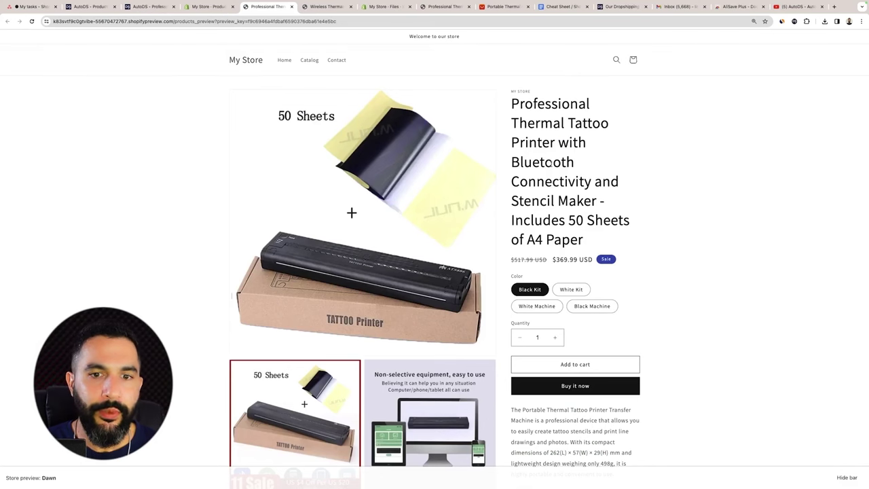
scroll(552, 161, down, 1)
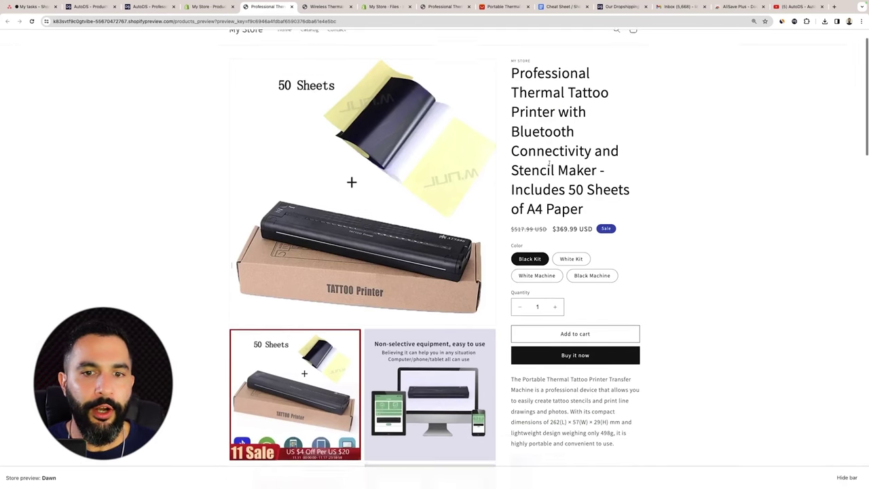
scroll(552, 160, down, 3)
scroll(552, 164, up, 2)
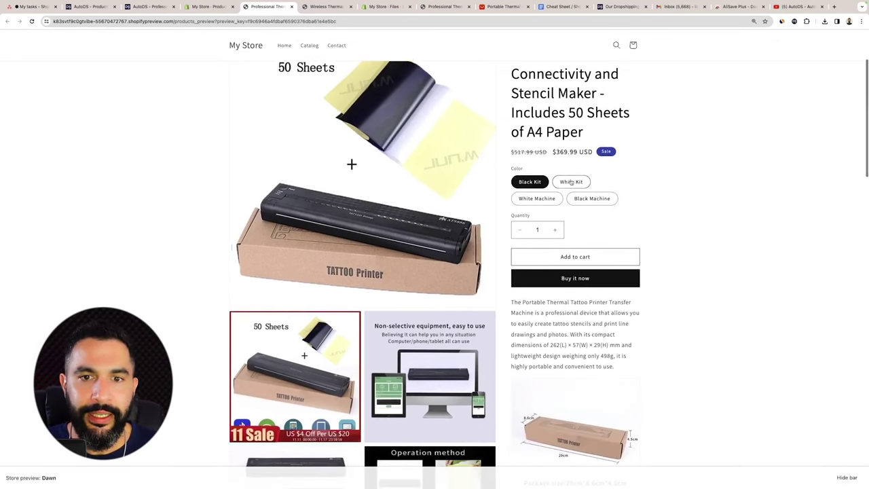
click(571, 182)
scroll(571, 177, down, 1)
click(530, 159)
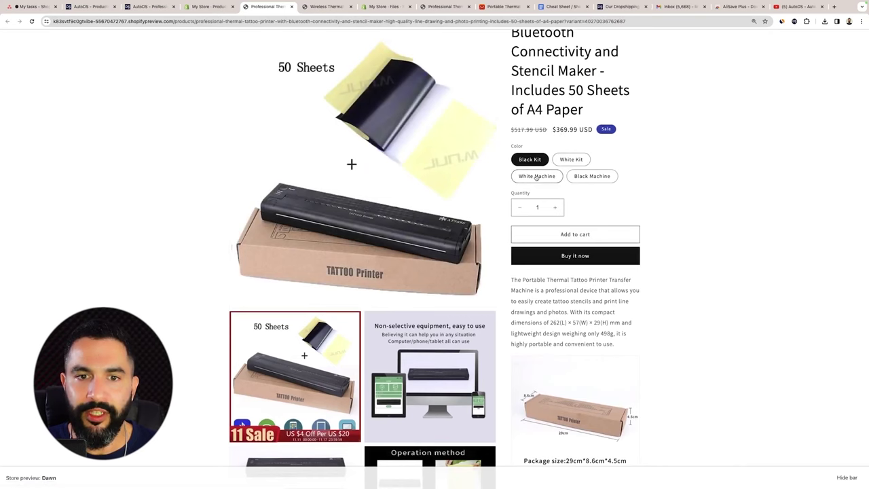
click(536, 176)
click(583, 165)
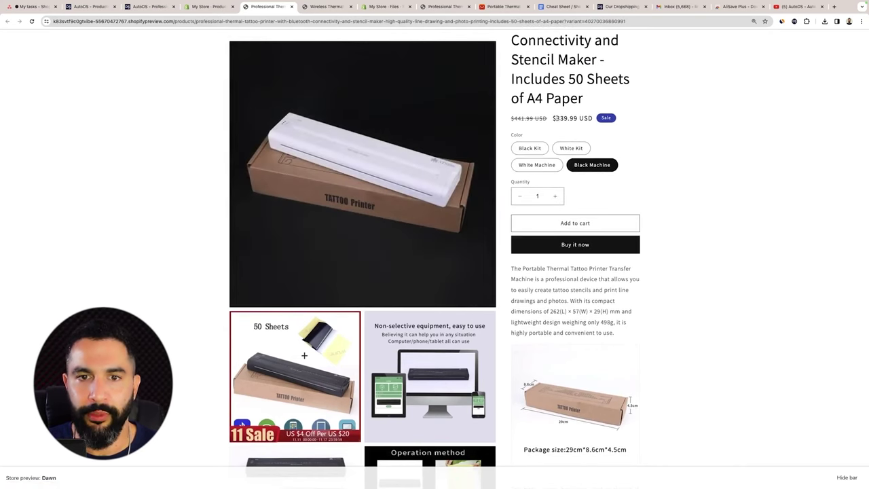
scroll(538, 118, up, 1)
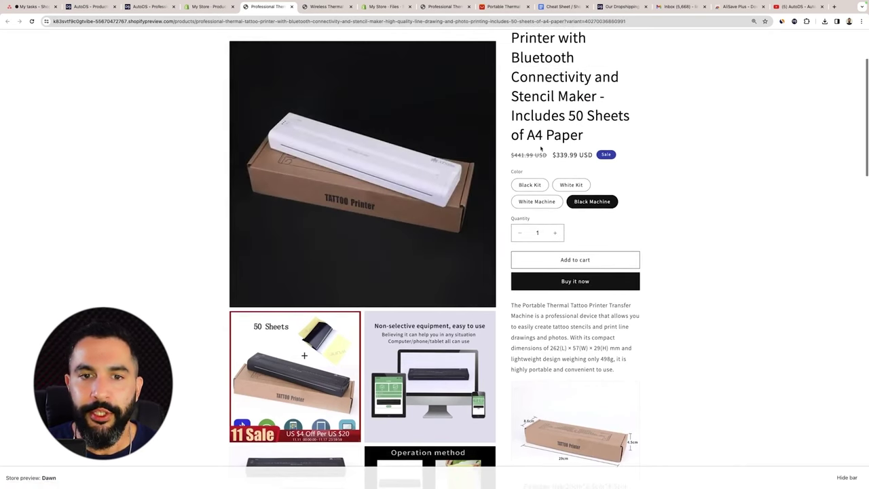
- Enlarge the storefront preview and examine the Black Machine variant's crossed-out compare price beside its sale price
key(super+equal)
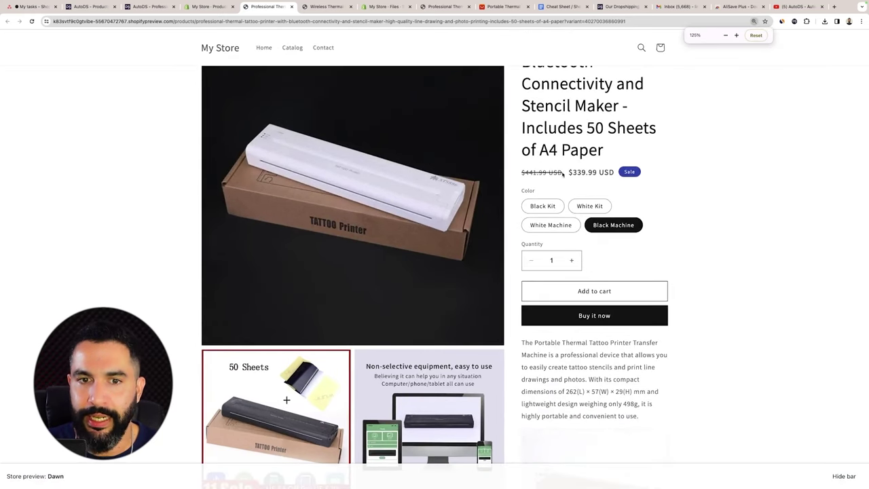
drag(564, 173, 521, 173)
click(583, 174)
click(565, 174)
click(542, 173)
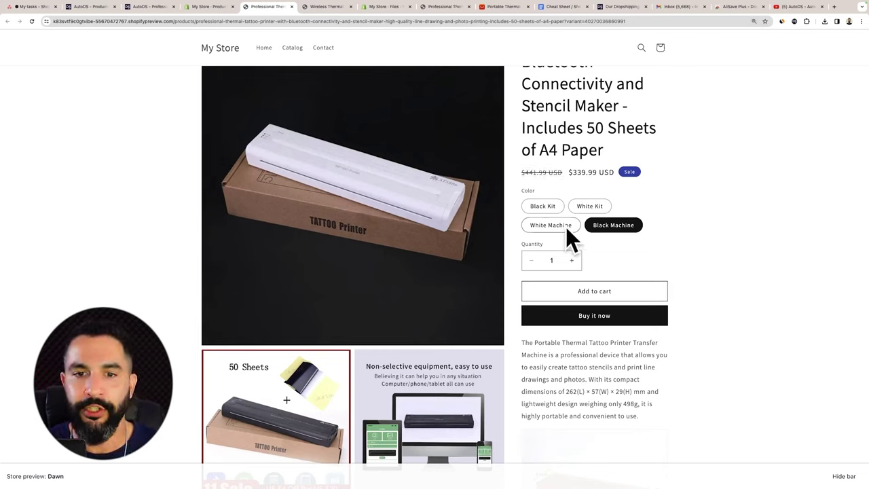
- Edit the product's Color option in Shopify and move White Machine and Black Machine ahead of the two kit values
click(209, 6)
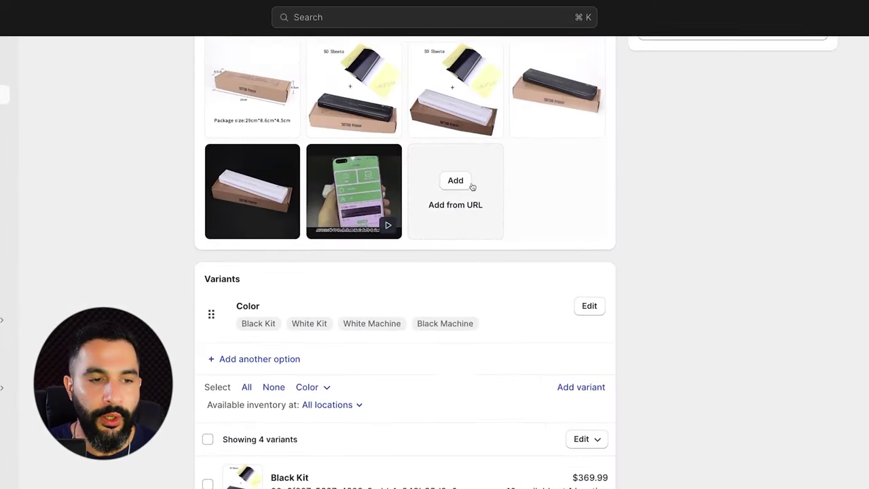
scroll(442, 183, down, 3)
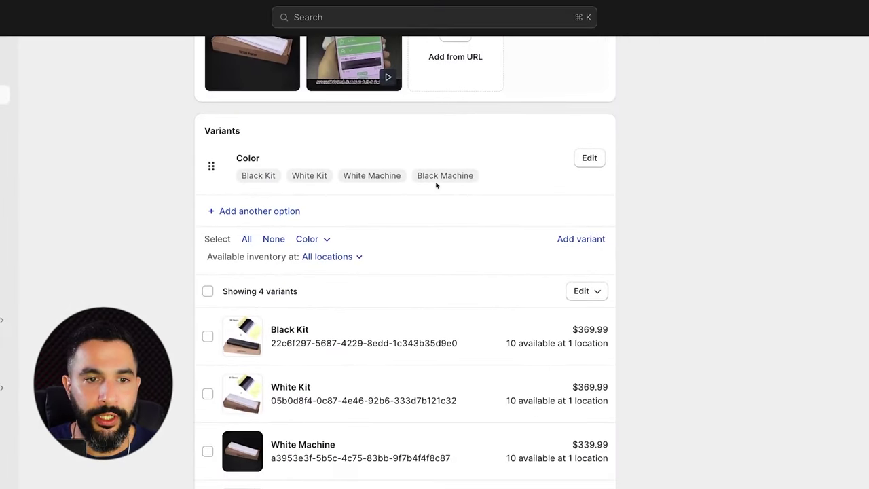
click(589, 158)
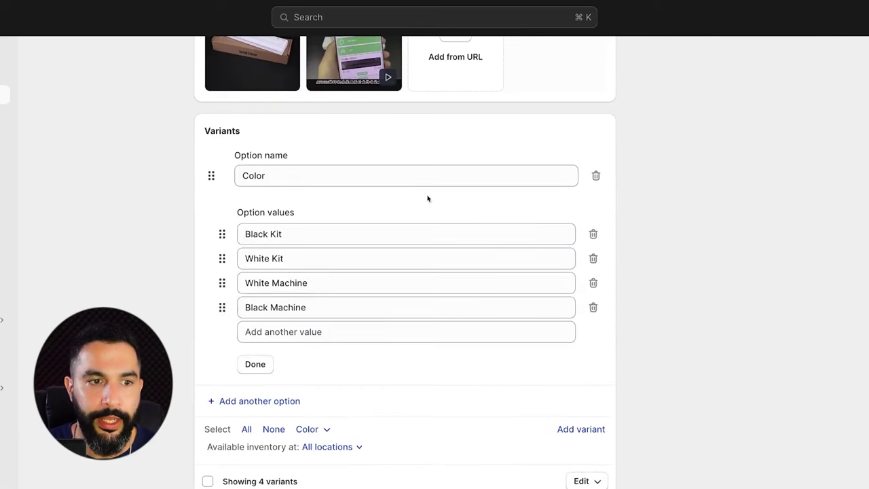
drag(223, 284, 224, 238)
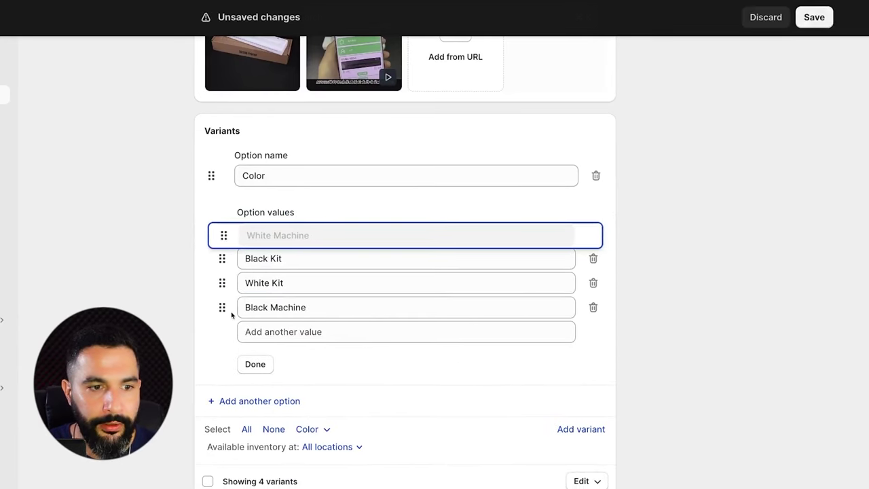
drag(224, 305, 228, 257)
- Shorten the White Machine and Black Machine option values to White and Black
double_click(294, 233)
key(BackSpace)
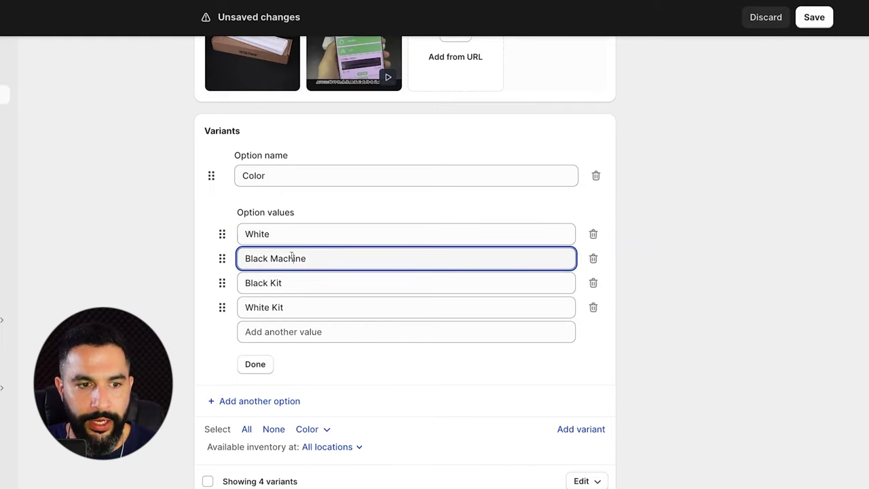
double_click(294, 256)
key(BackSpace)
- Rename the Black Kit option value as Black Kit With Thermal Paper
double_click(292, 280)
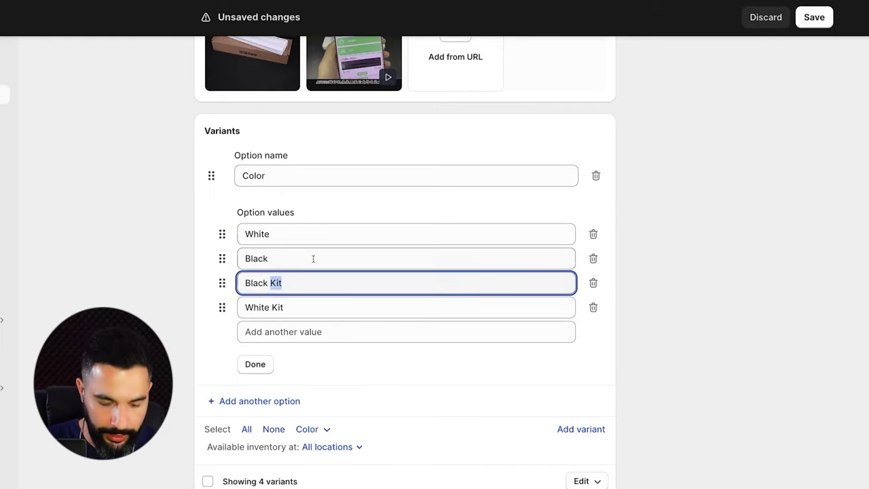
text(& Thermal Paper)
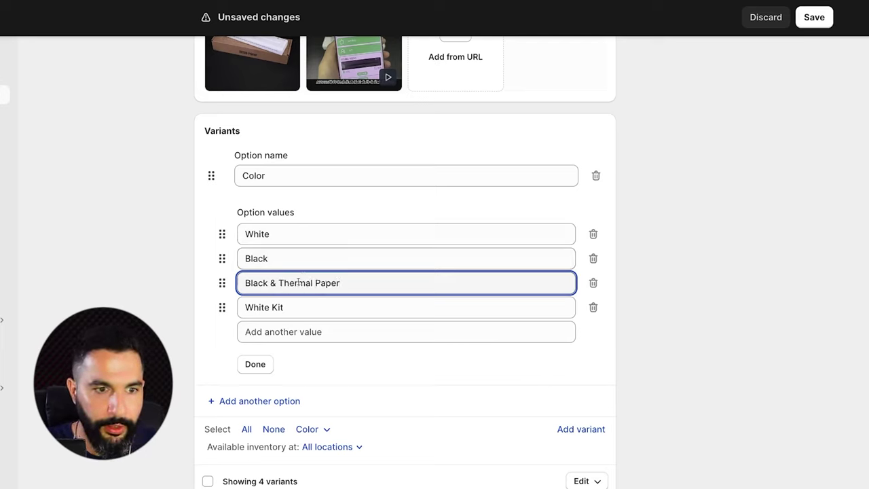
drag(280, 284, 316, 307)
click(269, 282)
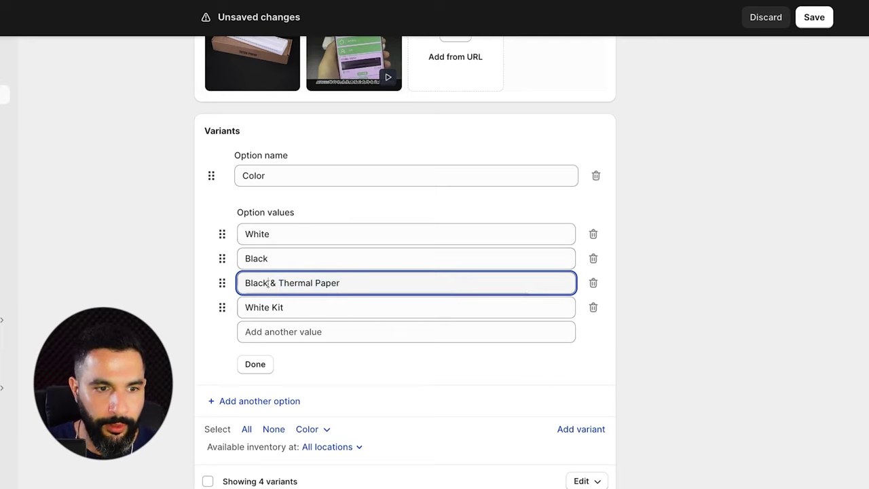
text(Kit With)
key(Delete)
- Copy the "With Thermal Paper" wording onto the White Kit value, finish the option and save the product
key(ctrl+a)
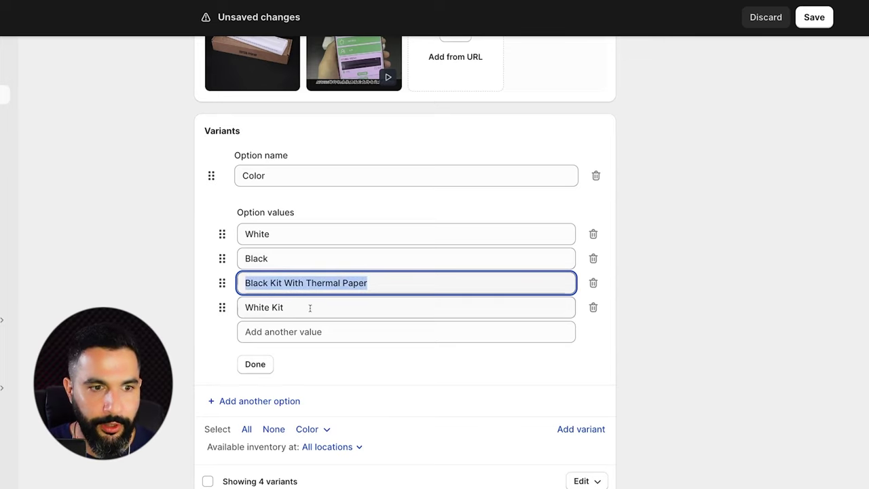
click(294, 282)
drag(285, 282, 368, 283)
key(ctrl+c)
click(340, 309)
key(ctrl+v)
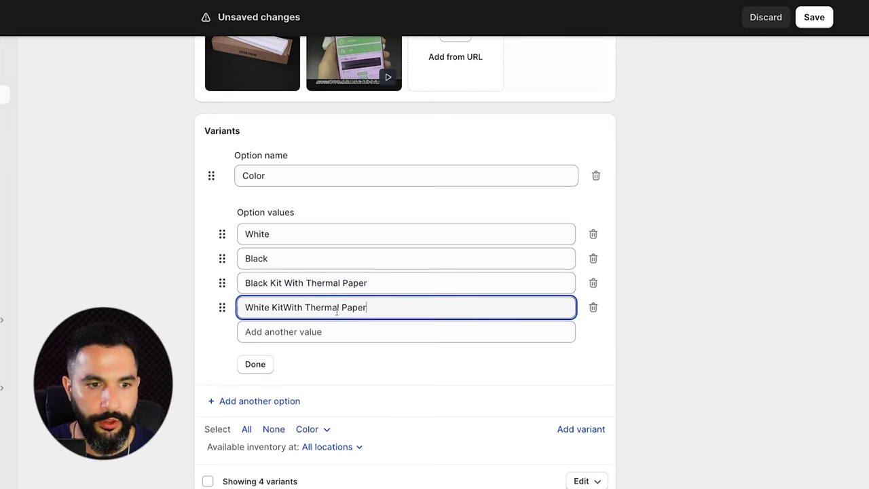
click(251, 367)
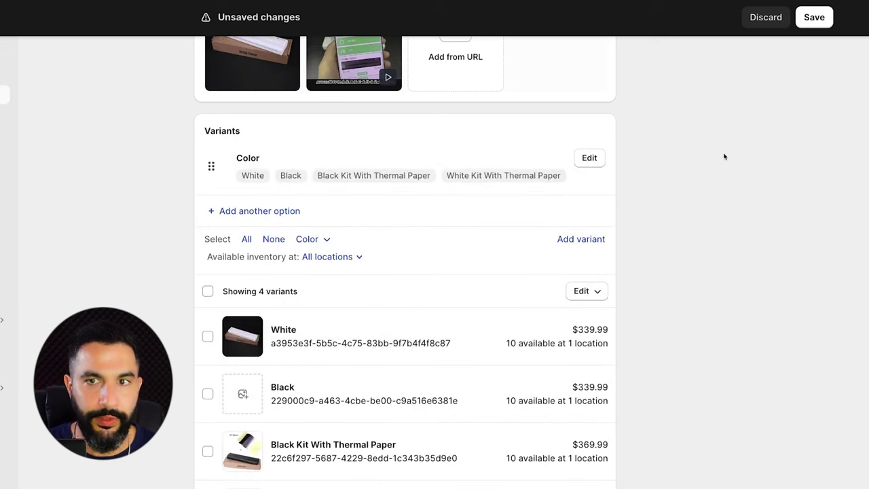
click(813, 17)
- Preview the saved product on the storefront and switch between White and Black to compare their images
click(753, 21)
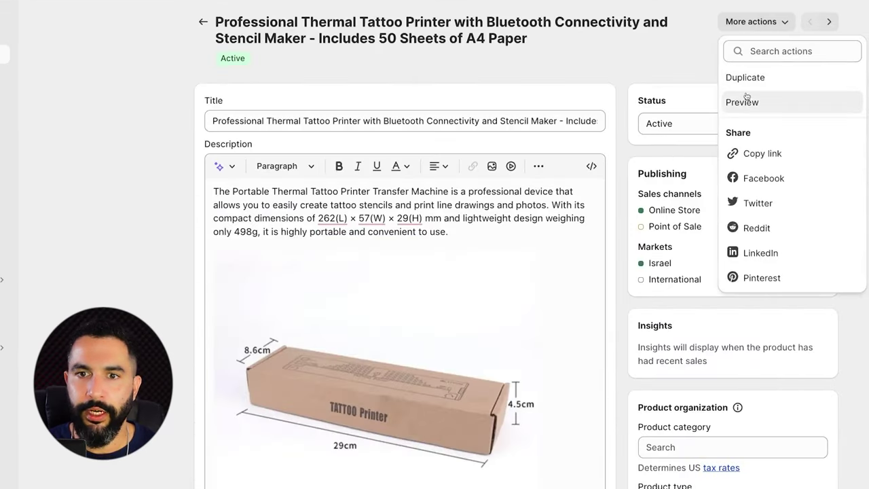
click(743, 101)
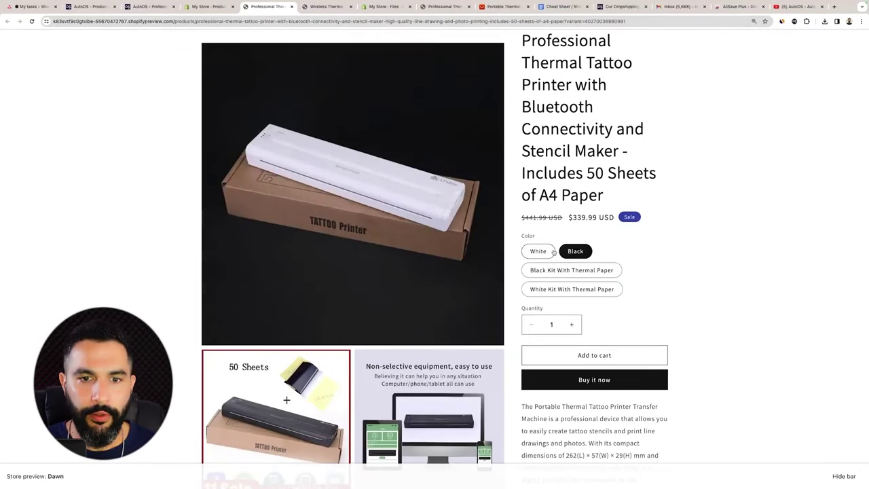
click(547, 251)
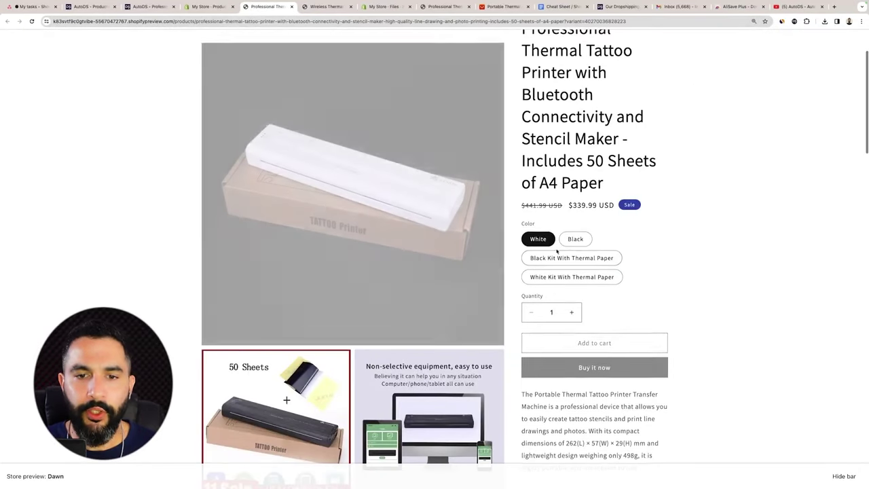
click(576, 240)
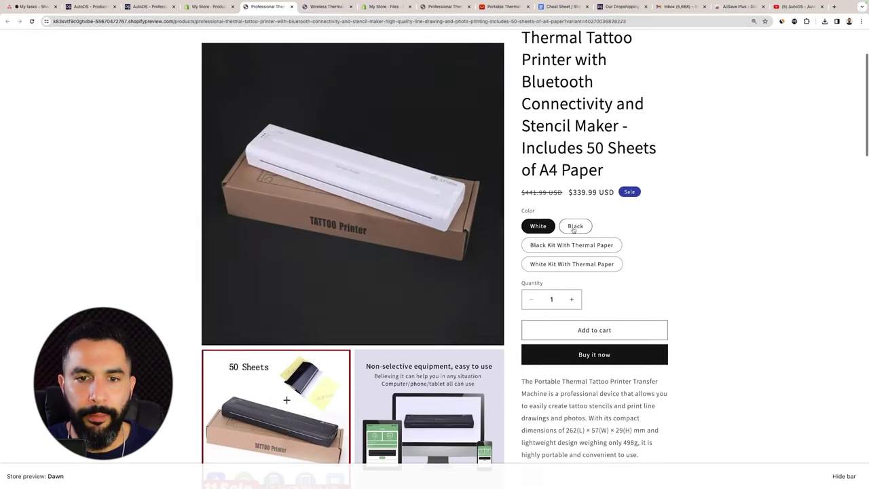
click(553, 226)
click(562, 213)
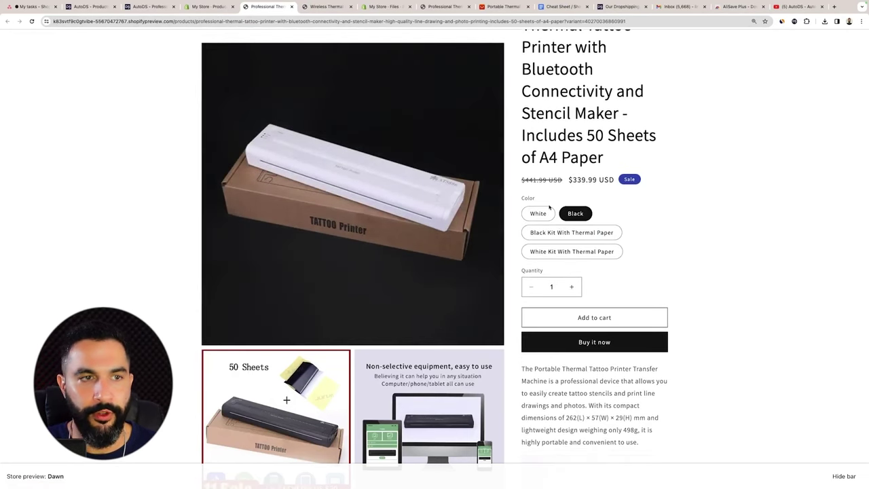
- Assign the plain black printer photo, without the paper sheets, as the Black variant's image in Shopify
click(211, 7)
scroll(219, 235, down, 7)
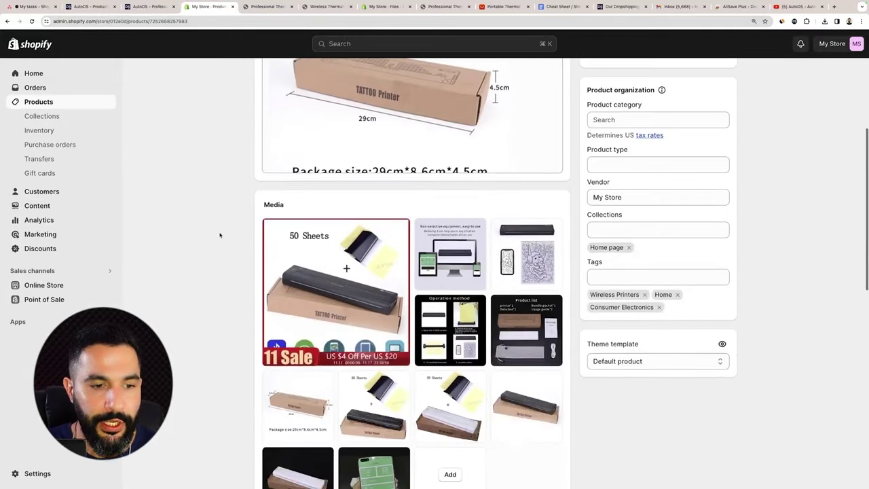
scroll(220, 234, down, 3)
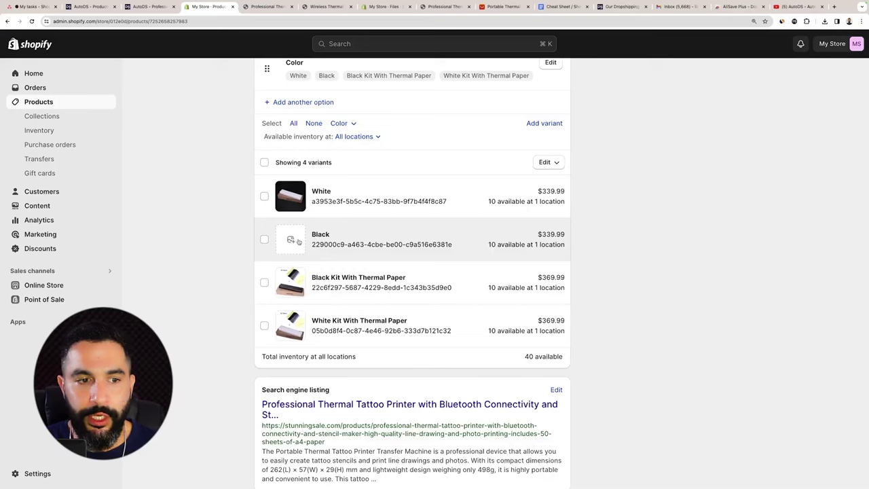
click(292, 240)
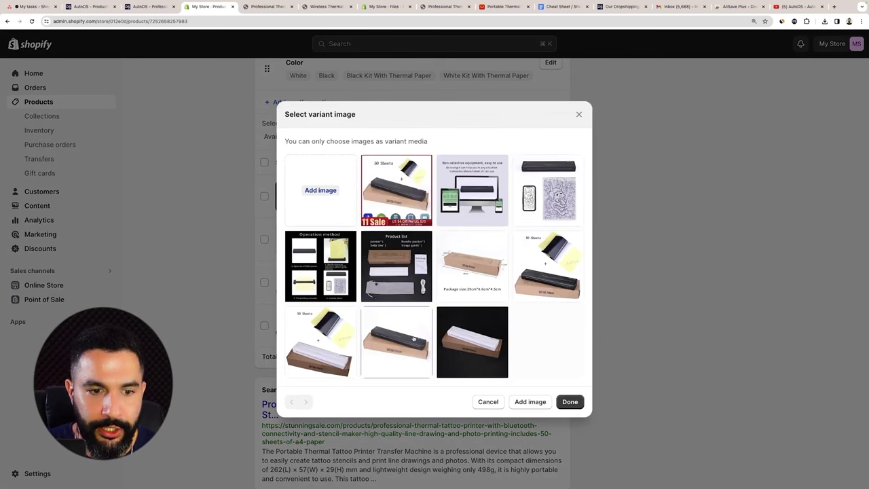
click(402, 333)
click(569, 401)
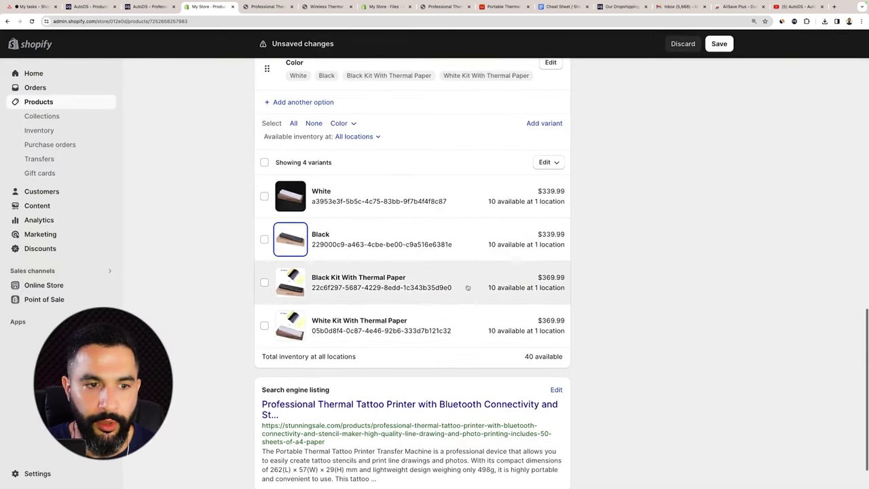
- Move the Black value ahead of White in the product's Color option
scroll(407, 204, up, 3)
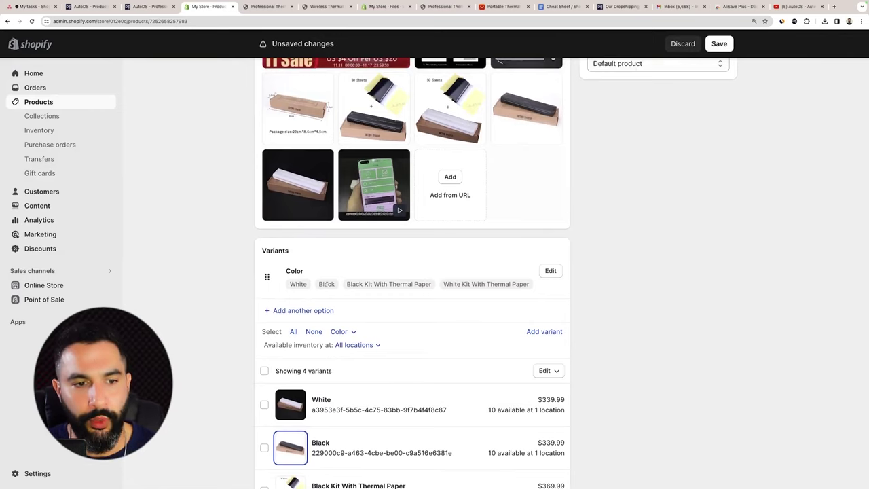
click(547, 271)
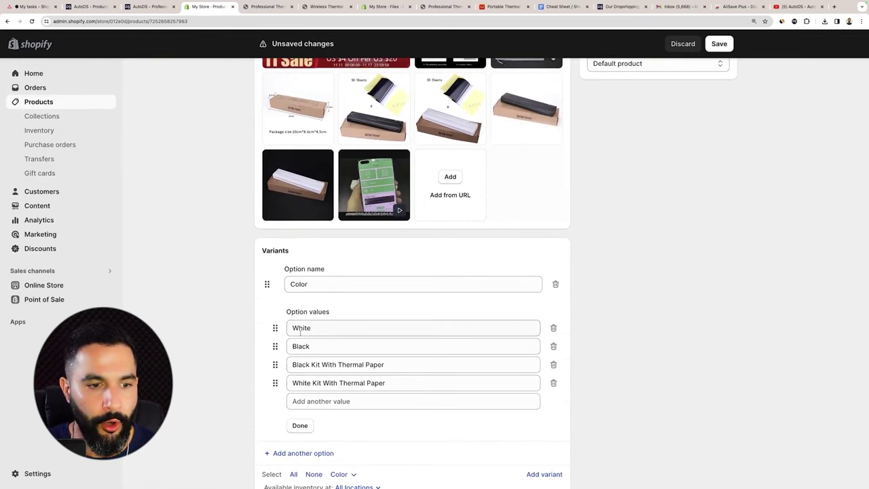
scroll(326, 258, down, 2)
drag(275, 220, 281, 200)
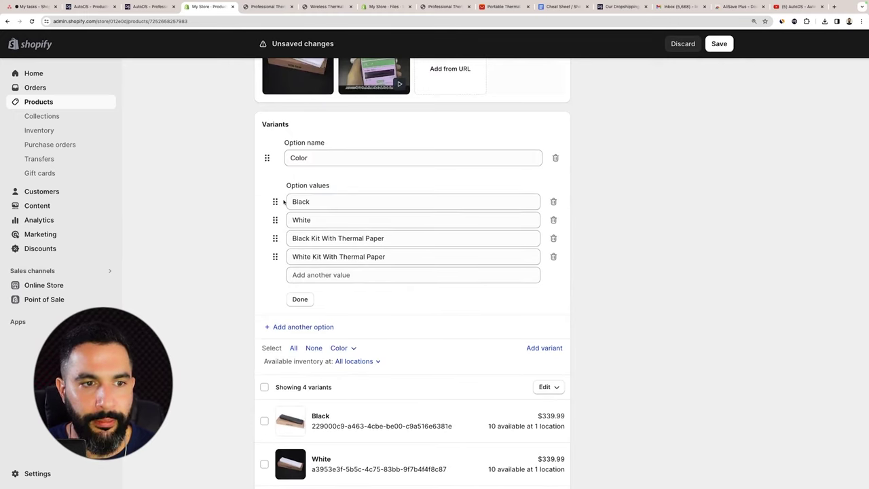
- Rename the Color option as Color & Kit and save the product
click(303, 158)
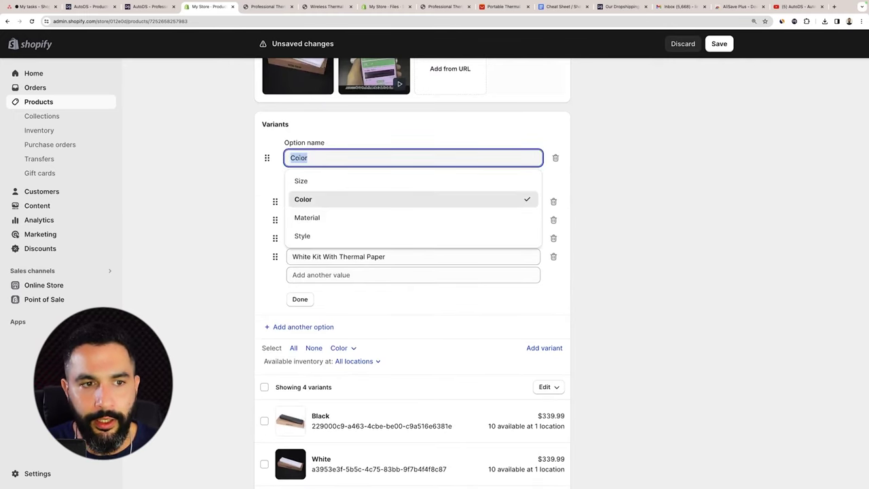
click(316, 157)
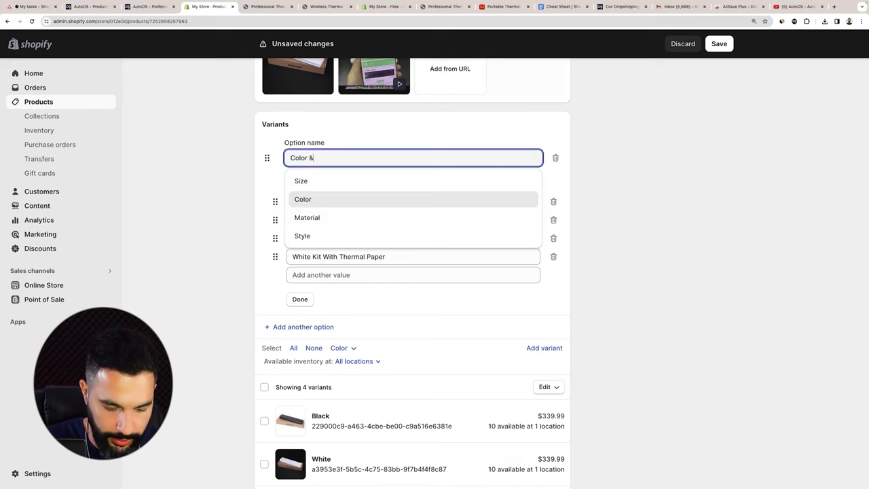
click(719, 43)
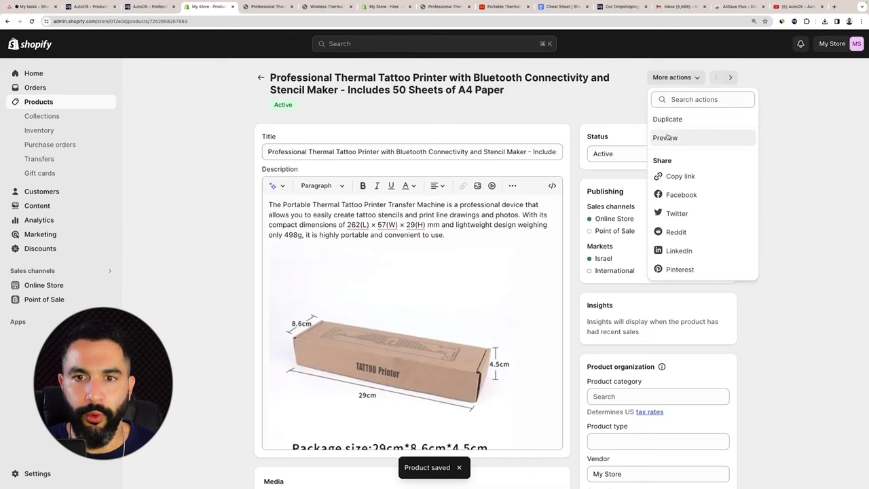
- Preview the updated product on the storefront and close the two older product page tabs beside it
click(666, 137)
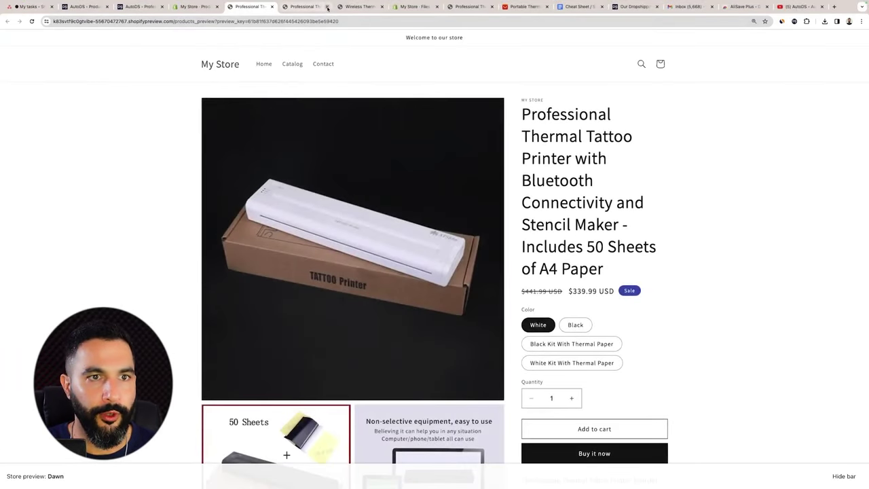
click(327, 8)
click(328, 8)
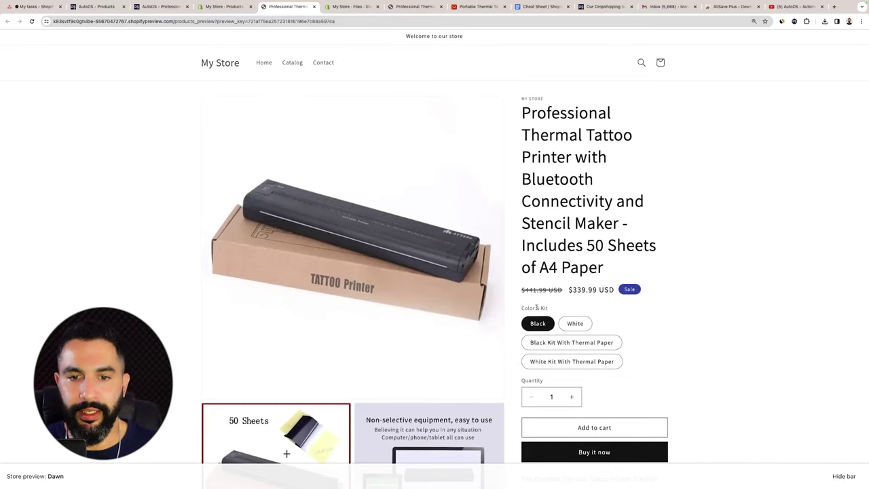
- Review the updated storefront page's title, prices, Color & Kit choices and description
scroll(573, 297, down, 1)
scroll(609, 285, down, 3)
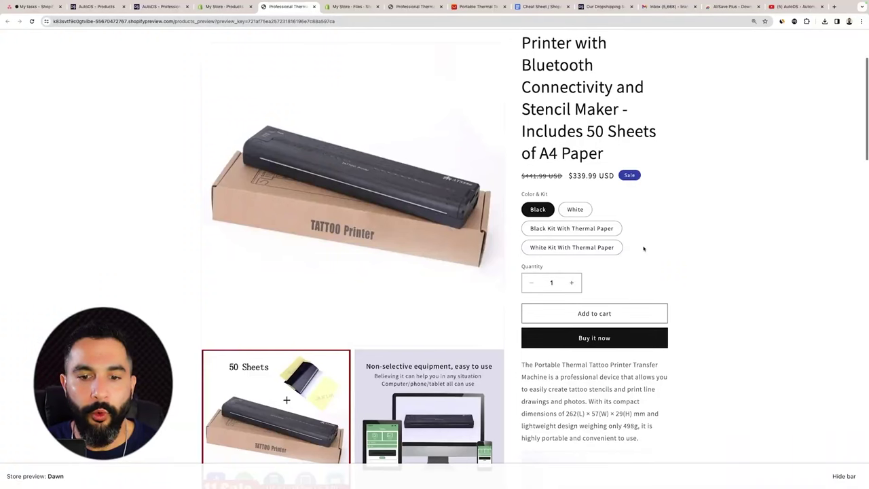
scroll(644, 247, down, 3)
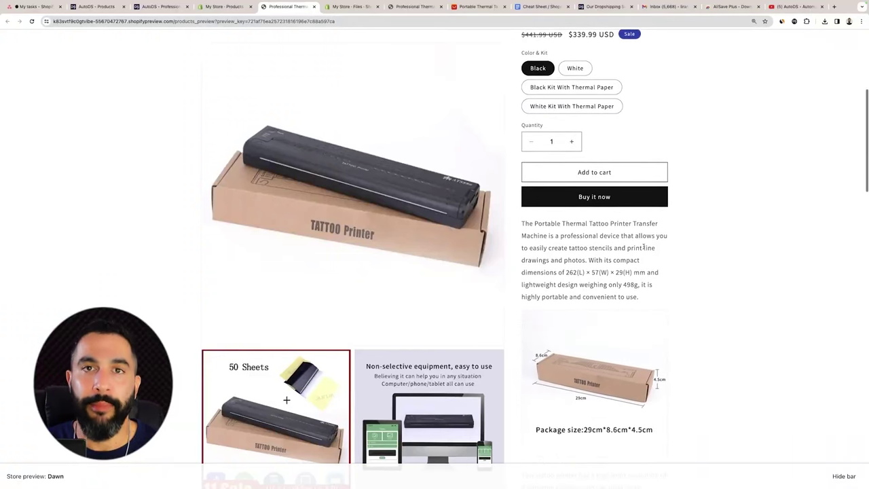
scroll(644, 248, up, 5)
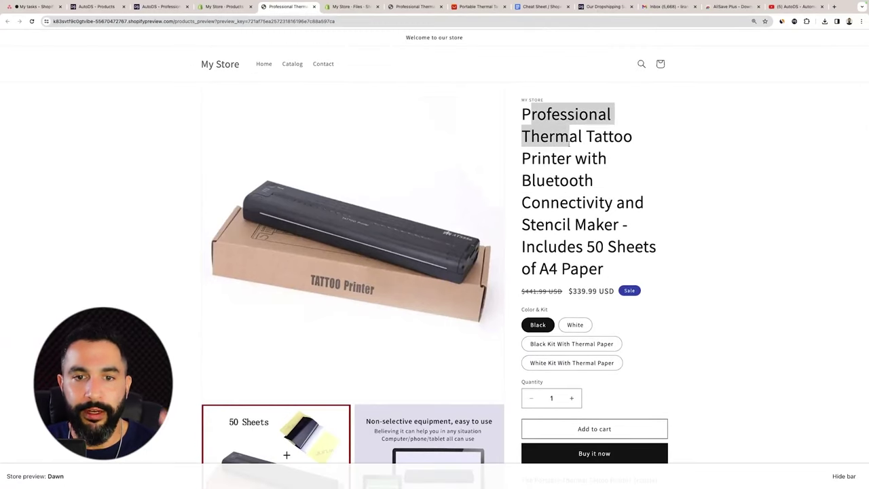
drag(568, 140, 622, 246)
click(622, 246)
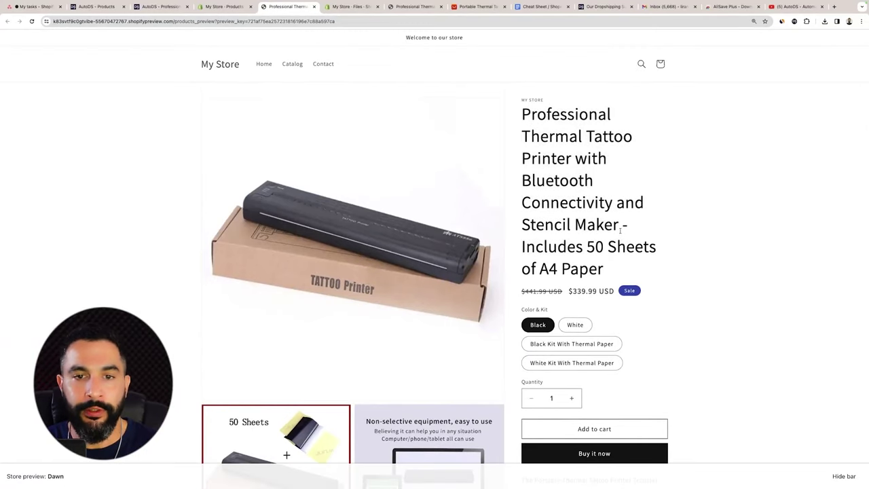
scroll(620, 231, down, 1)
scroll(620, 231, down, 2)
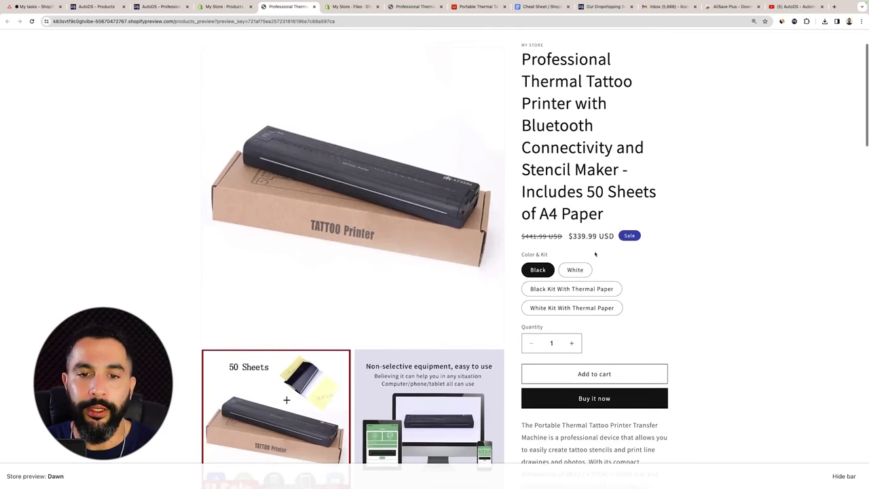
- Review the storefront description's opening paragraphs, package size image and embedded video placement below the variant choices
scroll(627, 278, down, 5)
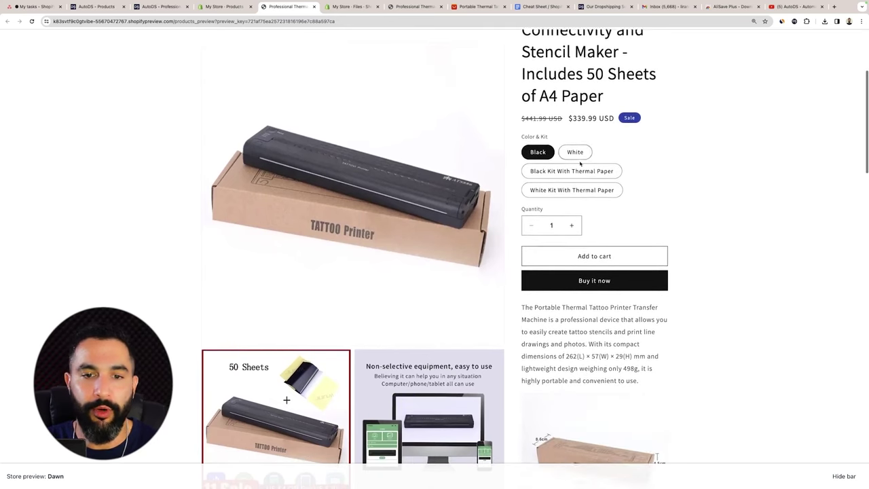
scroll(601, 222, down, 4)
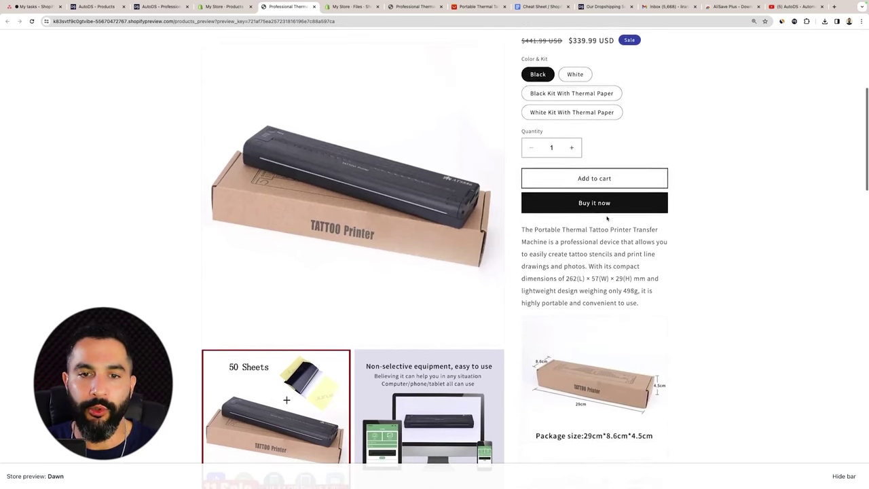
scroll(553, 141, down, 4)
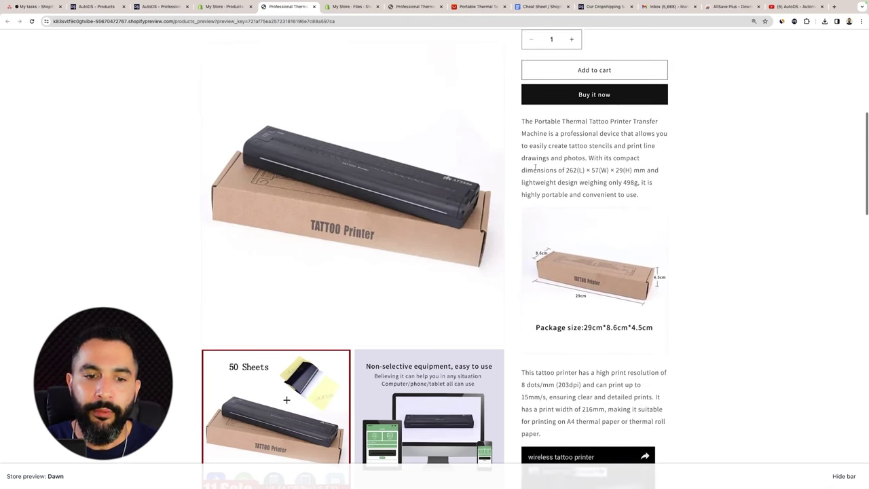
scroll(553, 135, up, 3)
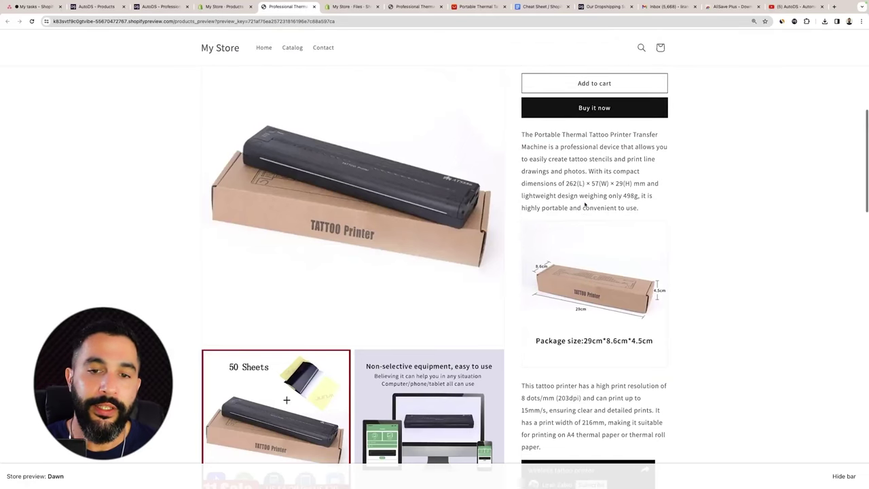
scroll(577, 207, down, 3)
scroll(570, 213, down, 2)
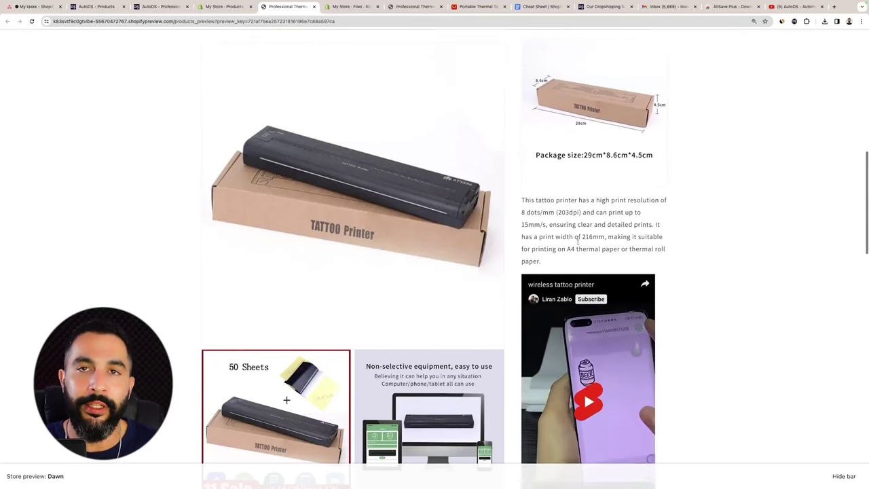
scroll(580, 231, up, 1)
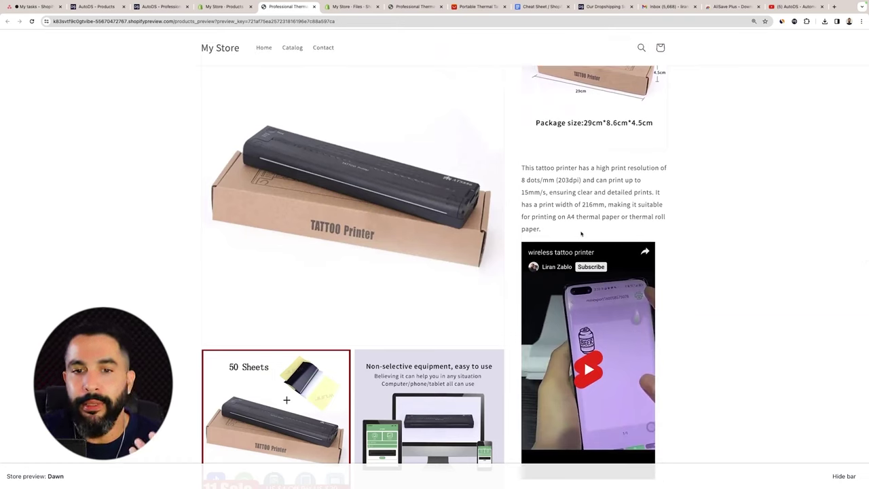
scroll(591, 229, up, 2)
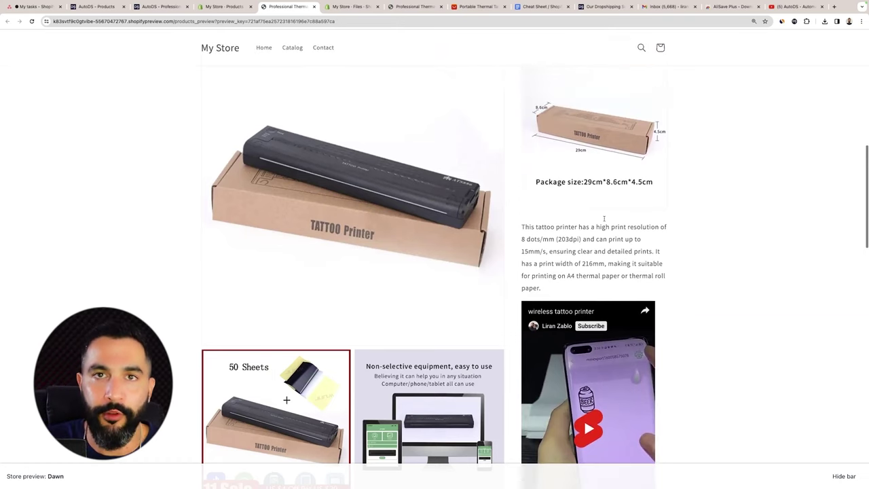
- Examine the printer dimensions in the storefront description against the package size image, and the print resolution paragraph above the video
scroll(603, 218, up, 5)
drag(532, 188, 630, 251)
click(630, 248)
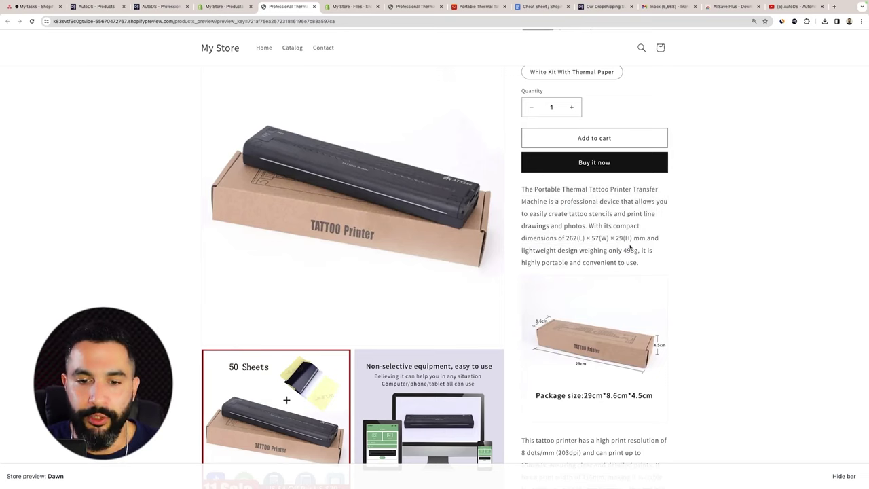
scroll(609, 224, down, 1)
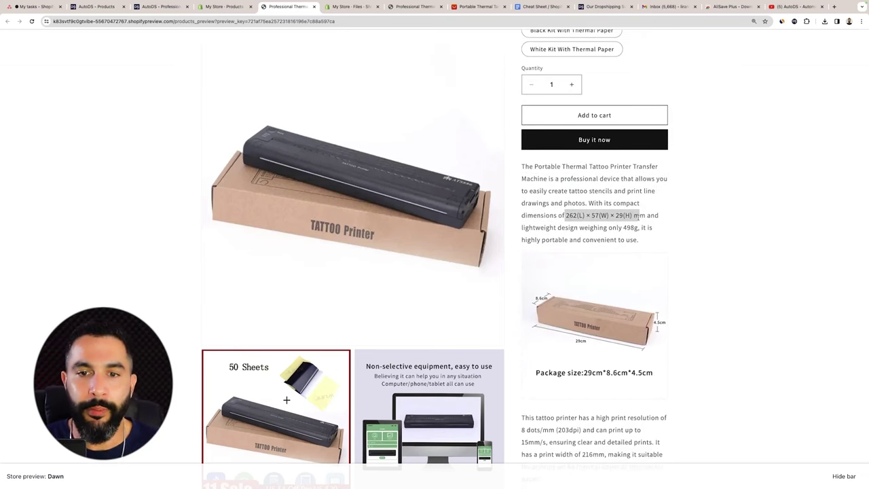
scroll(636, 308, down, 2)
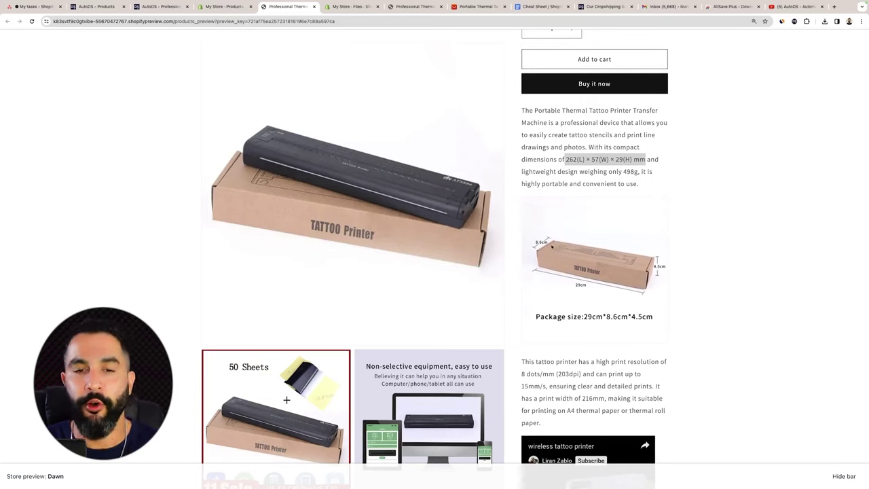
scroll(553, 247, down, 5)
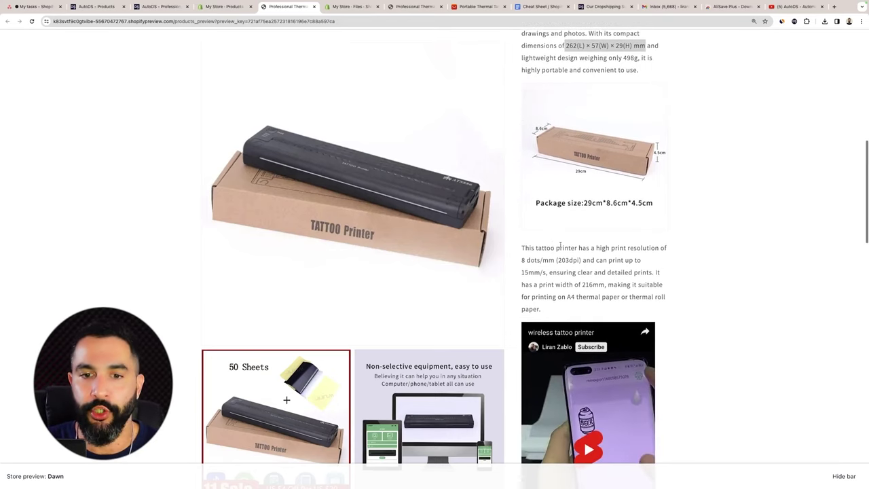
scroll(556, 243, down, 1)
drag(521, 146, 552, 157)
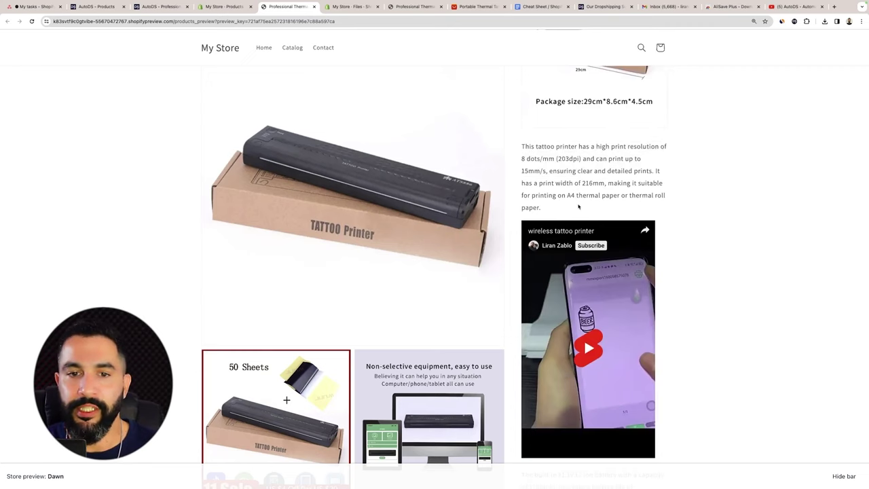
drag(578, 205, 568, 180)
click(568, 180)
scroll(568, 178, down, 2)
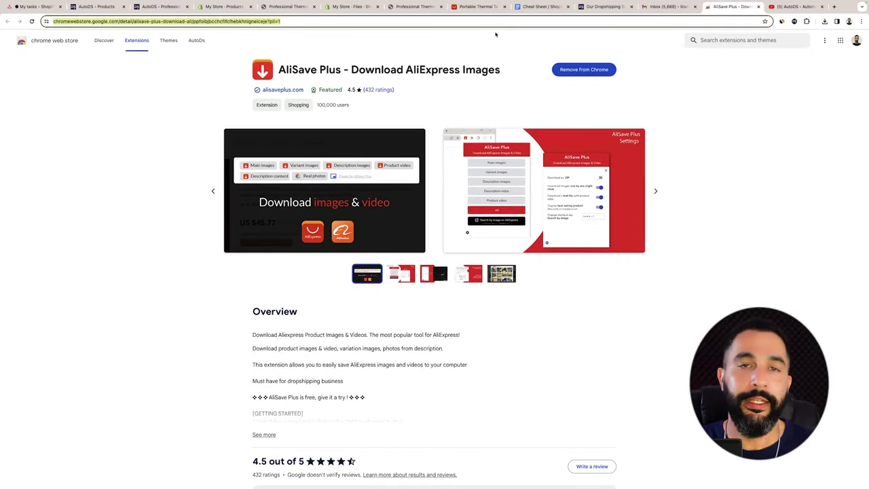
- Check the Cheat Sheet document, and play the wireless tattoo printer video embedded in the storefront product description
click(540, 7)
scroll(239, 380, down, 1)
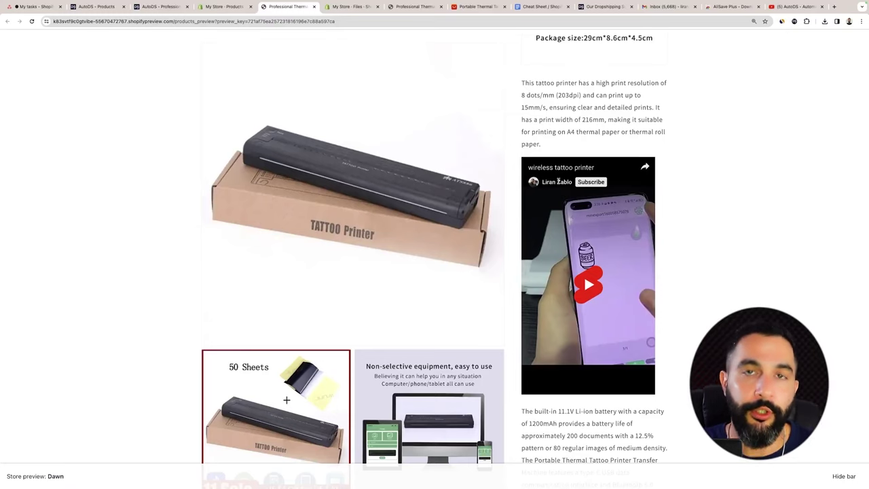
scroll(583, 274, down, 1)
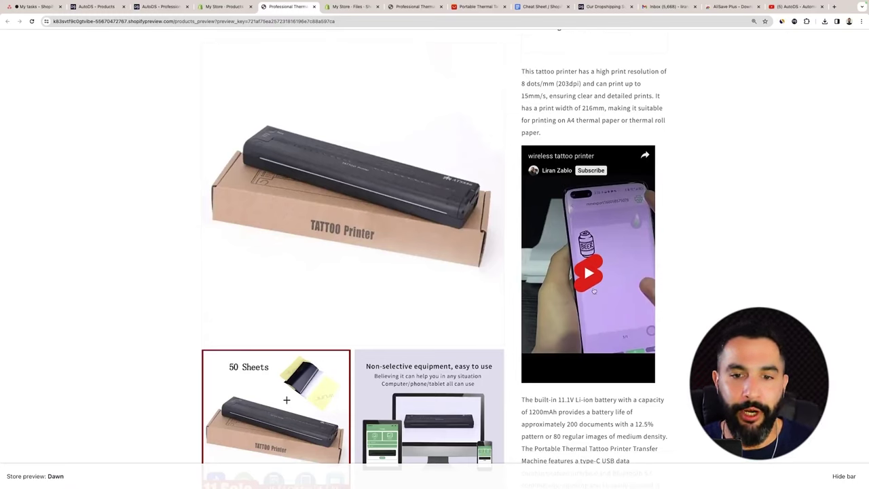
click(592, 273)
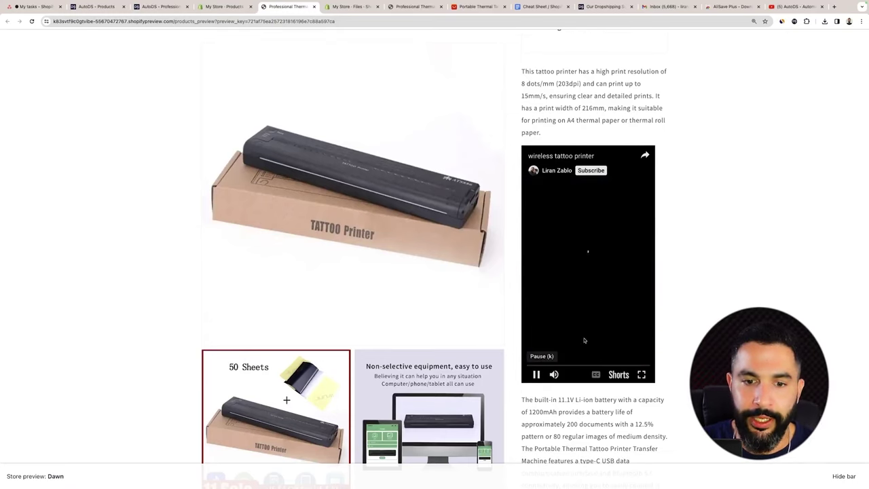
scroll(687, 239, up, 3)
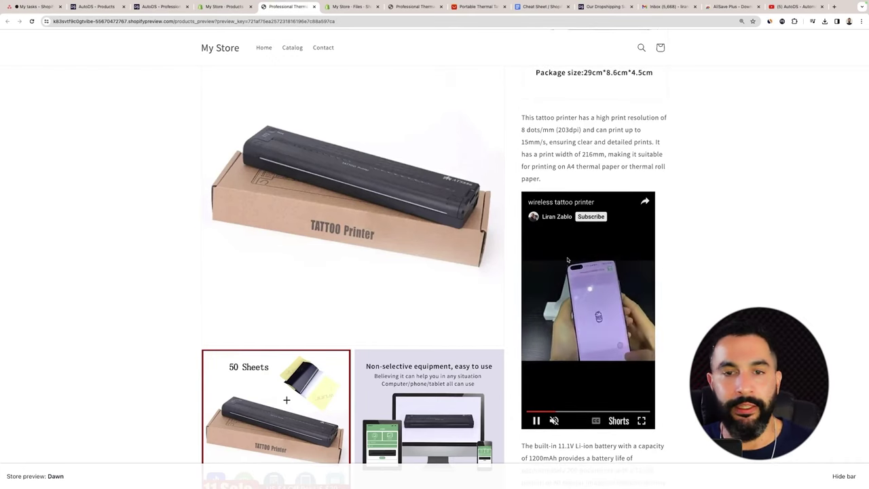
scroll(569, 258, up, 1)
- Review the lower storefront page, including the gallery images, compatibility text, product video, package support note and product list image
scroll(570, 256, down, 5)
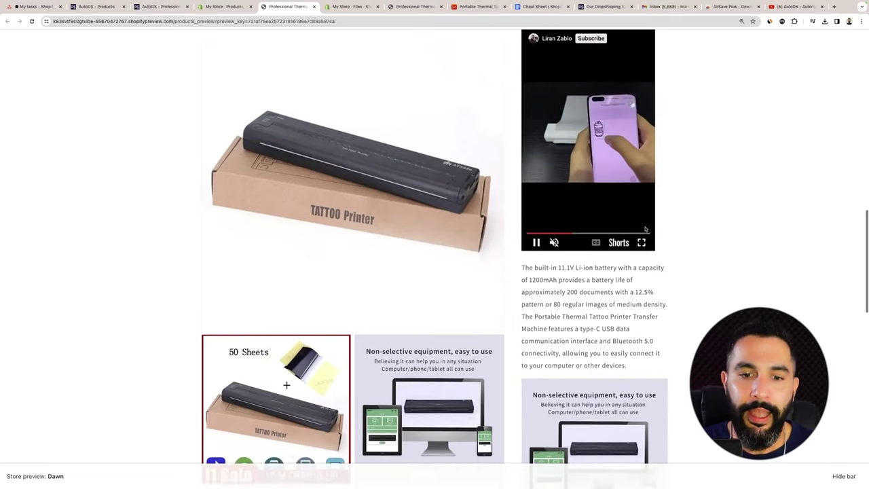
scroll(644, 226, down, 4)
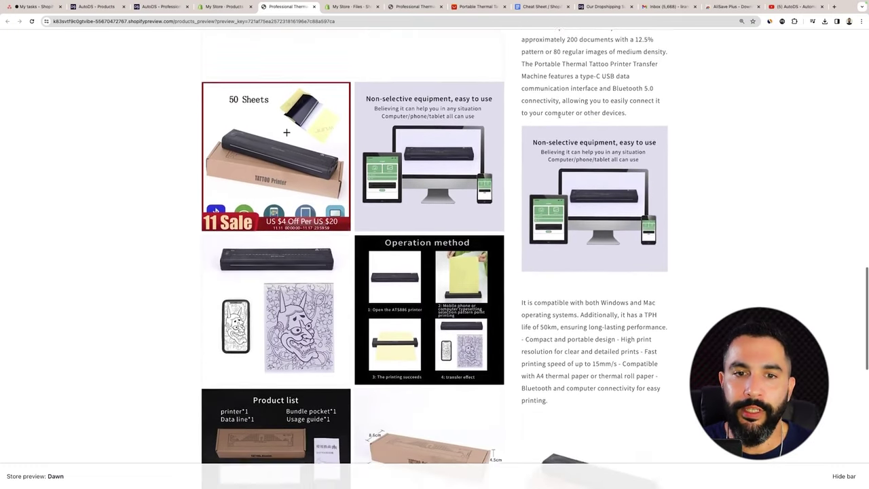
scroll(581, 194, down, 7)
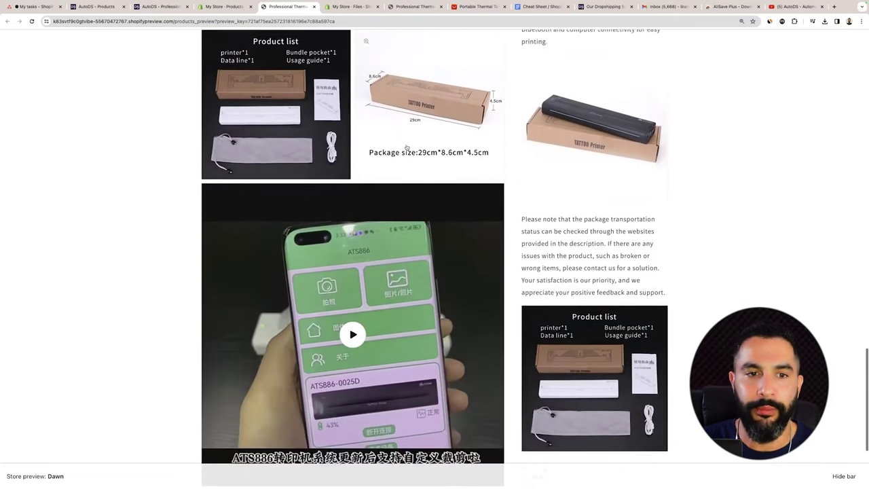
scroll(353, 218, down, 1)
scroll(362, 194, up, 11)
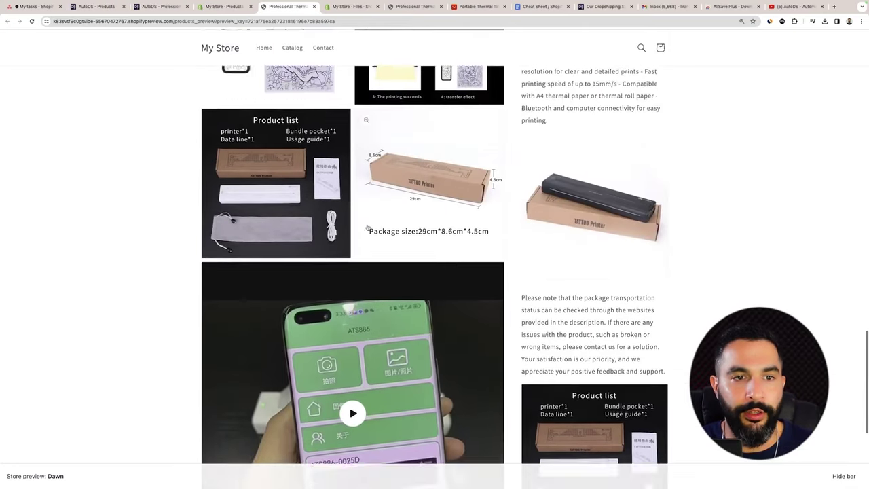
scroll(387, 292, down, 11)
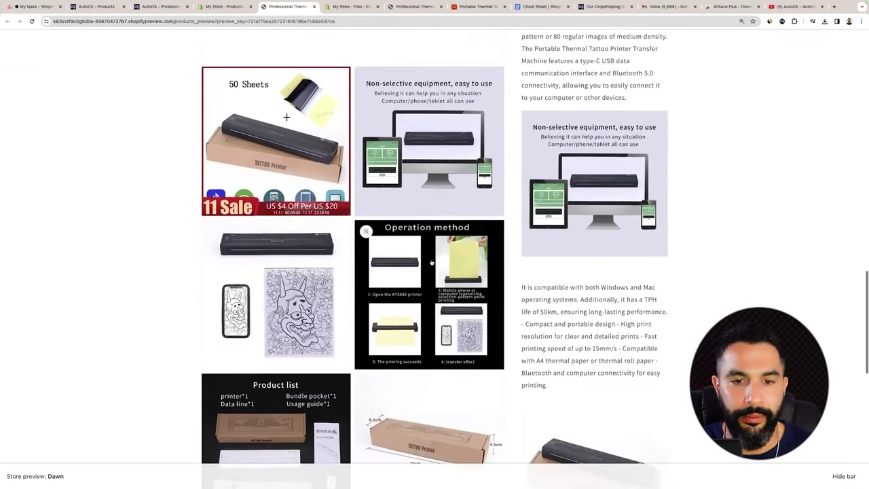
scroll(668, 254, up, 2)
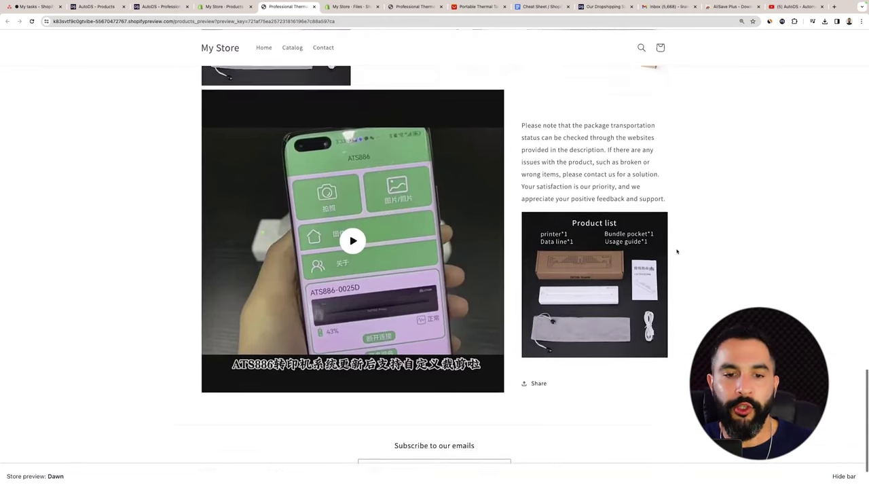
scroll(675, 251, down, 2)
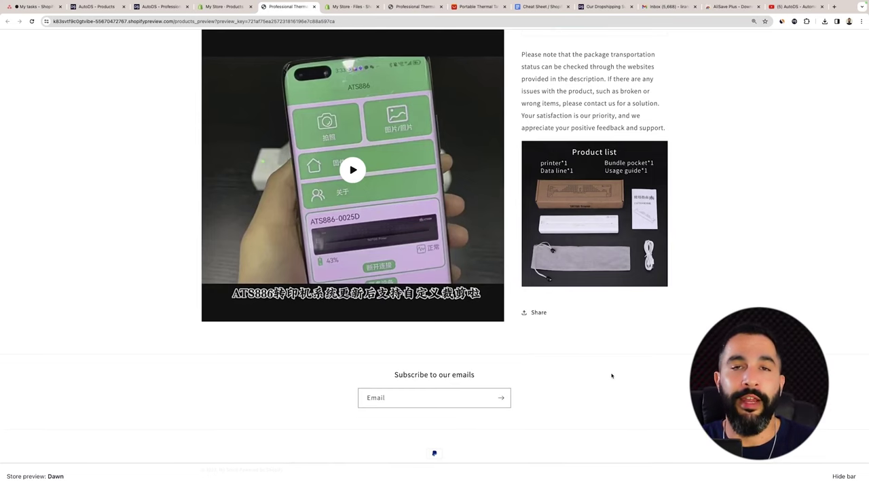
scroll(176, 453, up, 3)
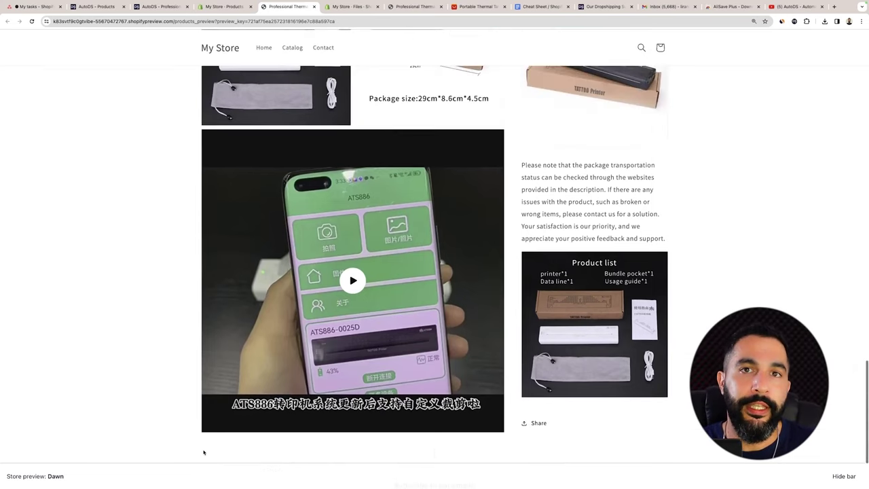
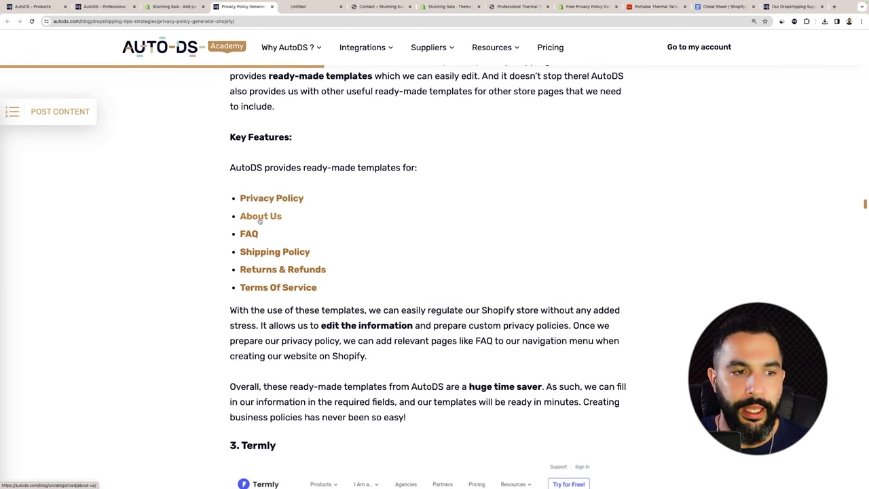
- Open the AutoDS templates for About Us, FAQ, Shipping Policy, Returns & Refunds and Terms Of Service in separate tabs
ctrl+click(258, 216)
ctrl+click(255, 233)
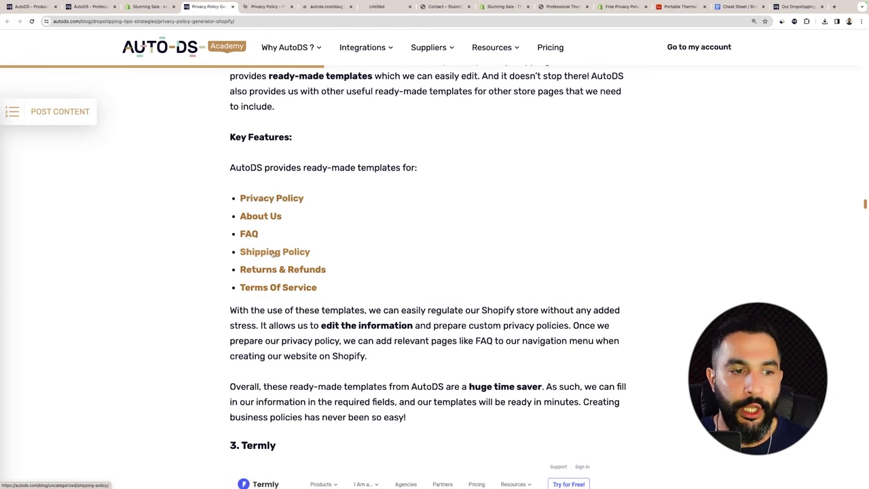
ctrl+click(274, 252)
ctrl+click(272, 269)
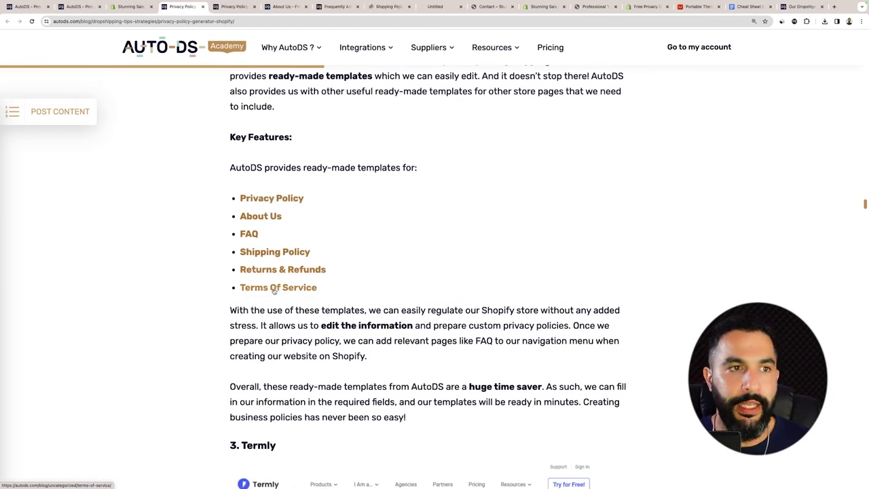
ctrl+click(274, 289)
- Review the Privacy Policy, About Us and Frequently Asked Questions templates for the business-specific placeholders to fill in
click(222, 8)
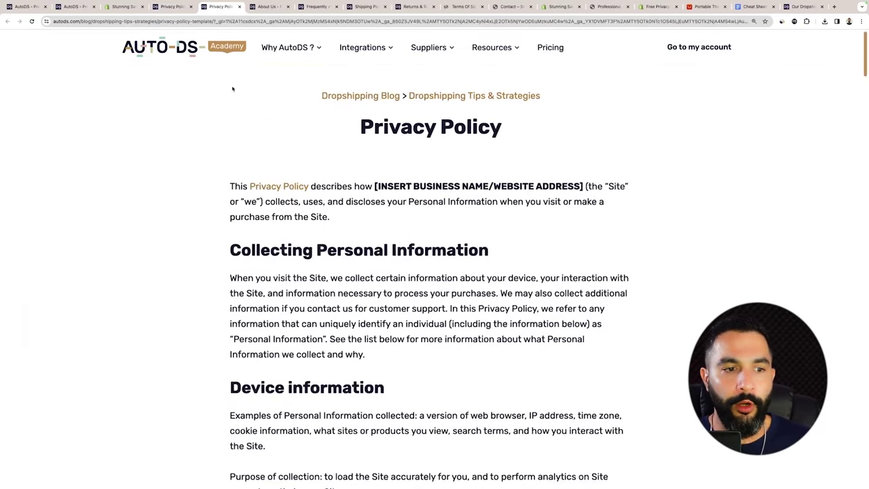
scroll(232, 88, down, 12)
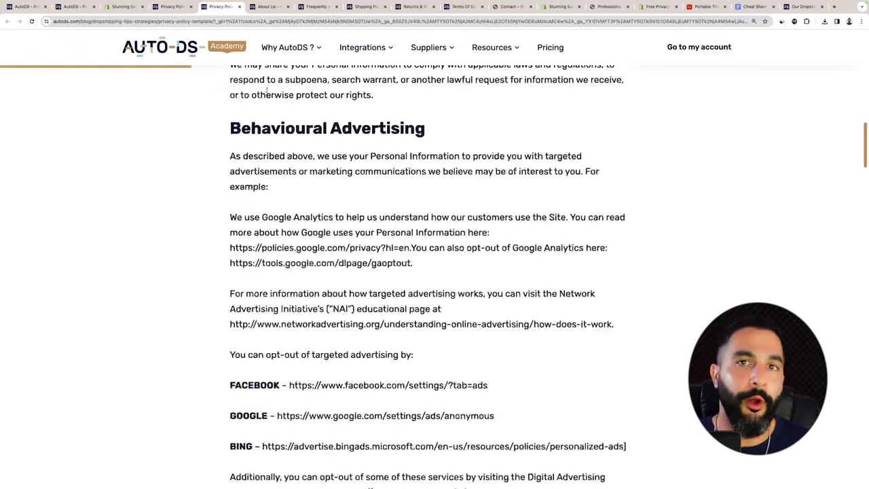
scroll(267, 90, down, 4)
click(269, 7)
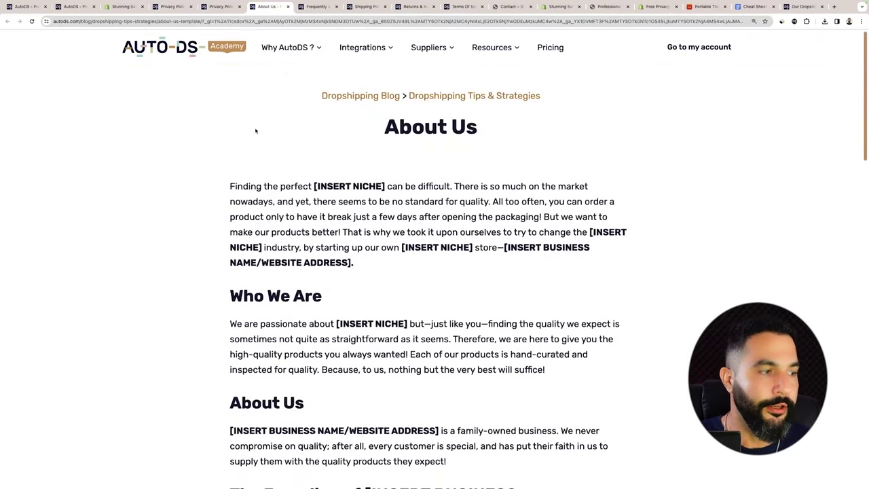
scroll(255, 130, down, 12)
scroll(288, 63, up, 5)
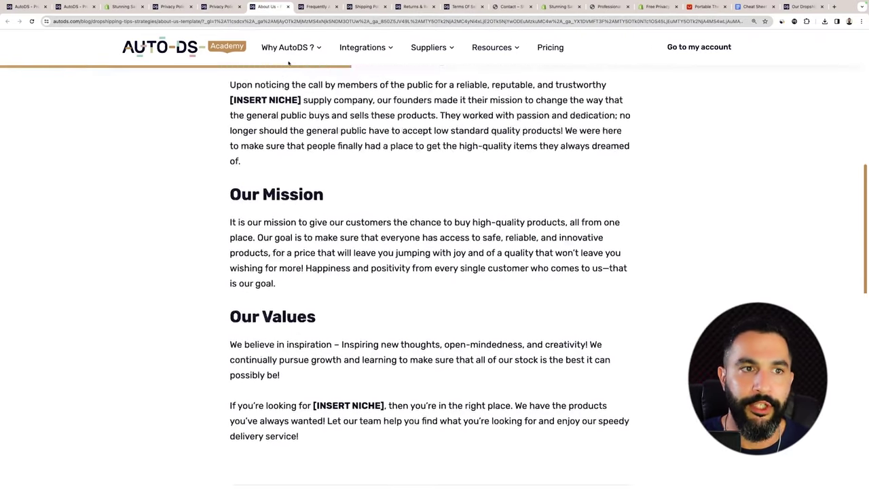
scroll(289, 63, up, 5)
click(317, 7)
scroll(345, 82, down, 3)
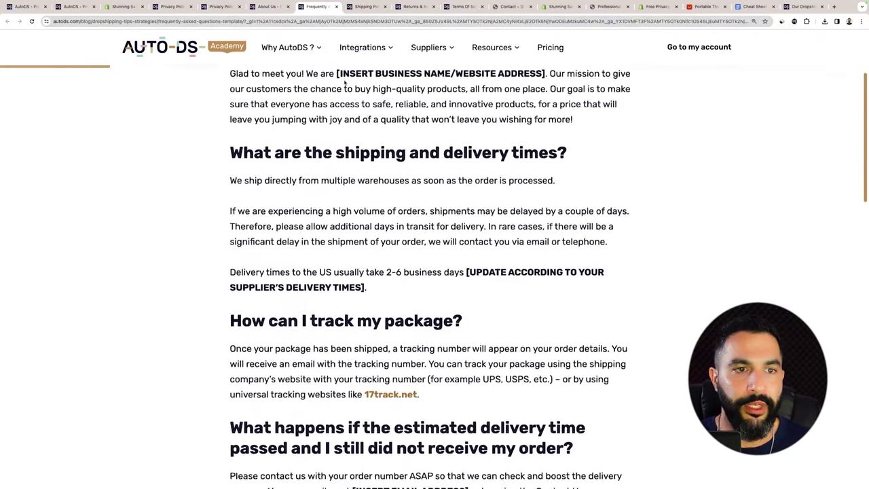
scroll(345, 82, down, 2)
- Look over the Shipping Policy template and move its tab directly after the Stunning Sale store admin tab
click(365, 6)
scroll(335, 46, down, 1)
scroll(334, 46, up, 1)
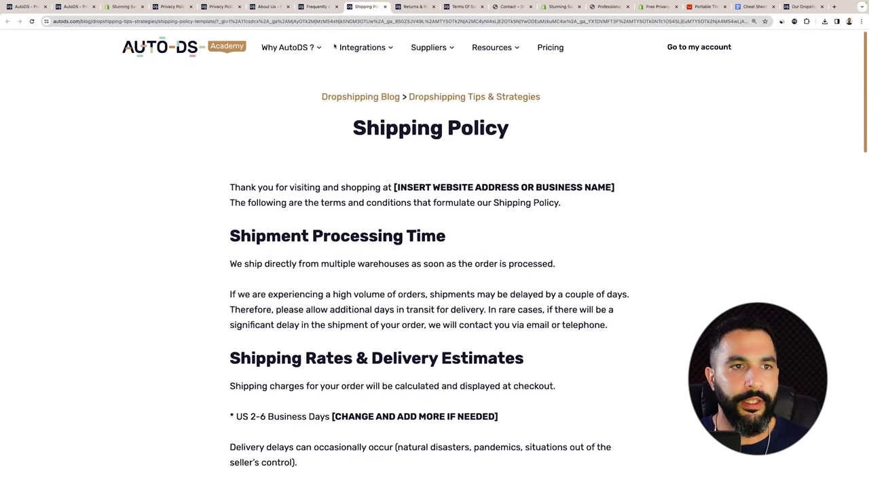
drag(366, 7, 171, 7)
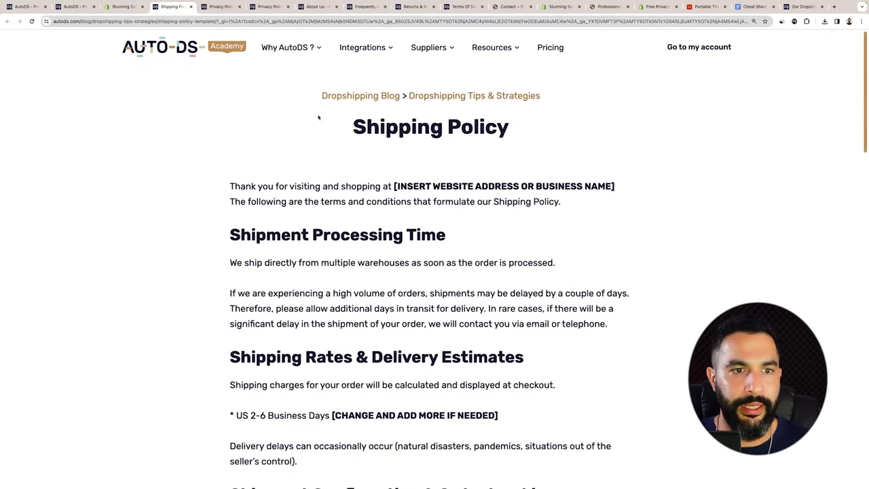
- Add a new store page titled Shipping Policy and fill its content with the full text of the AutoDS Shipping Policy template
drag(317, 119, 510, 131)
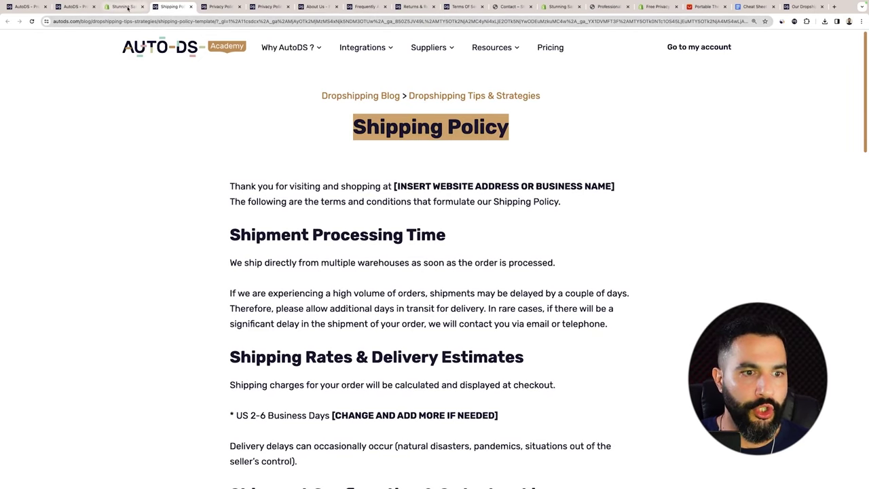
scroll(215, 151, down, 1)
drag(216, 151, 448, 217)
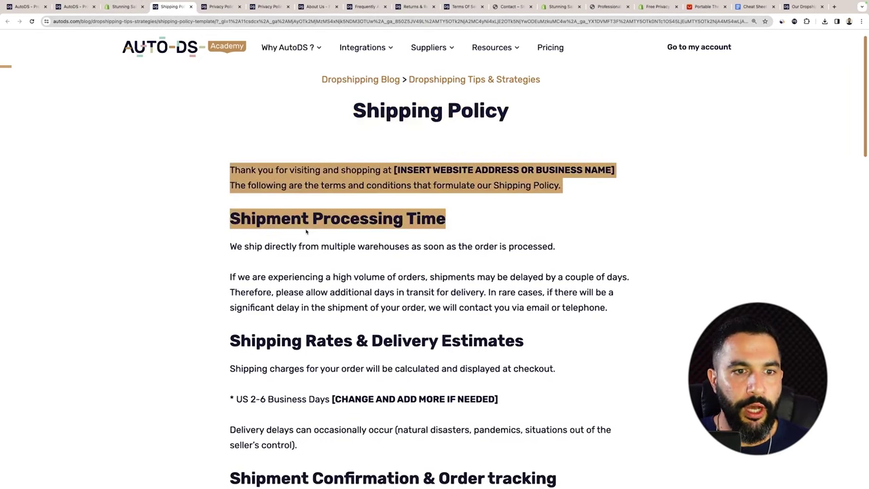
scroll(309, 232, down, 5)
scroll(309, 231, down, 7)
drag(231, 70, 368, 157)
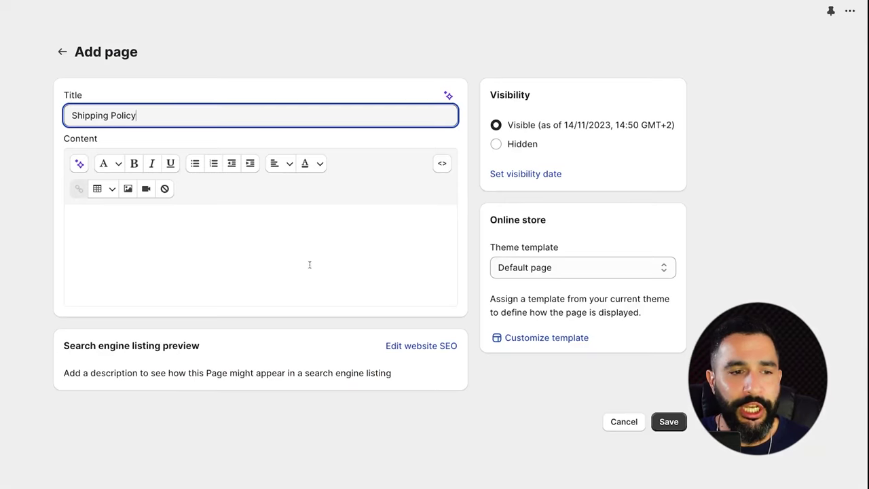
click(262, 237)
key(ctrl+v)
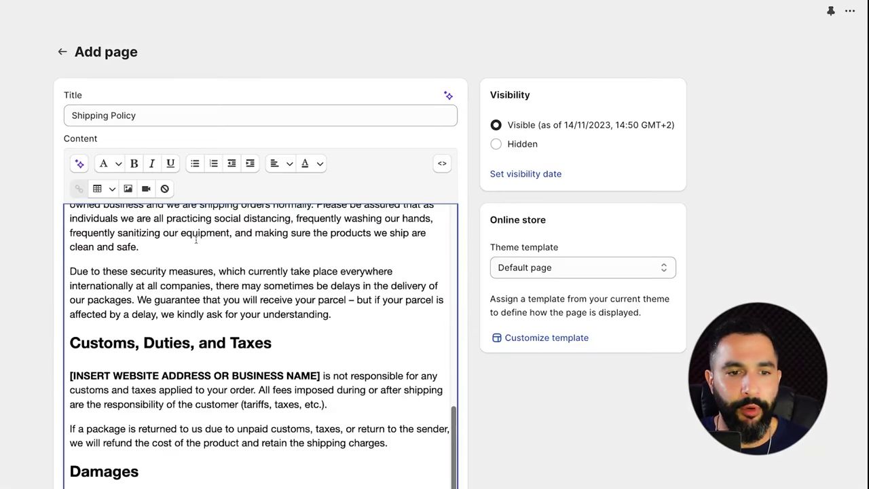
- Replace the website address or business name placeholder in the policy's opening sentence with Stunning Sale
scroll(197, 241, up, 10)
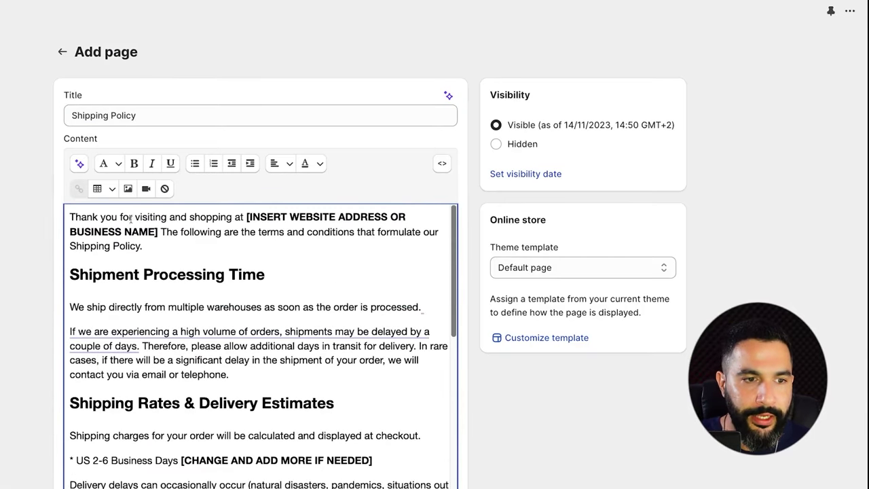
drag(246, 216, 162, 232)
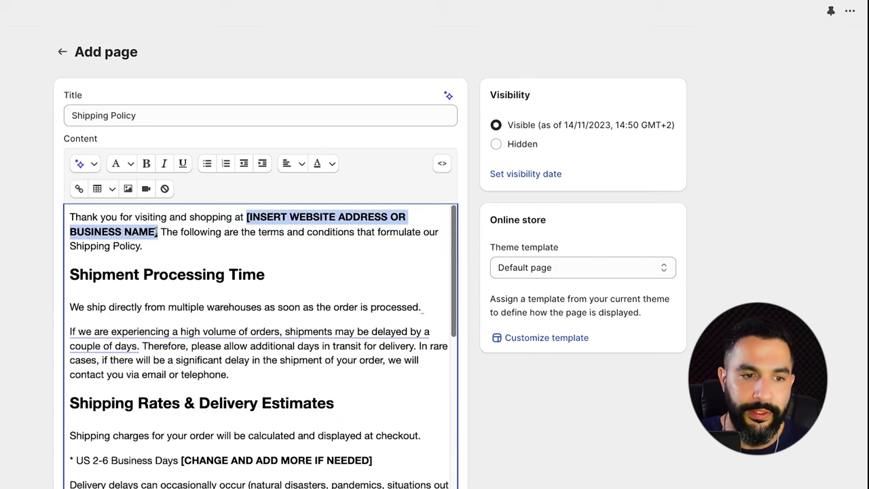
text(Stunning Sale)
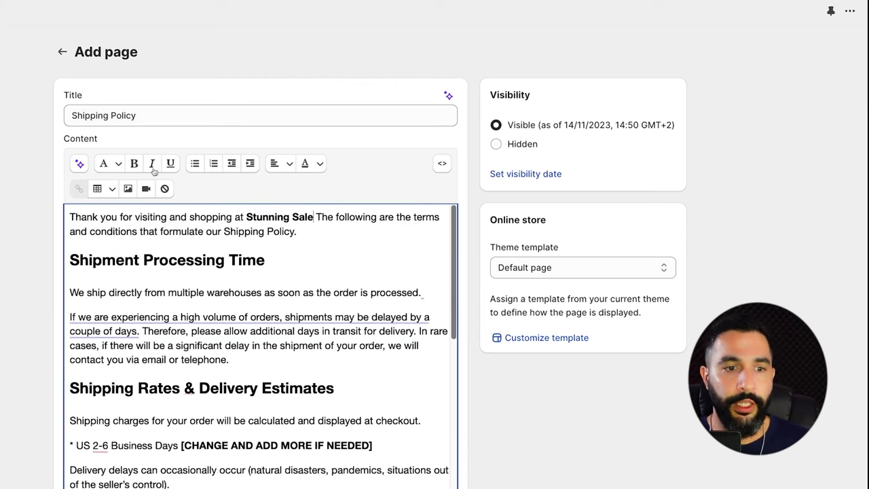
- Remove the placeholder after "US 2-6 Business Days" and add a line below reading "* Worldwide - up to 30 business days"
scroll(311, 230, down, 1)
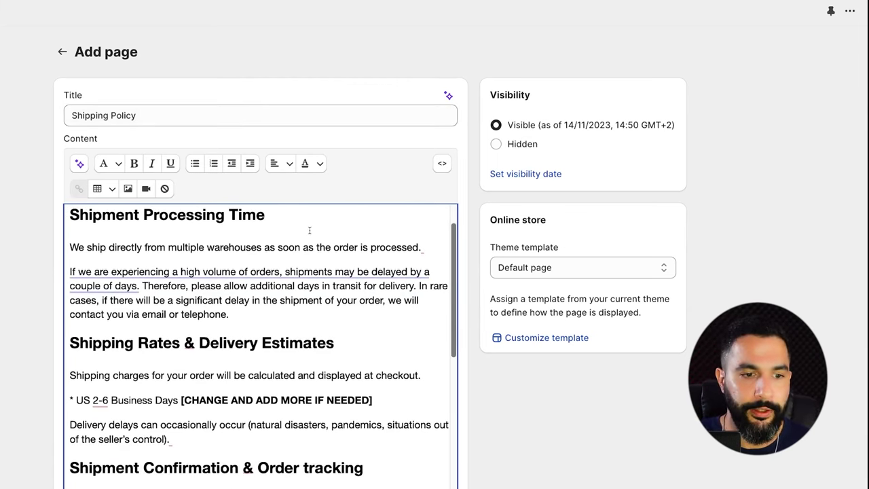
scroll(276, 232, down, 3)
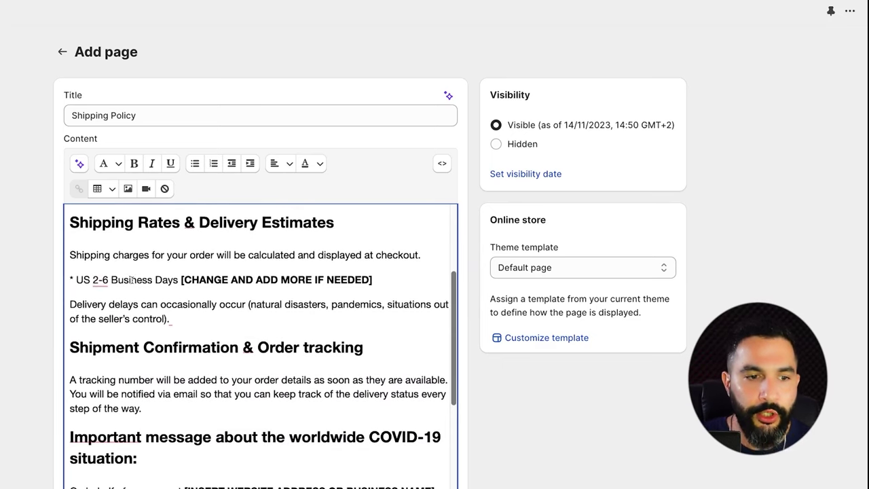
drag(182, 279, 344, 280)
click(181, 279)
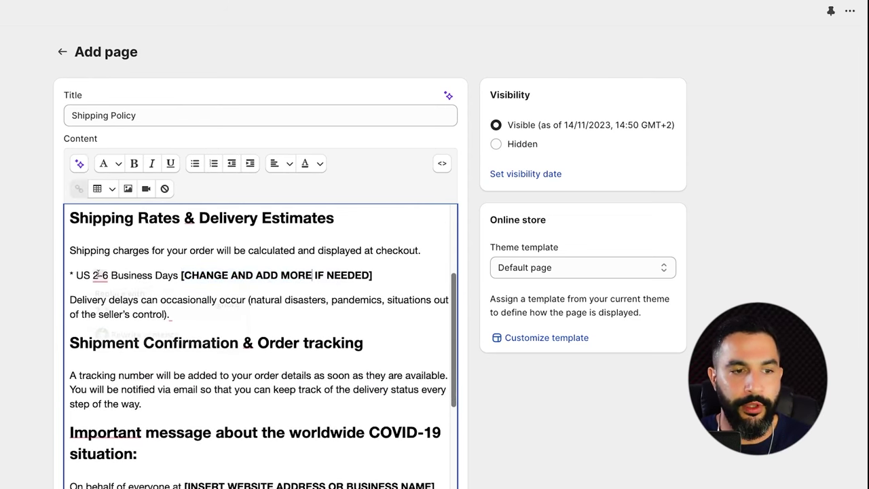
drag(391, 275, 55, 272)
key(BackSpace)
key(Right)
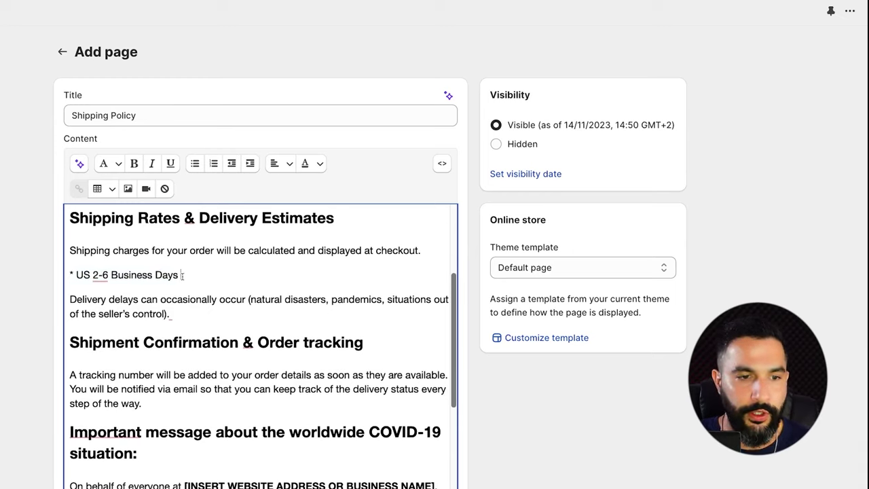
key(Return)
text(* Worldwide - up to 30 business days)
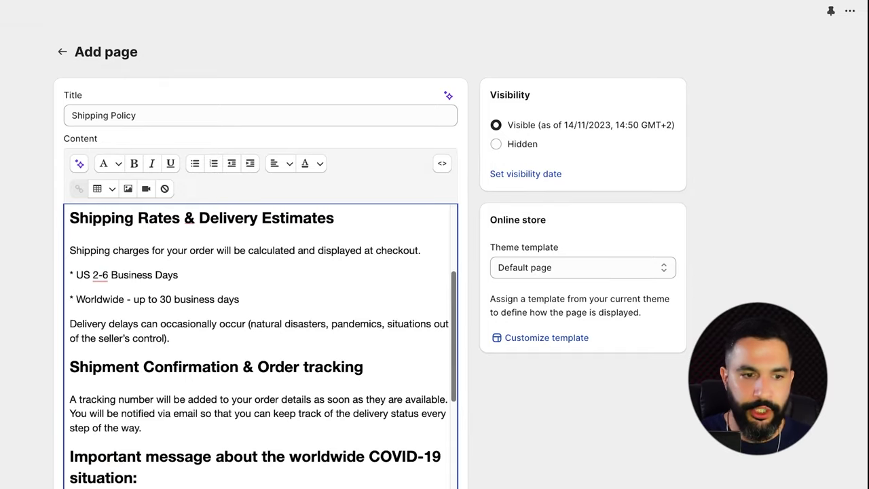
- Look over the rest of the Shipping Policy content and save the page
scroll(163, 306, down, 10)
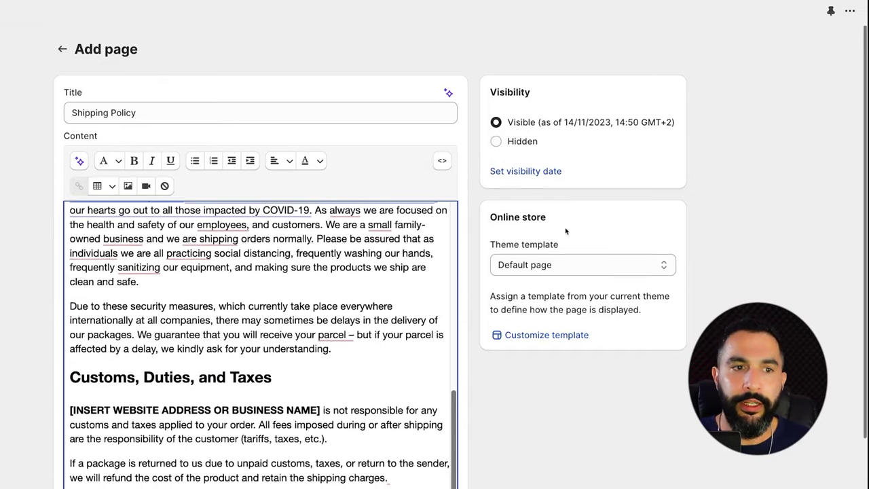
scroll(566, 229, down, 3)
scroll(318, 231, up, 4)
click(720, 44)
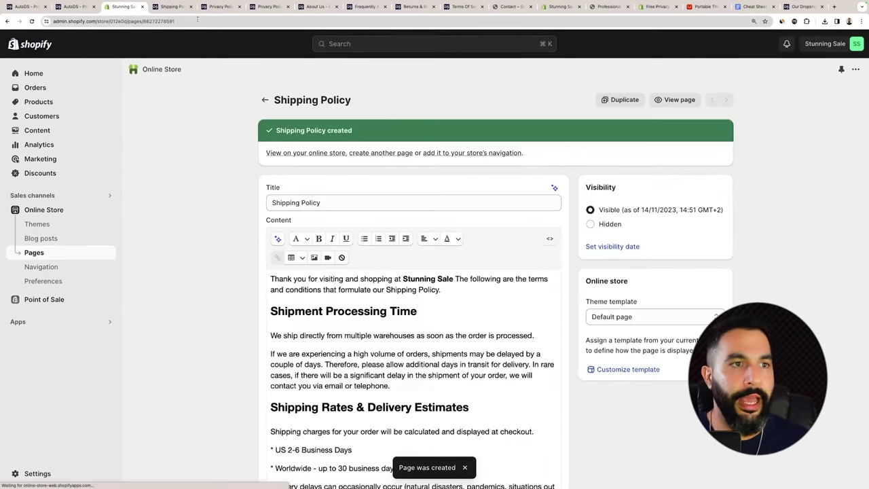
- Move the Privacy Policy template's browser tab directly after the Stunning Sale store admin tab
click(215, 7)
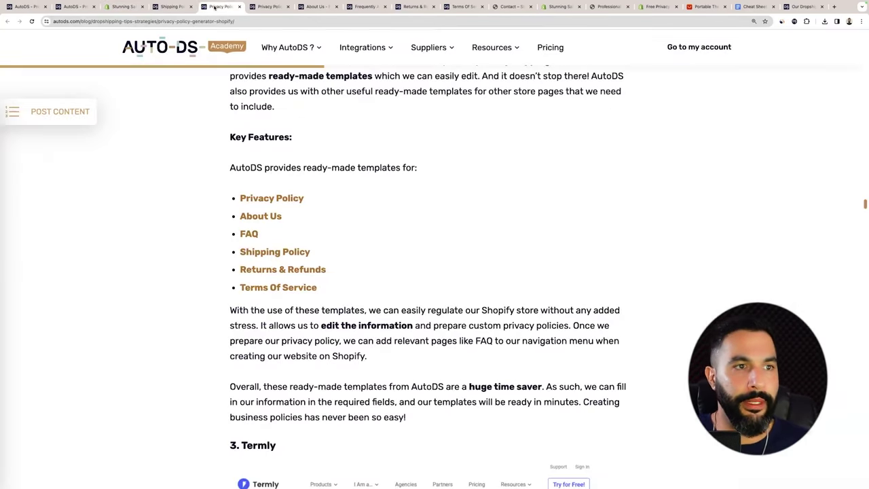
scroll(282, 119, up, 10)
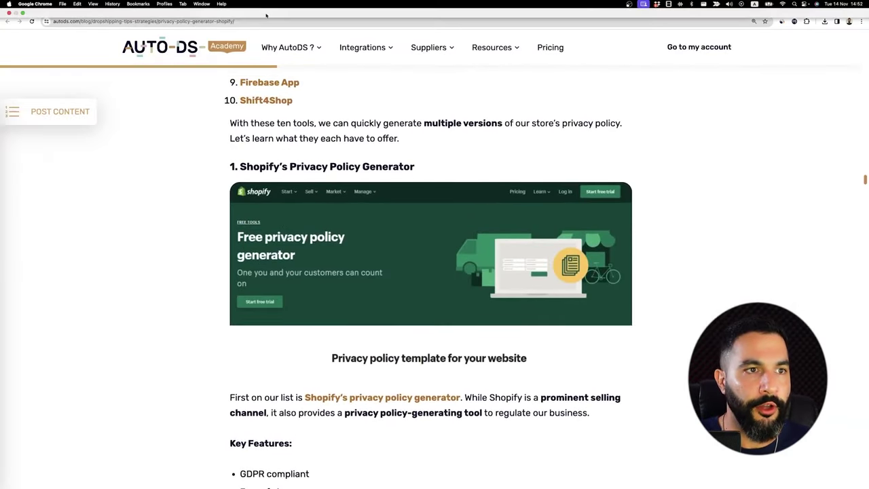
drag(265, 5, 171, 6)
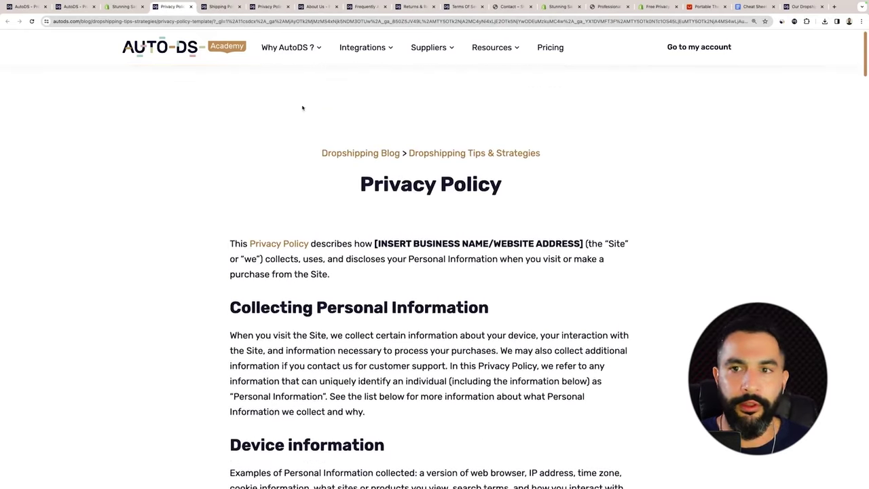
- Create and save a store page titled Privacy Policy containing the full text of the AutoDS Privacy Policy template
double_click(396, 129)
drag(396, 129, 464, 130)
click(131, 6)
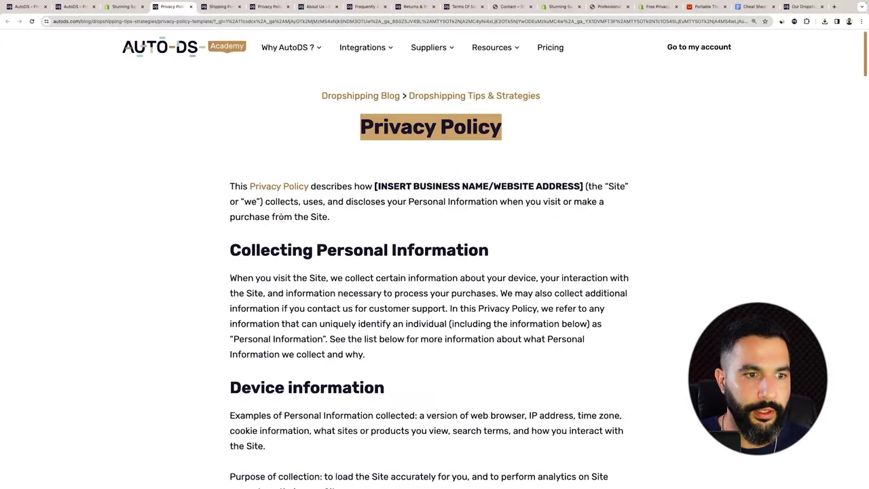
click(225, 188)
scroll(226, 189, down, 15)
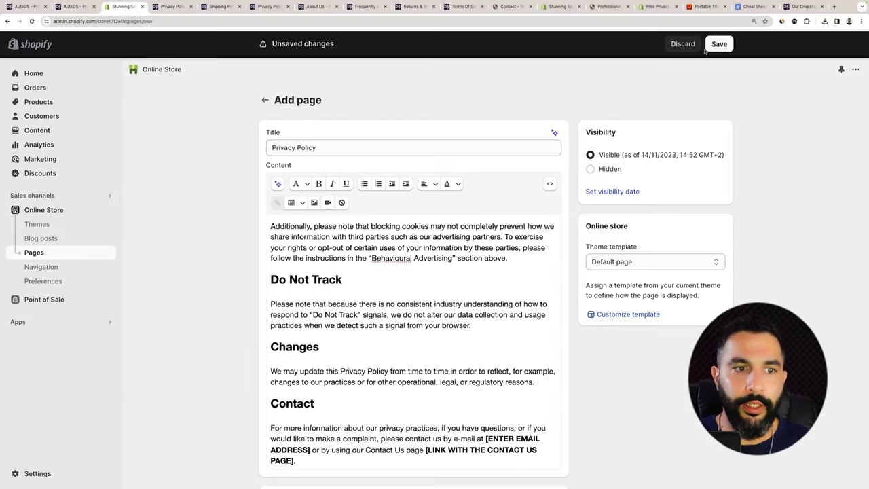
click(718, 43)
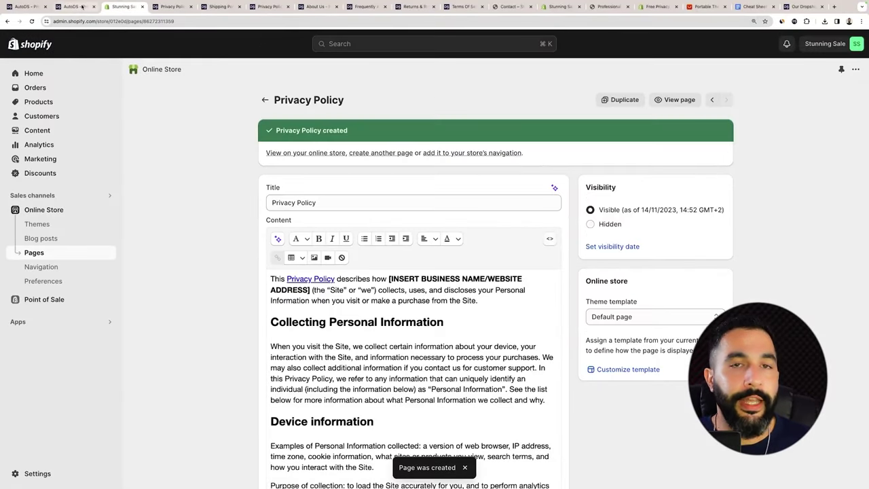
click(80, 6)
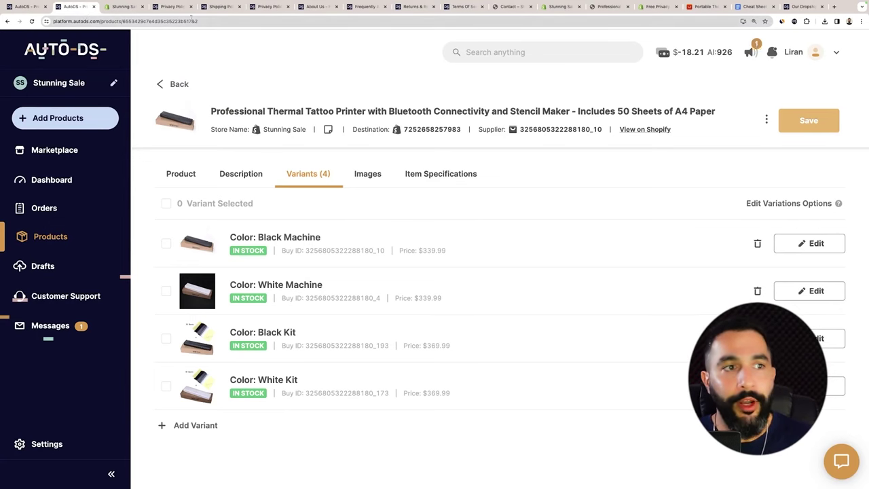
click(173, 7)
click(129, 7)
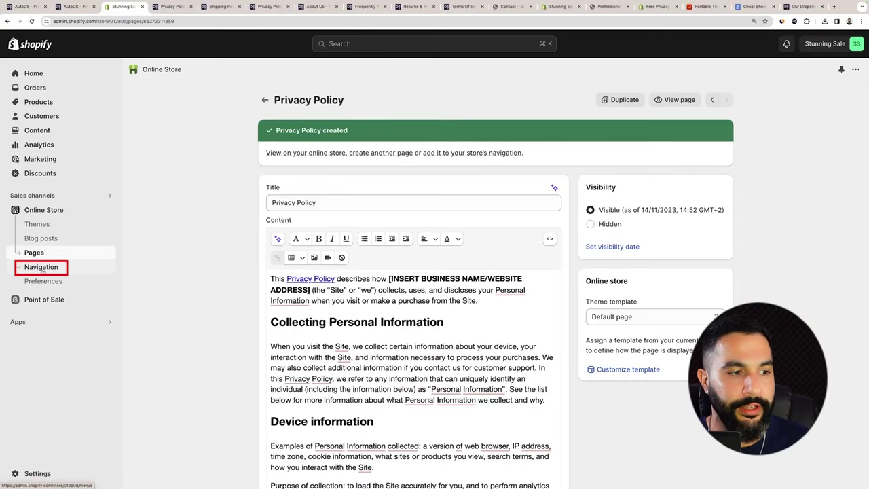
- Open the main menu in the store's navigation settings and rename the Catalog item to Products
click(40, 269)
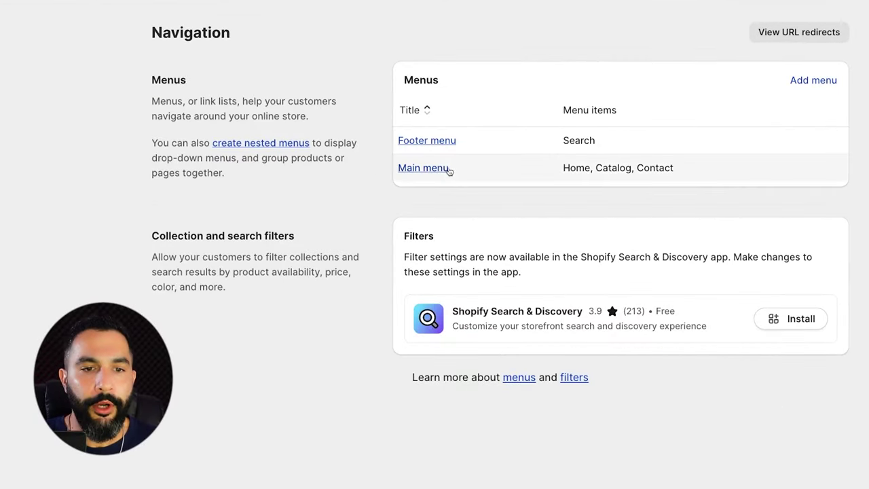
click(430, 171)
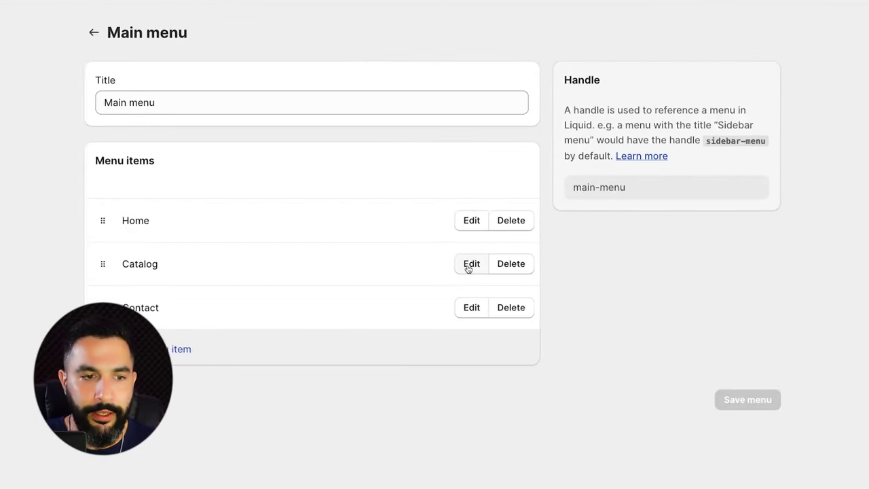
click(534, 265)
click(677, 54)
double_click(645, 53)
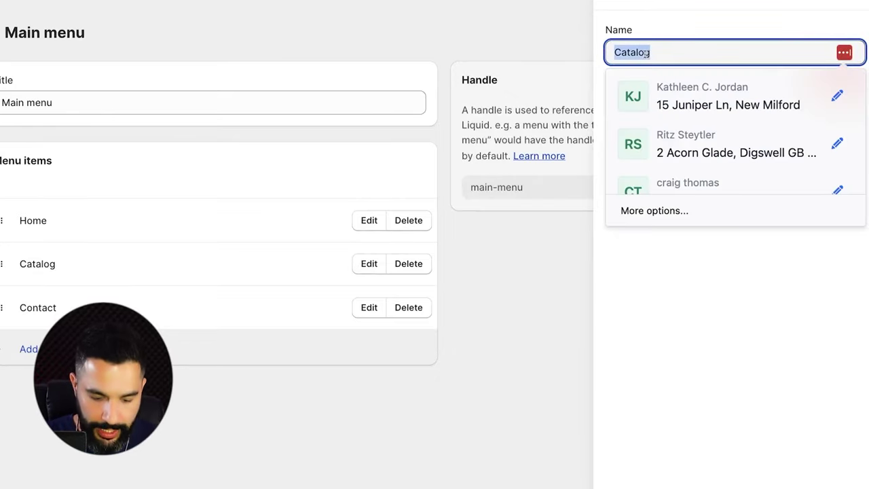
text(Pro)
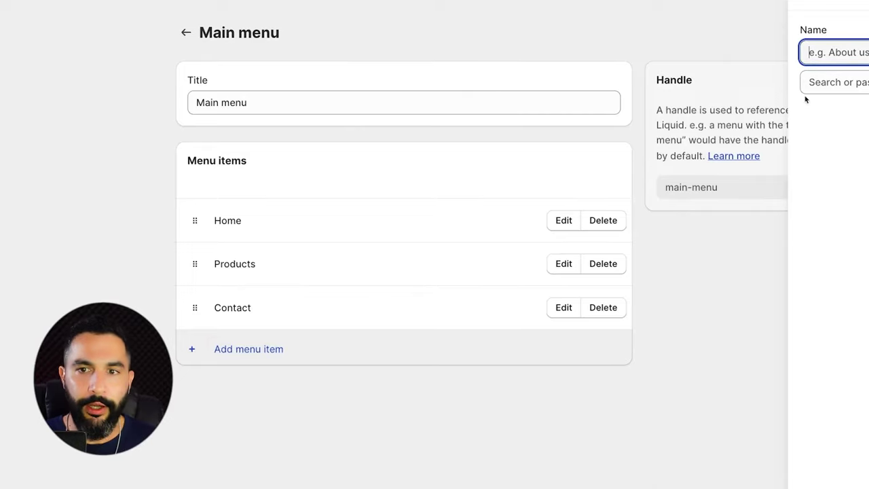
- Add a main menu item named Shipping Policy linked to the Shipping Policy page and save the menu
text(Shippi)
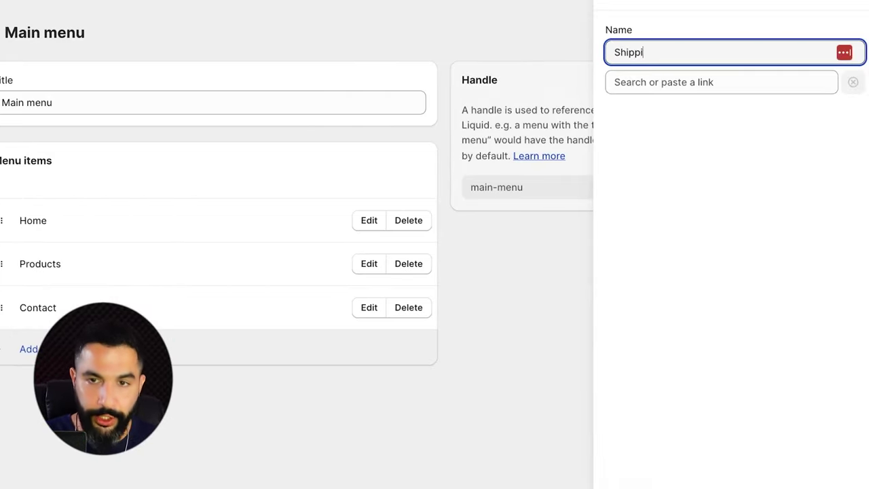
text(ng Policy)
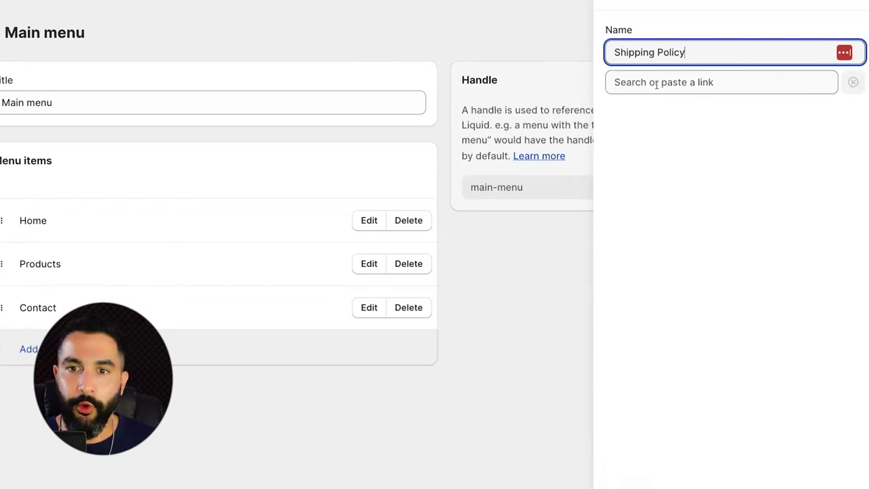
key(Tab)
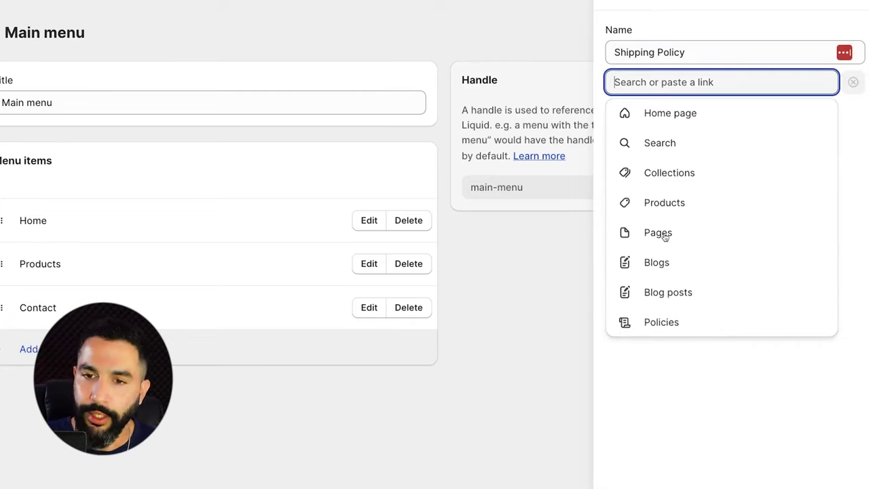
click(665, 234)
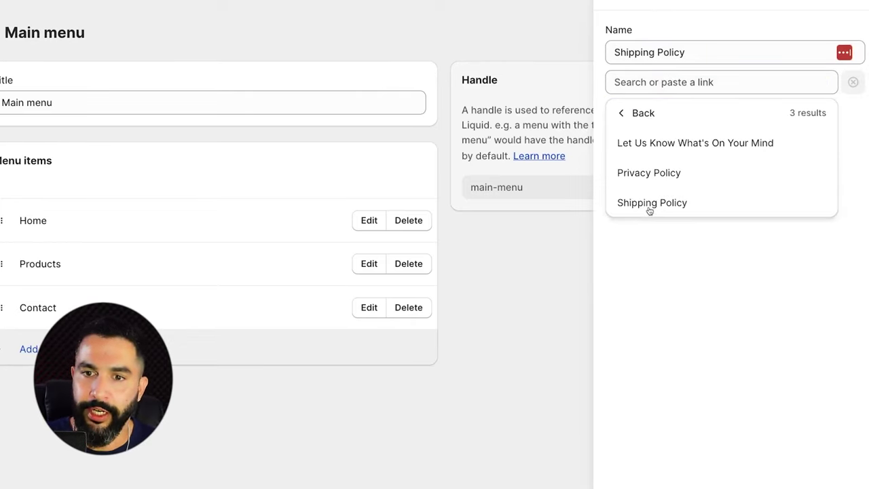
click(648, 203)
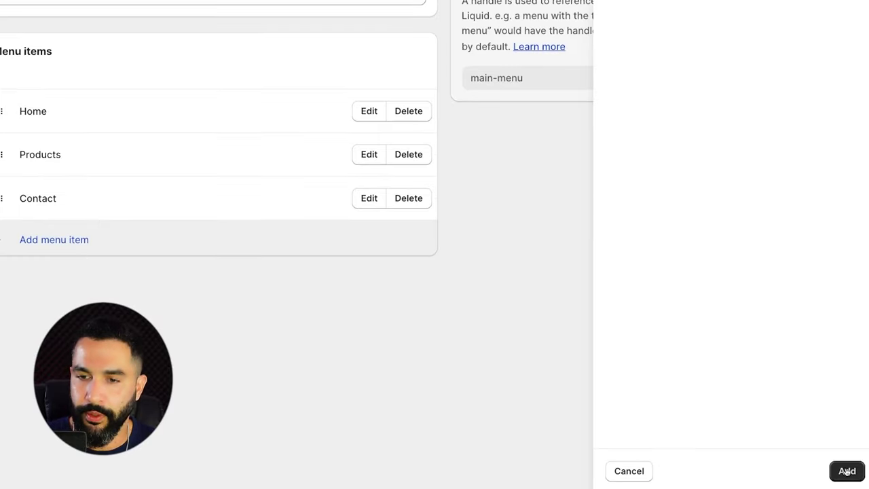
click(847, 469)
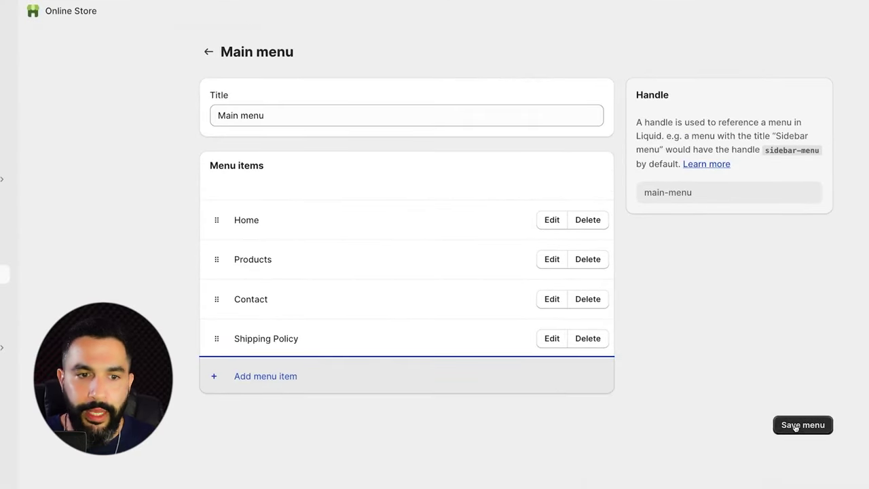
click(795, 426)
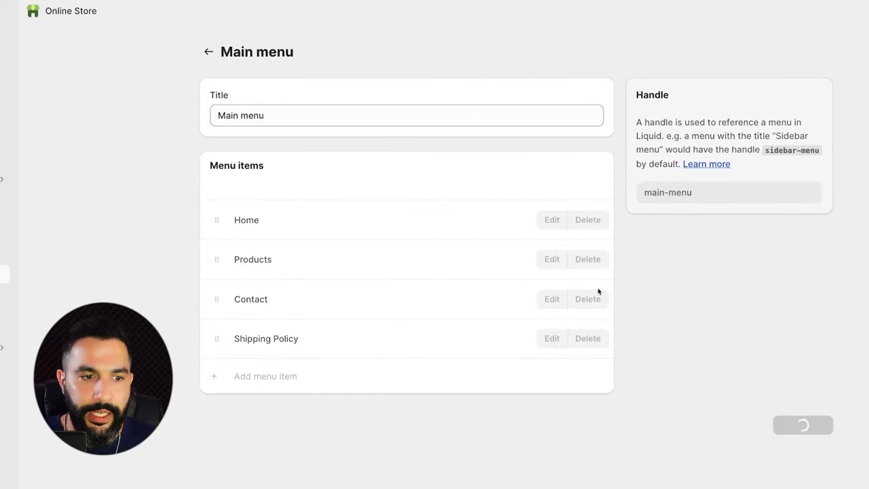
- Add a footer menu item named Privacy Policy linked to the Privacy Policy page and save the menu
click(208, 52)
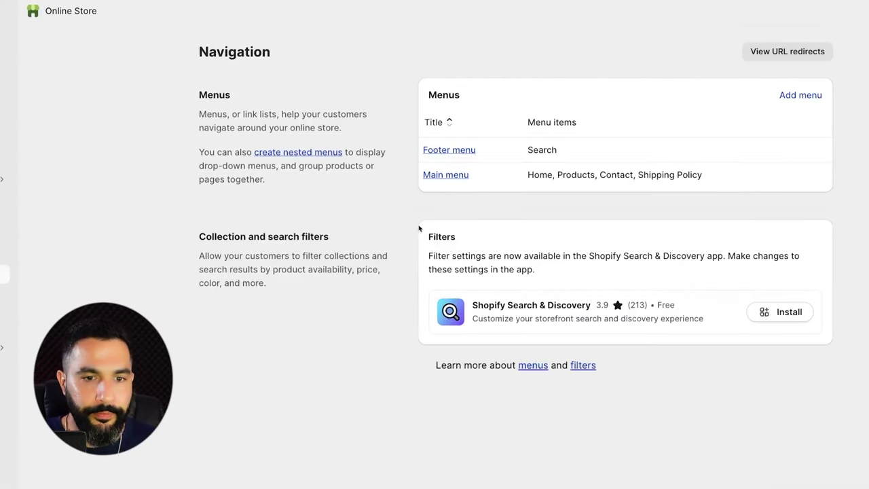
click(457, 153)
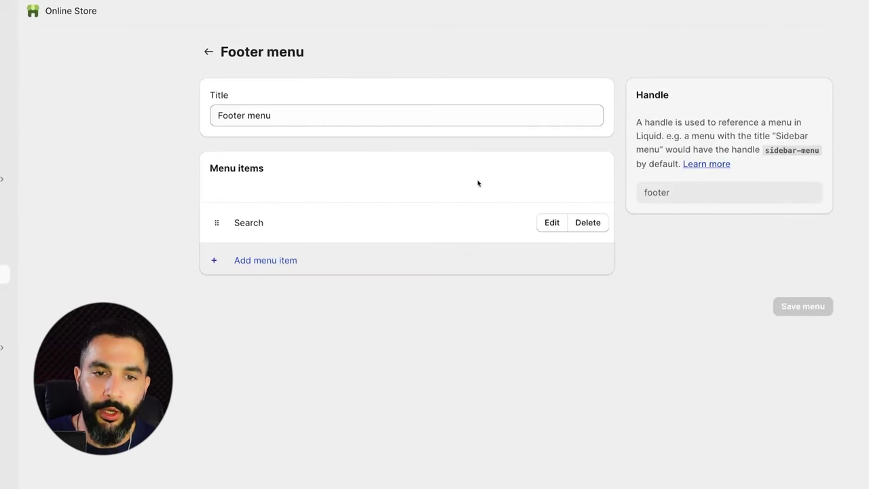
click(261, 261)
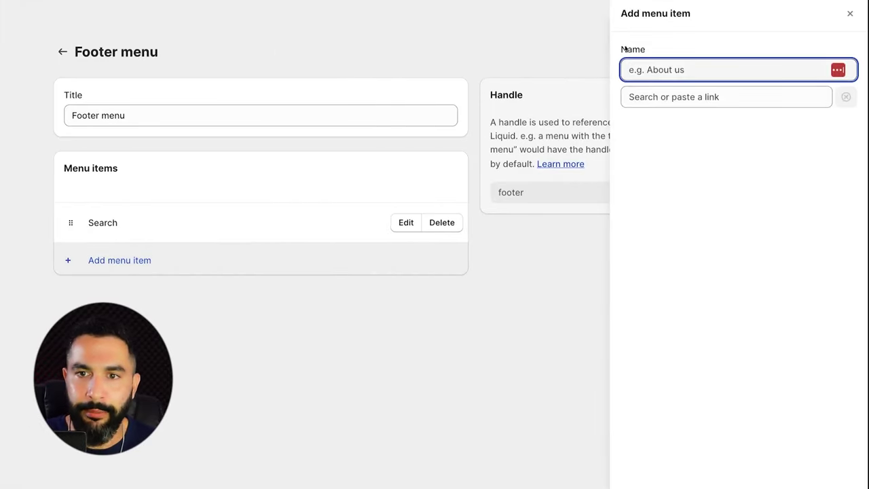
text(Privacy Policy)
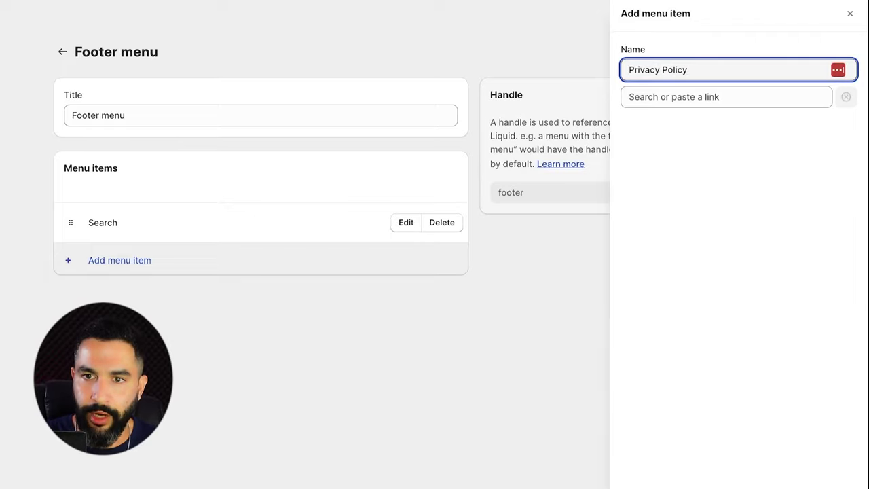
click(726, 97)
click(670, 236)
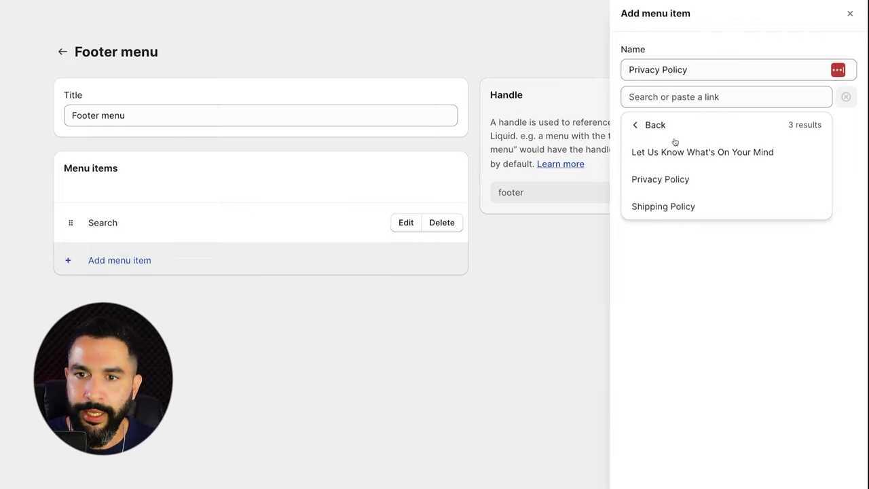
click(658, 181)
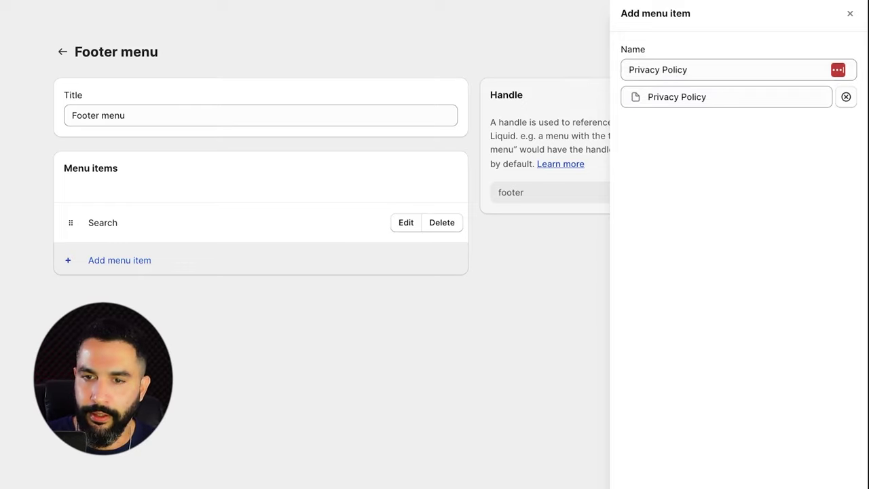
key(Return)
click(633, 347)
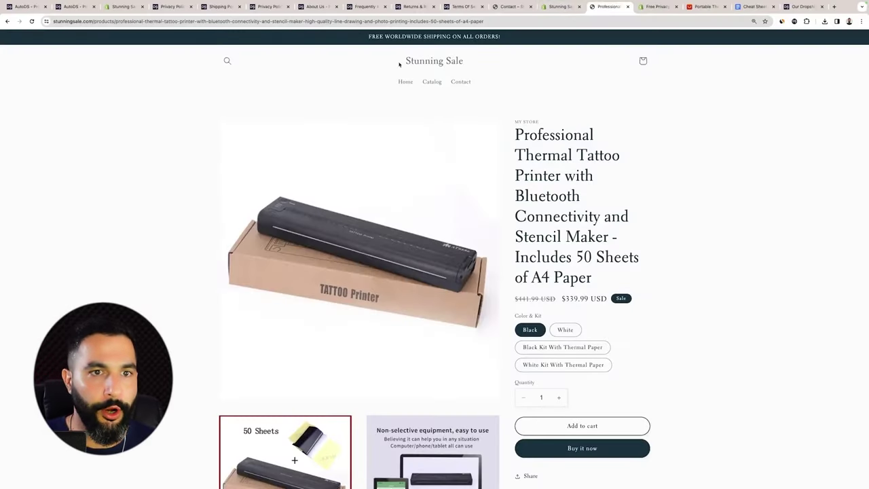
- Check the updated main menu links on the Stunning Sale storefront home page and return to the navigation settings
click(420, 64)
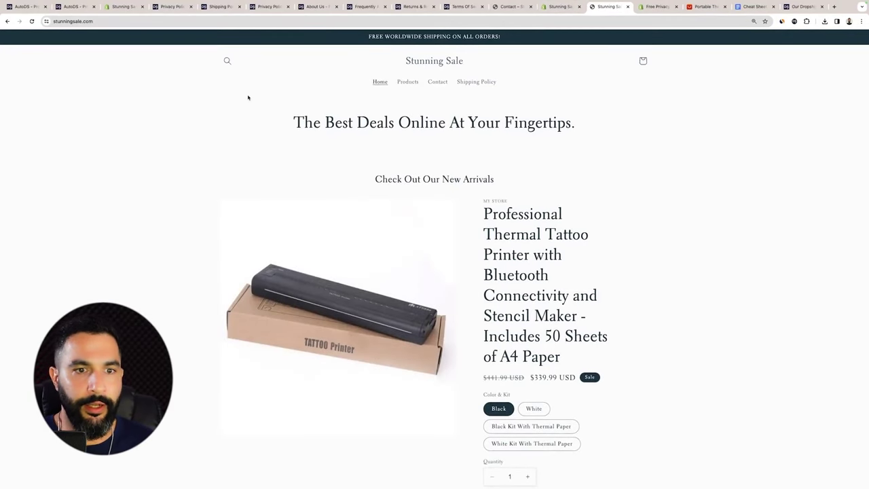
key(super+equal)
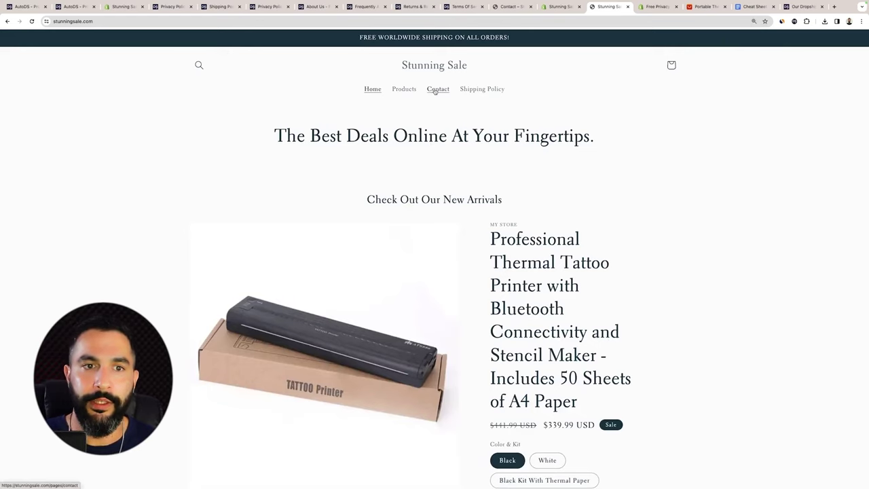
click(564, 7)
click(602, 8)
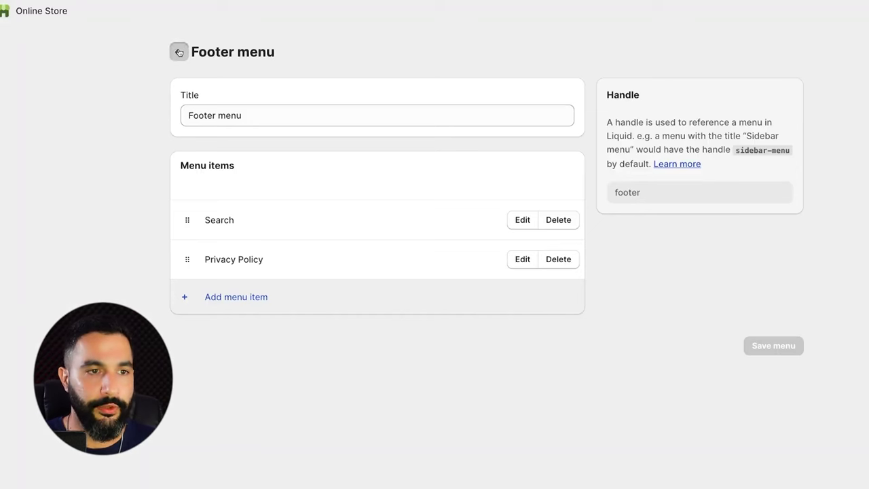
- Open the main menu's Contact item for editing and replace its name with text beginning "Get In"
click(179, 50)
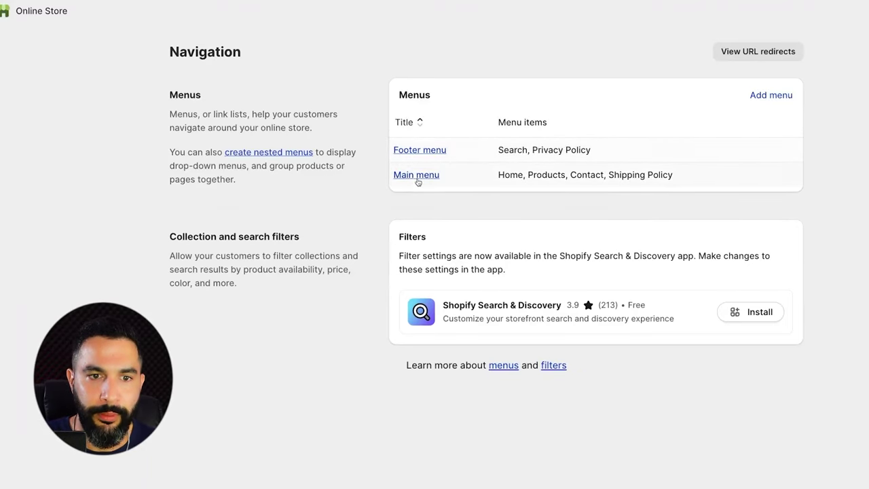
click(417, 175)
click(516, 302)
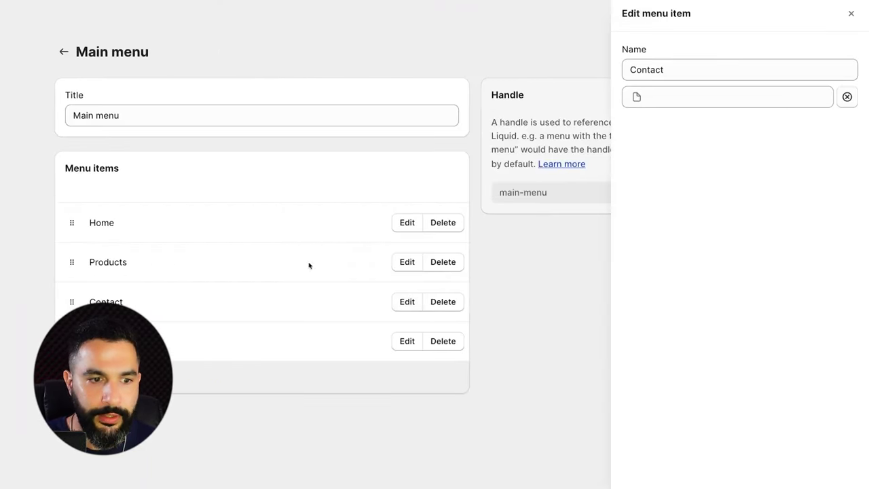
triple_click(708, 76)
text(Get In R)
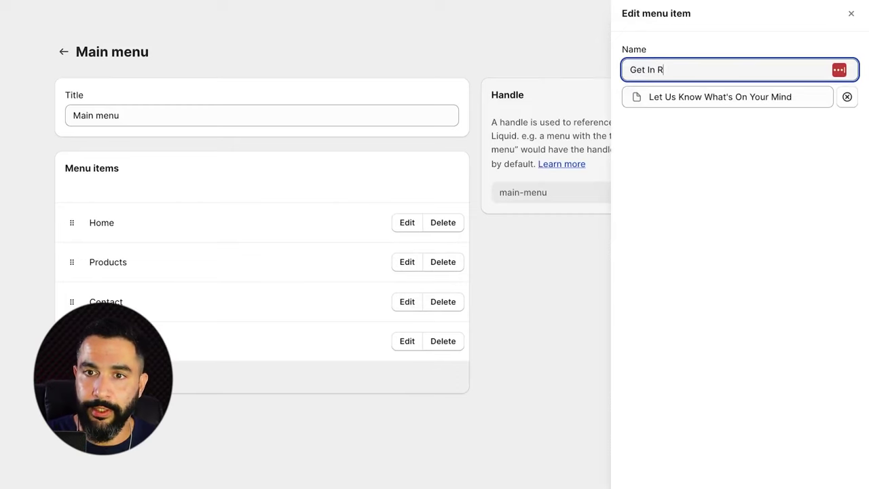
- Rename the Contact item in the main menu to Get In Touch and reload the storefront
text(In T)
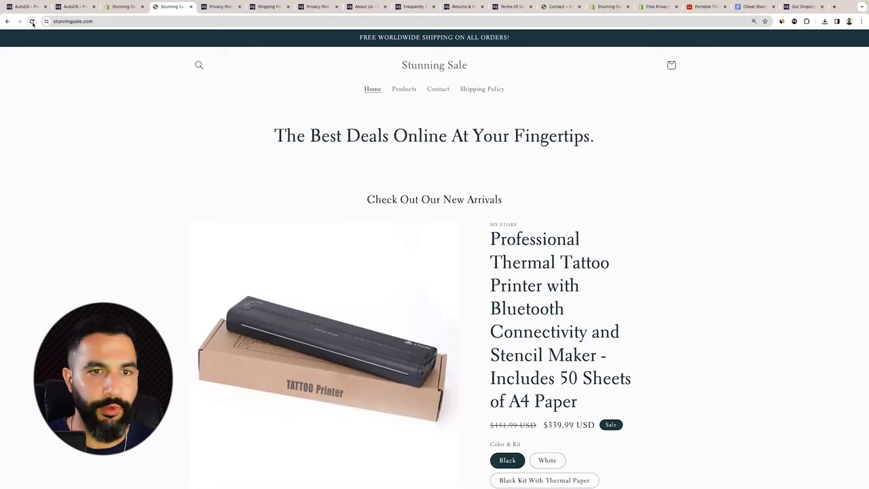
key(super+r)
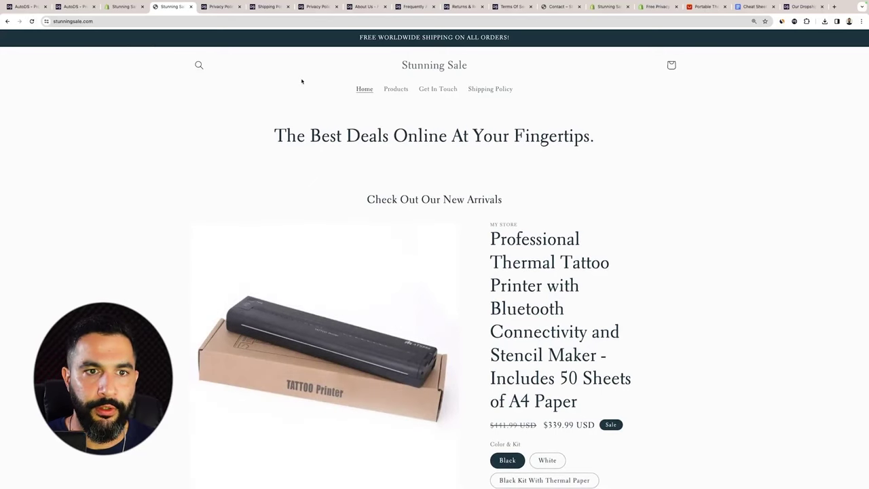
- Check the Get In Touch page and its contact form on the storefront, and return to the home page
click(438, 89)
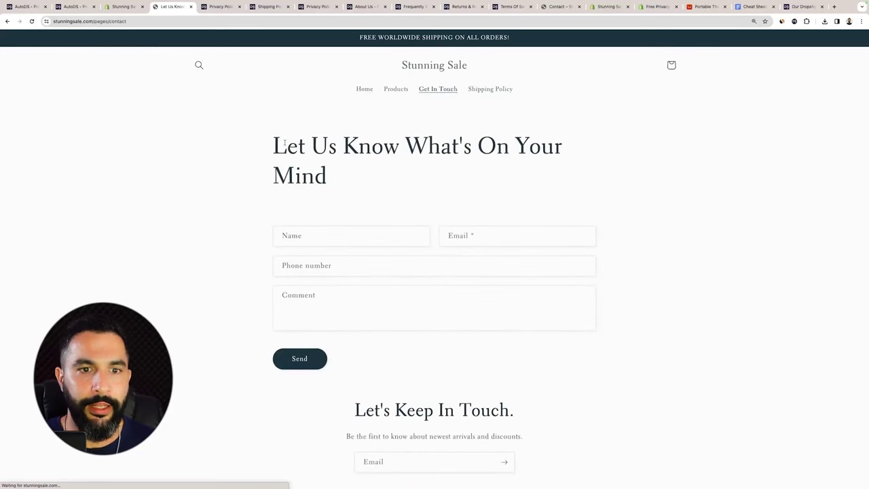
scroll(372, 176, down, 3)
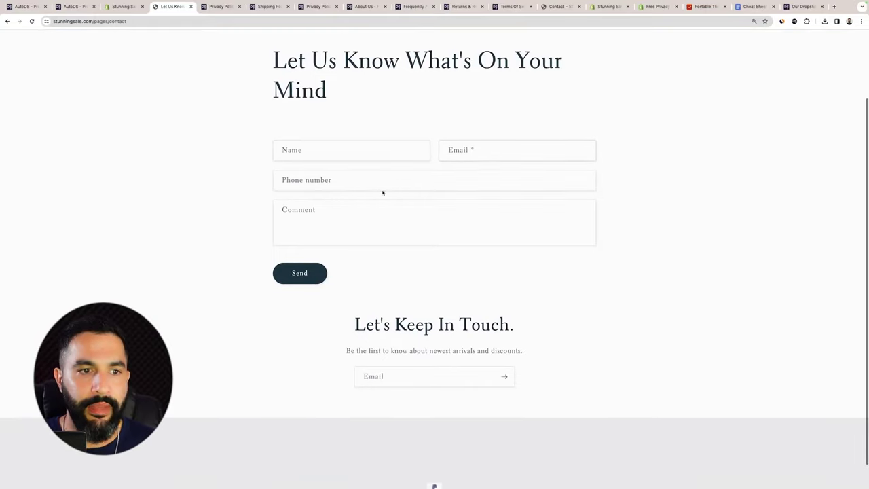
click(316, 187)
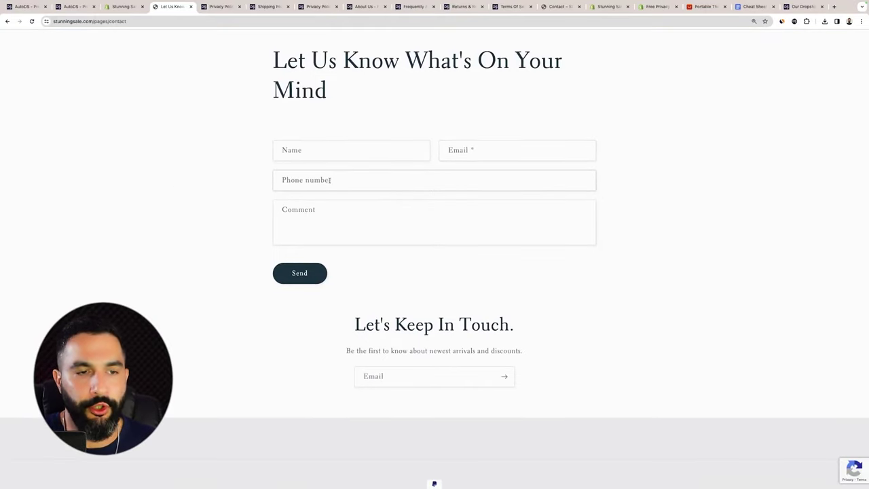
scroll(330, 180, up, 3)
scroll(269, 77, left, 5)
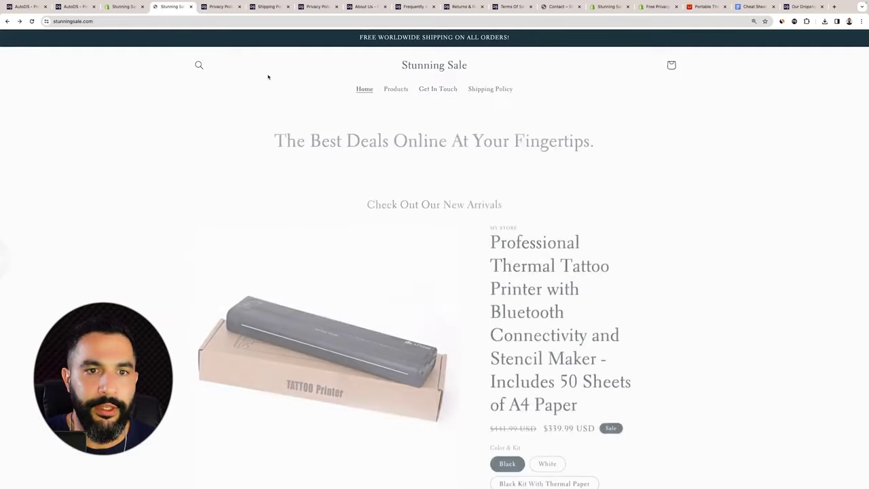
- Read through the Shipping Policy page on the storefront and return to the home page
click(493, 93)
scroll(508, 106, down, 4)
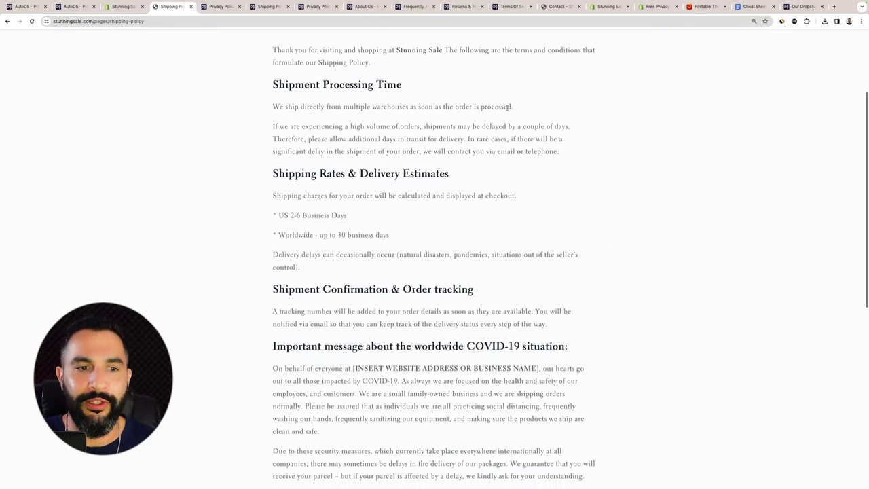
scroll(508, 106, down, 9)
scroll(504, 114, up, 10)
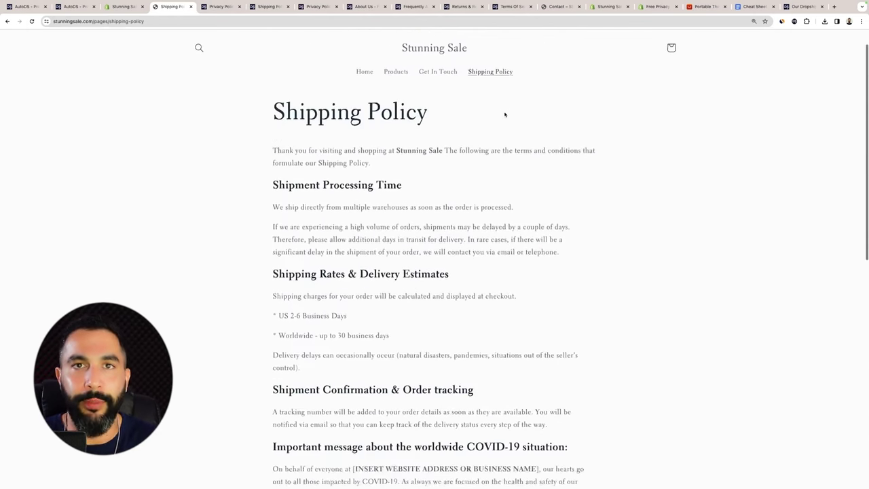
scroll(491, 105, up, 2)
scroll(491, 105, left, 5)
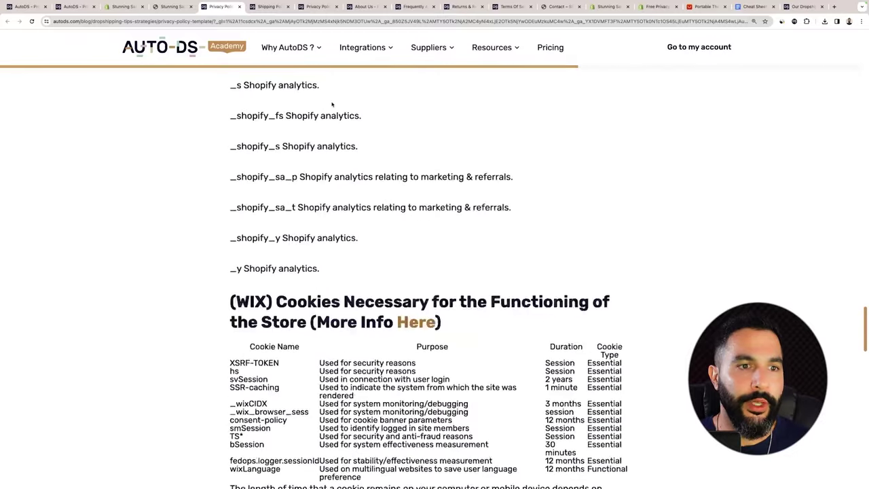
- Look over the AutoDS policy page templates, from Privacy Policy through the FAQ and Returns to Terms Of Service
scroll(326, 44, up, 10)
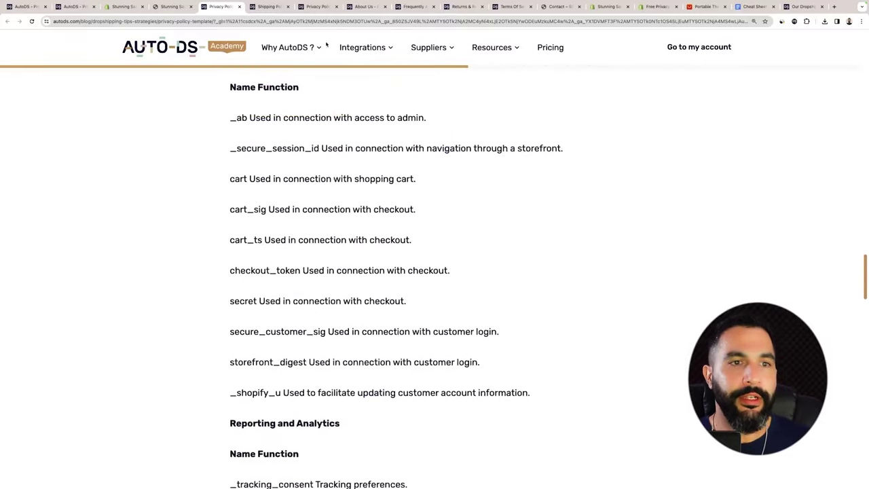
click(318, 7)
click(365, 7)
click(410, 6)
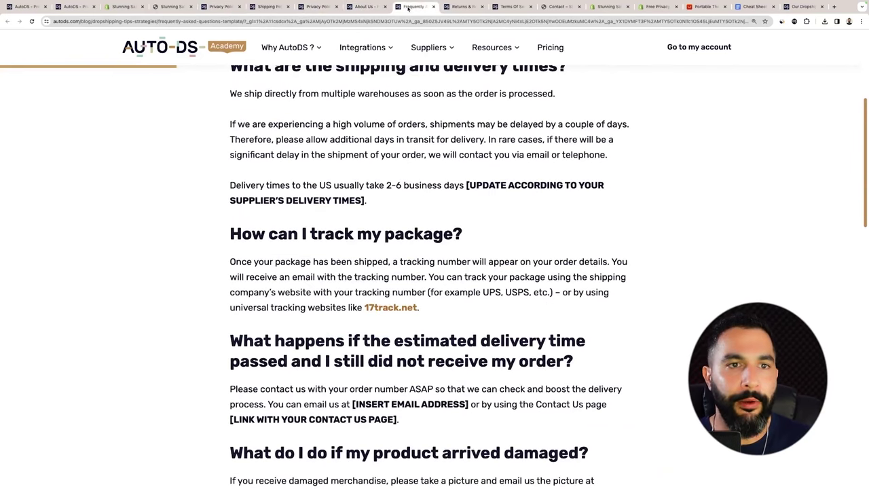
click(456, 7)
click(510, 6)
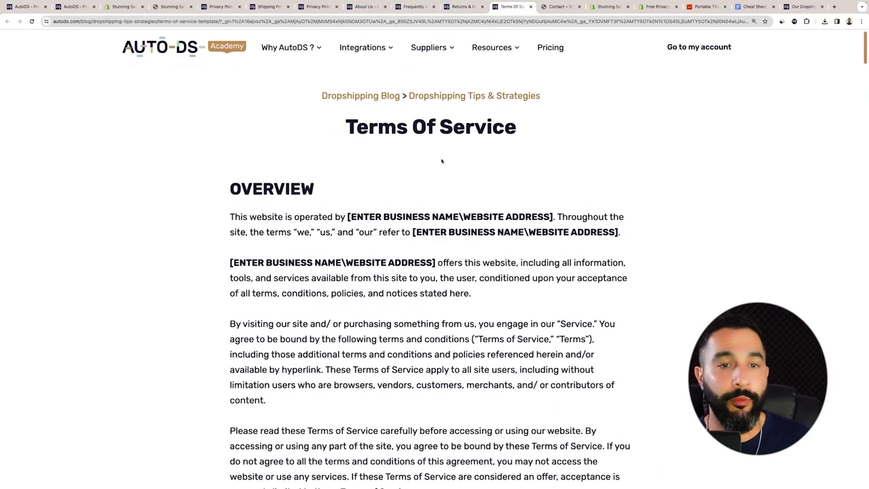
scroll(438, 172, down, 5)
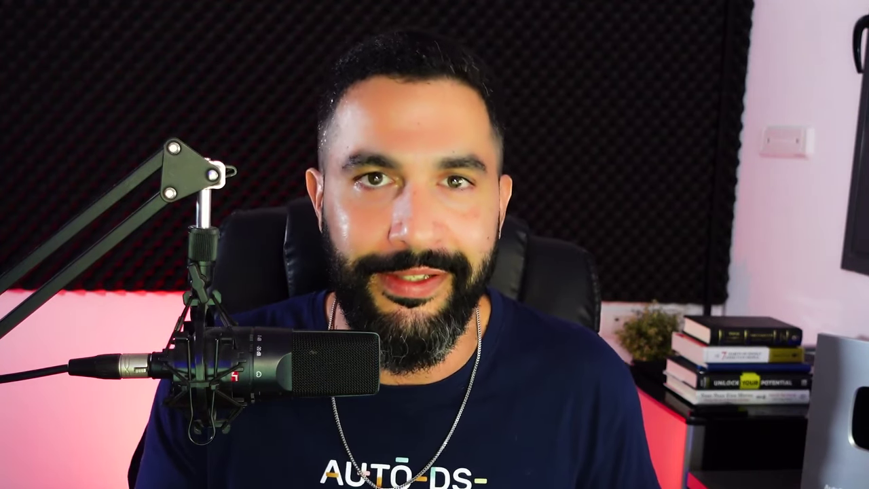
- Review the Payment Settings and Shipping Zones entries under Step 7 of the cheat sheet document
drag(302, 240, 193, 245)
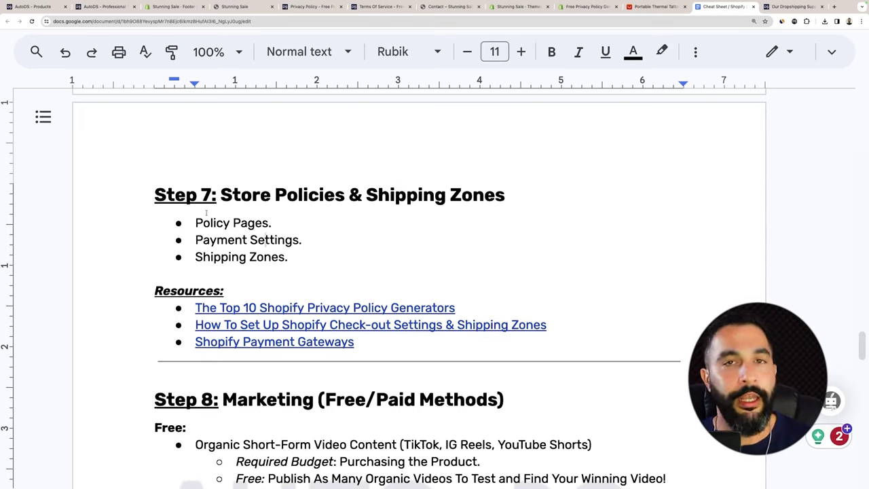
drag(292, 258, 190, 261)
click(240, 256)
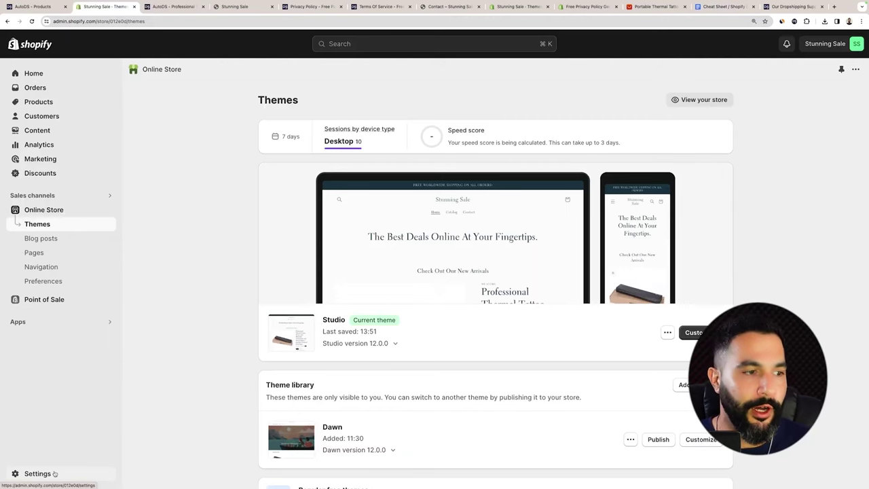
- Open the store's payment settings and check the purchase options on the tattoo printer's storefront product page
click(58, 473)
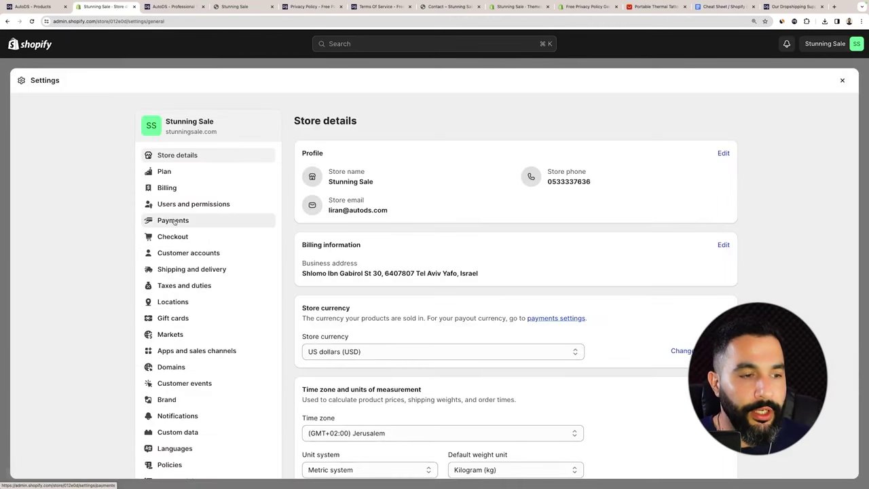
click(197, 221)
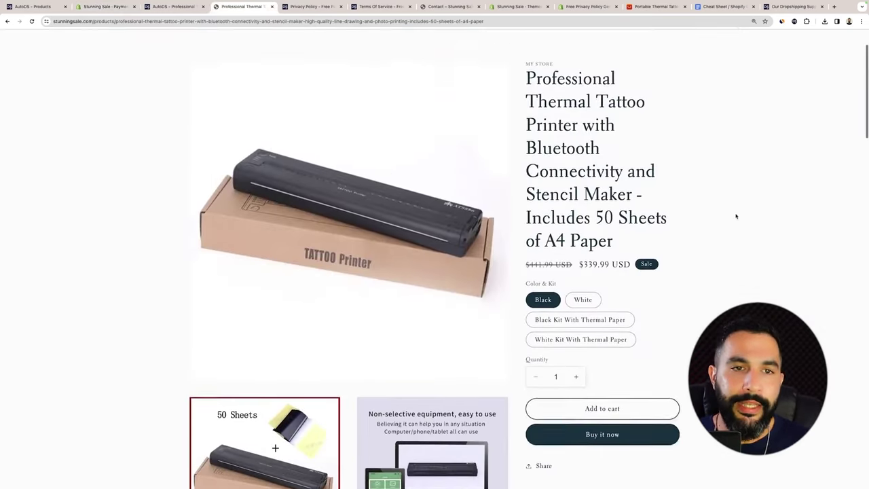
scroll(736, 214, down, 5)
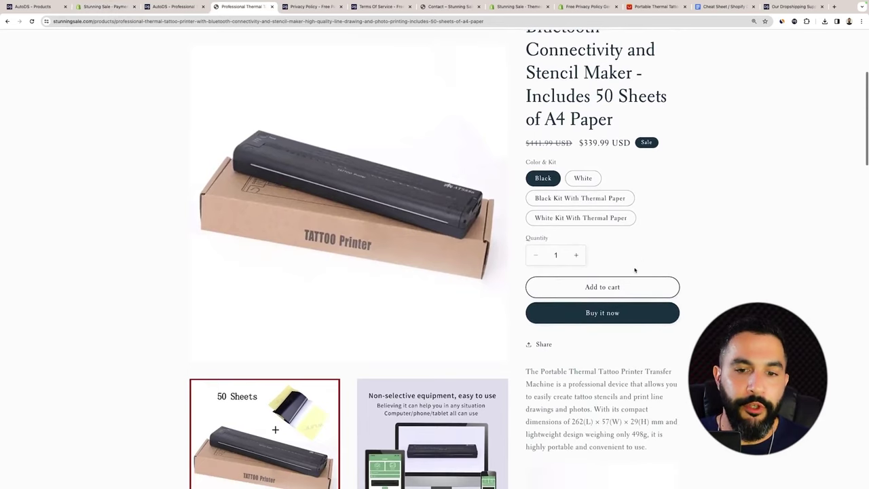
scroll(607, 270, down, 2)
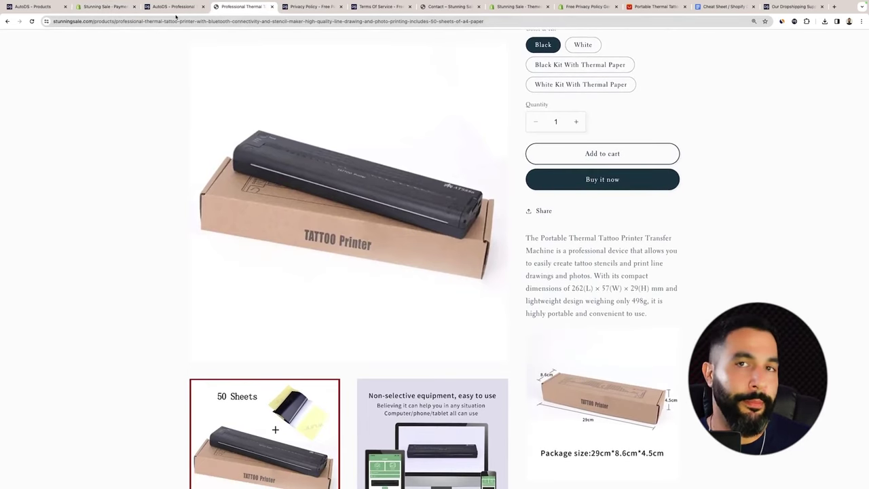
- Return to the store's payment settings and browse the list of third-party payment providers
click(121, 8)
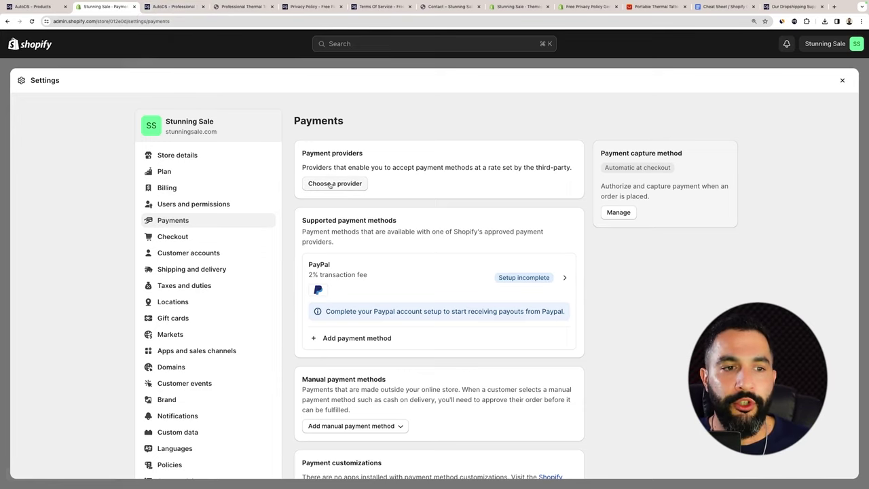
click(361, 184)
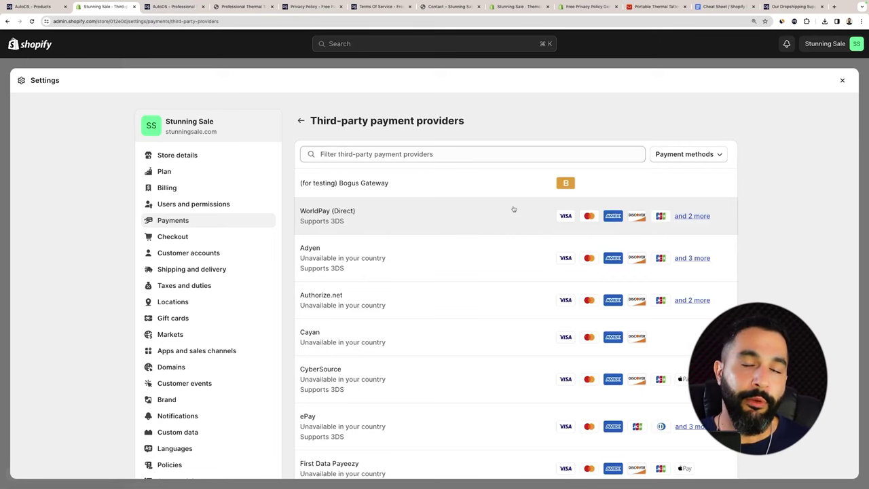
scroll(515, 202, down, 10)
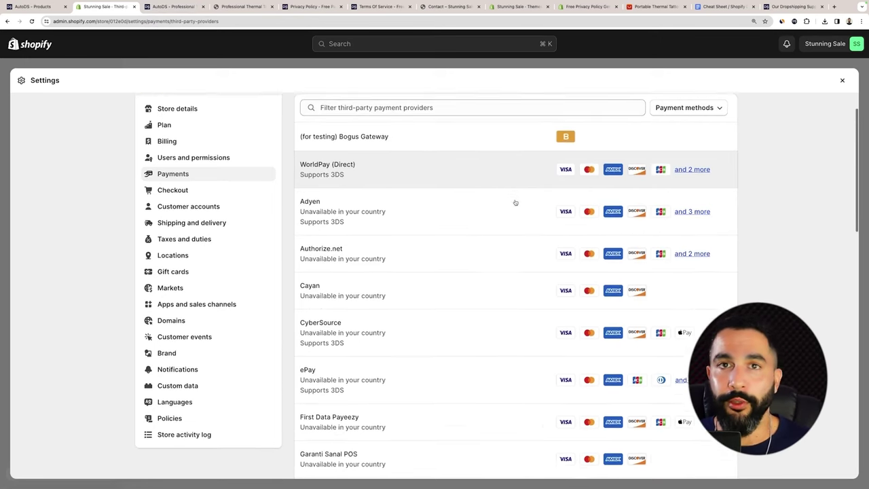
scroll(431, 149, up, 10)
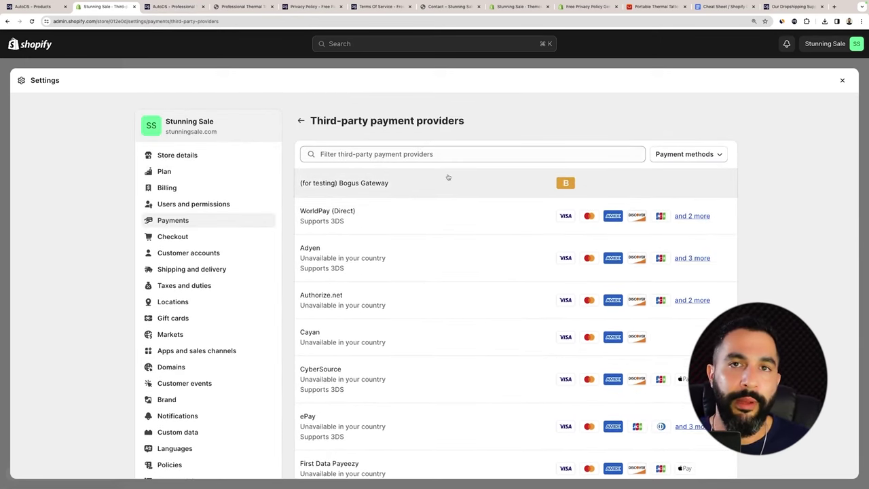
scroll(446, 179, down, 4)
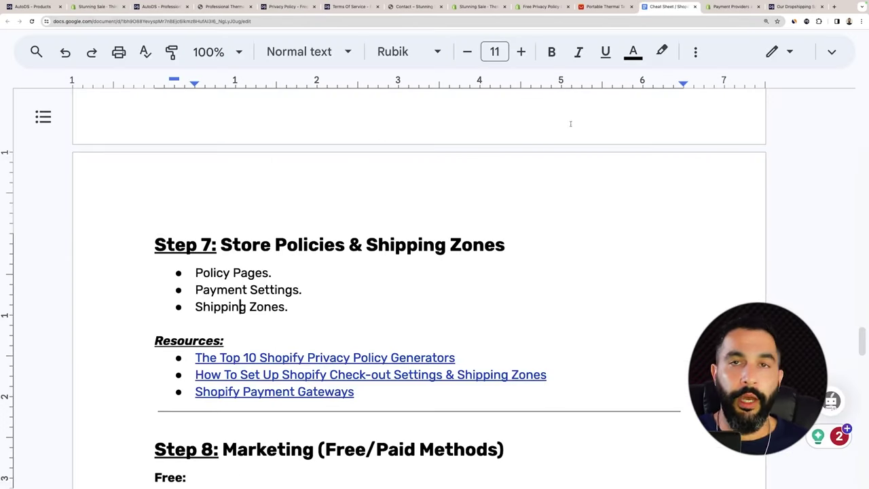
- Locate the Shopify Payment Gateways resource under Step 7 and bring its page beside the store admin tab
scroll(570, 124, down, 1)
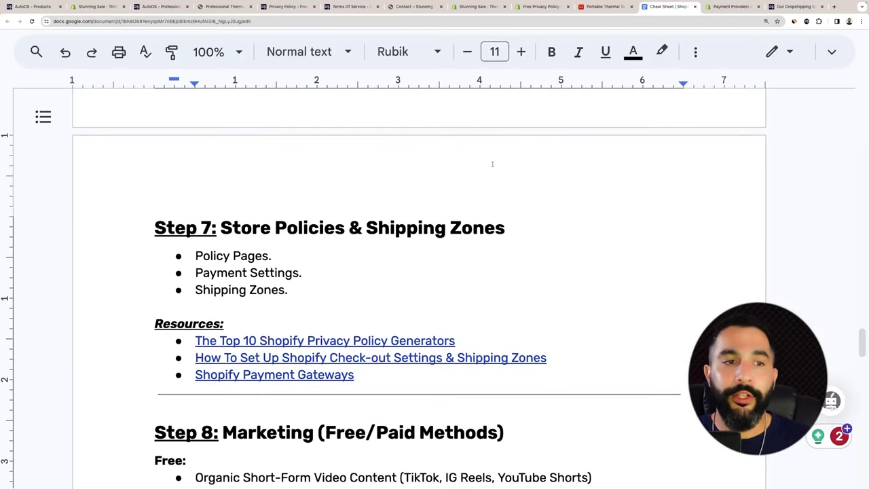
click(245, 374)
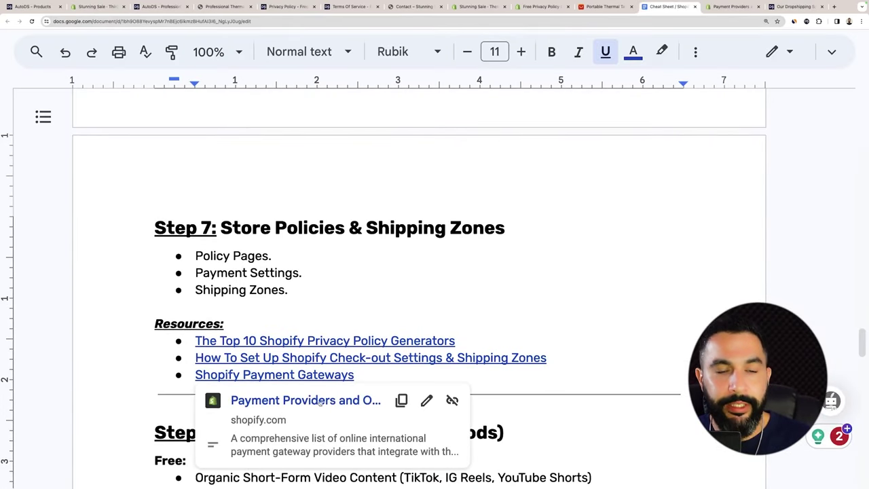
drag(730, 6, 162, 10)
- Filter Shopify's payment gateway list by country to United States
scroll(285, 190, down, 10)
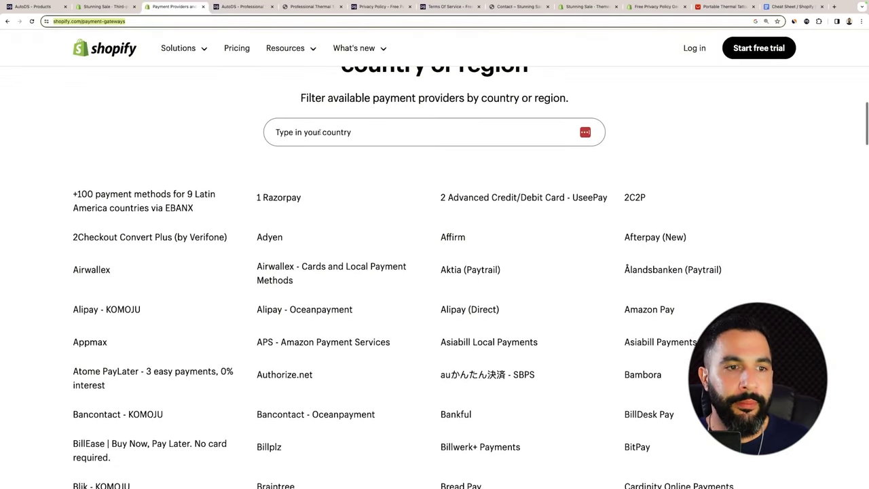
click(320, 130)
text(united stat)
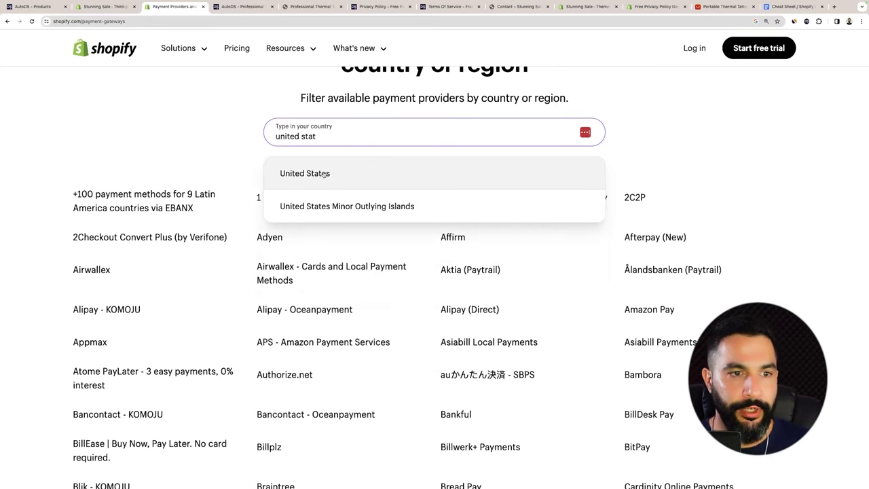
click(312, 175)
- Look through the payment providers available in the United States, highlighting BitPay
scroll(360, 164, down, 3)
scroll(361, 164, up, 1)
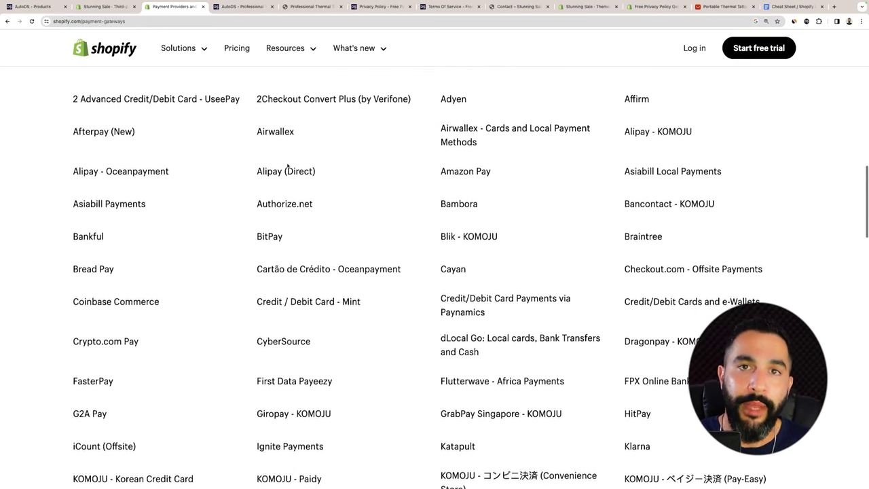
scroll(287, 170, up, 1)
scroll(442, 150, down, 3)
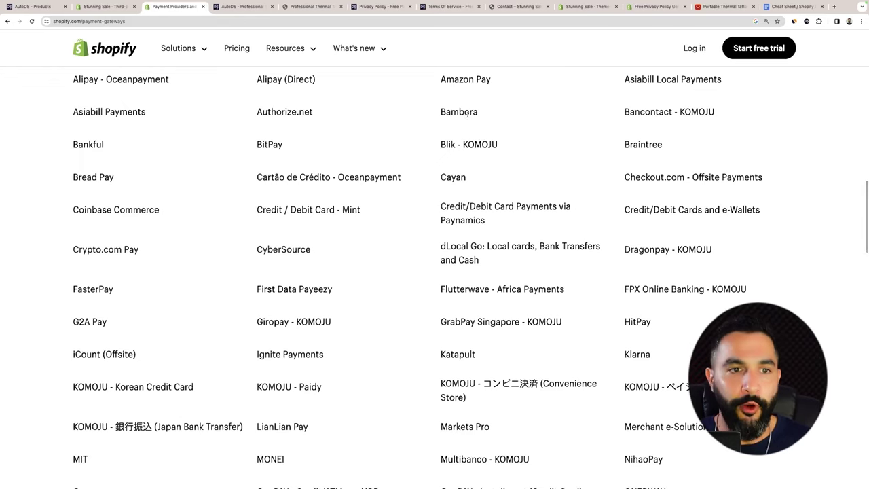
double_click(264, 144)
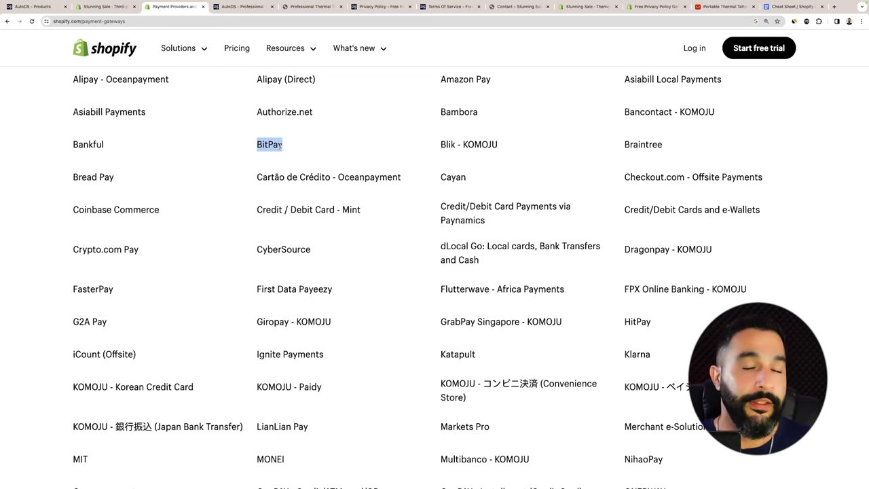
scroll(282, 146, down, 5)
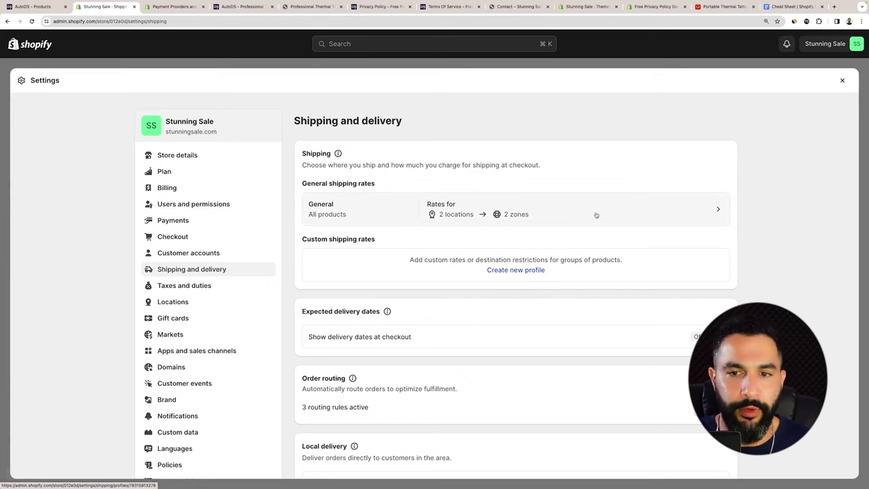
- Open the General shipping rates profile and examine its domestic and international zones, including United States in the international country list
click(541, 214)
scroll(516, 224, down, 3)
scroll(518, 240, up, 1)
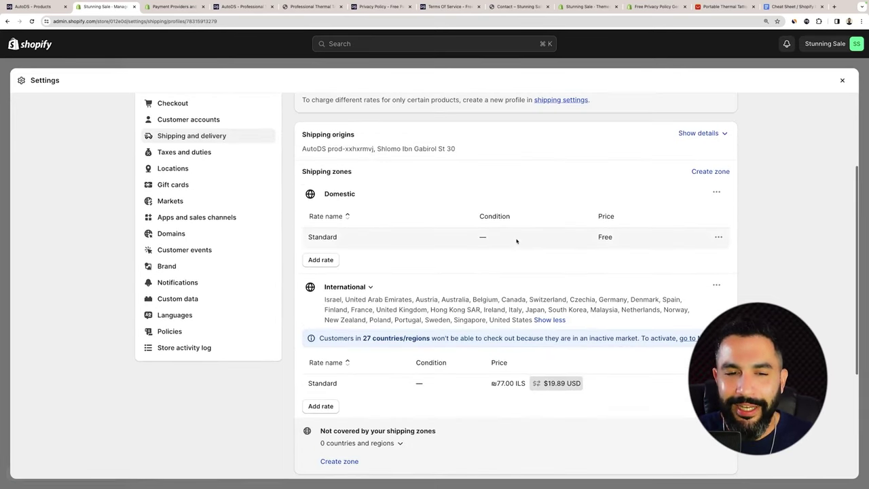
key(super+plus)
scroll(519, 268, down, 5)
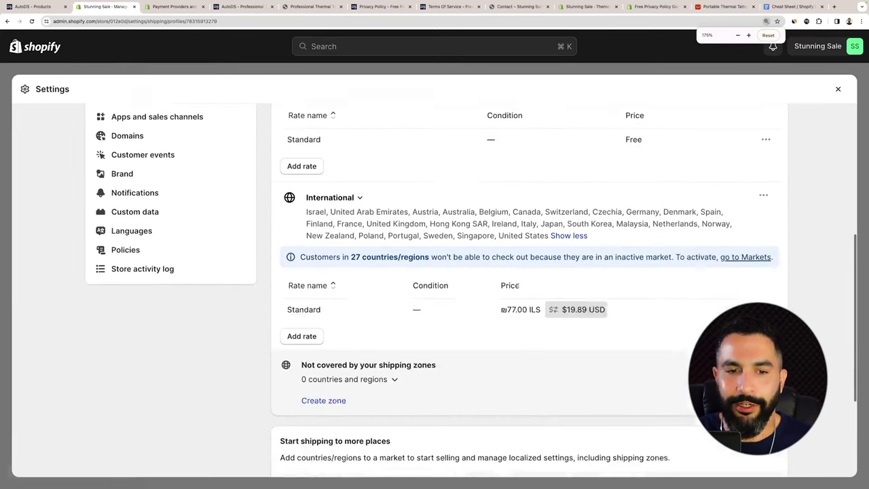
drag(504, 213, 547, 214)
click(547, 214)
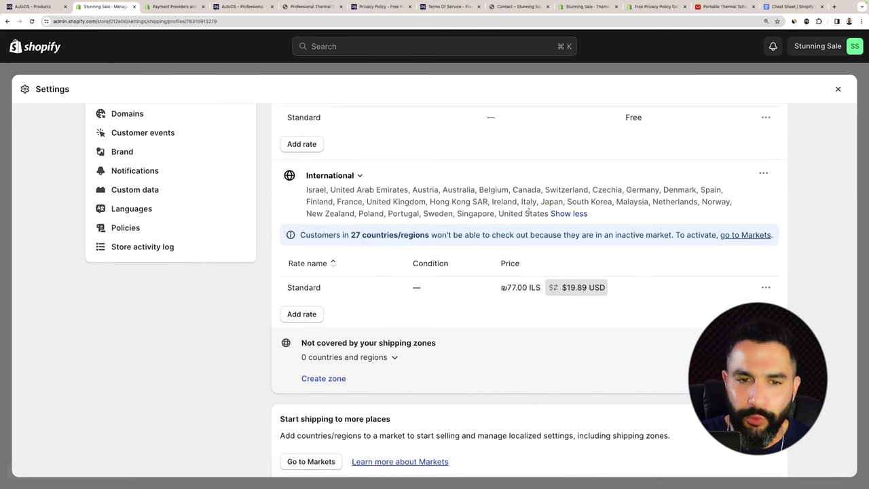
- Delete the domestic shipping zone and the International zone's Standard rate from the General shipping profile
scroll(747, 272, up, 5)
click(763, 252)
click(740, 296)
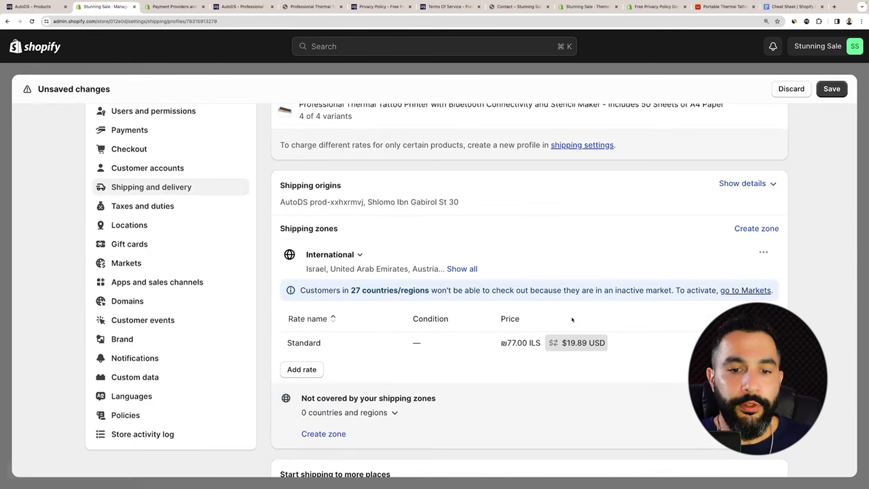
scroll(530, 271, up, 2)
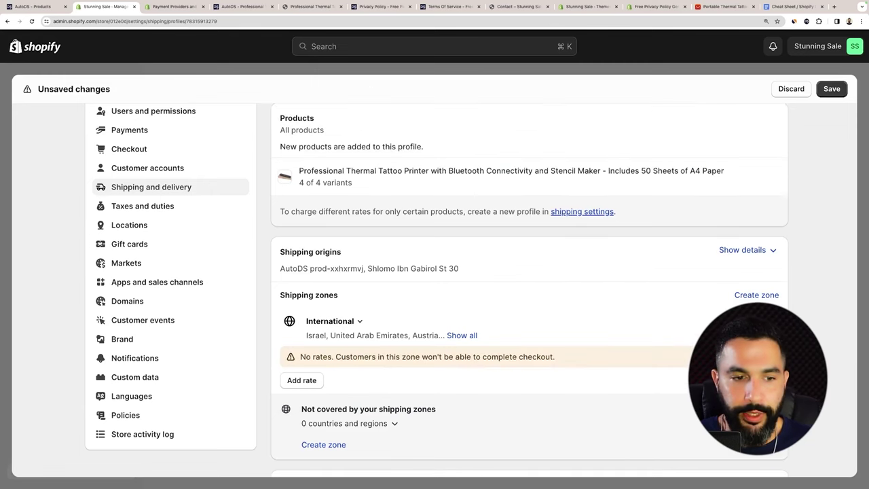
click(360, 321)
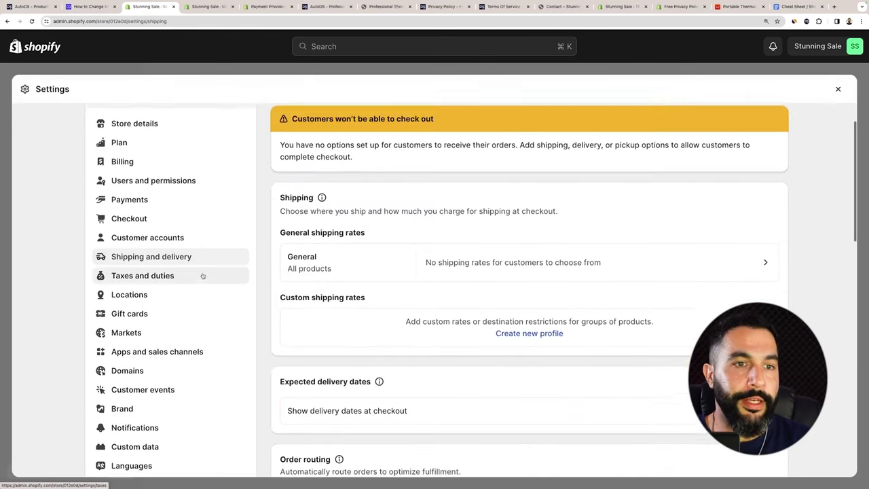
- Start adding a new store location in the Locations settings and name it USA Warehouse
scroll(147, 300, down, 1)
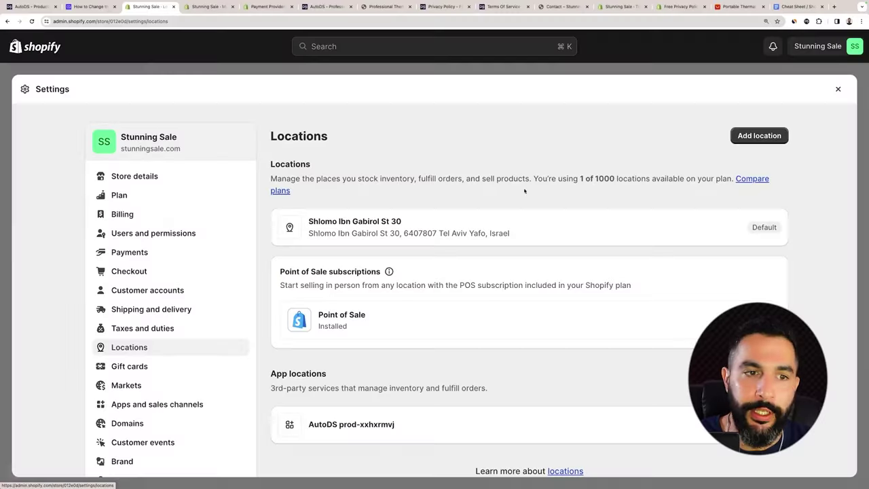
click(759, 135)
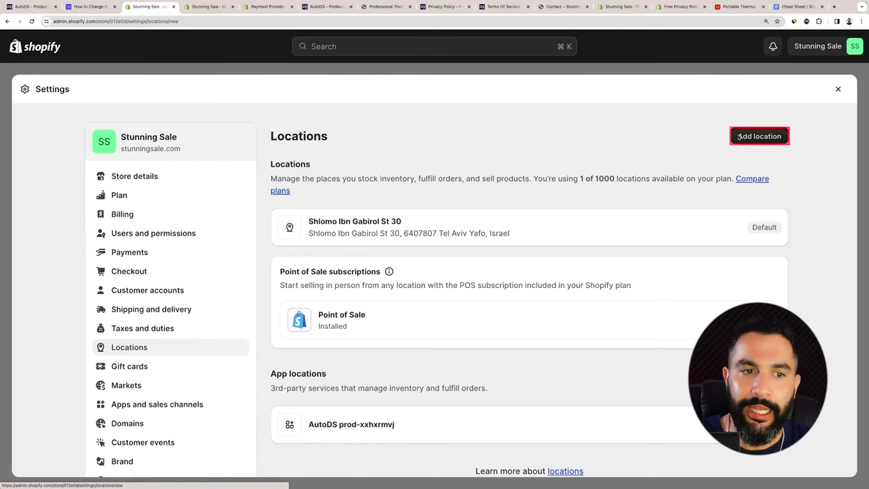
text(USA Wa)
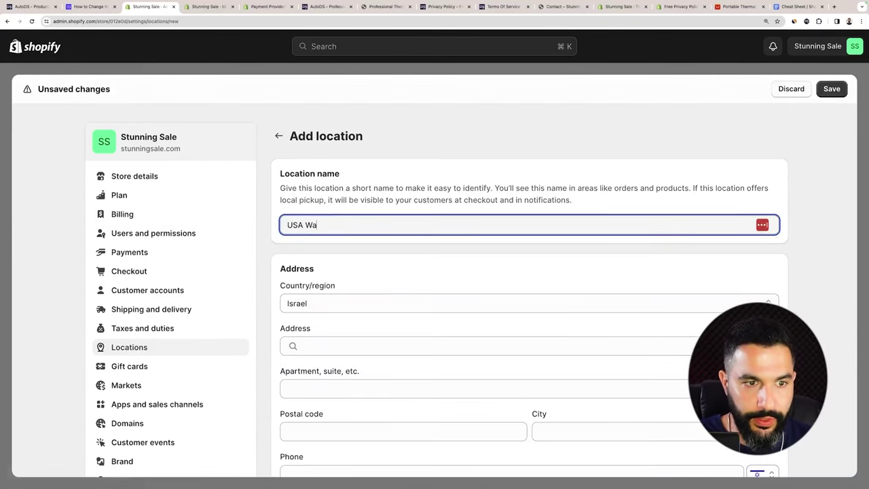
text(rehouse)
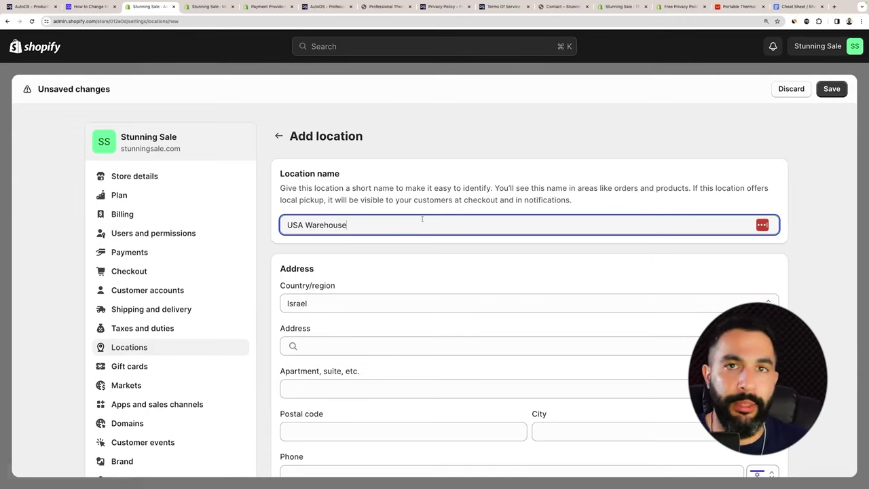
- Try China in place of USA in the new location's name, and restore the name USA Warehouse
double_click(299, 225)
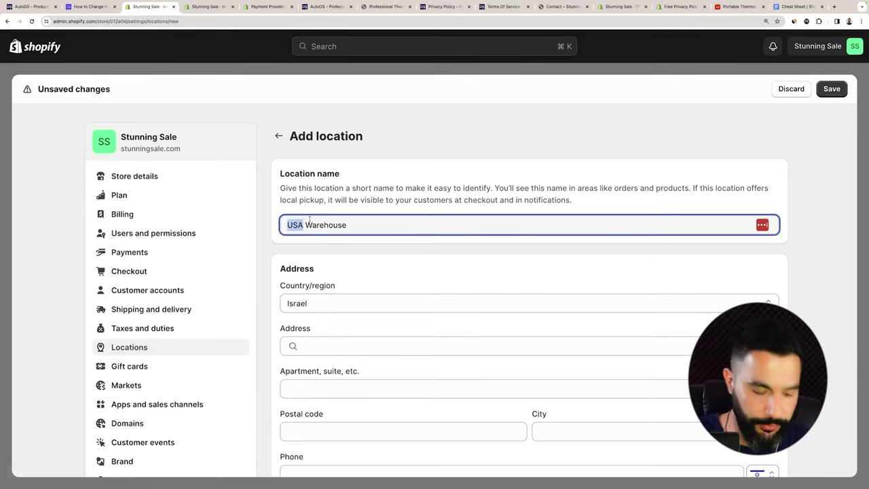
text(China)
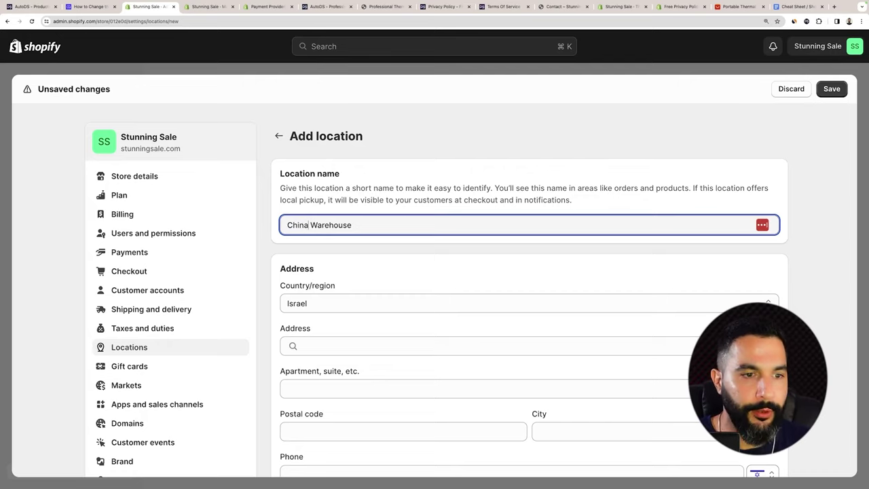
key(BackSpace)
key(BackSpace)
key(BackSpace)
key(BackSpace)
key(BackSpace)
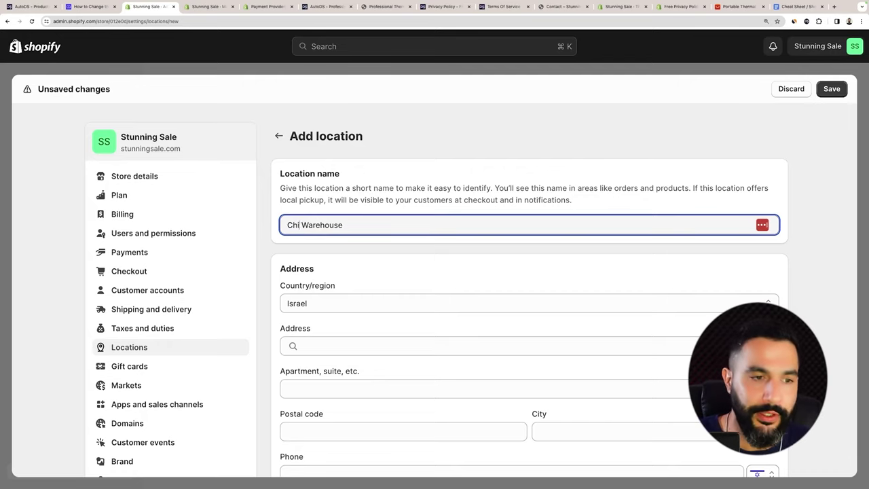
text(USA)
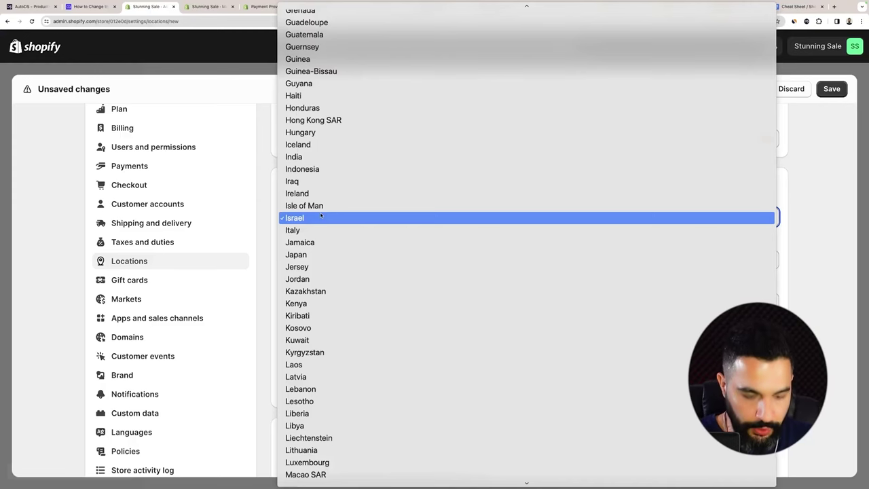
- Look for United States in the new location's country/region list
scroll(322, 216, down, 15)
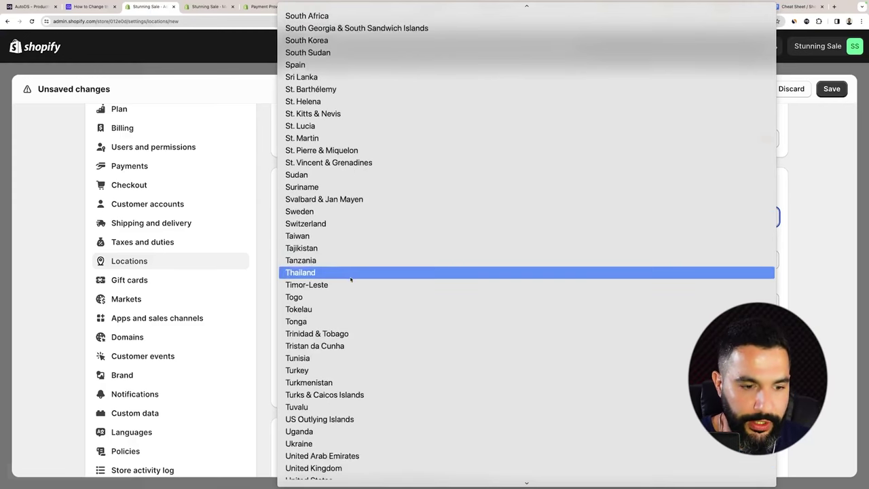
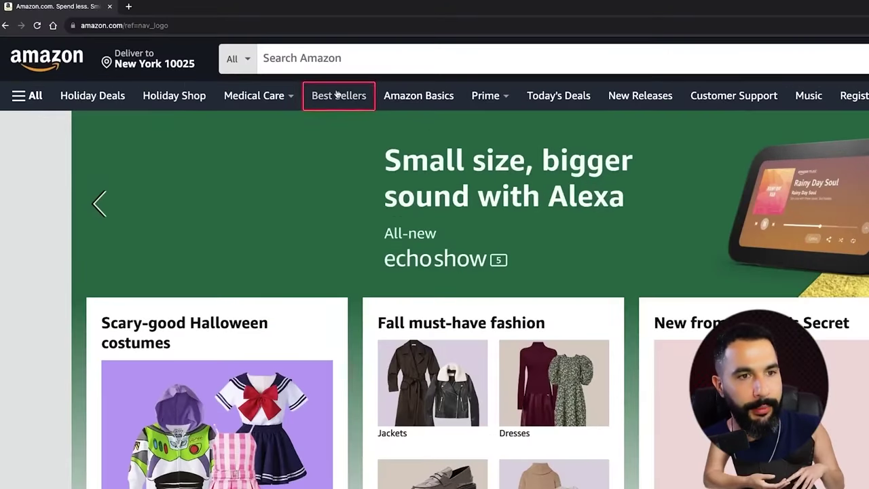
- On Amazon, go through Best Sellers to Movers & Shakers and open the Fullstar Vegetable Chopper under Kitchen & Dining
click(338, 94)
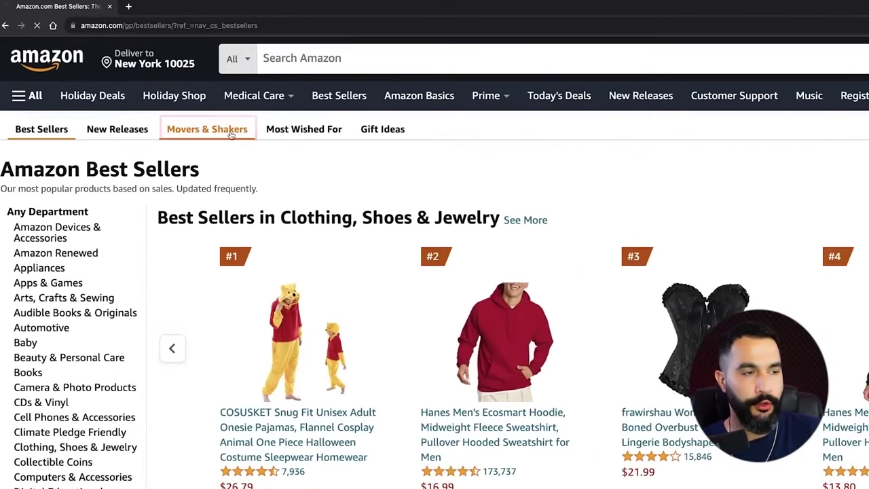
click(150, 93)
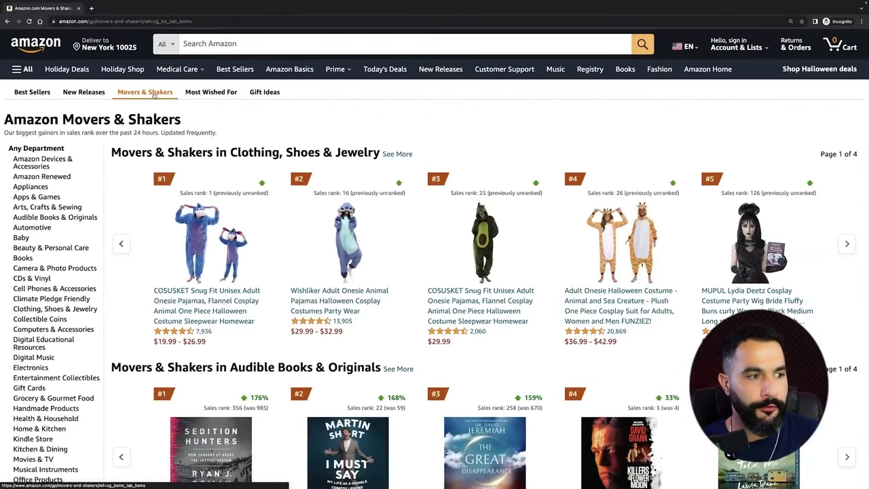
scroll(216, 175, down, 4)
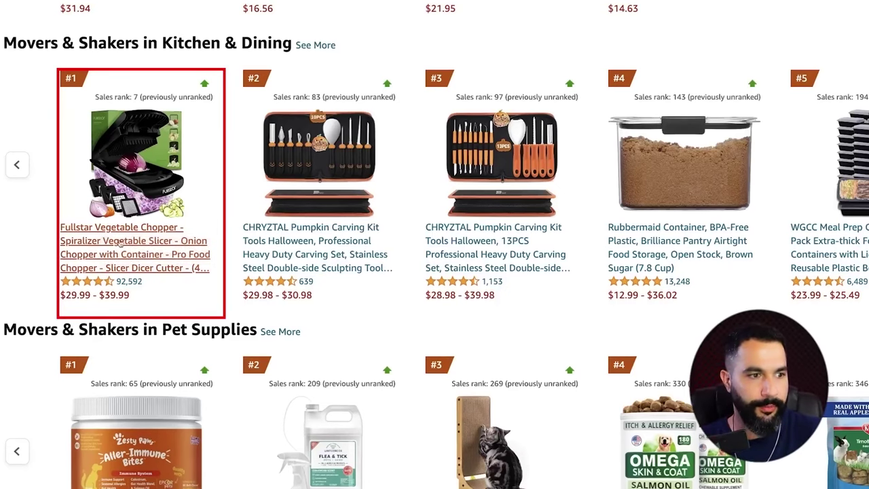
click(140, 233)
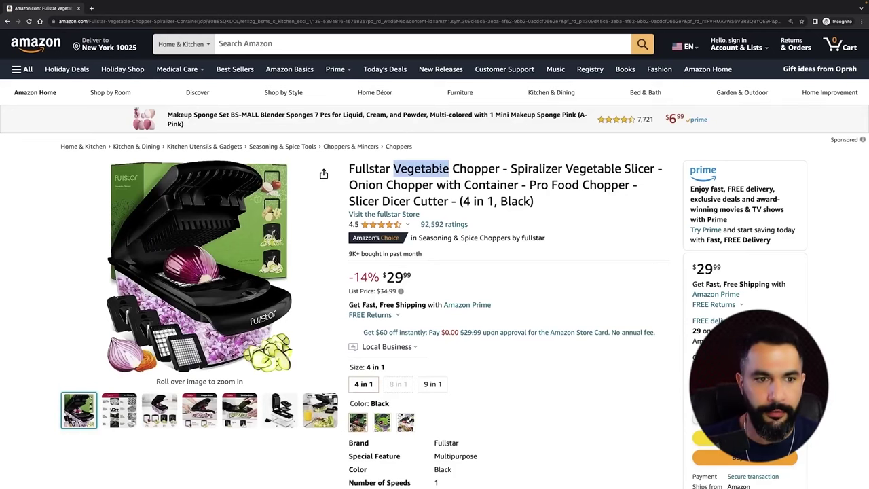
- Search Amazon for "Vegetable Chopper - Spiralizer", copied from the product's title
drag(448, 168, 536, 170)
key(ctrl+c)
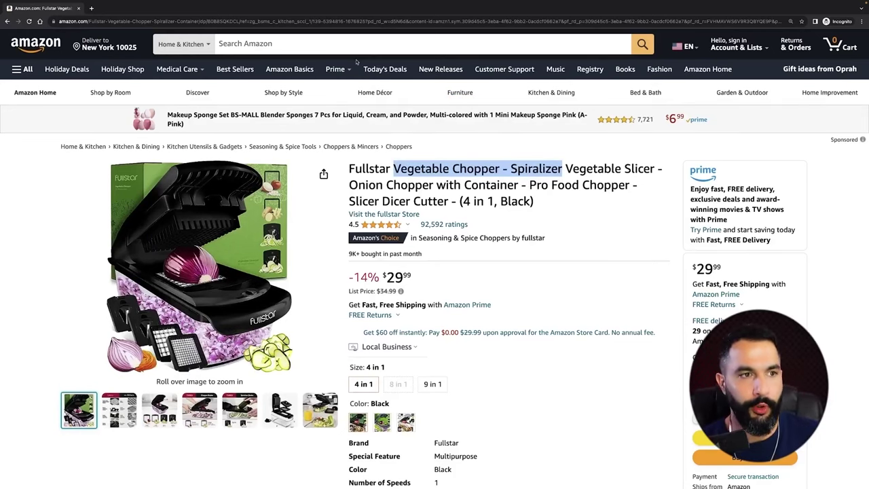
click(346, 45)
key(ctrl+v)
key(Return)
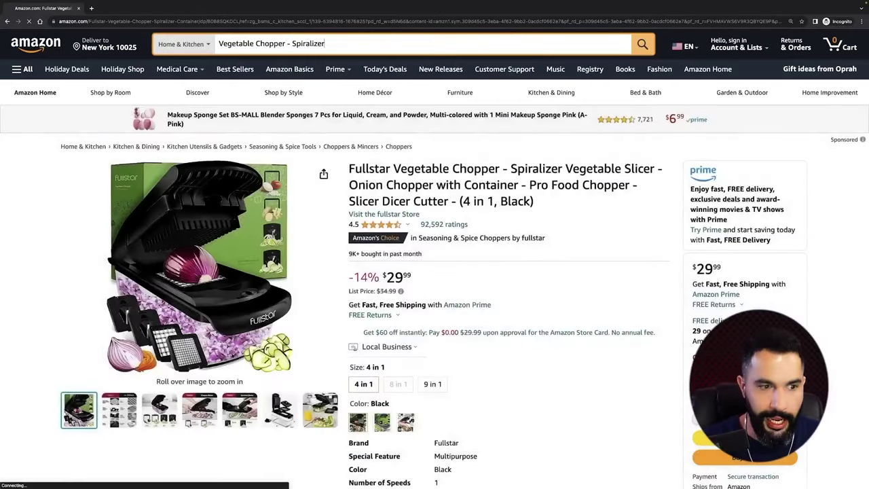
- Compare the vegetable choppers in the search results by price, ratings and past-month purchases
scroll(429, 76, down, 5)
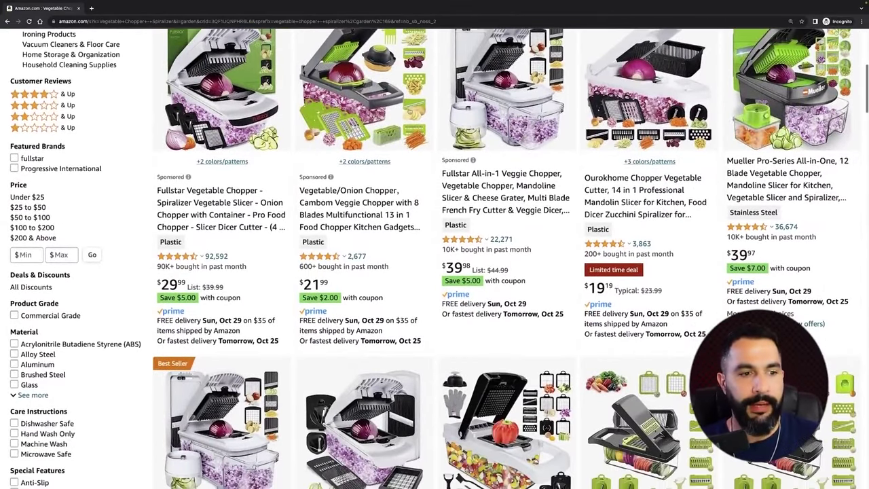
scroll(199, 260, down, 1)
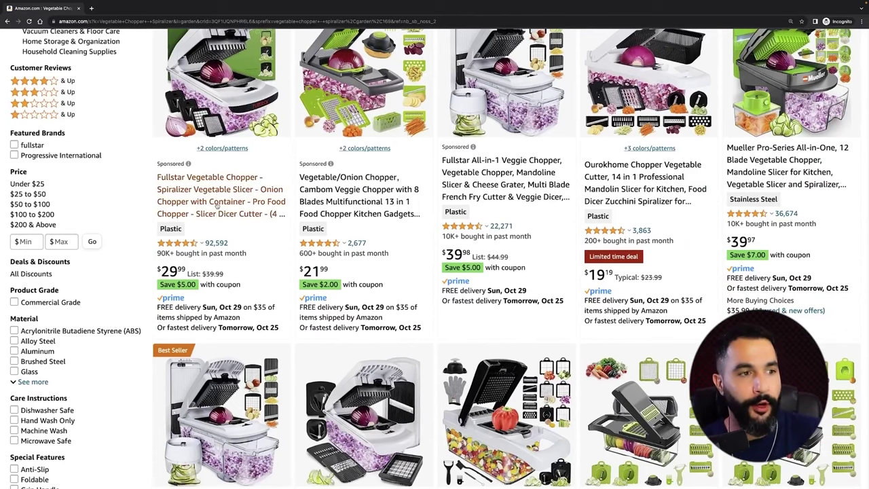
scroll(217, 207, up, 2)
scroll(163, 353, up, 2)
scroll(163, 353, down, 3)
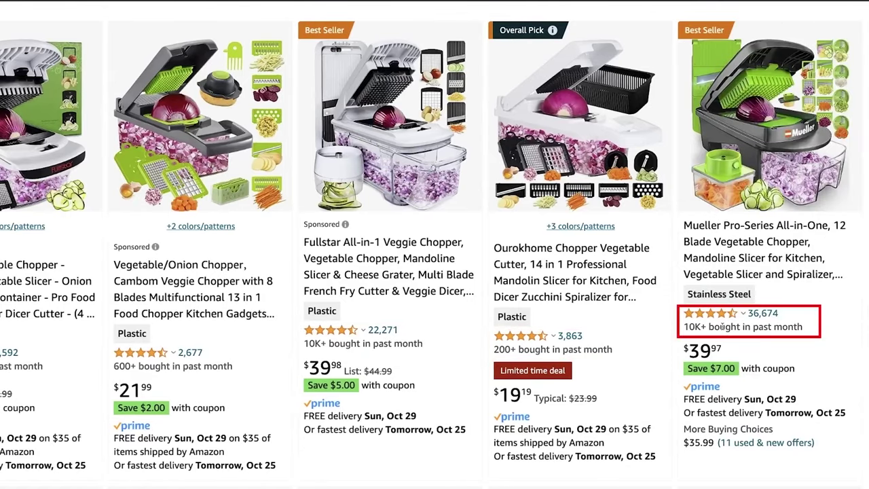
scroll(723, 326, down, 5)
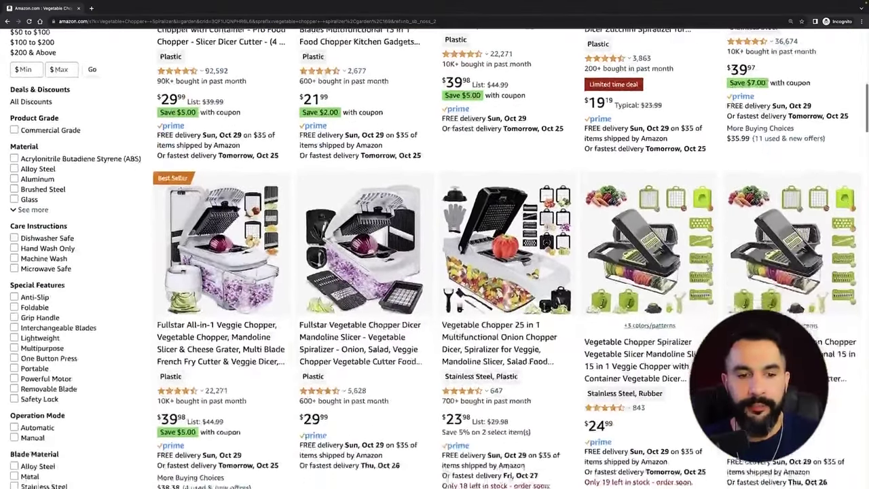
scroll(435, 258, down, 6)
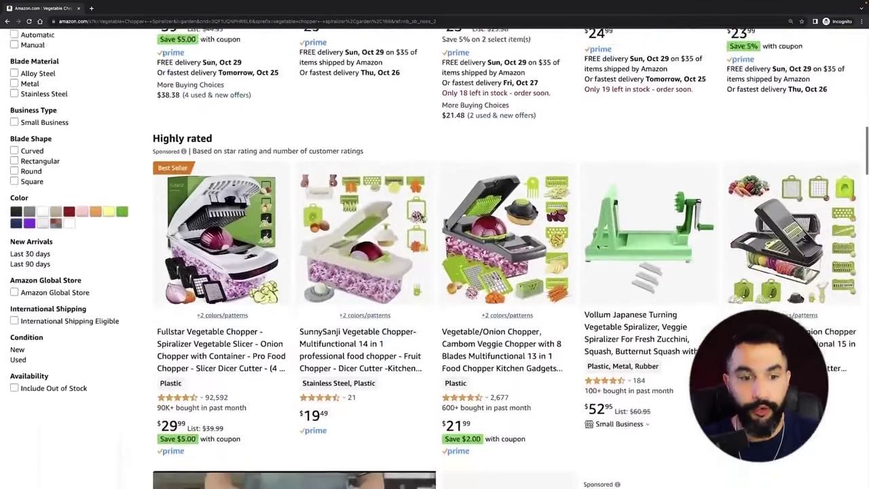
scroll(435, 258, down, 1)
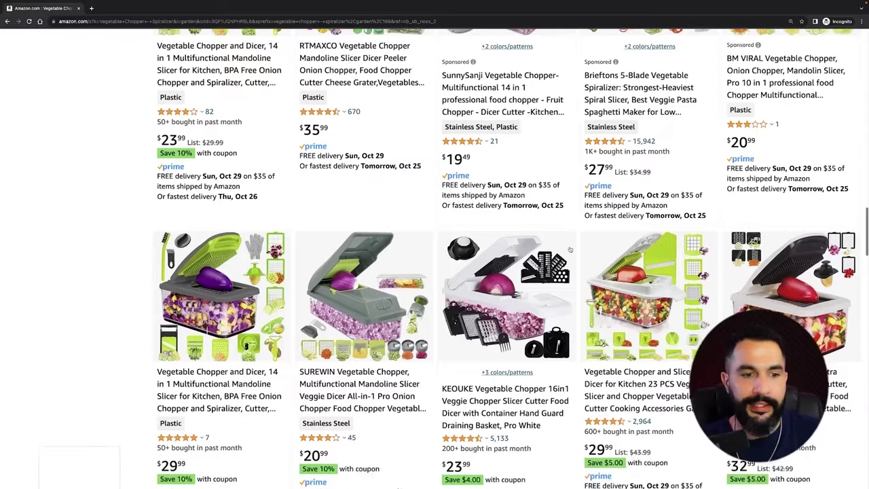
scroll(516, 245, down, 1)
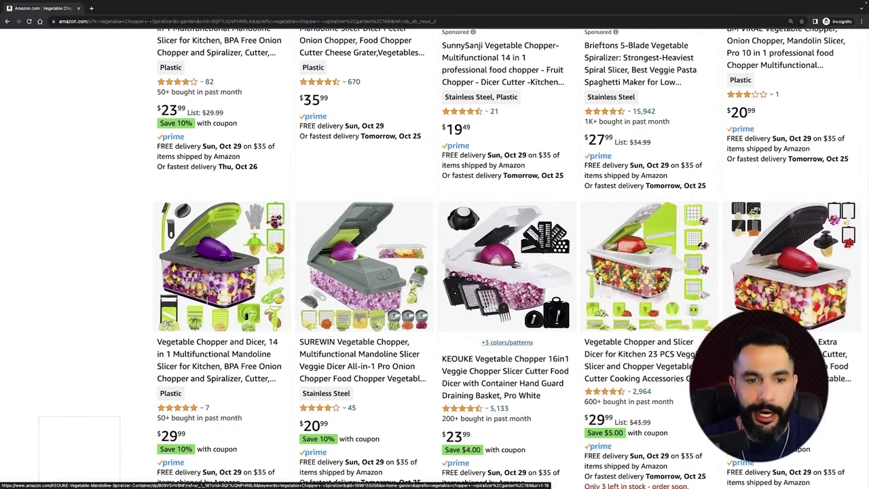
- Open the KEOUKE Vegetable Chopper 16in1 listing and locate its Sell on Amazon option
click(505, 239)
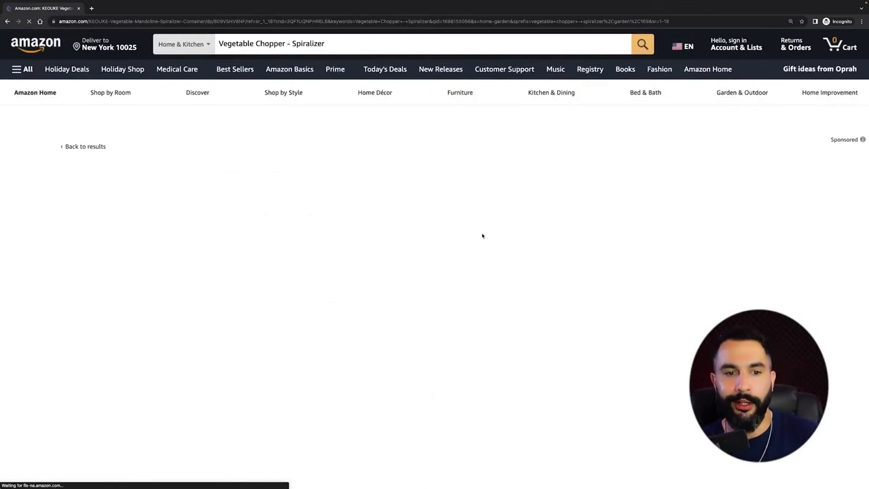
scroll(567, 238, down, 5)
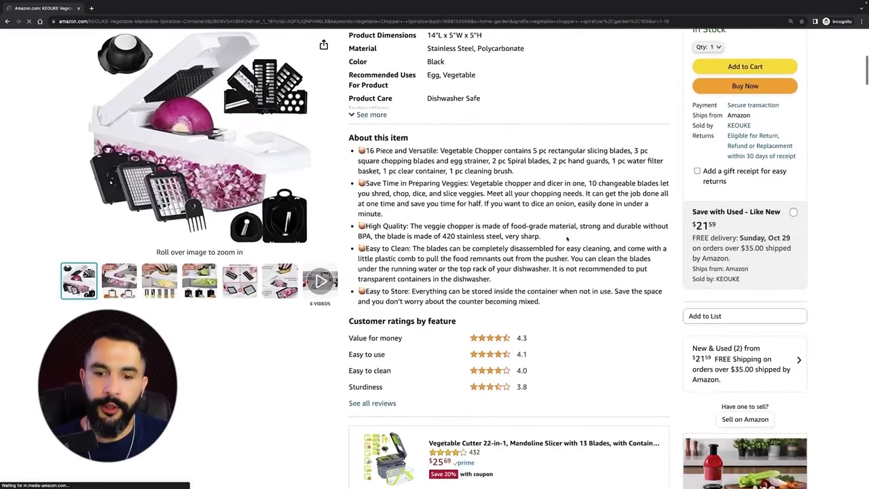
scroll(567, 238, down, 3)
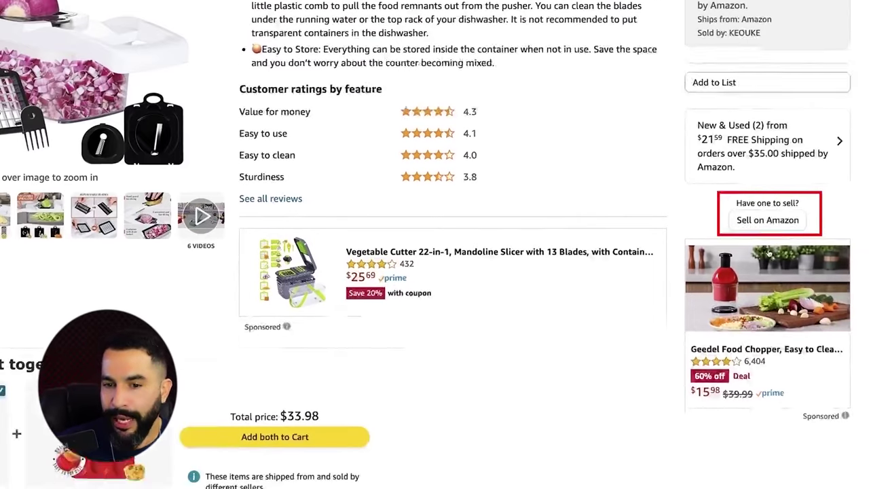
scroll(768, 253, down, 2)
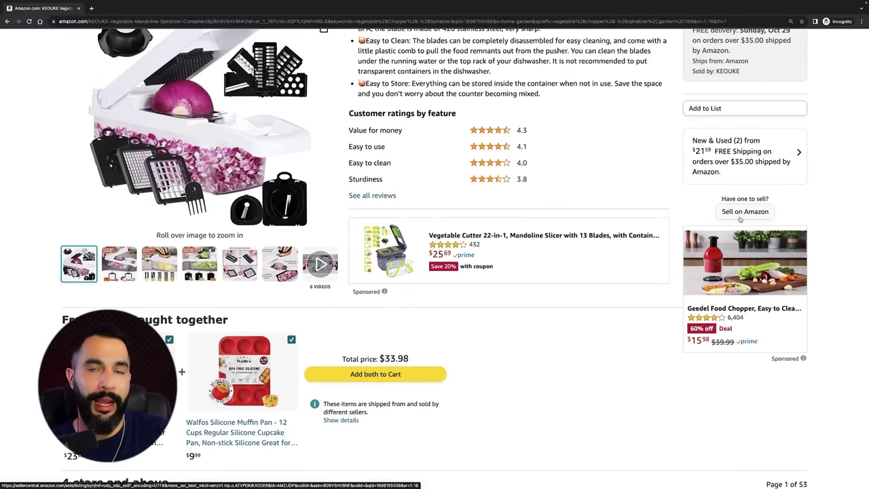
- Check the Account & Lists options from the KEOUKE listing and revisit the product's Sell on Amazon option
scroll(740, 219, up, 10)
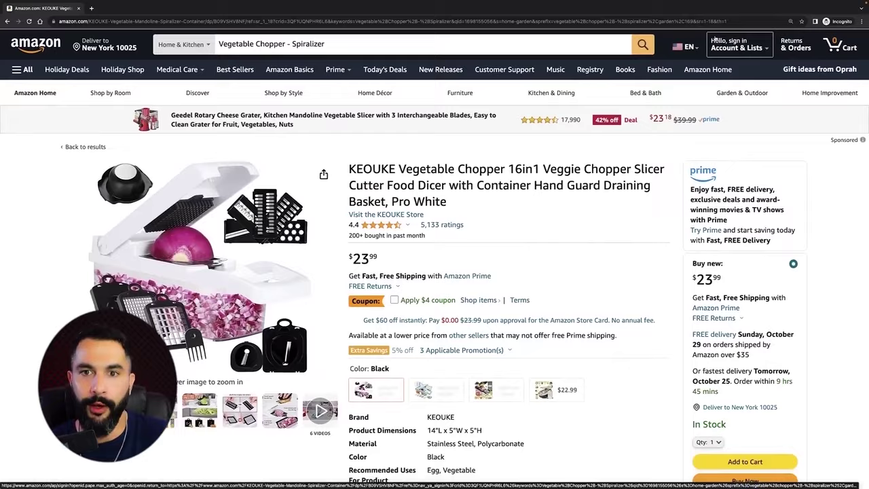
mouse_move(737, 42)
scroll(731, 182, down, 1)
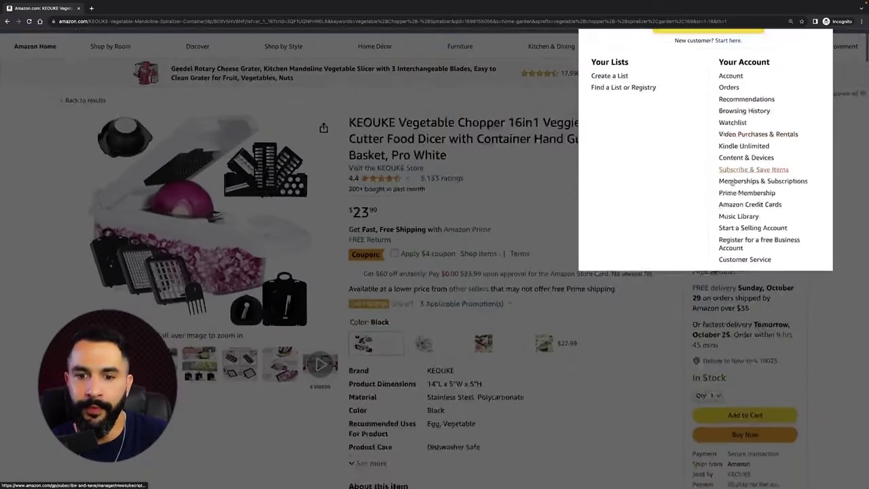
scroll(733, 224, down, 8)
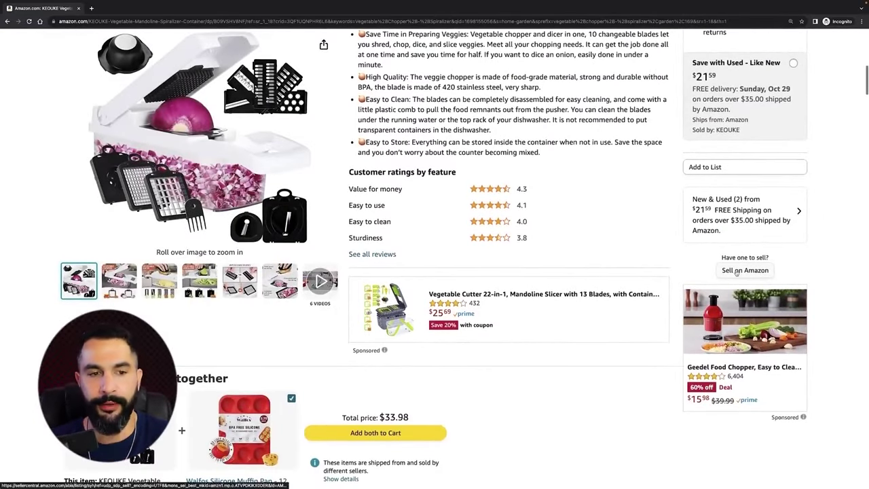
scroll(736, 272, up, 8)
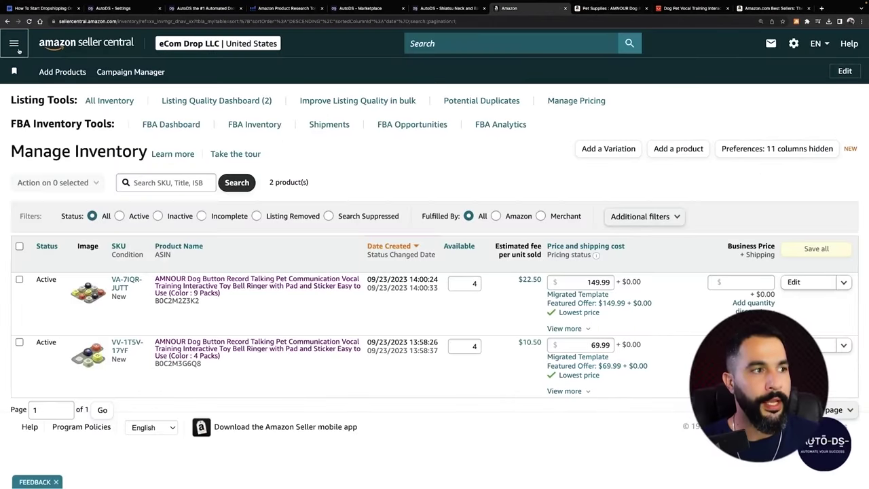
- Open the Add Products page from Seller Central's Catalog section
click(15, 44)
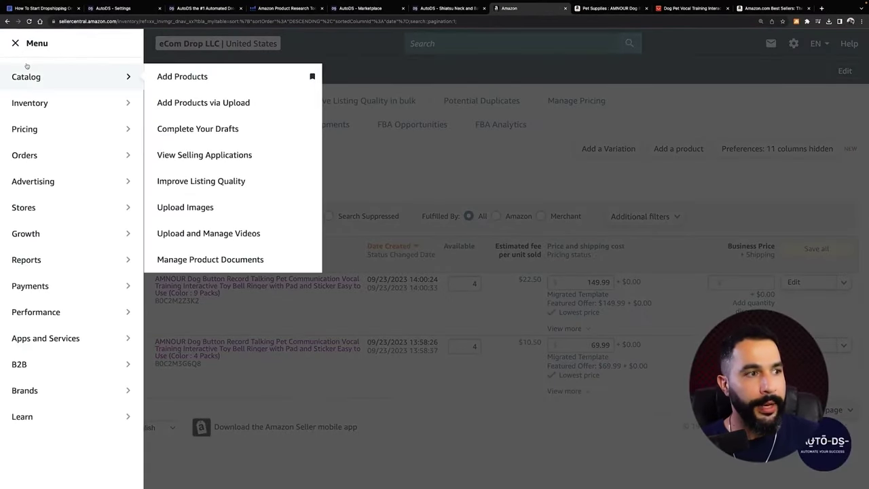
mouse_move(50, 74)
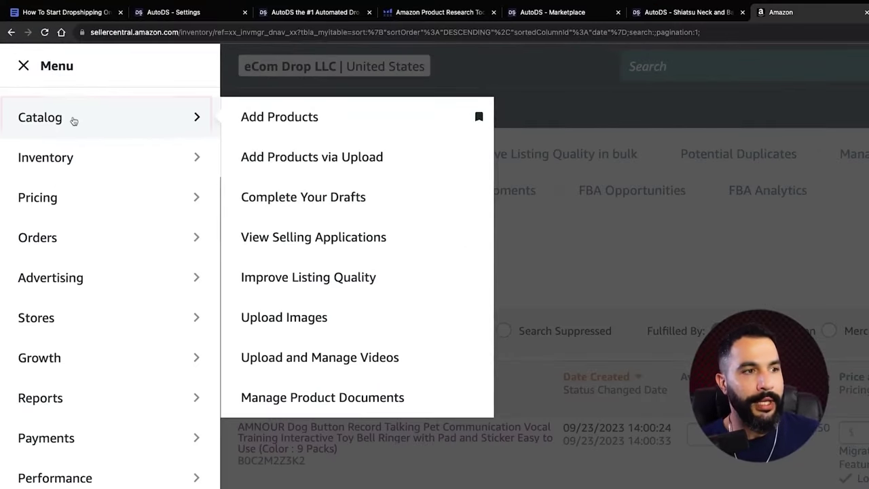
click(311, 120)
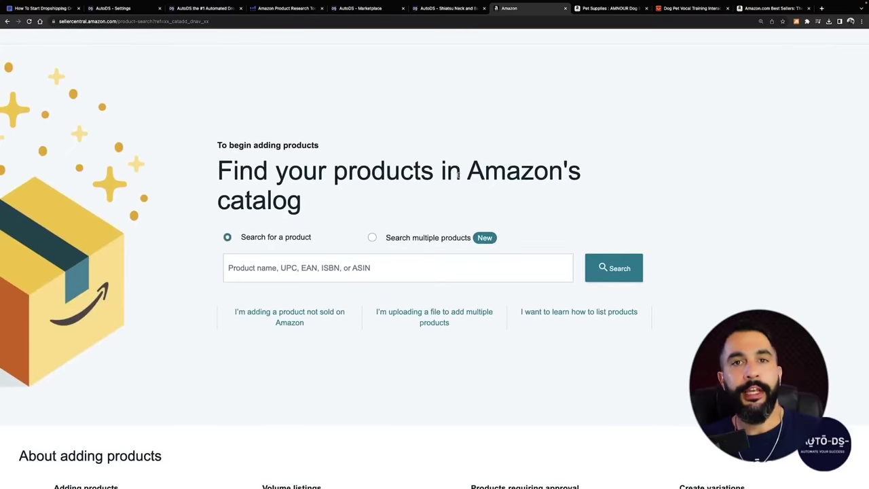
- Find the ASIN in the KEOUKE Vegetable Chopper listing's product information and copy it
key(ctrl+Right)
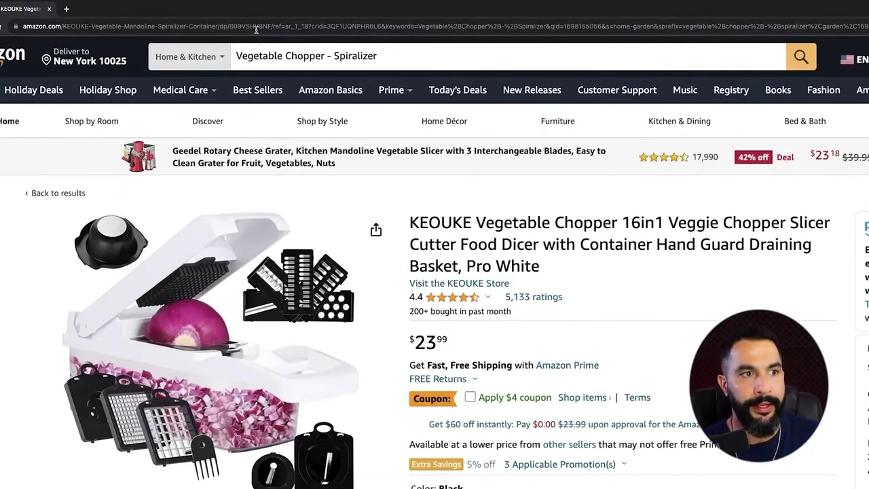
double_click(249, 20)
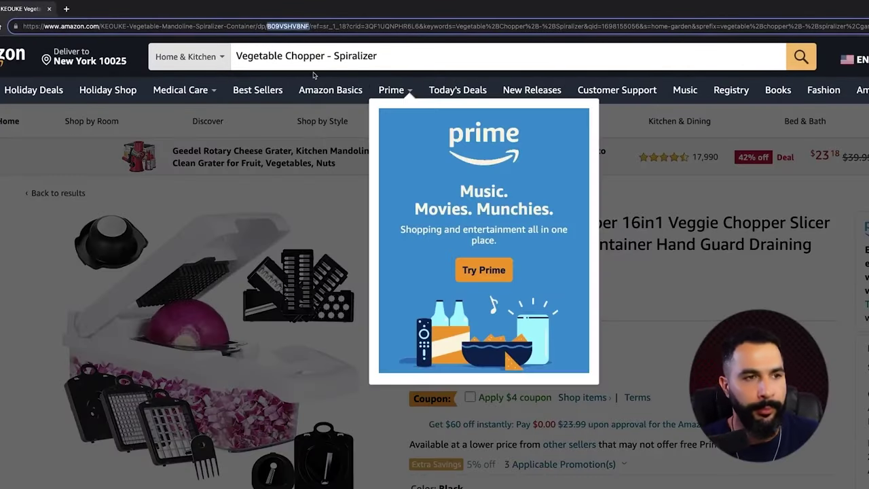
click(631, 202)
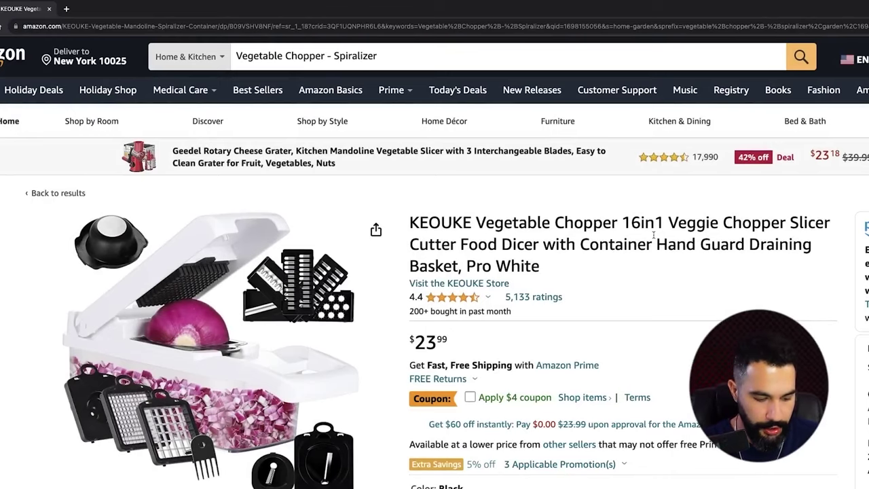
text(ASIN)
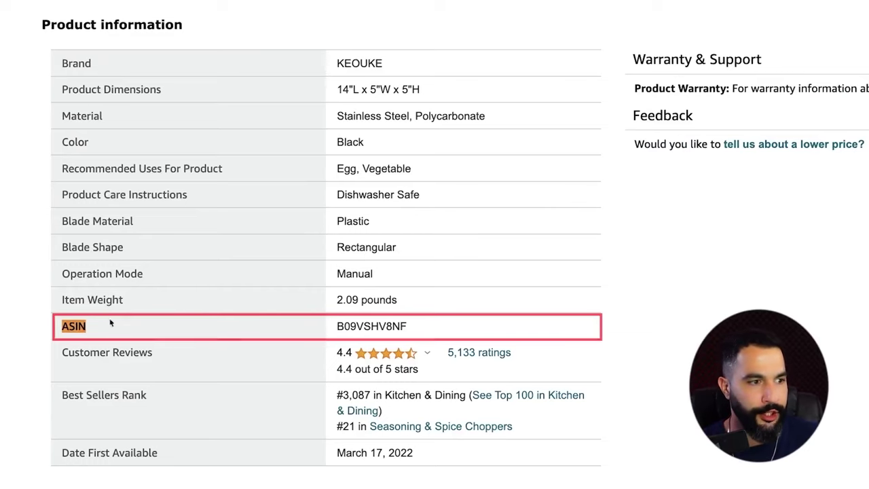
key(Escape)
double_click(371, 327)
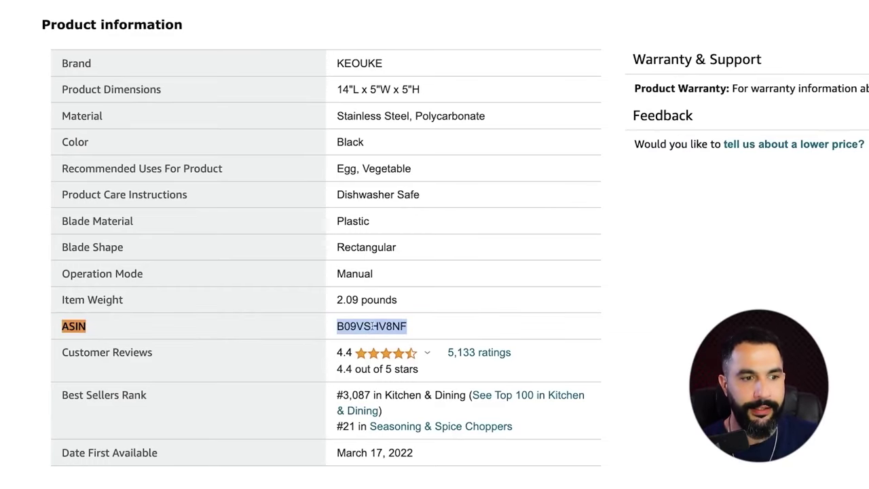
right_click(371, 327)
click(402, 348)
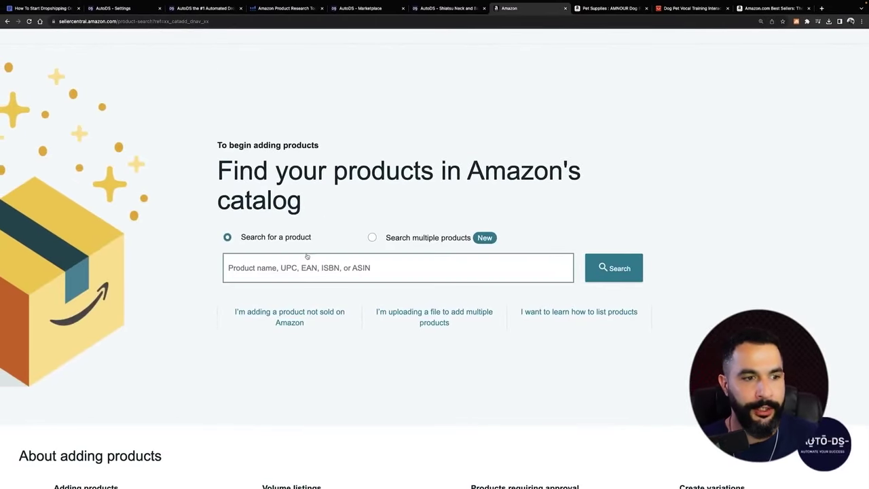
- Search Seller Central's product catalog for the copied ASIN B09VSHV8NF, rechecking the KEOUKE product page before submitting
click(275, 271)
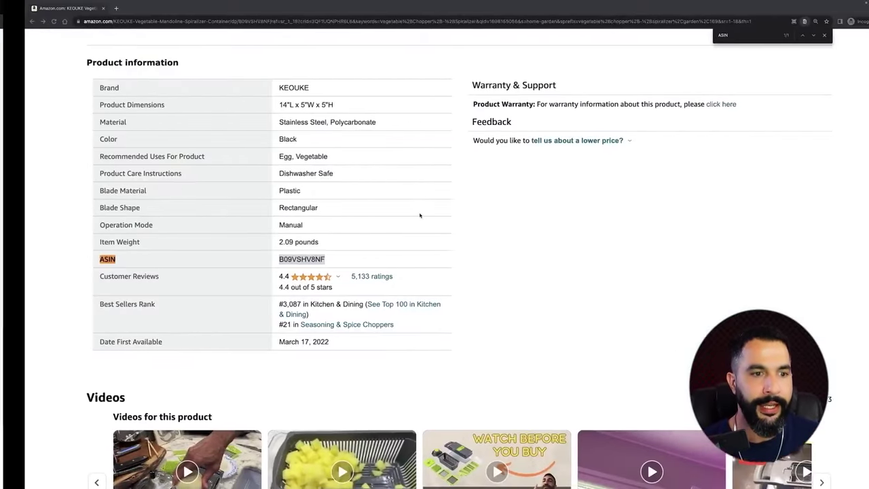
scroll(471, 216, up, 10)
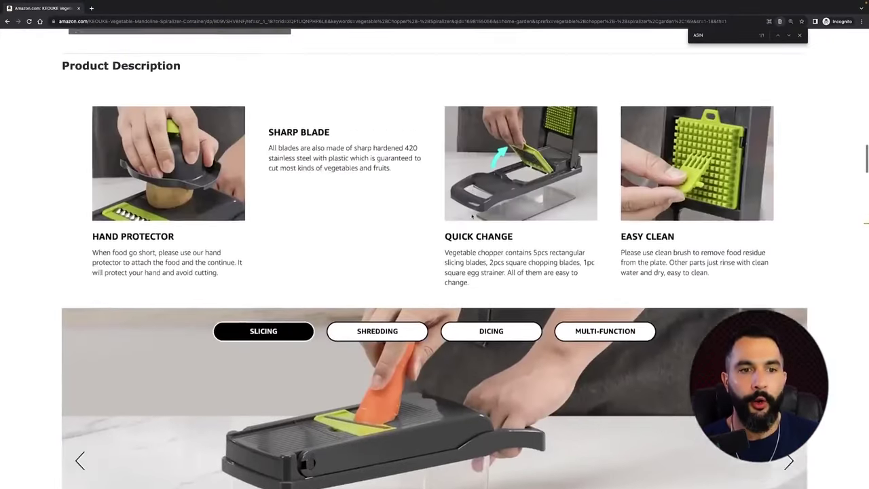
scroll(472, 216, up, 15)
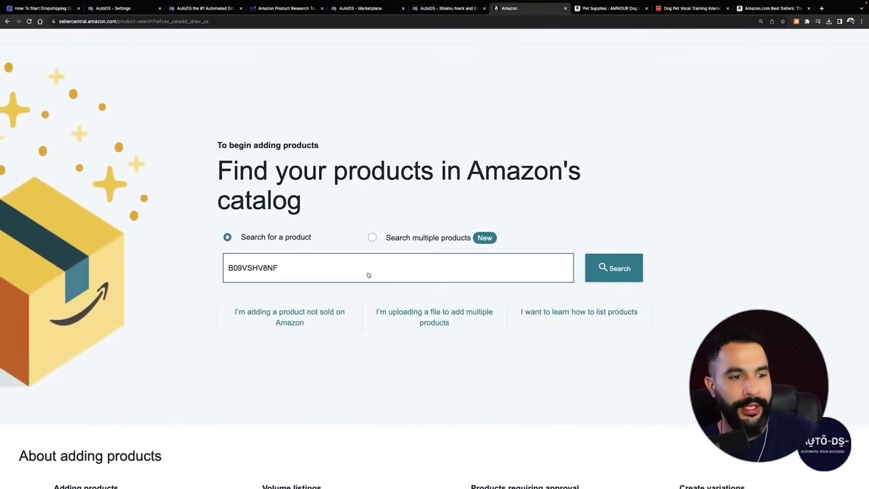
click(368, 275)
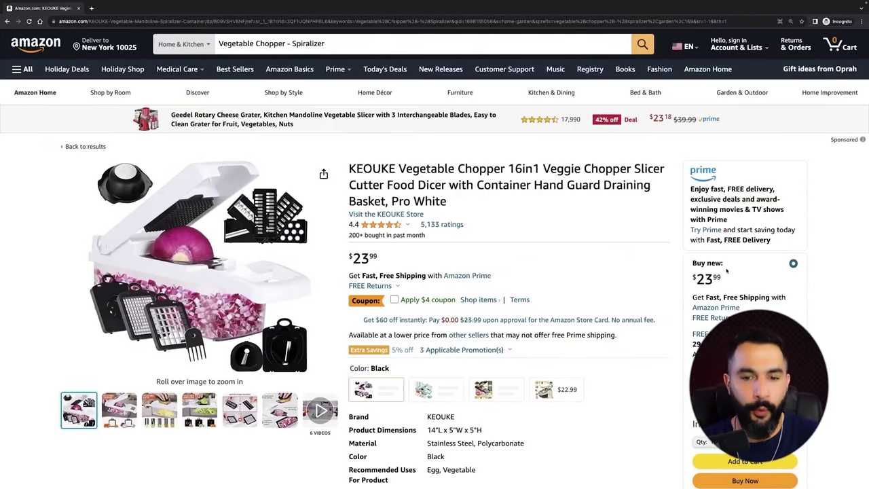
scroll(726, 270, down, 1)
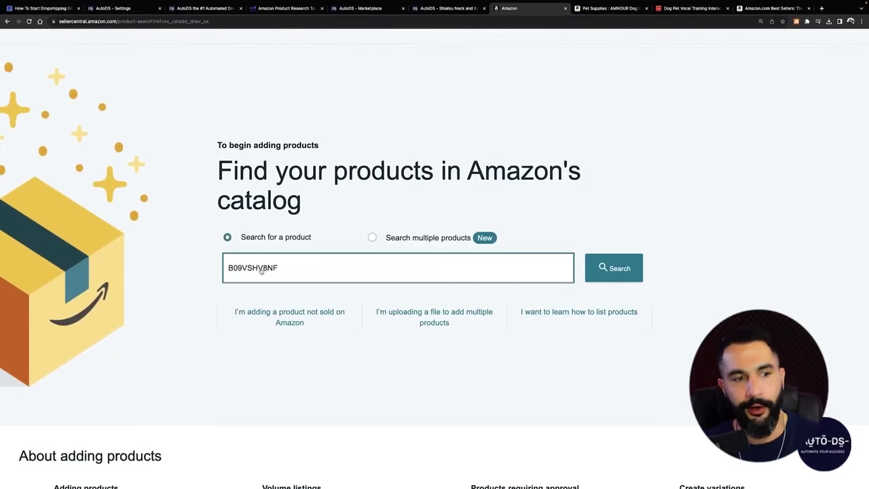
click(617, 269)
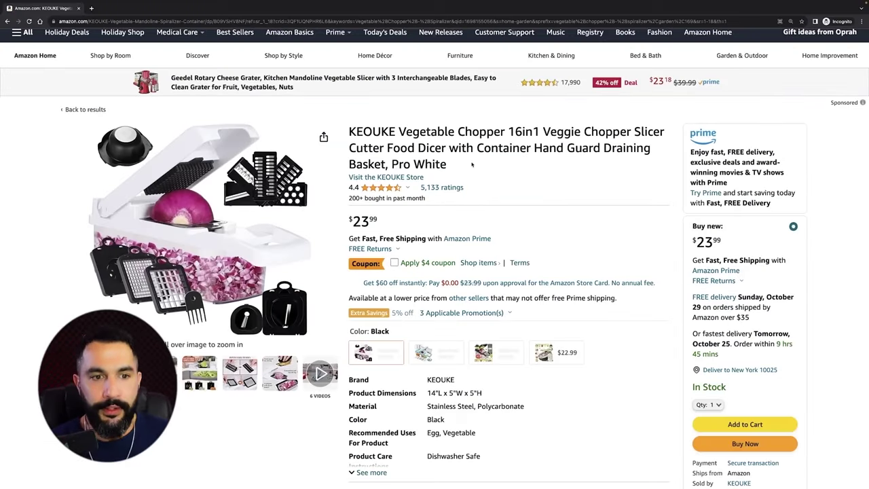
- Return to the vegetable chopper results, open the Ecolya Vegetable Chopper 25 in 1 listing and copy the ASIN from its address
key(alt+Left)
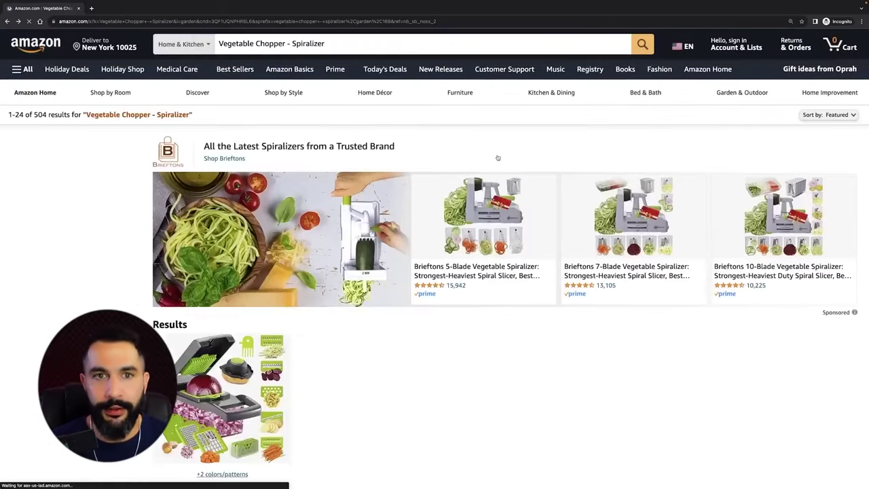
scroll(489, 196, down, 10)
scroll(489, 196, down, 10)
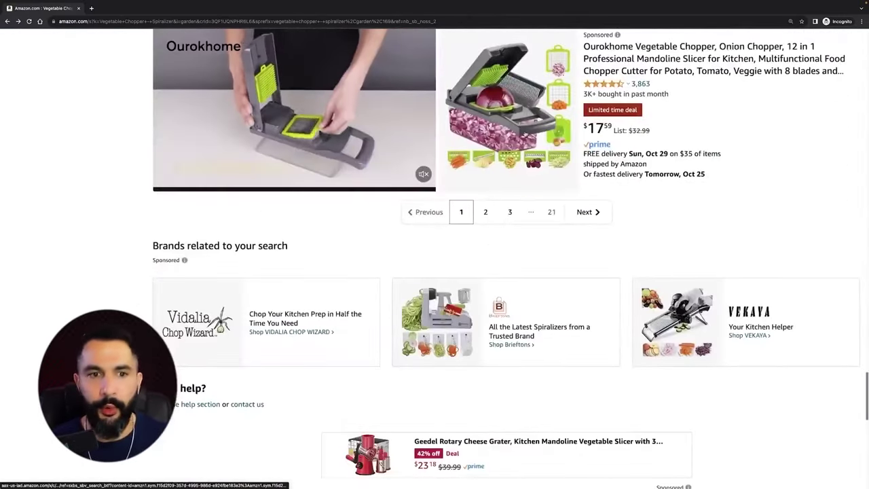
scroll(502, 170, up, 6)
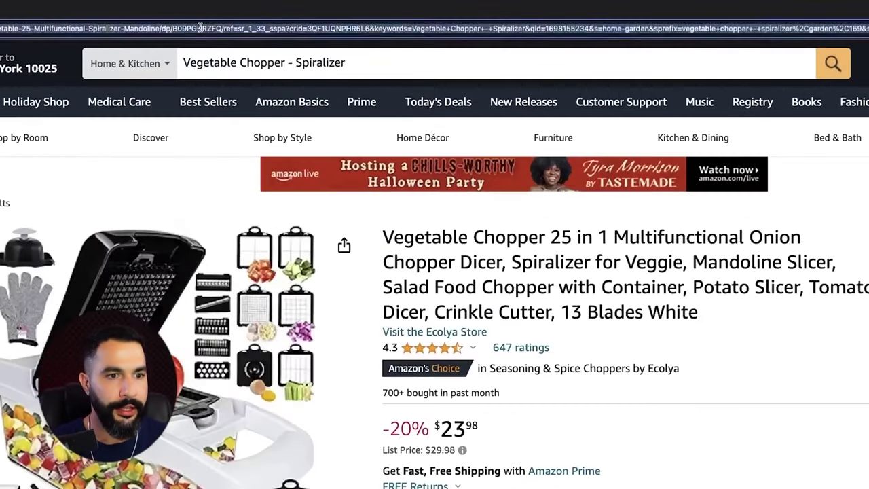
double_click(222, 21)
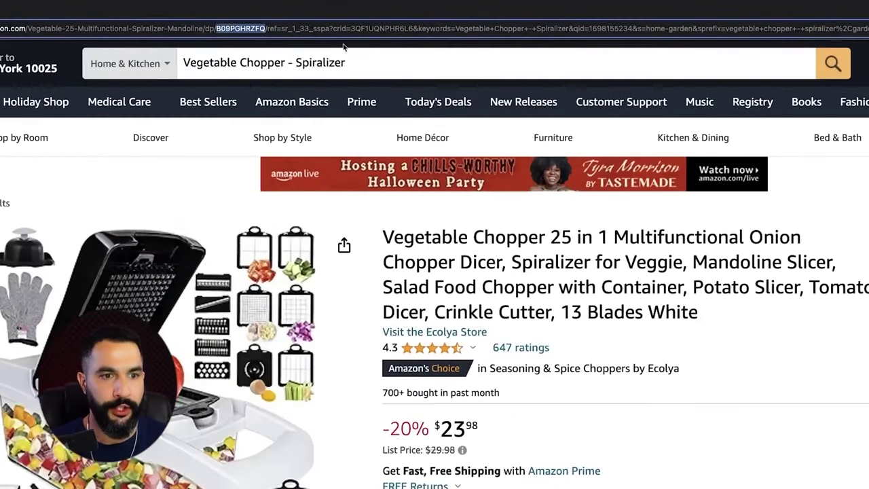
key(ctrl+c)
- Replace the Seller Central catalog search with ASIN B09PGHRZFQ and run it
key(ctrl+Tab)
click(279, 237)
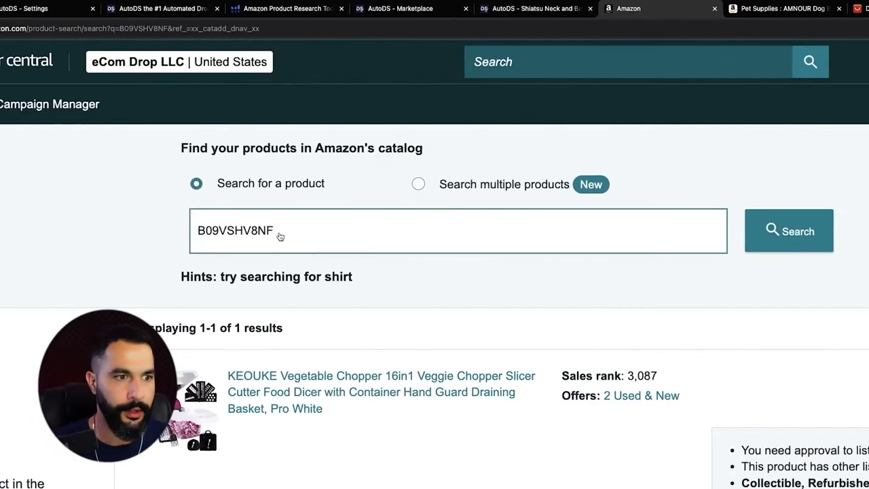
key(ctrl+a)
key(ctrl+v)
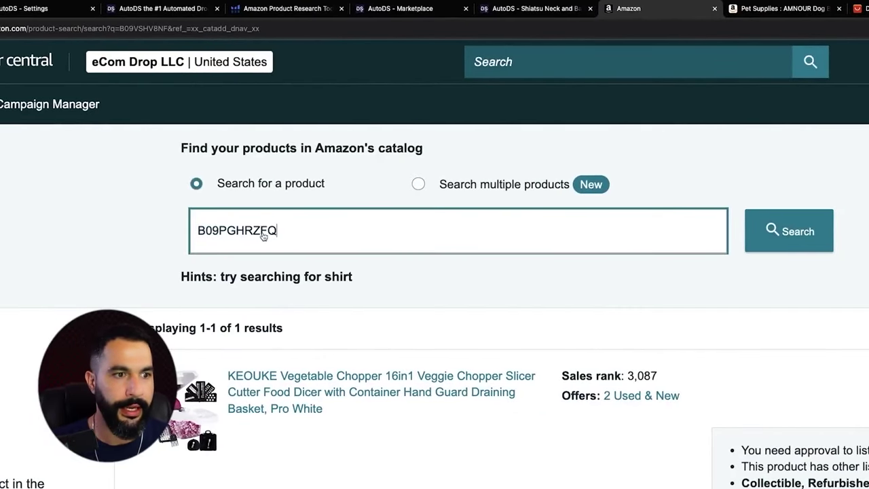
click(781, 243)
- Set the condition of the Vegetable Chopper 25 in 1 to New and apply to sell it
click(794, 251)
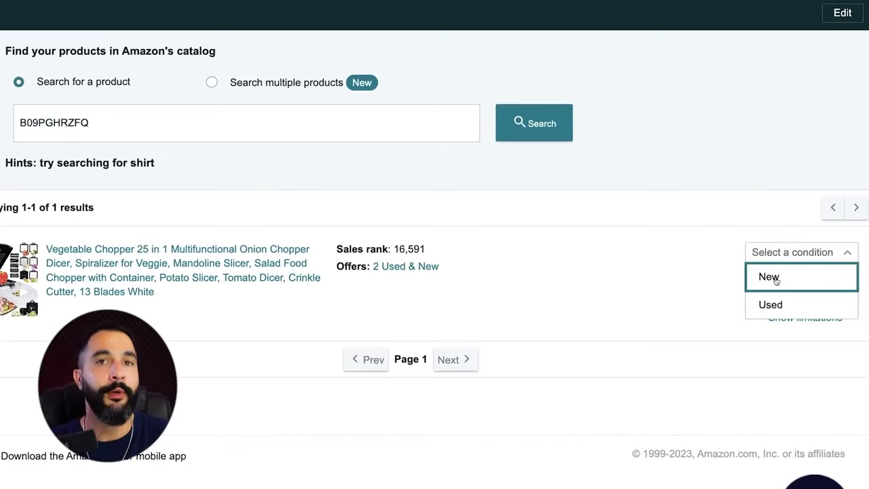
click(769, 277)
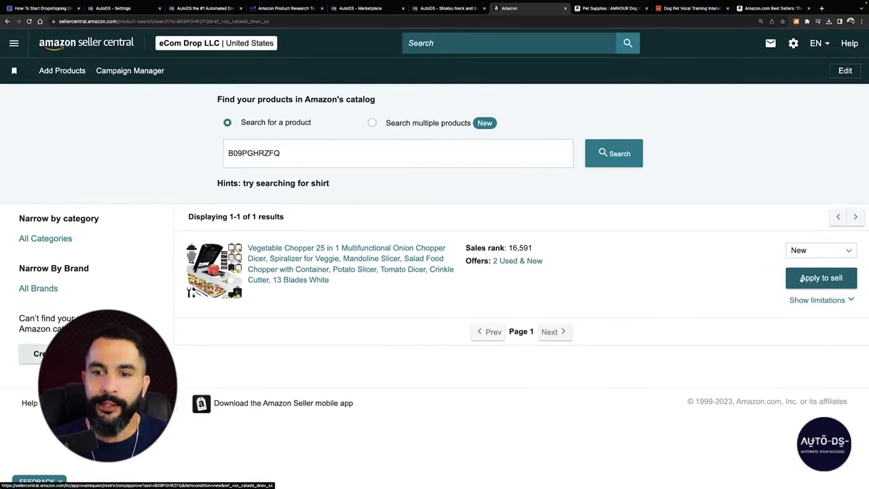
click(802, 278)
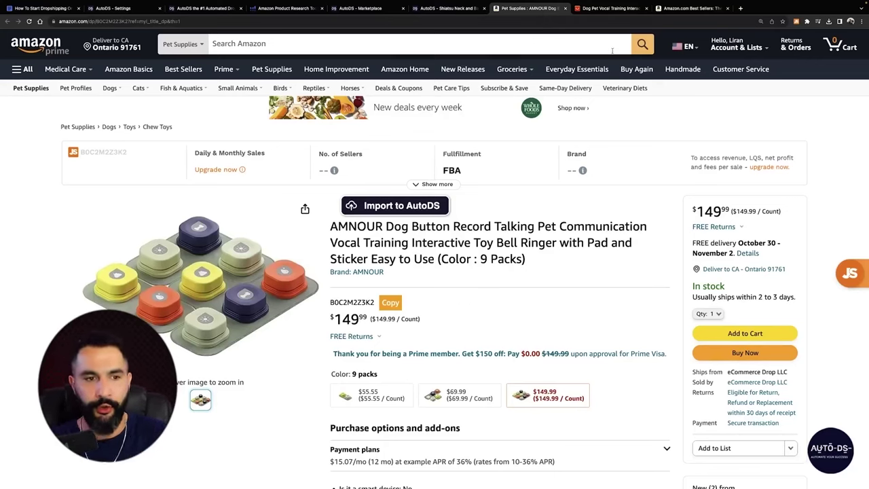
- Search Amazon's Pet Supplies for "Dog Button Record Talking Pet Communication", copied from the AMNOUR product title
click(797, 23)
click(671, 88)
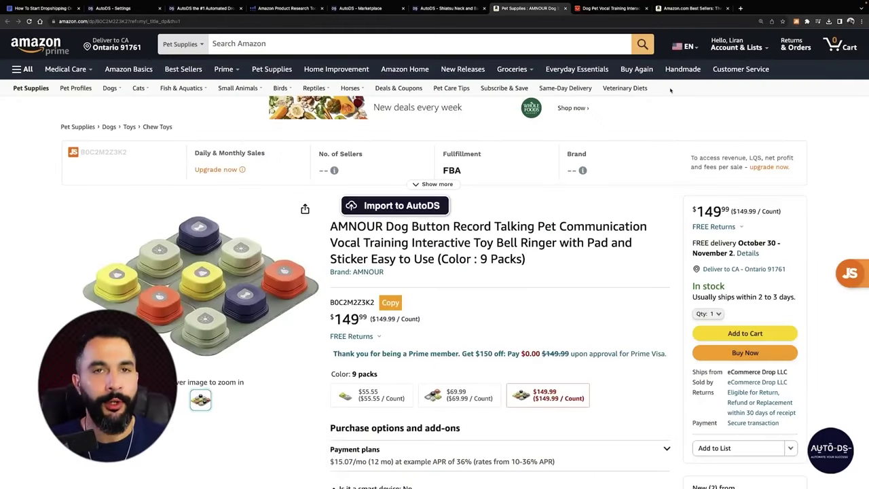
drag(408, 226, 647, 226)
key(ctrl+c)
click(456, 42)
key(ctrl+v)
key(Return)
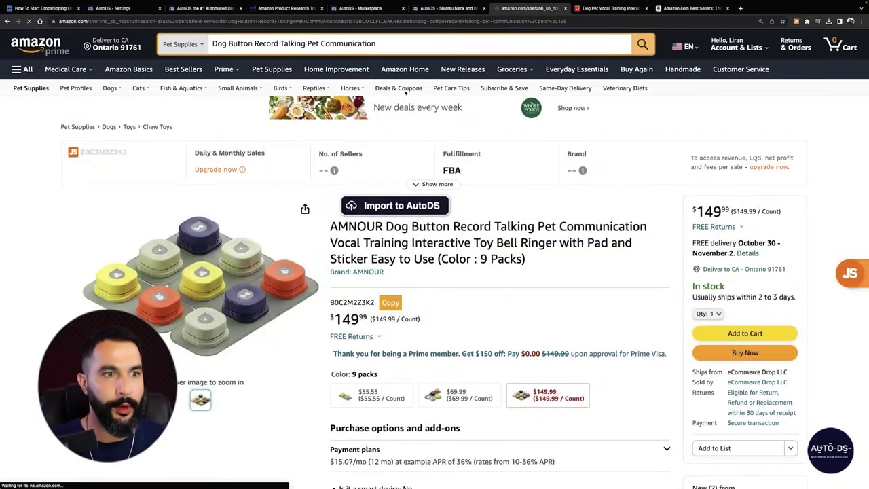
- Compare the dog communication buttons in the search results by price, ratings, number of sellers and fulfillment
scroll(435, 129, down, 2)
scroll(436, 129, down, 5)
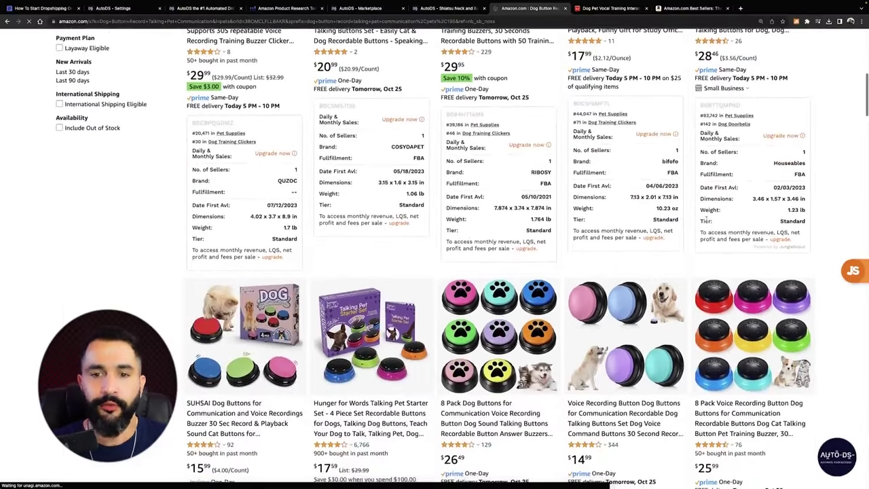
scroll(704, 212, down, 3)
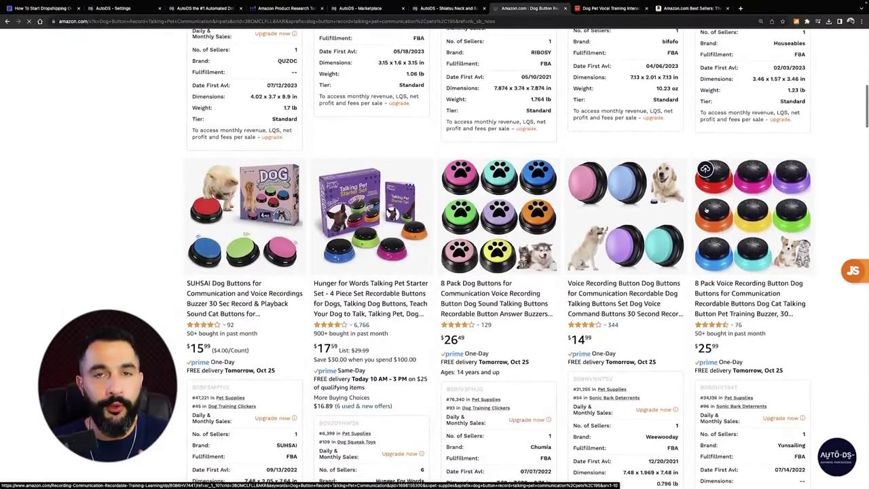
scroll(705, 213, down, 4)
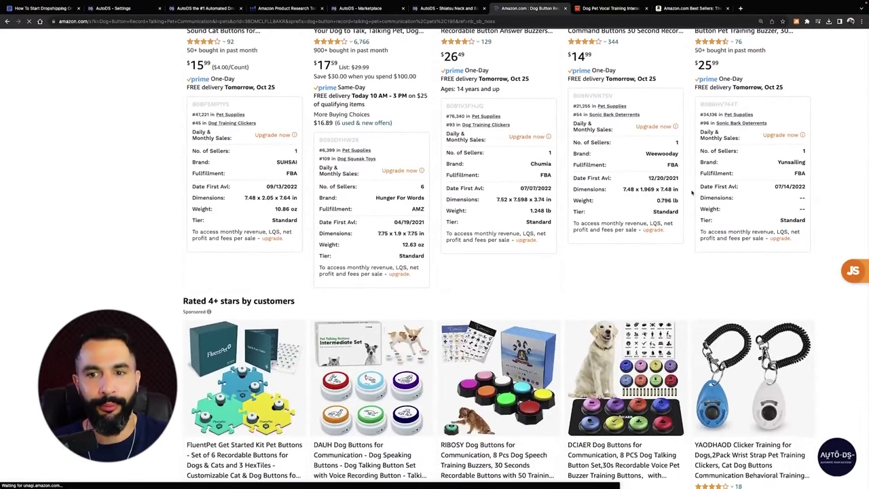
scroll(691, 193, down, 4)
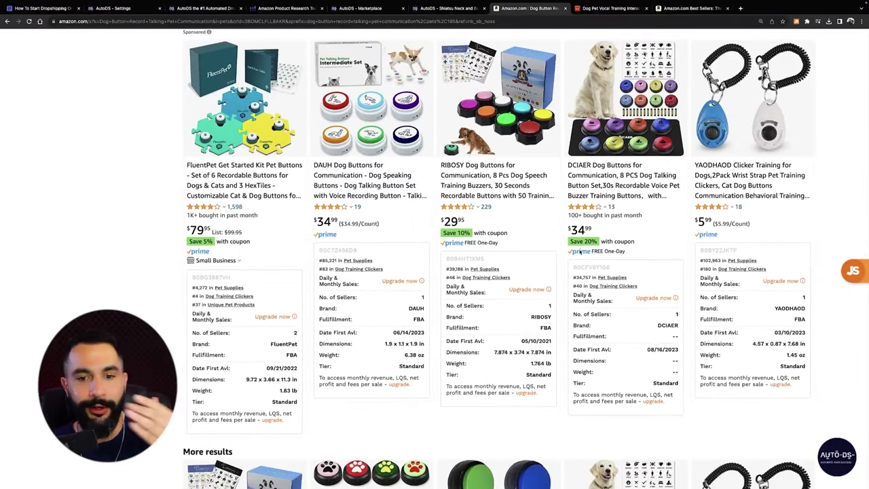
scroll(683, 315, down, 5)
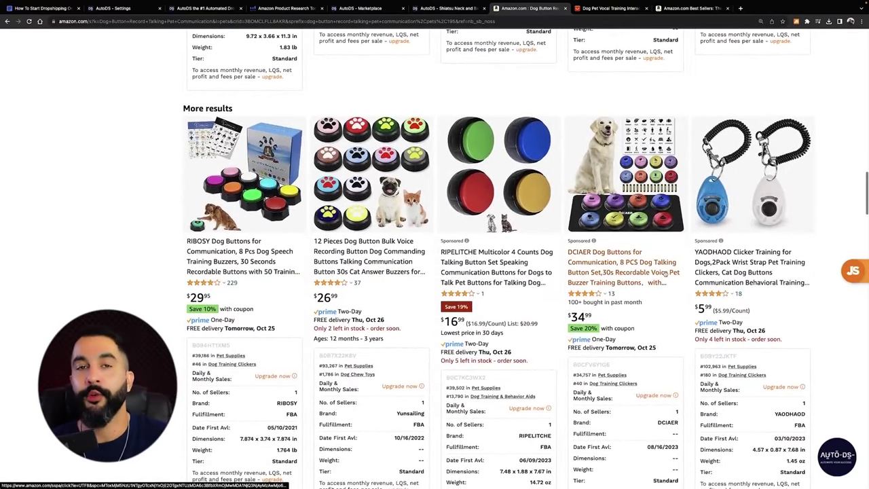
scroll(666, 273, up, 1)
scroll(652, 271, down, 4)
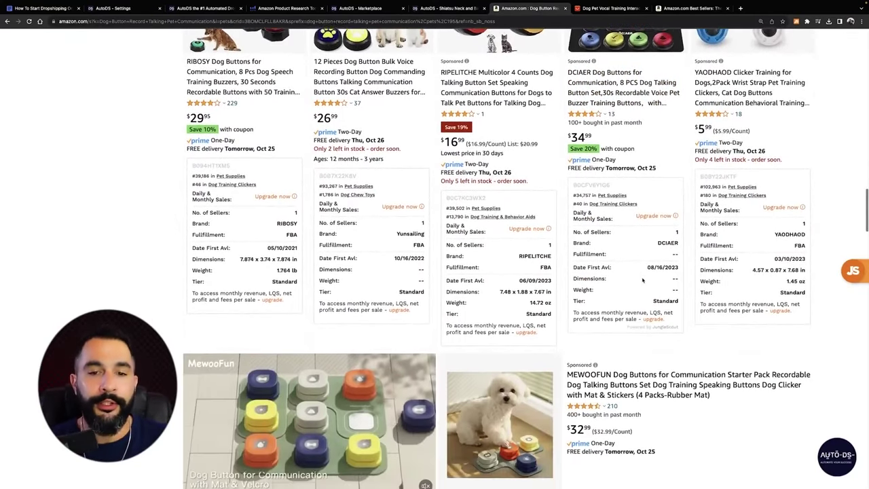
scroll(649, 269, down, 3)
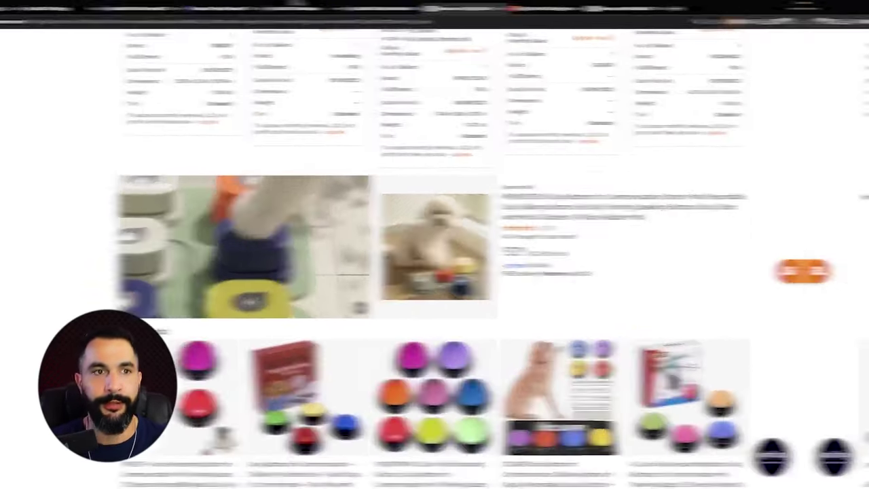
- Browse the AutoDS winning products and open the Lower Back Pain Relief Treatment Stretcher from Healthy Angels Store
click(360, 9)
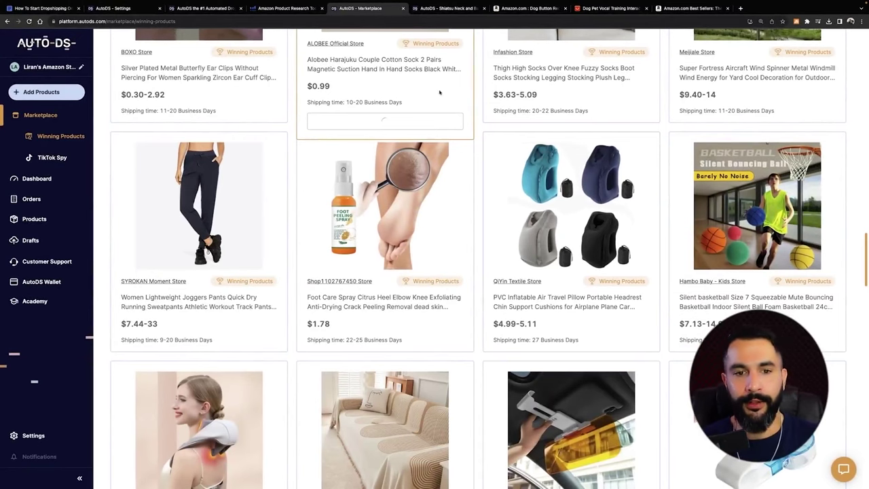
scroll(477, 97, up, 5)
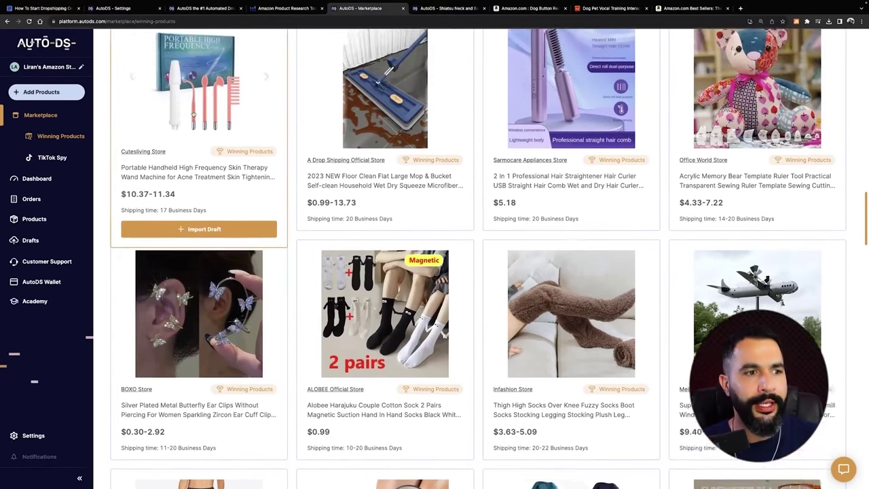
scroll(232, 115, up, 3)
scroll(589, 212, down, 1)
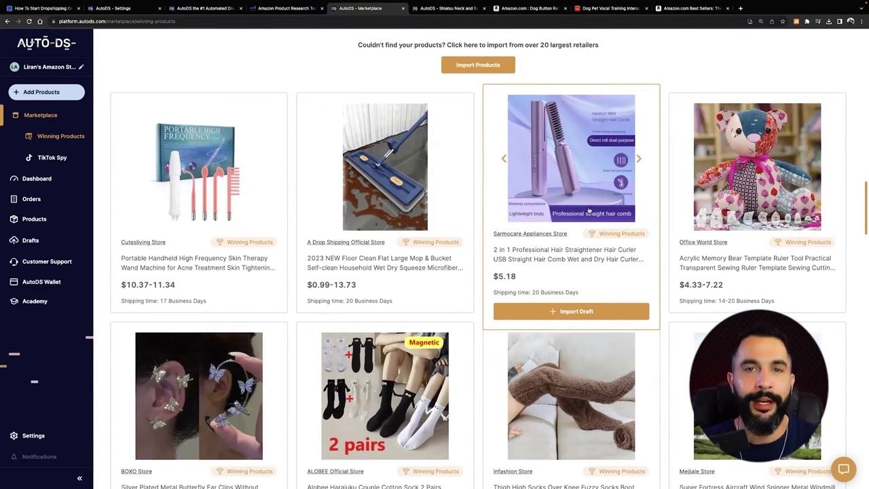
scroll(589, 210, down, 2)
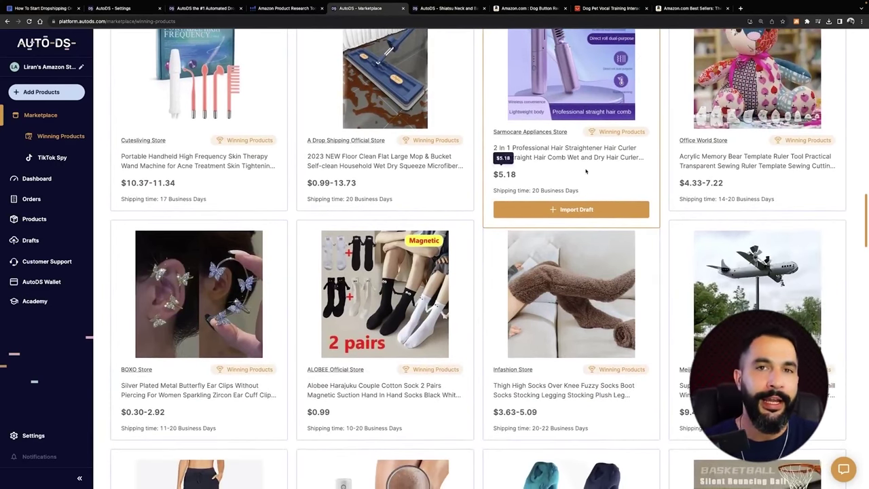
scroll(586, 159, down, 7)
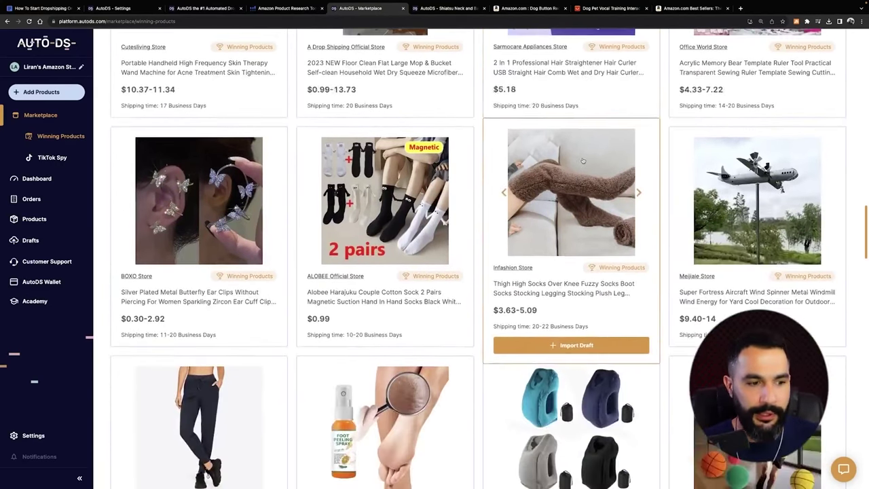
scroll(579, 157, down, 9)
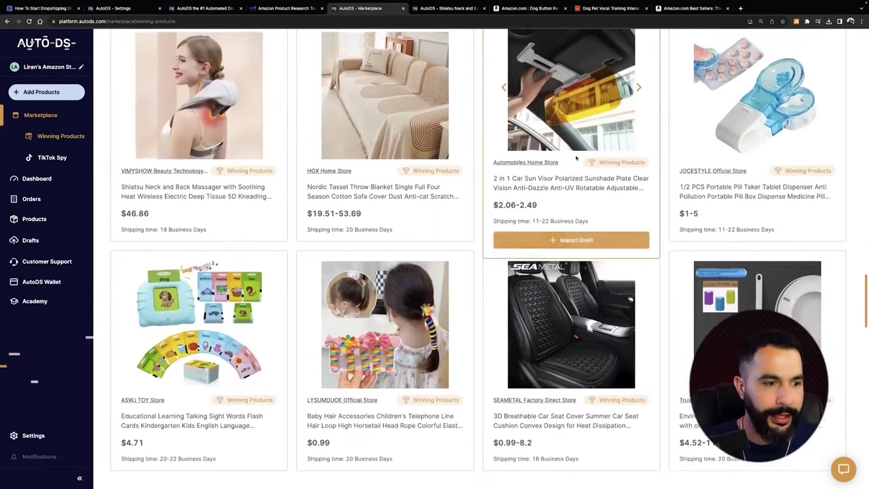
scroll(576, 159, down, 7)
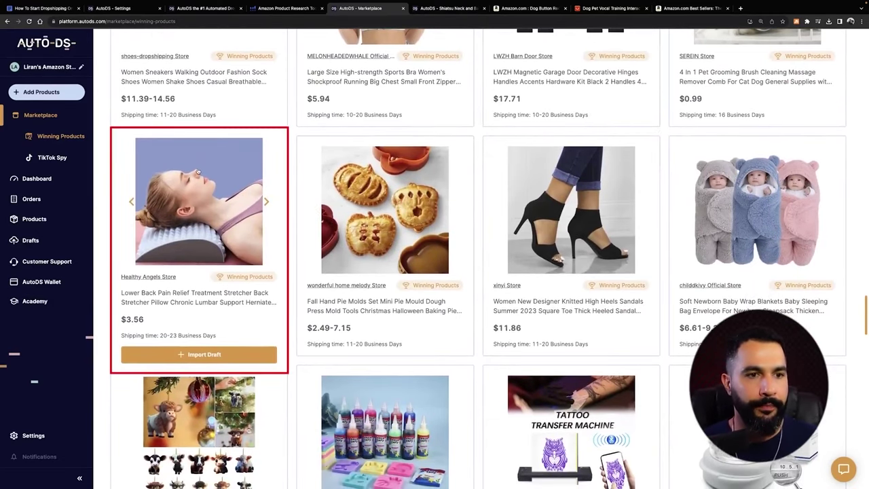
click(198, 173)
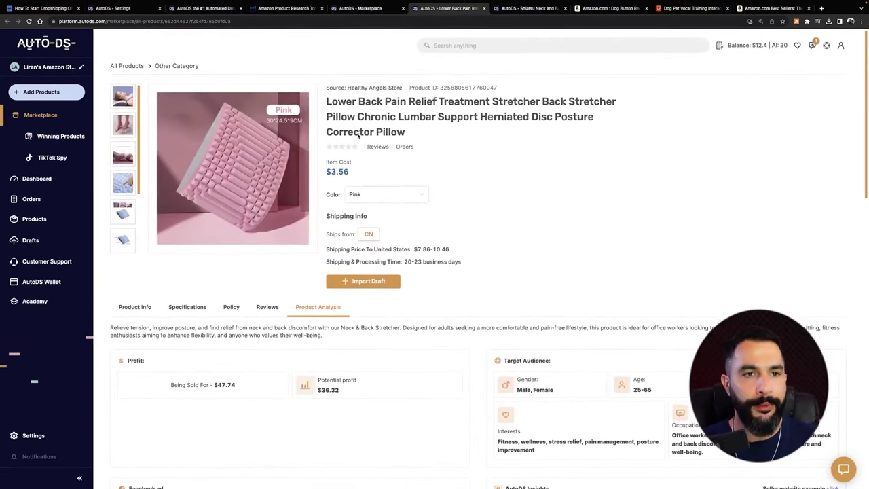
- Examine the back stretcher's product analysis, including profit, target audience, Facebook ad and seller website insights
scroll(358, 132, down, 3)
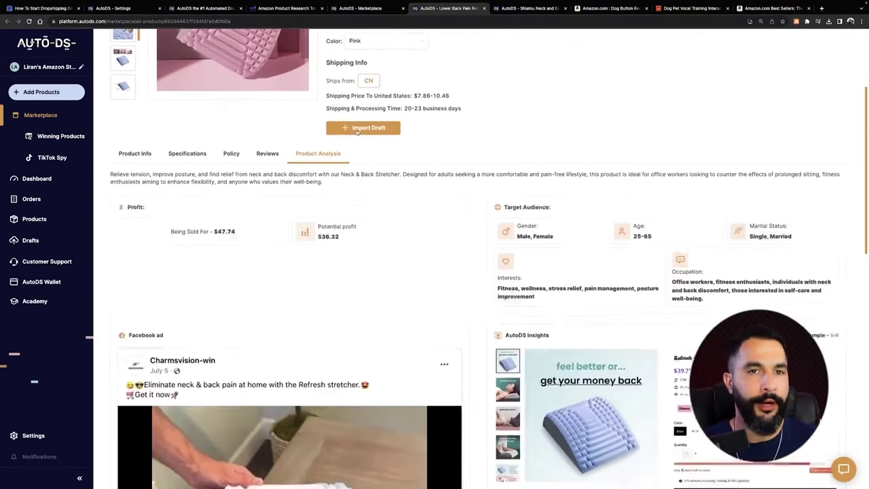
scroll(357, 132, down, 1)
scroll(292, 140, down, 6)
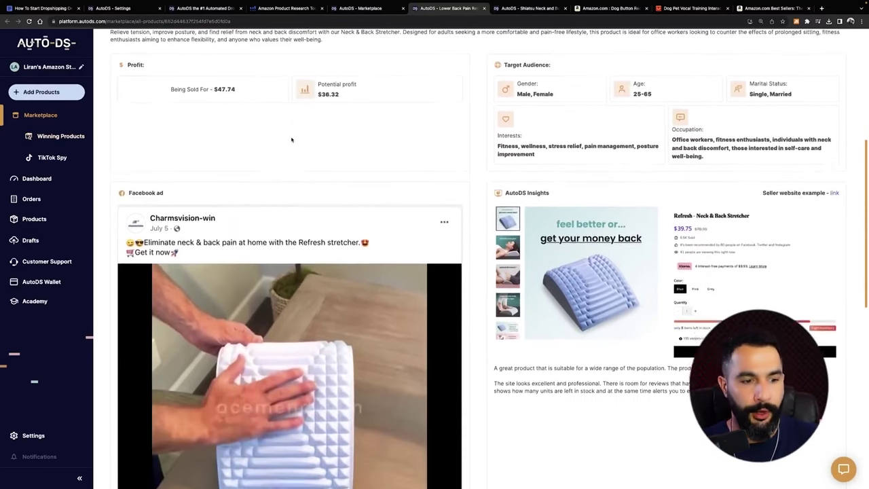
scroll(296, 139, up, 1)
scroll(296, 138, up, 1)
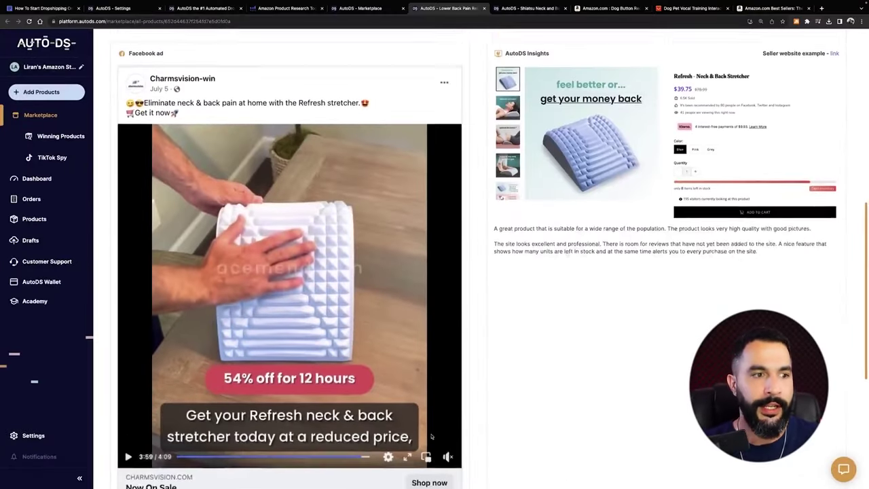
scroll(537, 230, up, 3)
scroll(407, 386, up, 3)
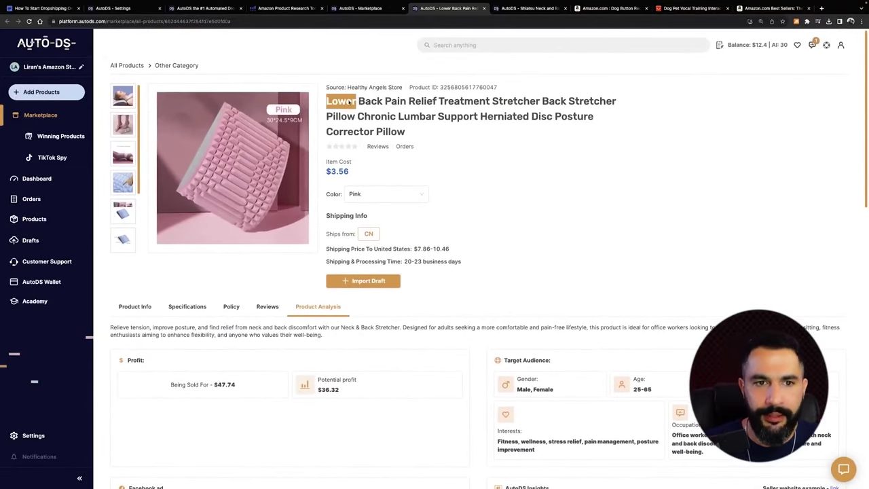
- Search Amazon for "Lower Back Pain Relief Treatment Stretcher Back Stretcher", copied from the AutoDS product title
drag(608, 101, 616, 102)
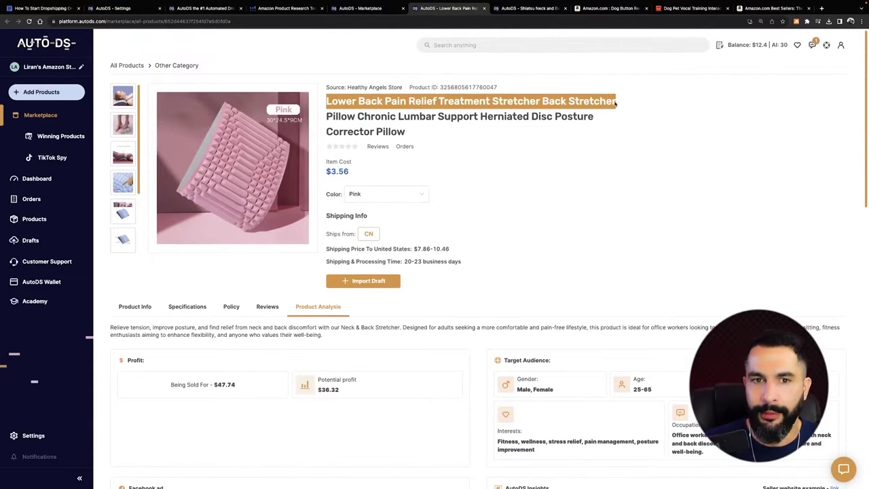
right_click(563, 103)
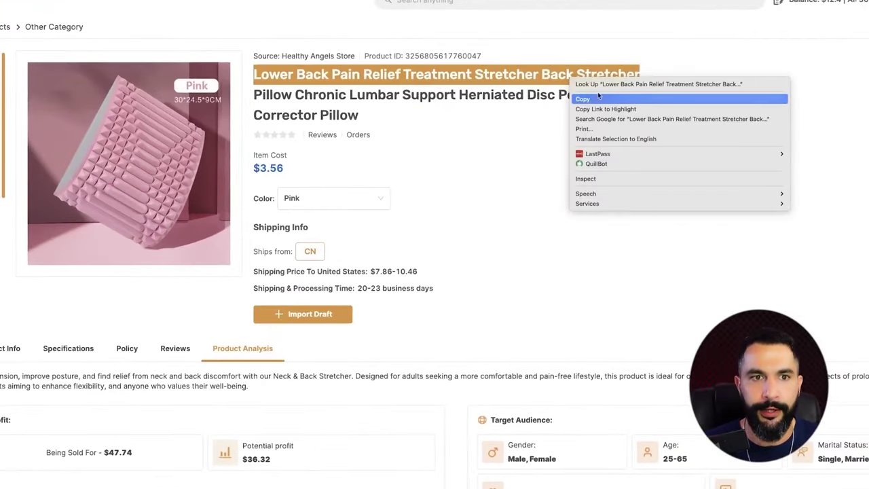
click(597, 98)
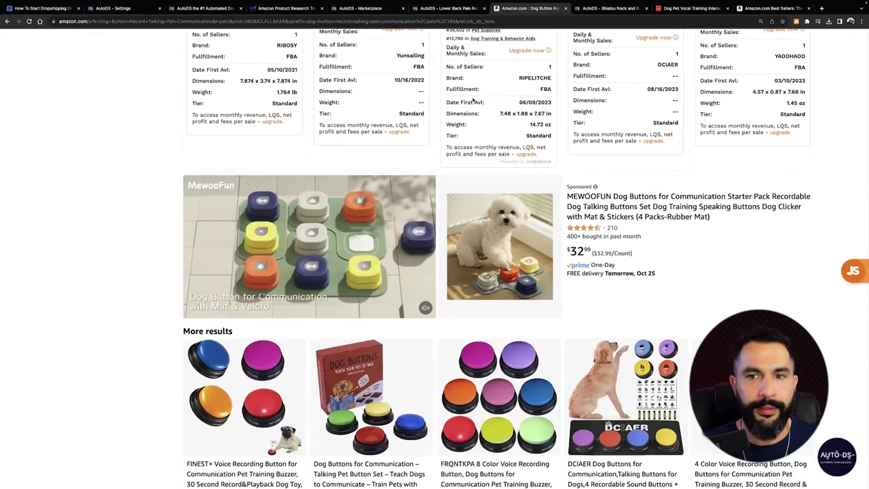
scroll(434, 244, down, 5)
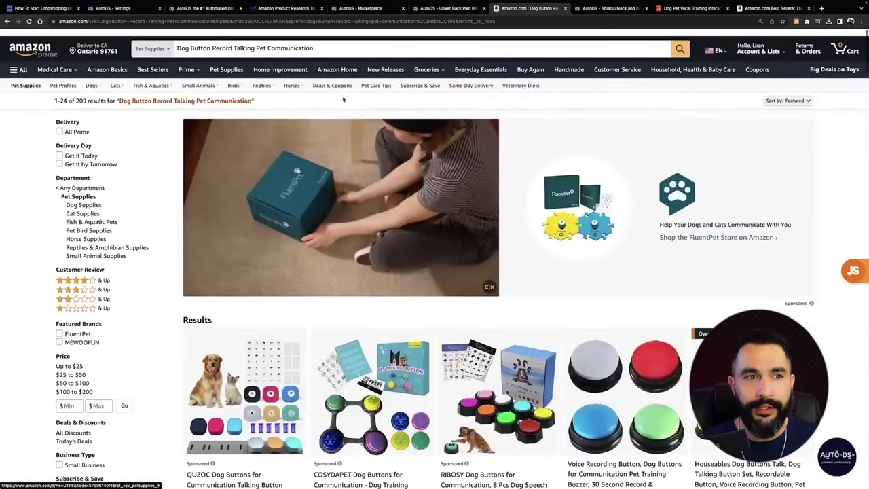
click(407, 41)
key(ctrl+a)
key(ctrl+v)
key(Return)
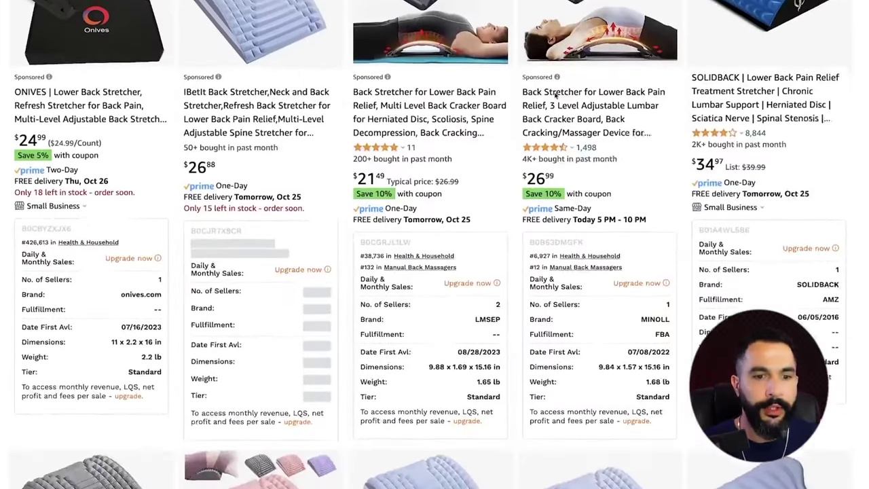
- Compare the back stretchers in the Amazon results by sales, price and fulfillment, and sort them by Newest Arrivals
scroll(148, 198, up, 1)
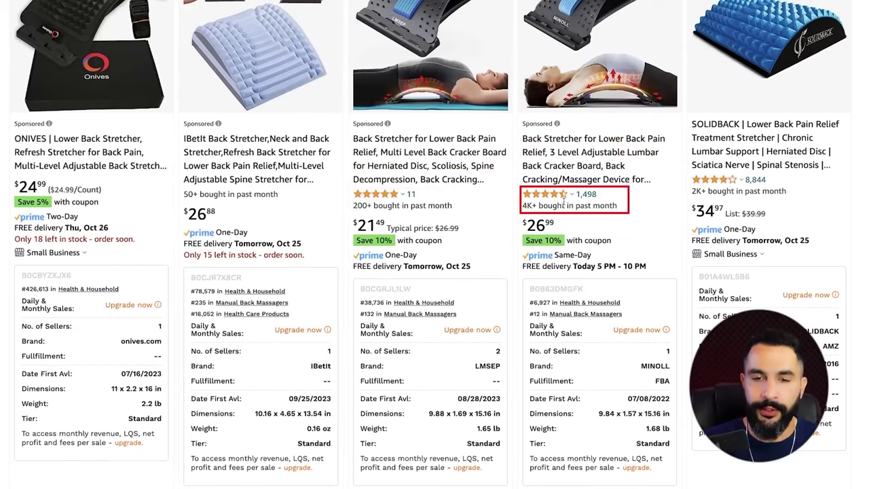
scroll(594, 164, down, 1)
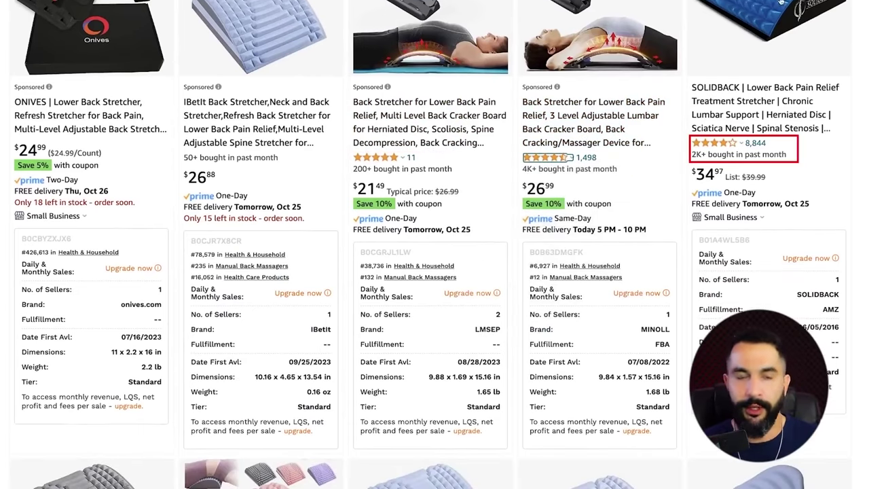
scroll(61, 246, down, 6)
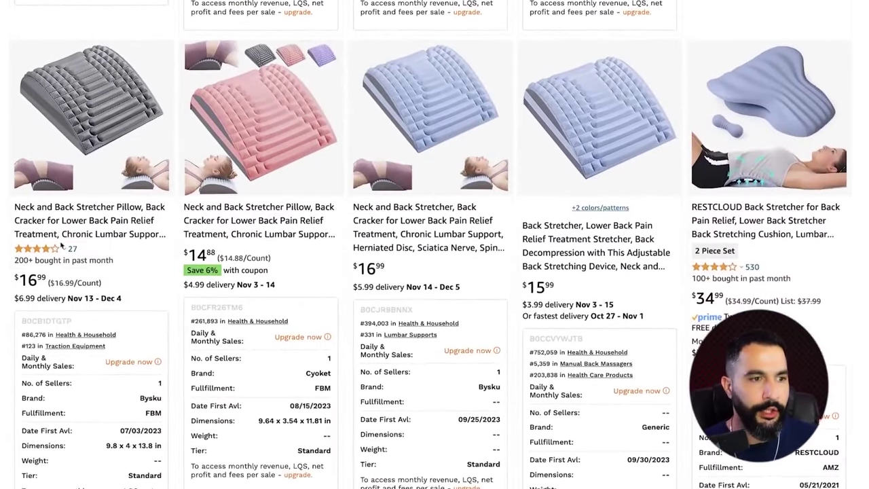
scroll(61, 246, down, 10)
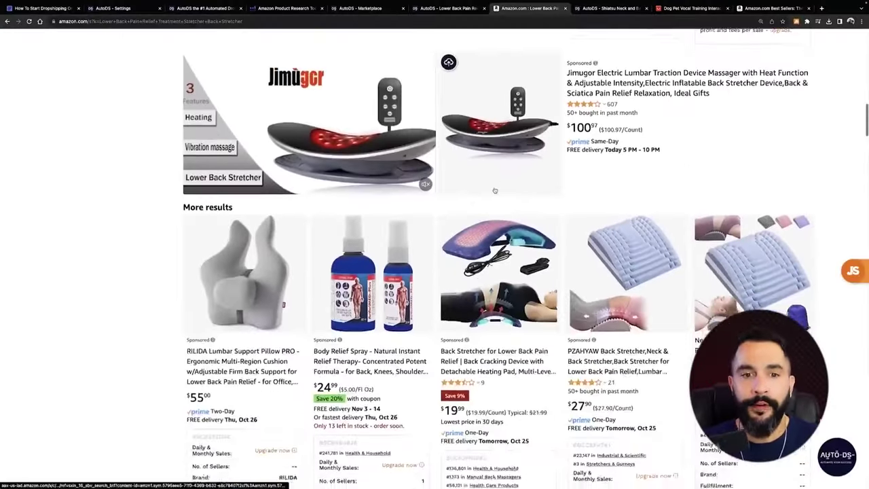
scroll(494, 190, down, 2)
scroll(494, 191, up, 20)
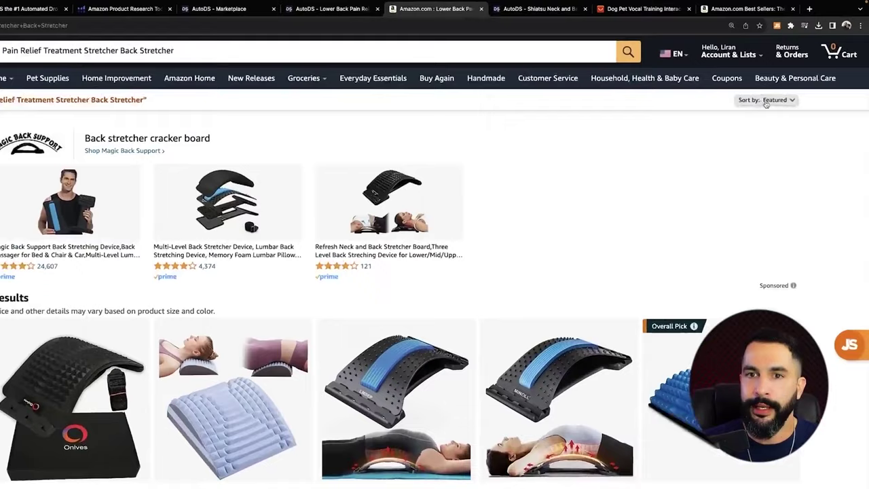
click(784, 82)
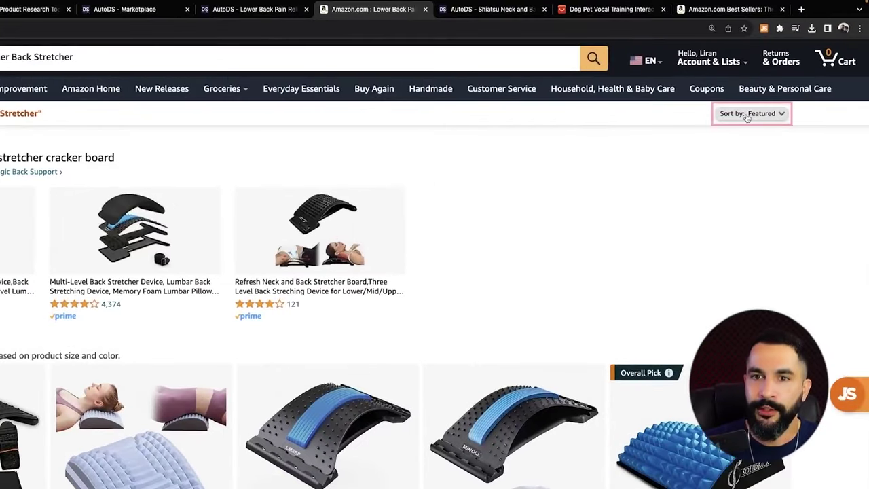
click(750, 117)
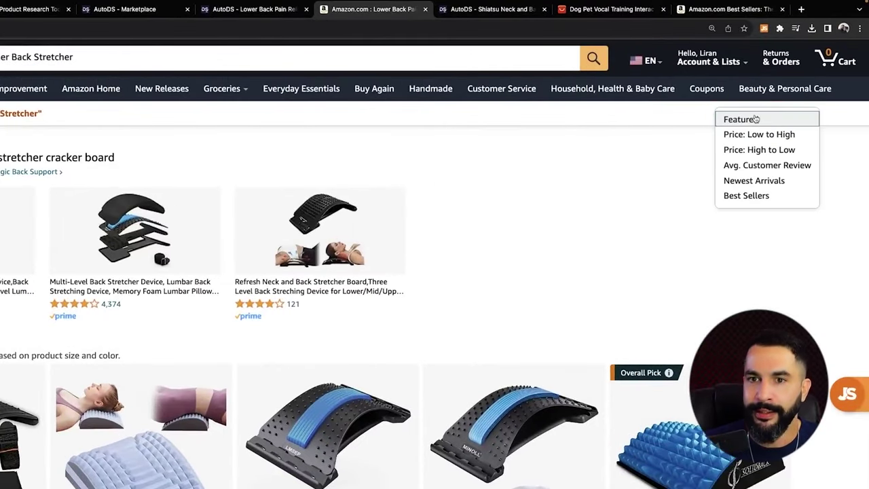
click(772, 182)
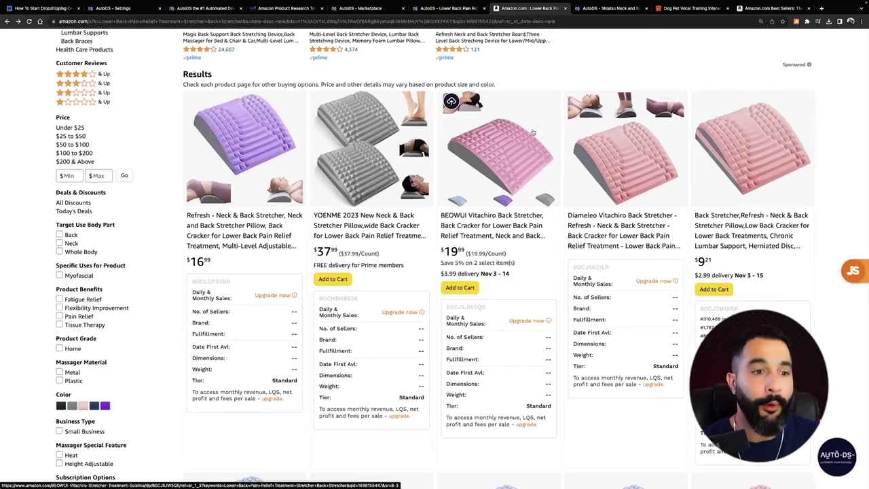
- Compare the newest back stretcher listings on Amazon with the gallery images of the AutoDS product
scroll(533, 132, down, 1)
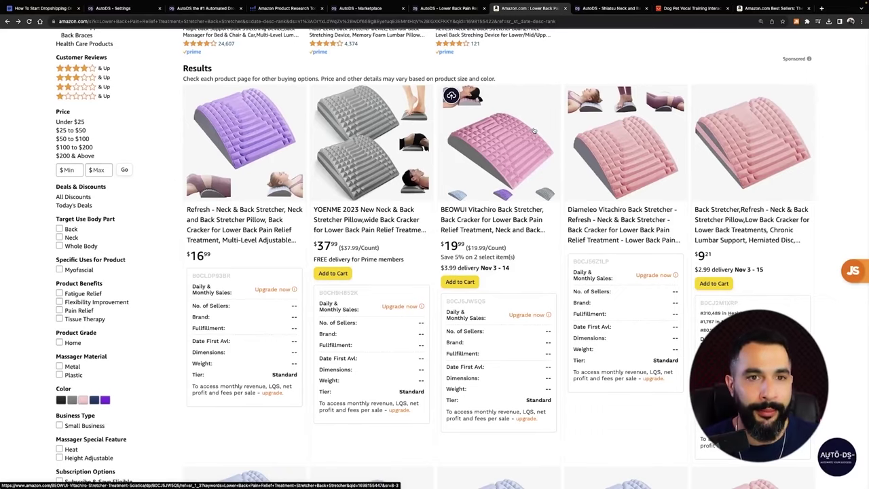
scroll(534, 131, up, 2)
scroll(522, 143, down, 7)
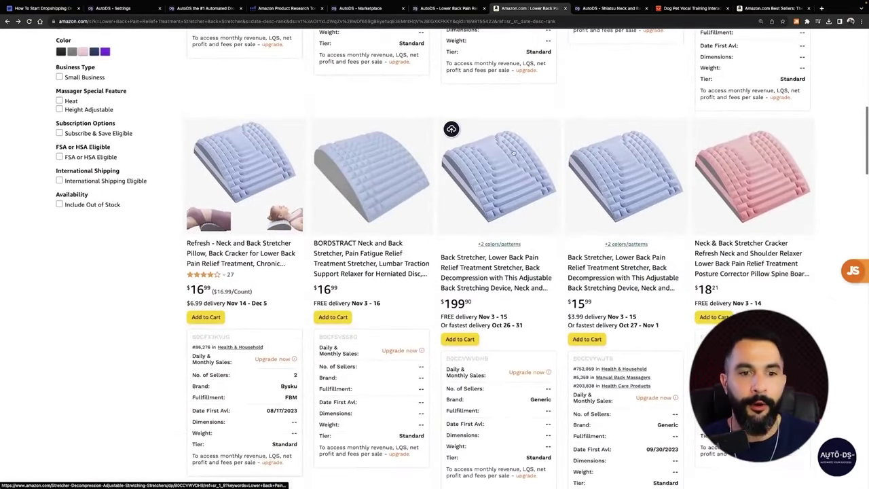
scroll(514, 154, down, 1)
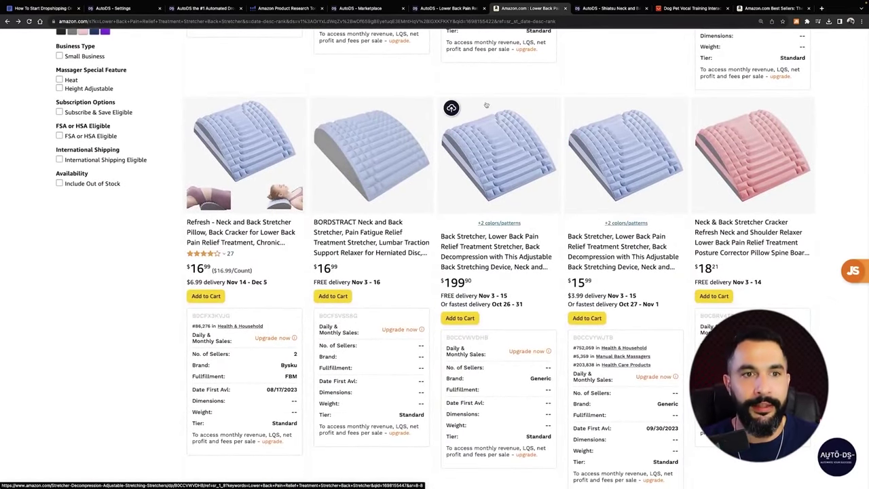
click(447, 8)
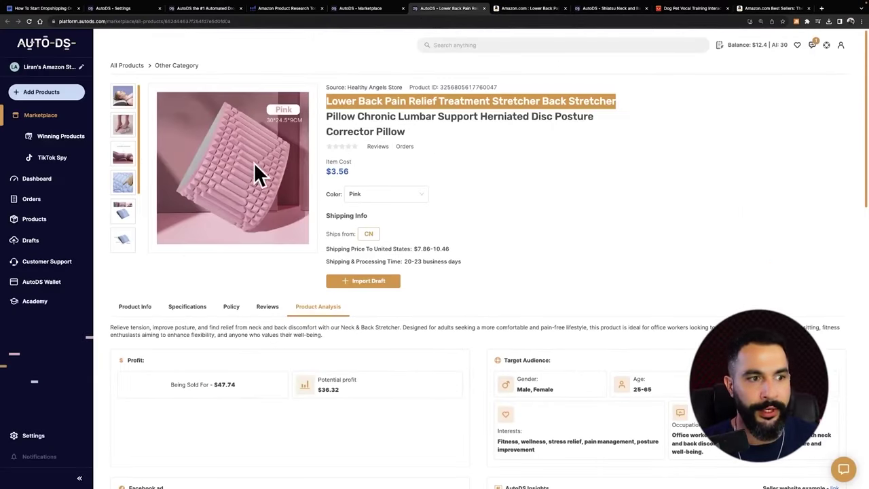
click(125, 179)
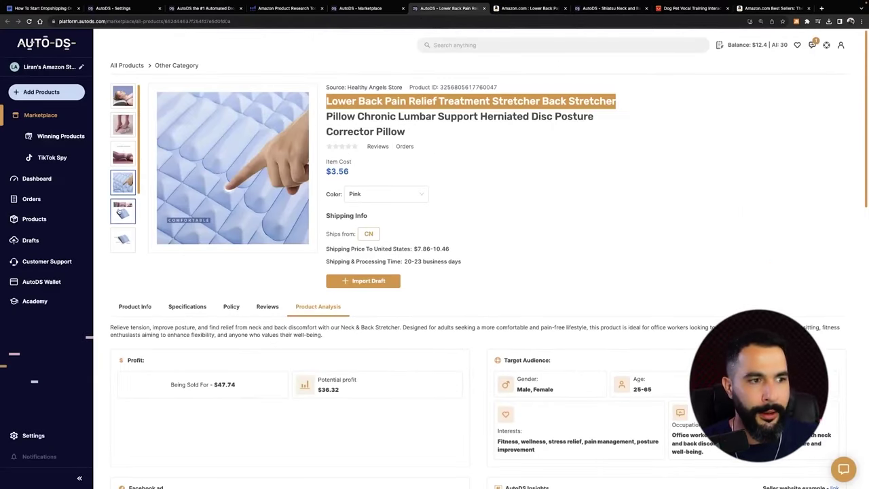
click(123, 211)
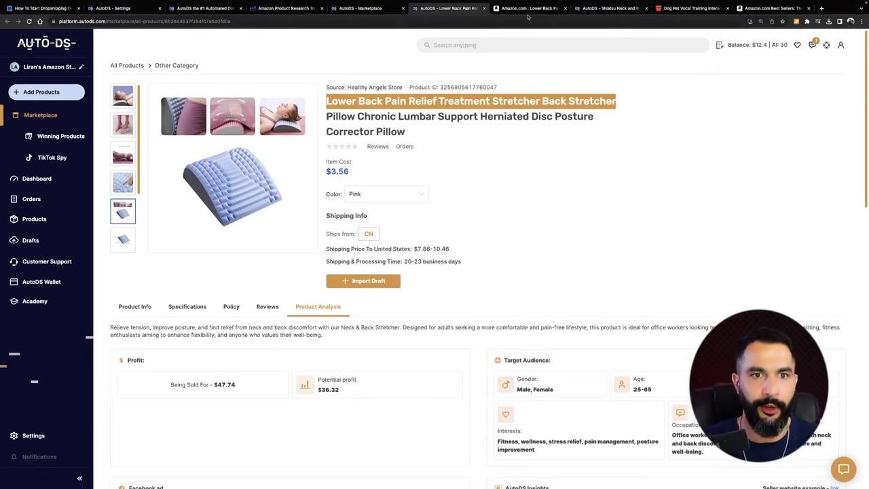
click(529, 8)
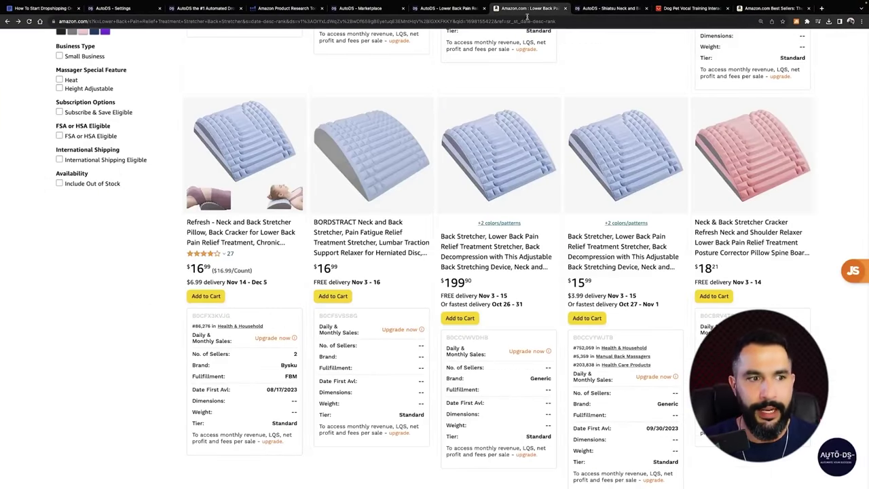
- Switch to AliExpress and search for the copied title "Lower Back Pain Relief Treatment Stretcher Back Stretcher"
click(673, 9)
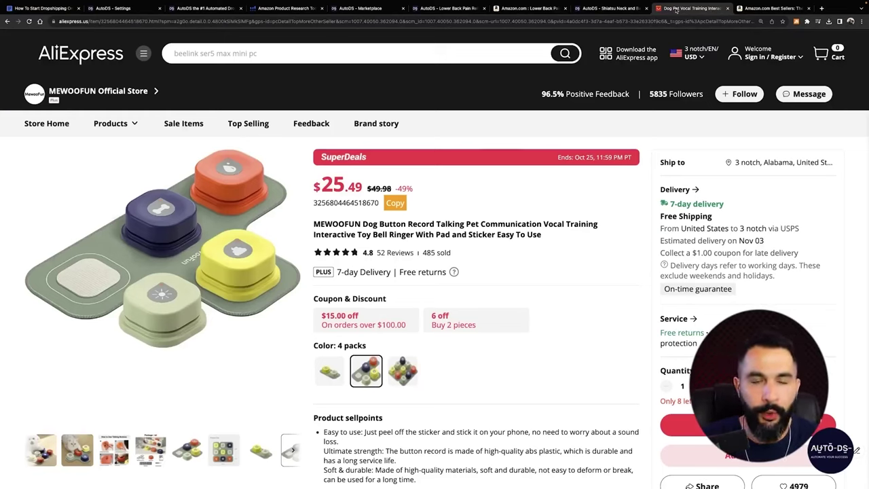
click(274, 54)
key(ctrl+v)
key(Return)
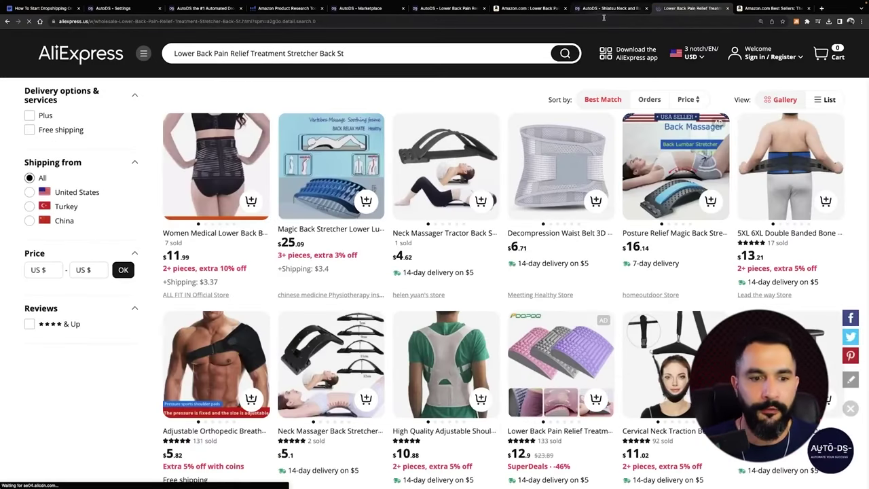
- Switch to the AutoDS back stretcher page, search its blue pillow image with Google, check the matching offers, and close the results
click(609, 8)
click(530, 9)
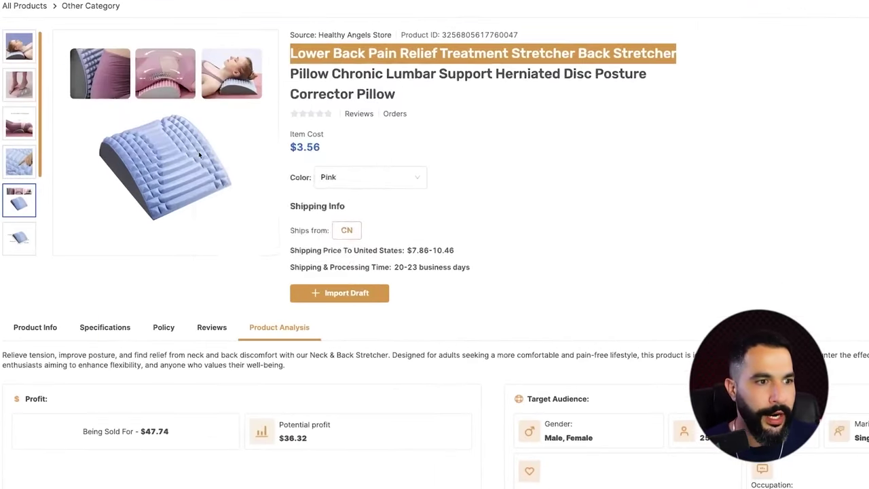
right_click(256, 177)
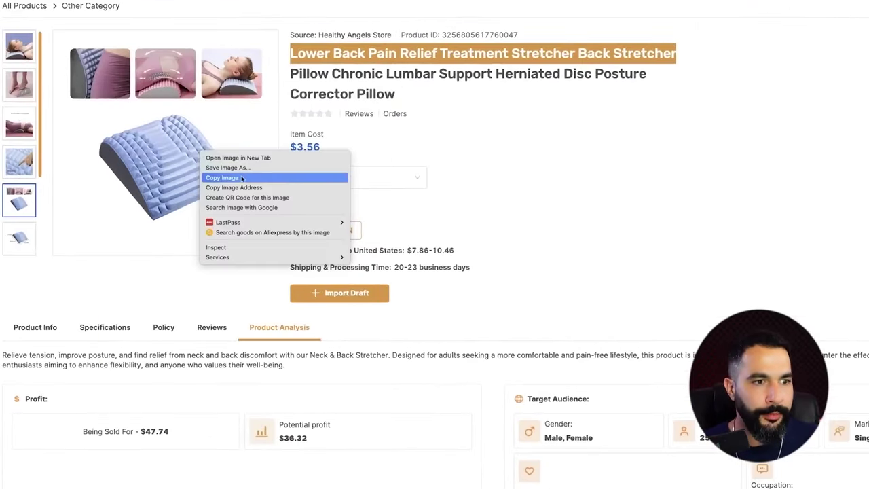
click(258, 207)
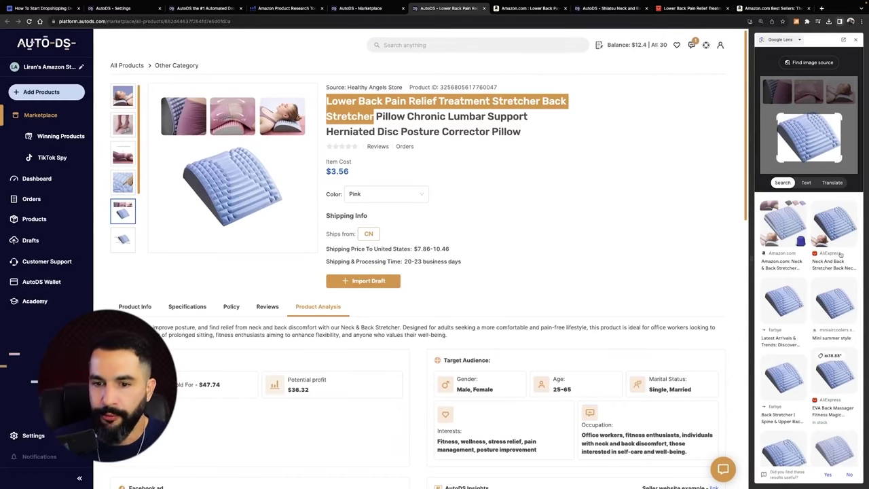
scroll(841, 258, down, 3)
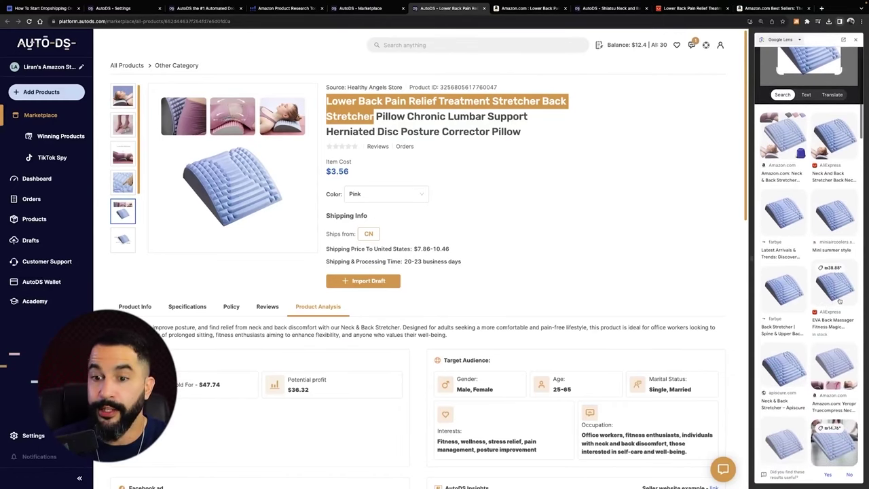
click(855, 40)
- Move the AliExpress results next to the AutoDS product, browse them for the matching pillow, and open the POOPQQ Store listing
drag(693, 8, 555, 14)
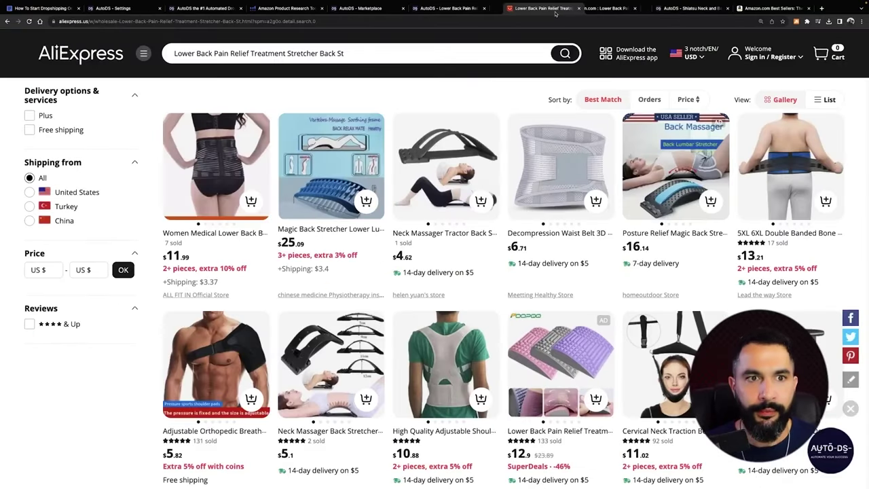
scroll(368, 77, down, 1)
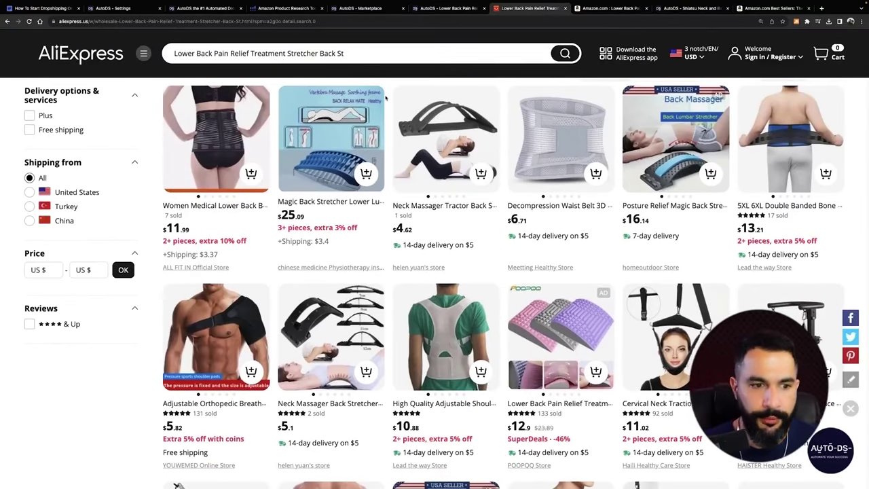
scroll(385, 99, down, 2)
scroll(385, 98, down, 5)
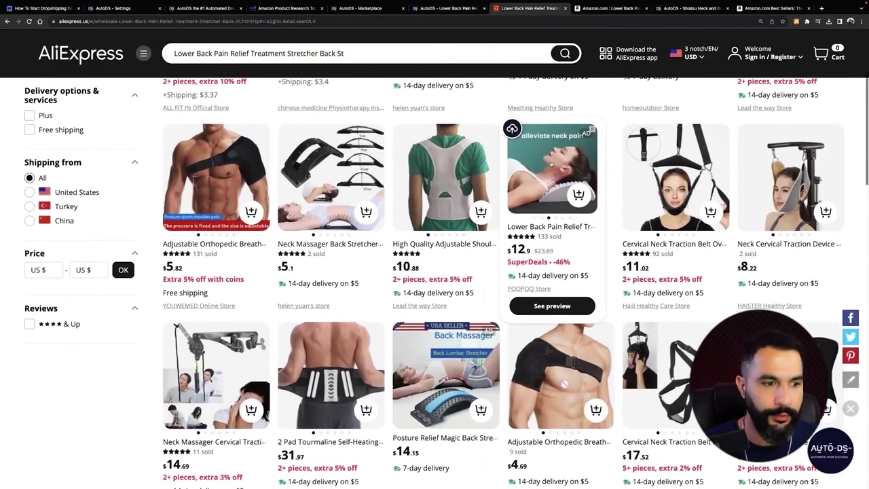
scroll(438, 163, down, 5)
scroll(445, 162, up, 4)
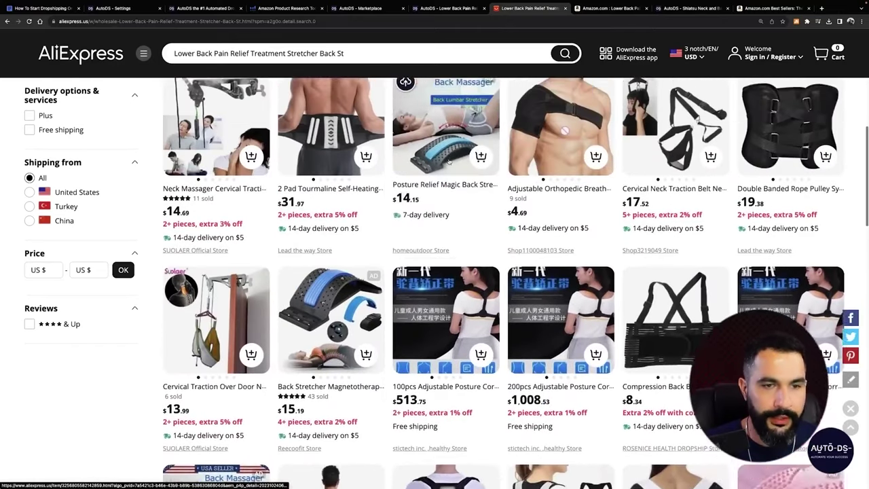
scroll(448, 161, up, 3)
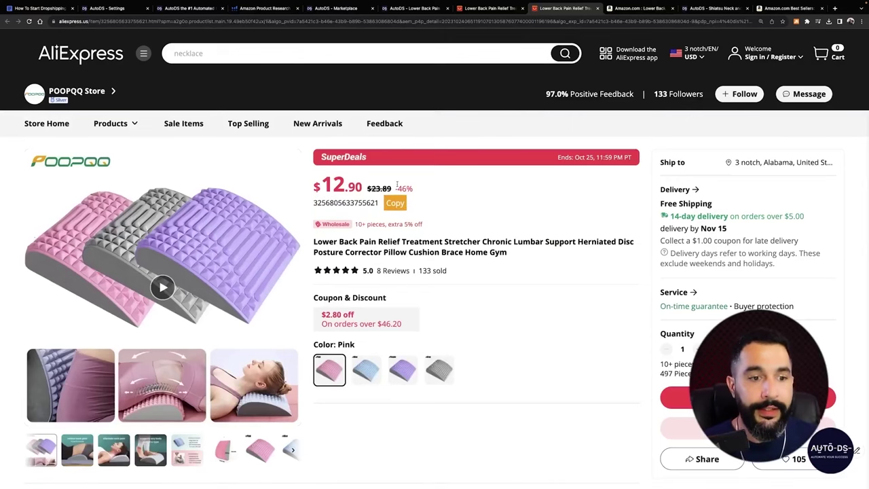
- Compare price and shipping of the related AliExpress back stretchers by opening the Healthy Angels Store and Portable Back Stretcher Pillow listings
scroll(434, 150, down, 5)
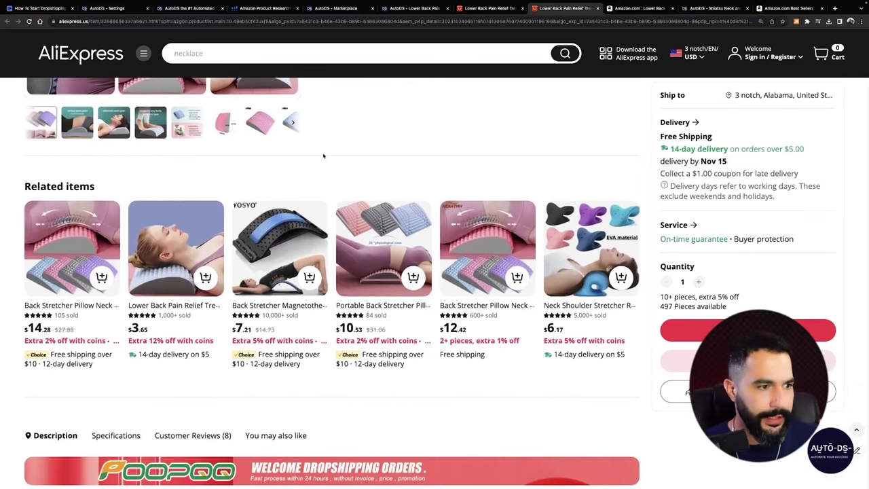
click(176, 253)
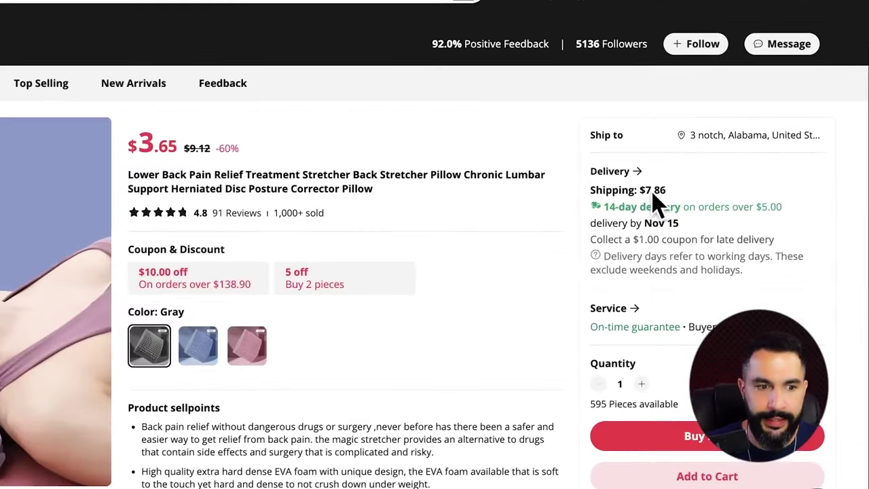
scroll(656, 200, down, 10)
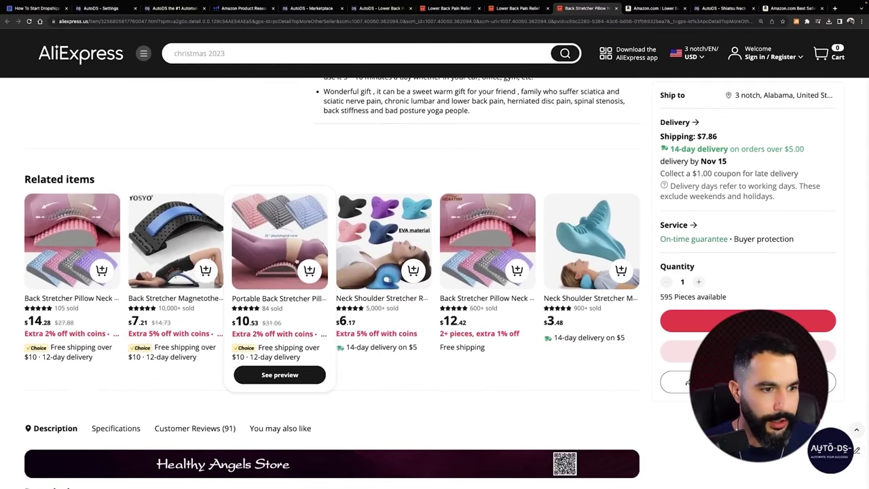
click(263, 234)
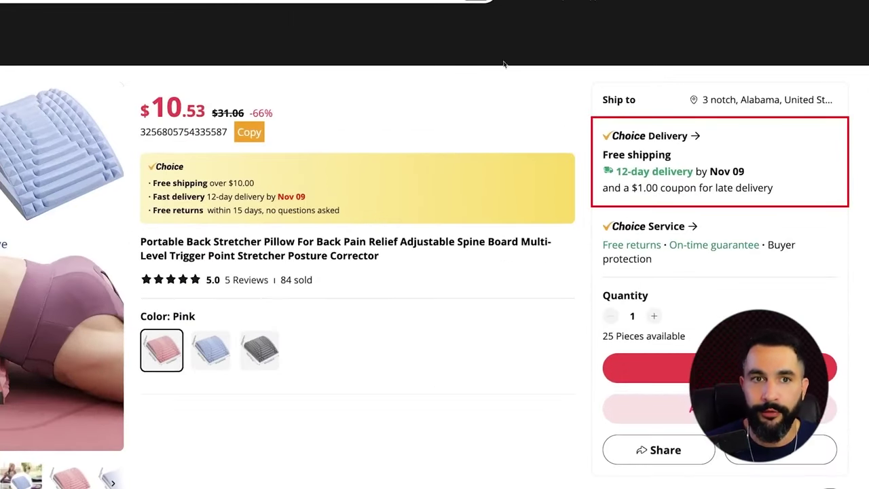
- Close the other AliExpress pages, keeping only the Portable Back Stretcher Pillow listing
click(501, 8)
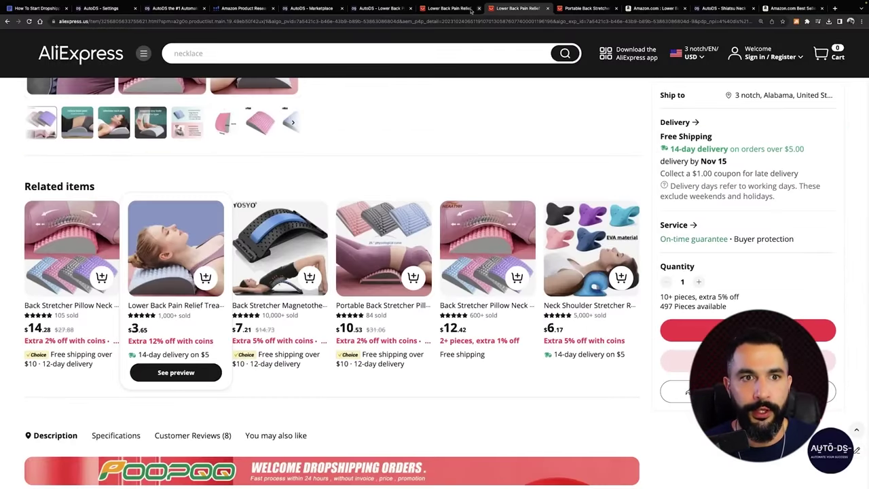
key(ctrl+w)
click(479, 8)
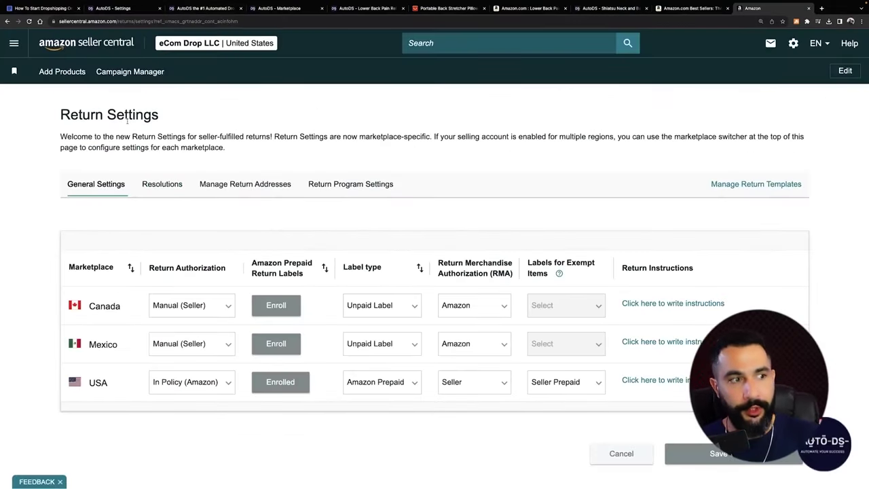
- Examine the Free Returns Program options for the USA in the Seller Central return program settings
click(337, 185)
scroll(302, 283, down, 2)
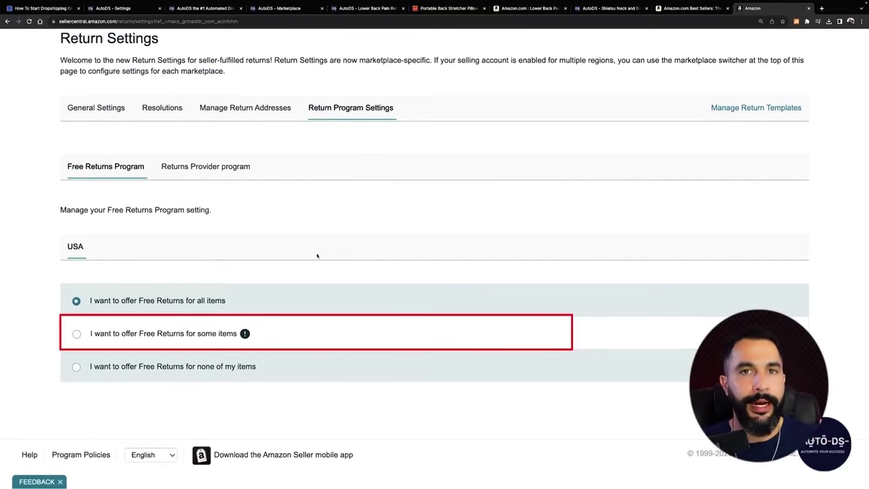
click(285, 8)
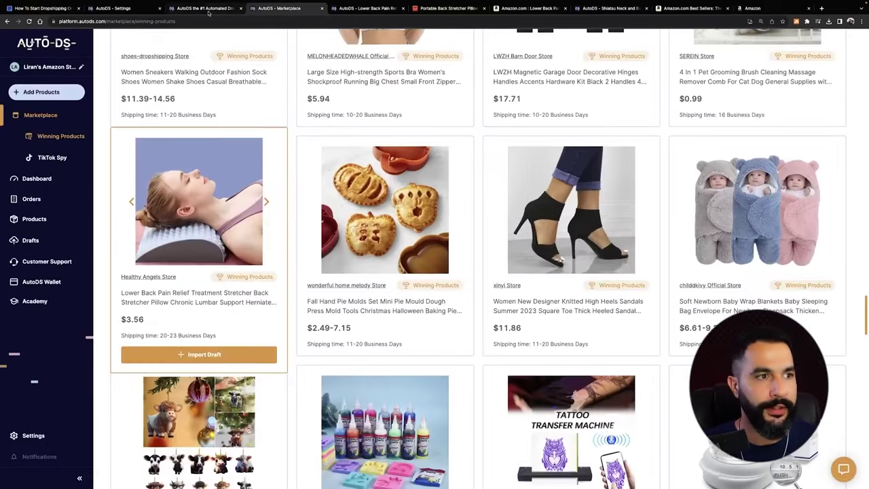
click(185, 10)
click(448, 8)
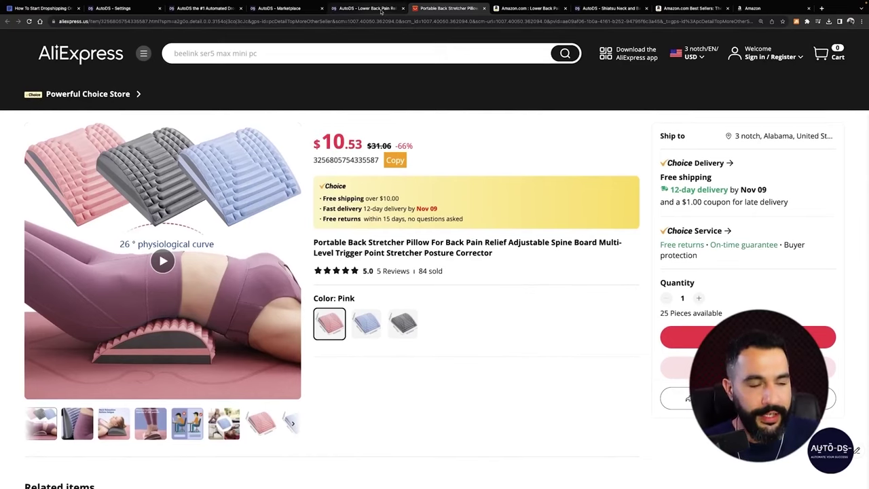
click(373, 10)
click(423, 8)
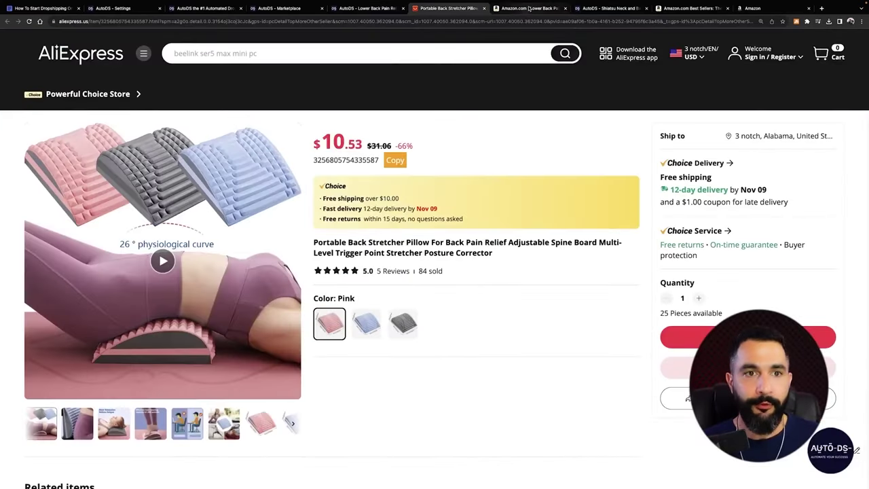
- Open the YOENME 2023 neck and back stretcher from the Amazon results and compare its price and delivery dates with the AliExpress listing
click(528, 9)
scroll(515, 46, up, 6)
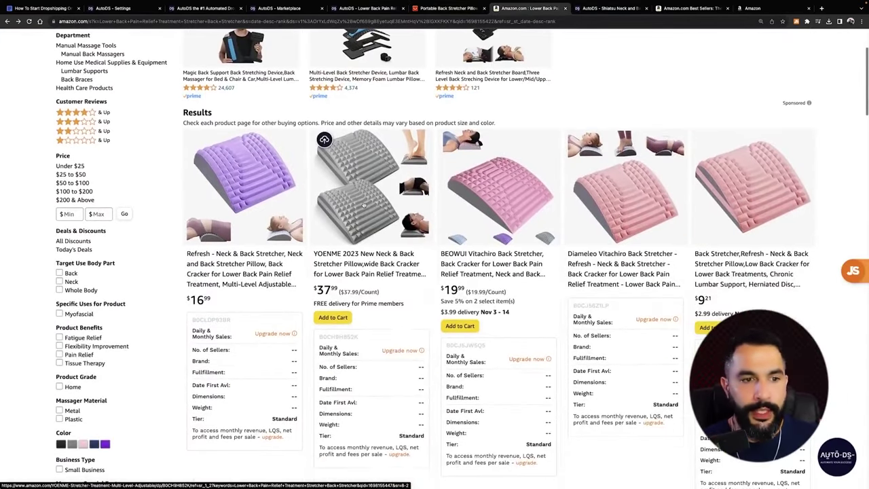
click(364, 205)
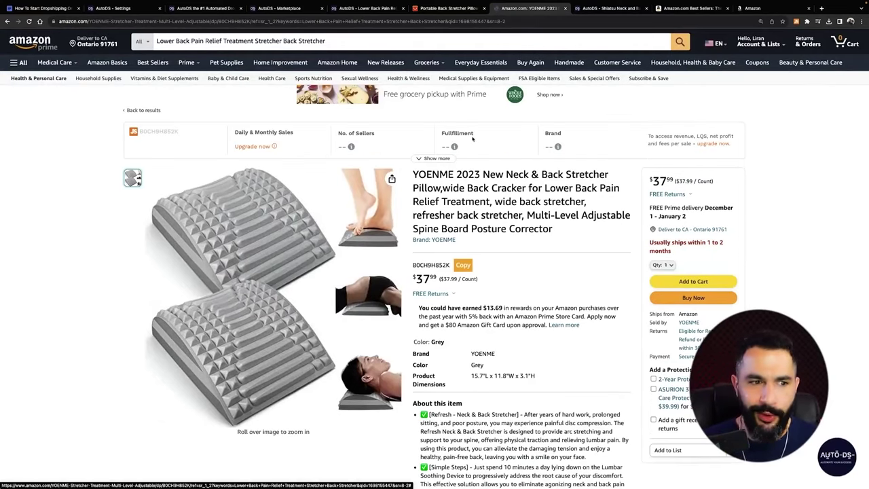
scroll(503, 225, down, 3)
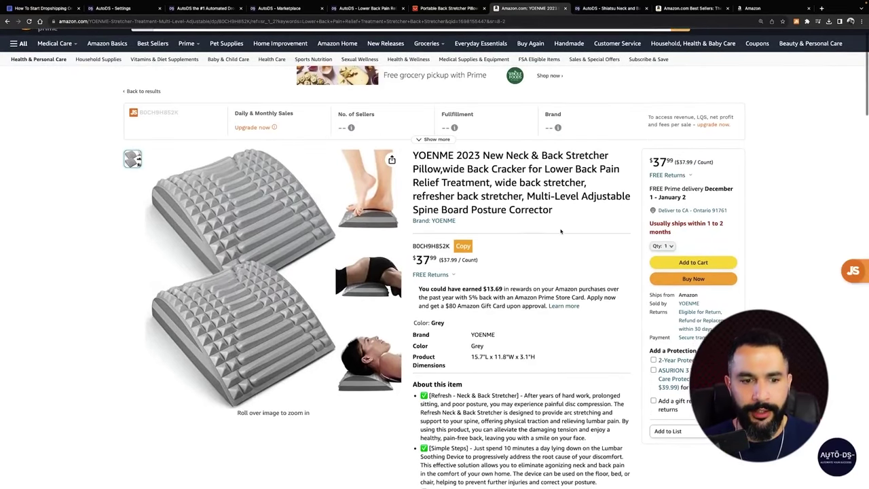
scroll(559, 230, up, 3)
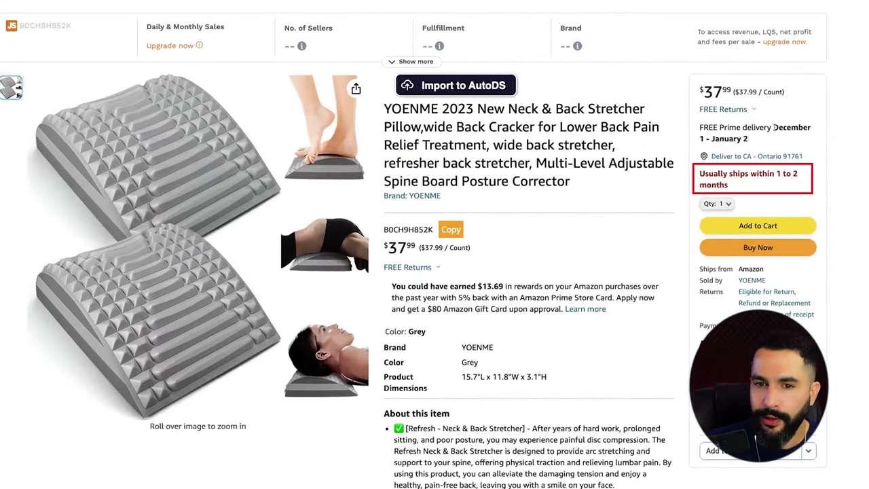
drag(773, 127, 778, 142)
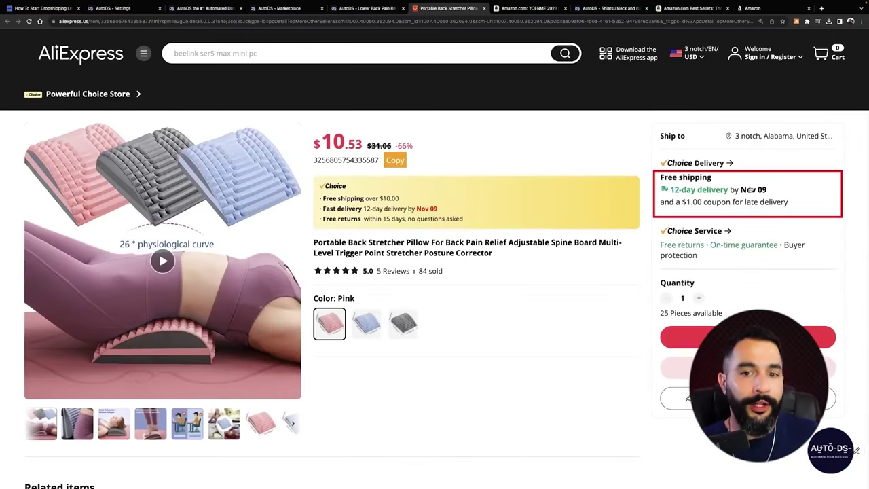
click(534, 9)
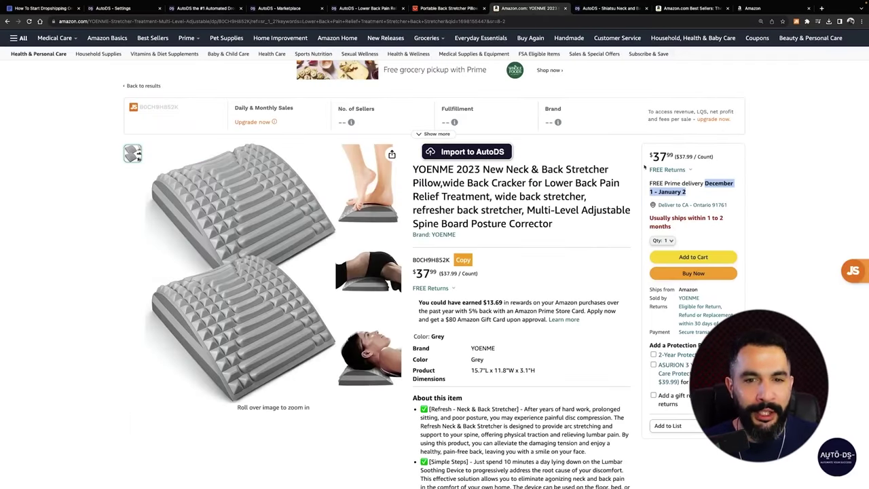
click(841, 193)
scroll(796, 206, down, 5)
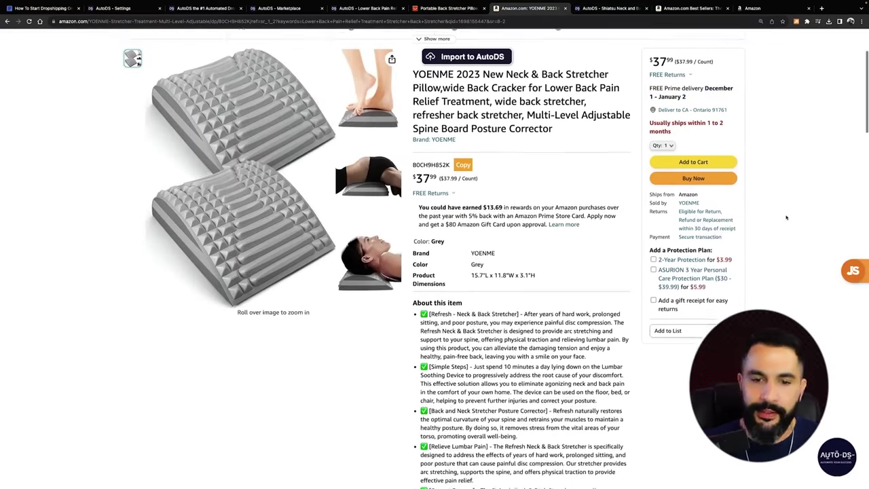
scroll(662, 185, up, 5)
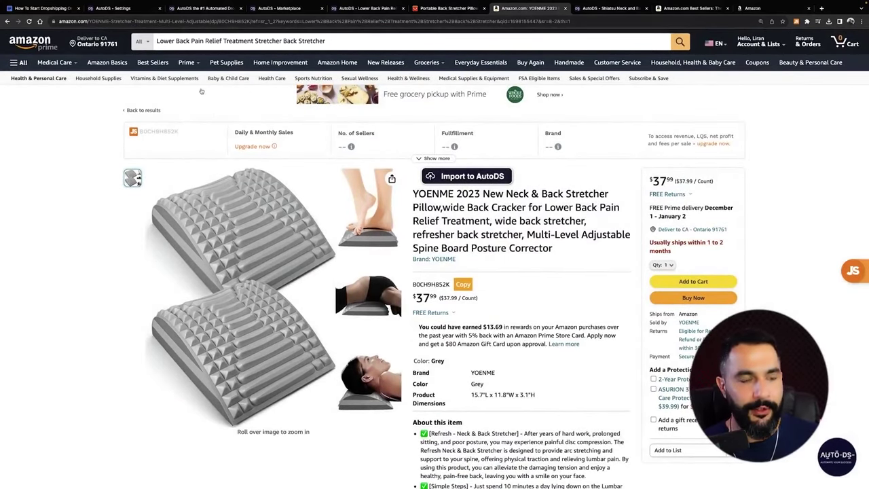
- Find "asin" on the YOENME product page and copy the ASIN from the product details
key(ctrl+f)
text(as)
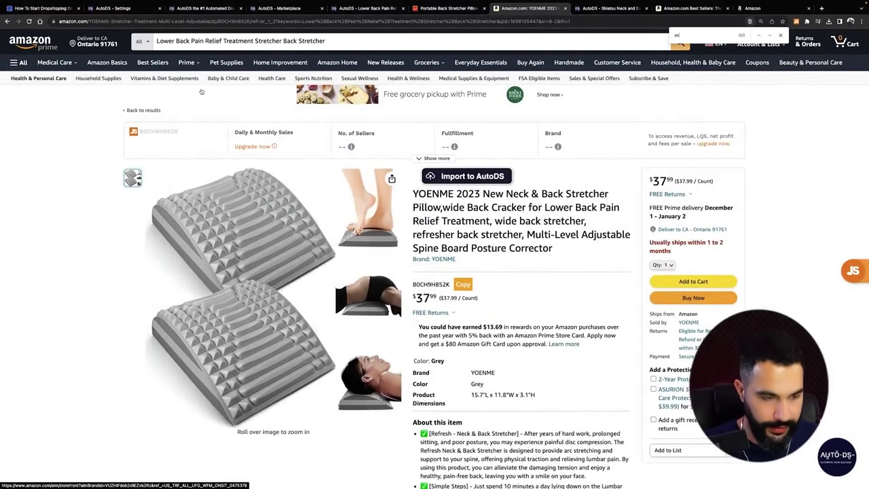
text(in)
double_click(171, 259)
right_click(171, 259)
click(193, 275)
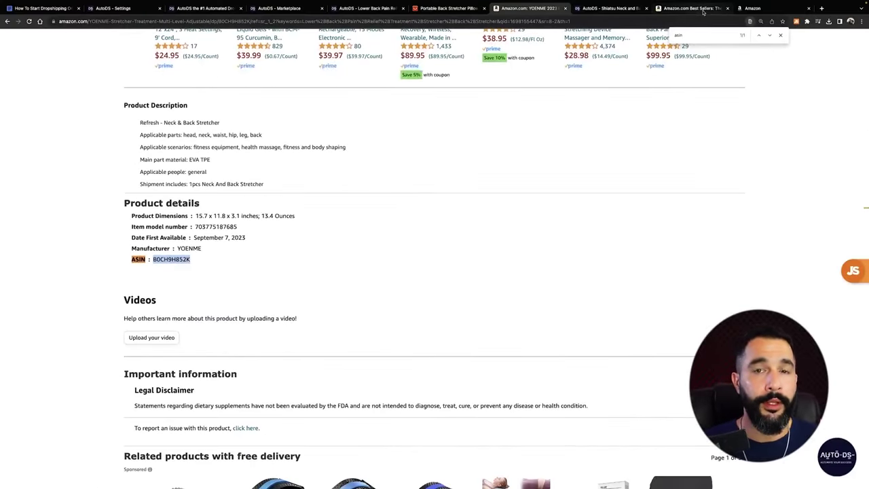
- Switch to Amazon Seller Central and search the product catalog for the copied ASIN B0CH9H852K to add the product
drag(752, 8, 590, 8)
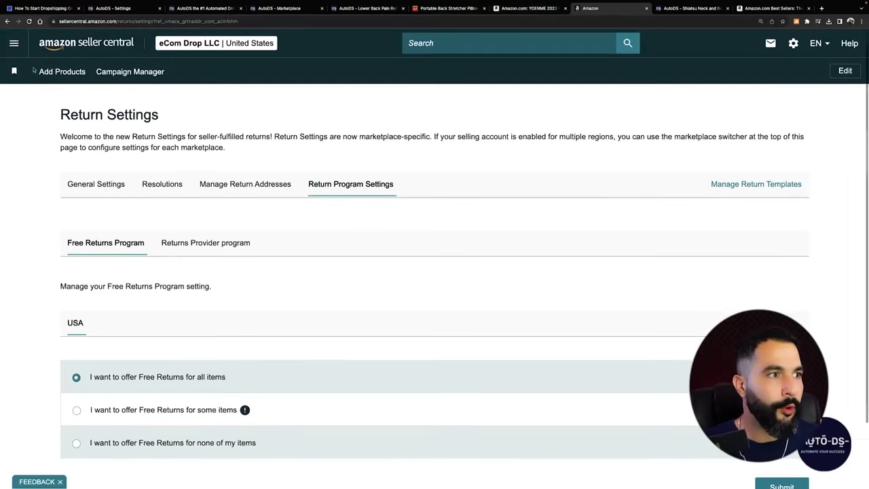
click(61, 72)
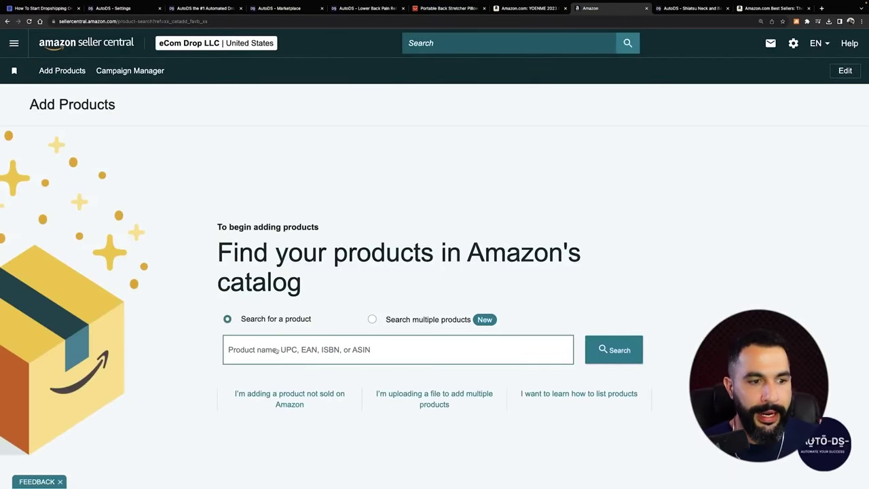
click(277, 350)
key(ctrl+v)
click(634, 350)
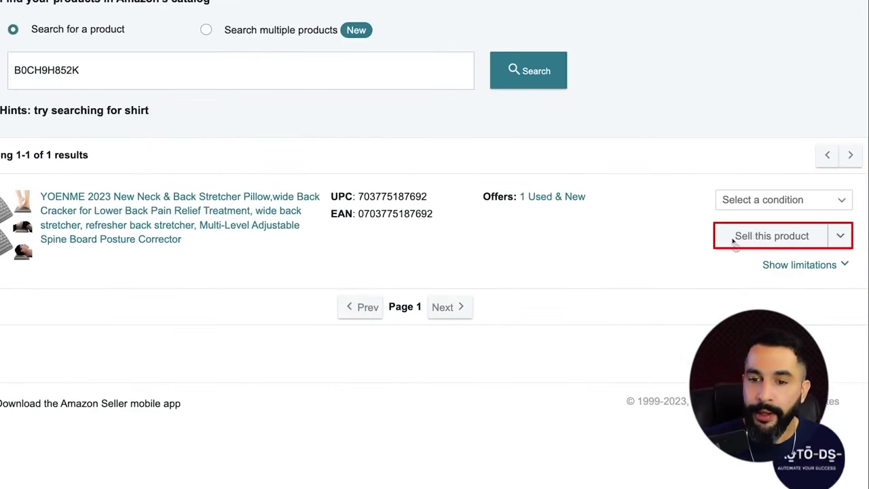
- Set the YOENME back stretcher's condition to New, choose to sell it, and look over its offer form
click(756, 206)
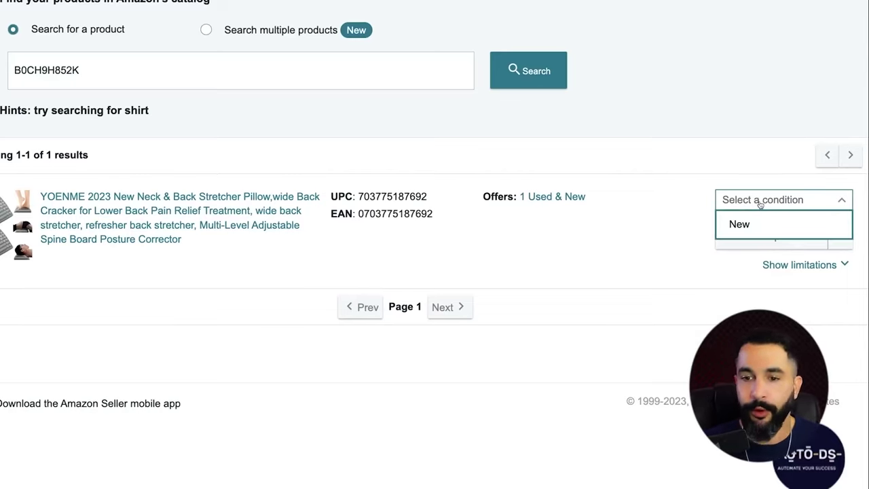
click(753, 224)
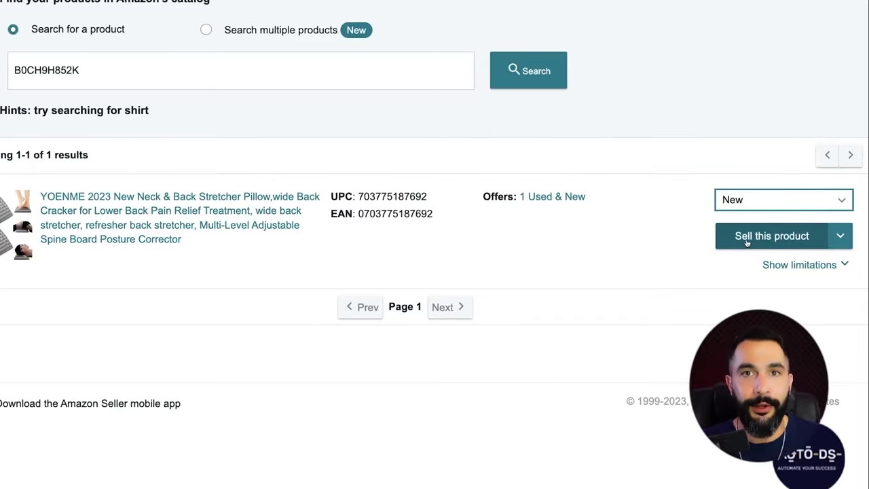
click(747, 243)
scroll(395, 152, down, 4)
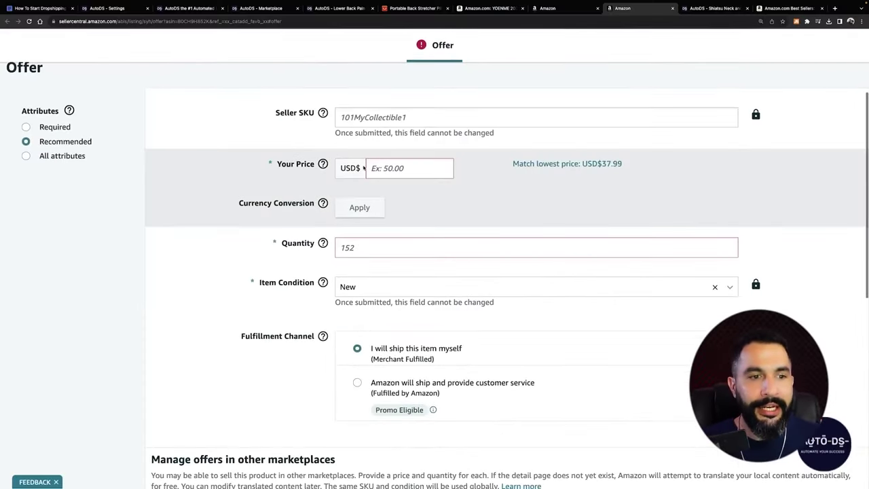
- Examine the price, quantity, fulfillment channel and other-marketplace settings required to list the YOENME back stretcher manually
scroll(395, 152, down, 3)
scroll(380, 175, up, 4)
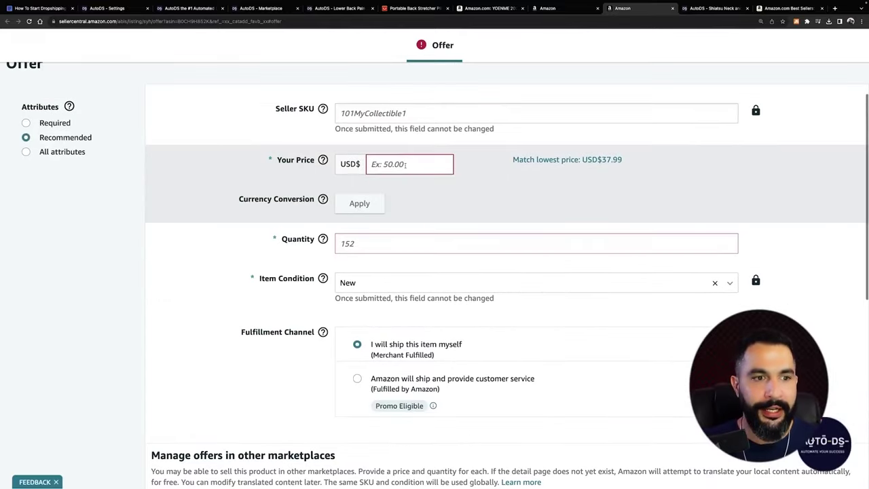
click(408, 164)
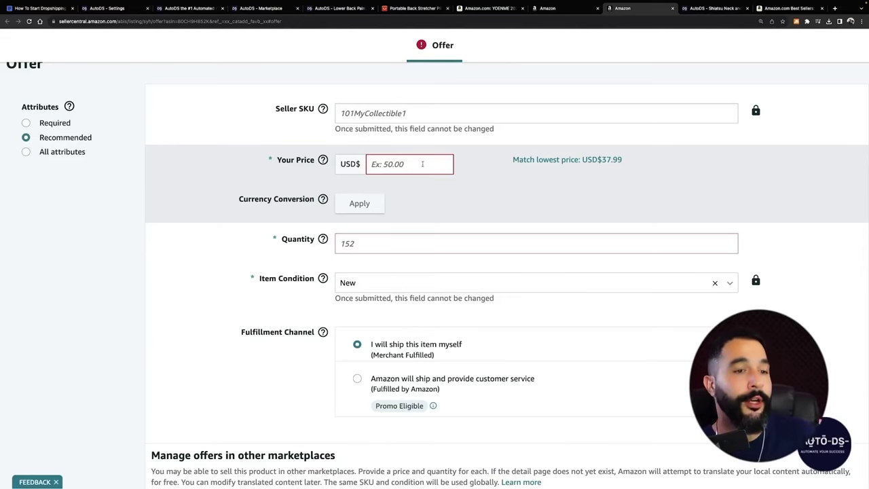
scroll(407, 162, down, 3)
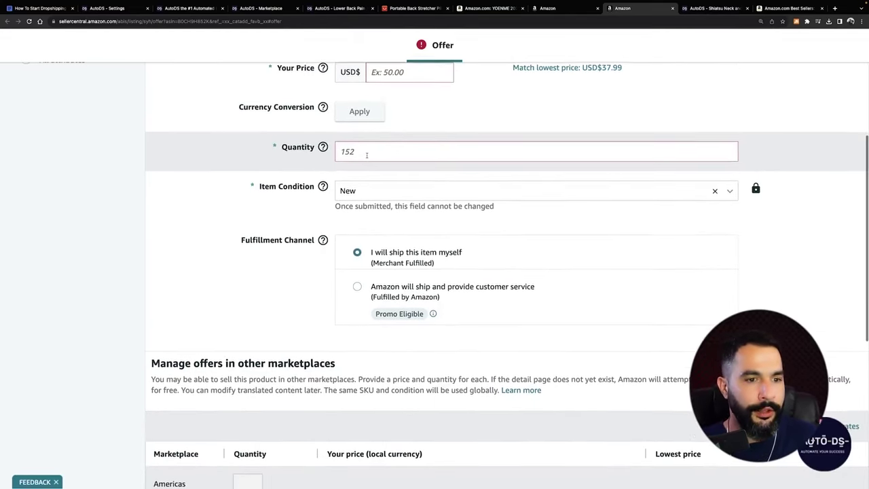
scroll(370, 155, down, 4)
scroll(369, 157, down, 1)
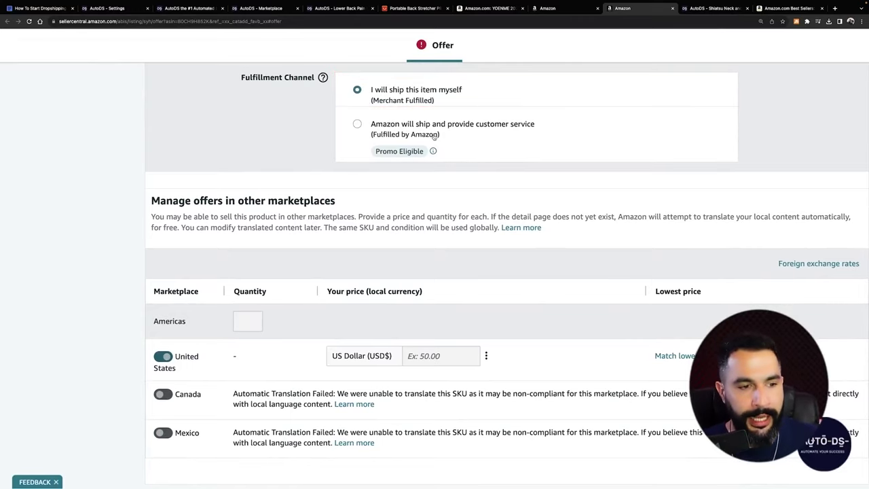
scroll(435, 136, down, 6)
scroll(439, 212, up, 5)
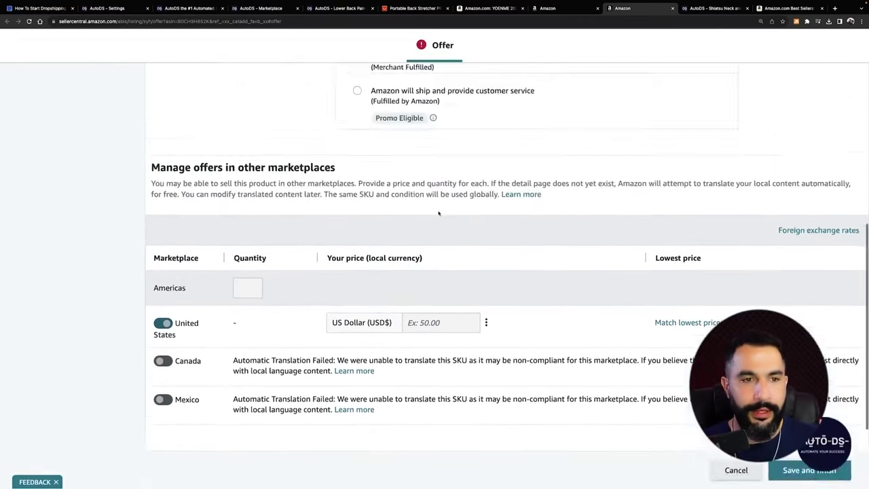
scroll(439, 213, up, 10)
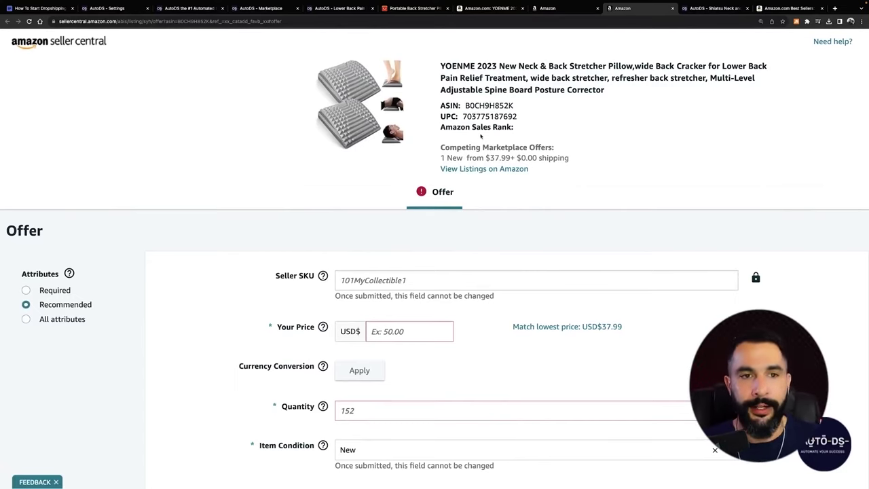
scroll(370, 133, down, 5)
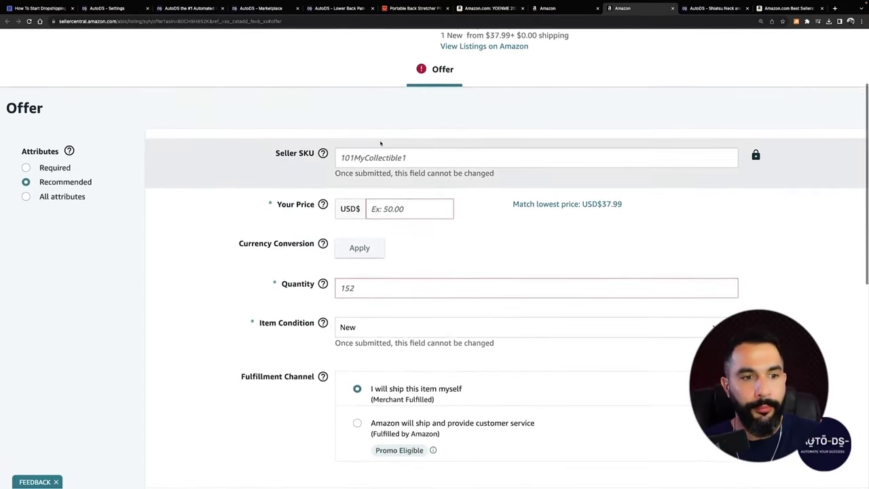
scroll(380, 137, up, 5)
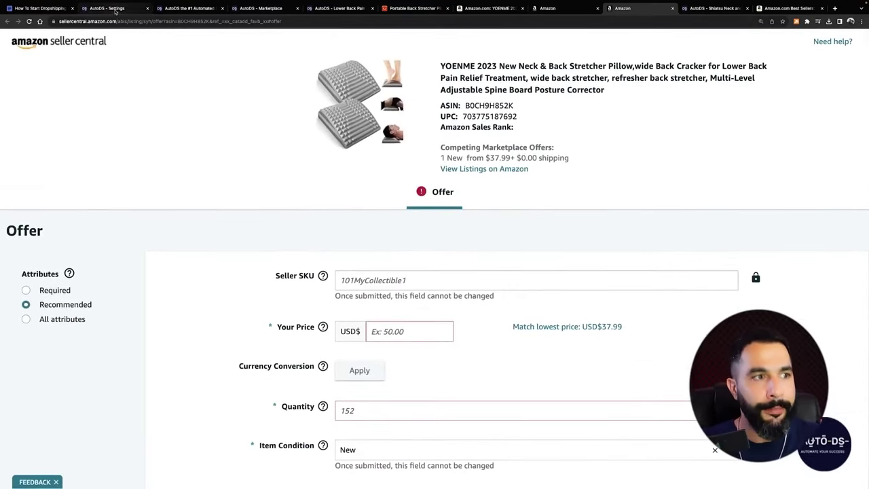
- Switch to AutoDS, start adding a single product, and enter the ASIN B0CH9H852K copied from the Amazon page as the product to sell
click(114, 10)
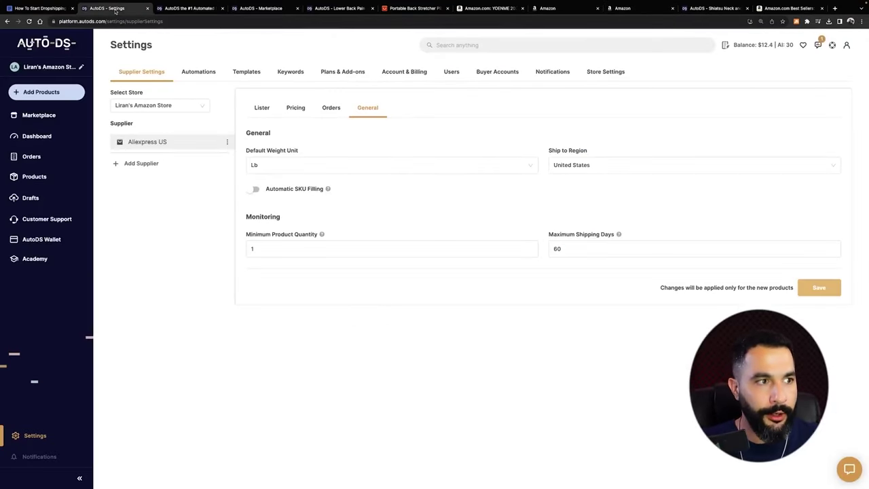
click(49, 94)
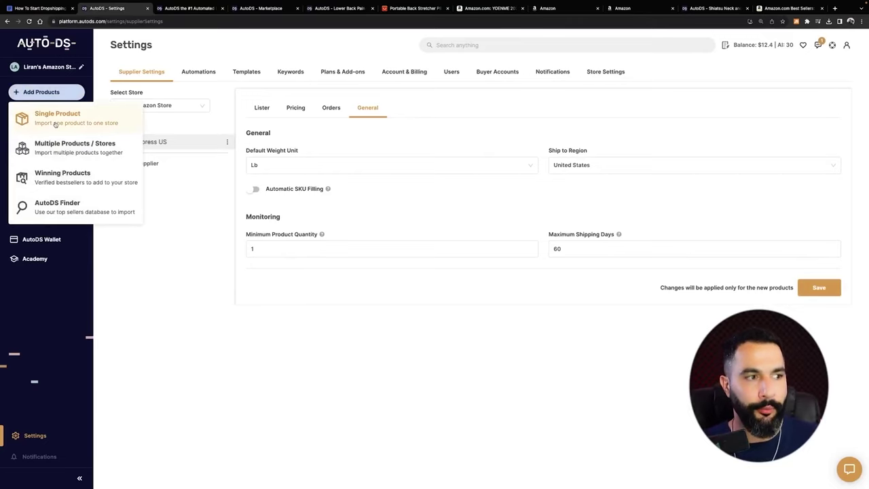
click(56, 122)
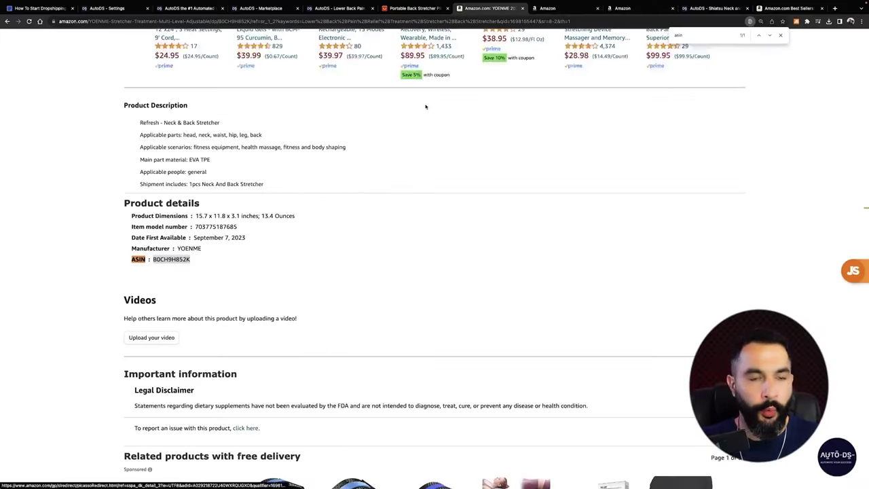
scroll(427, 106, up, 5)
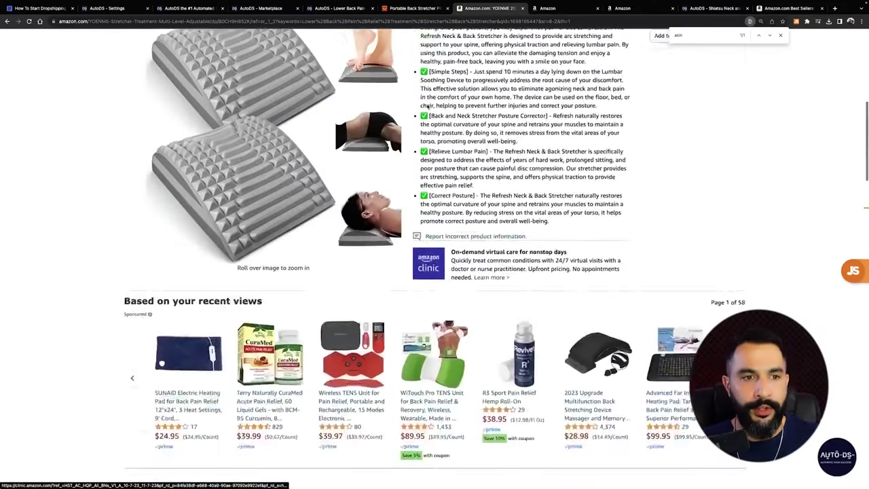
scroll(273, 184, down, 6)
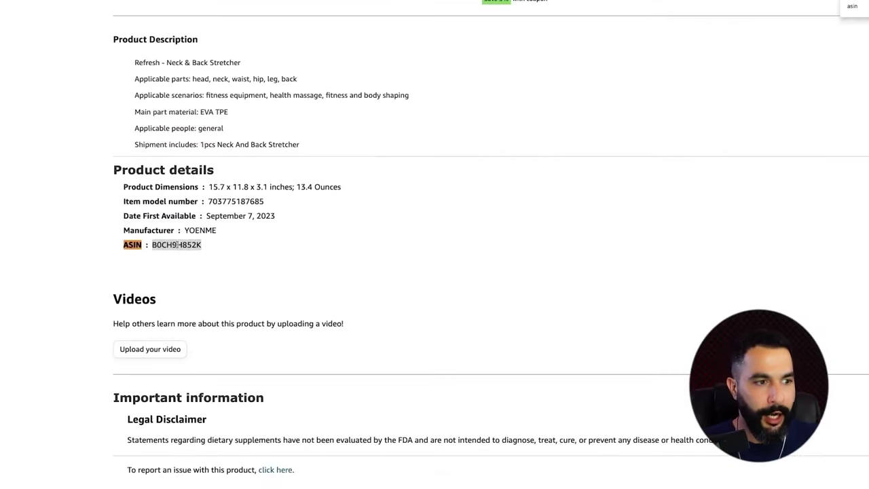
double_click(178, 245)
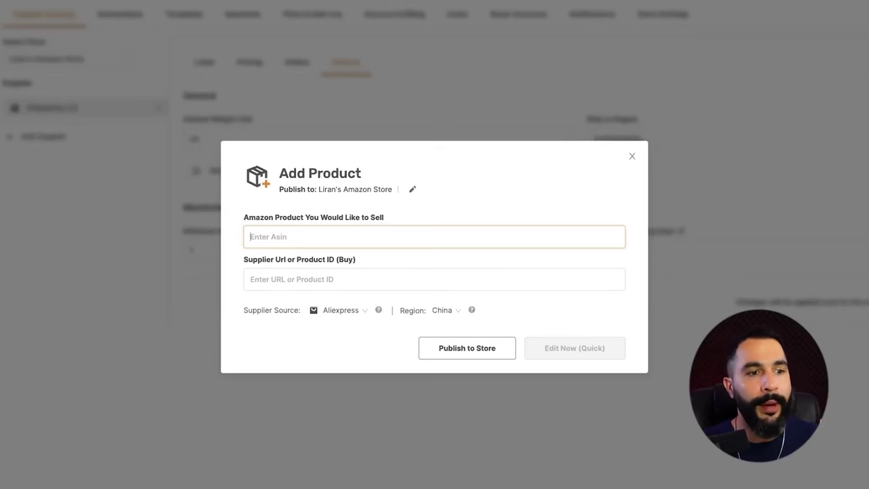
key(ctrl+v)
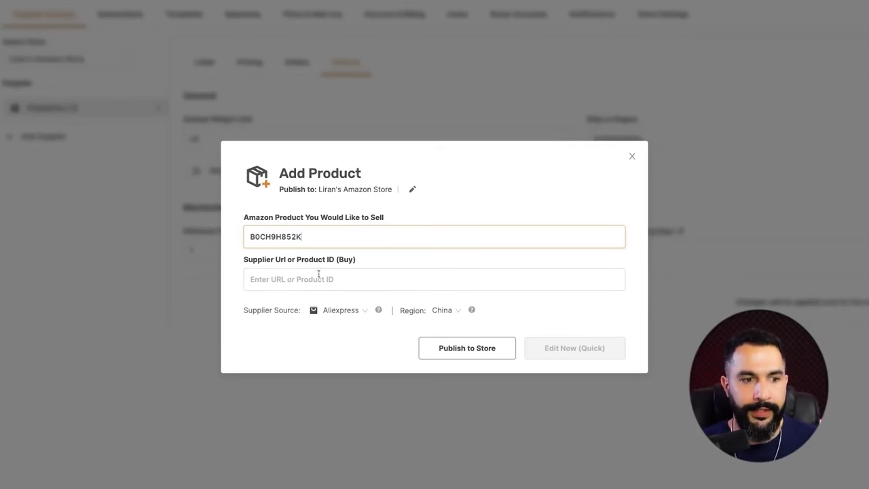
- Choose the gray back stretcher on AliExpress, enter its page link as the AutoDS supplier URL, and open the product for quick editing
click(293, 275)
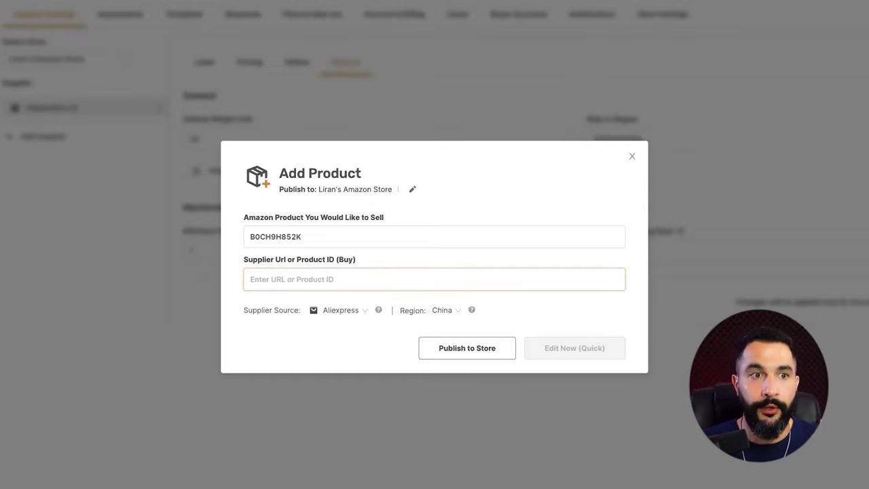
click(414, 9)
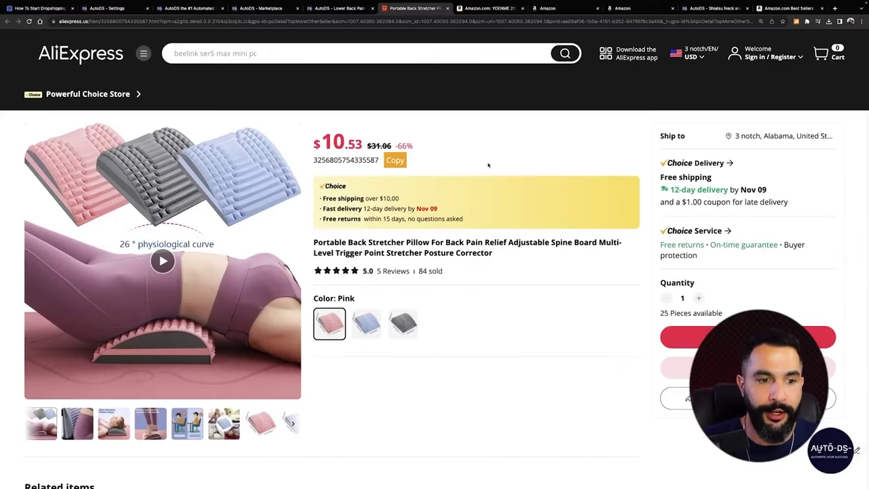
click(401, 321)
click(179, 20)
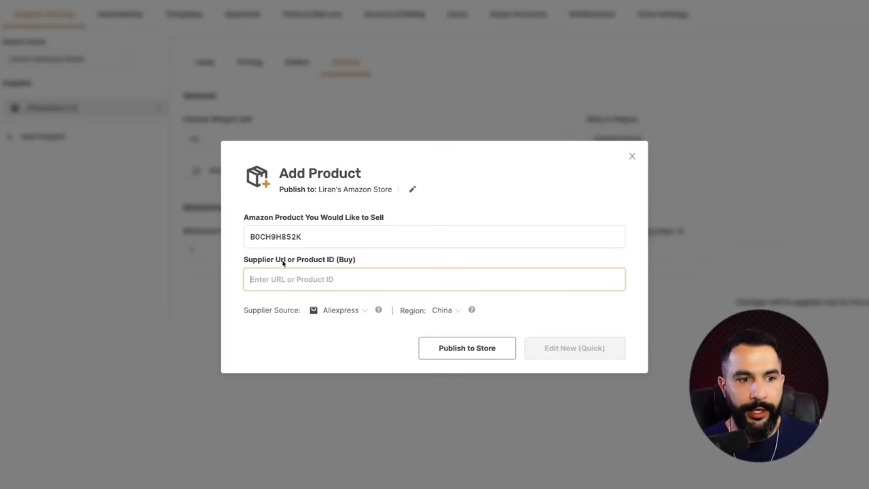
key(ctrl+v)
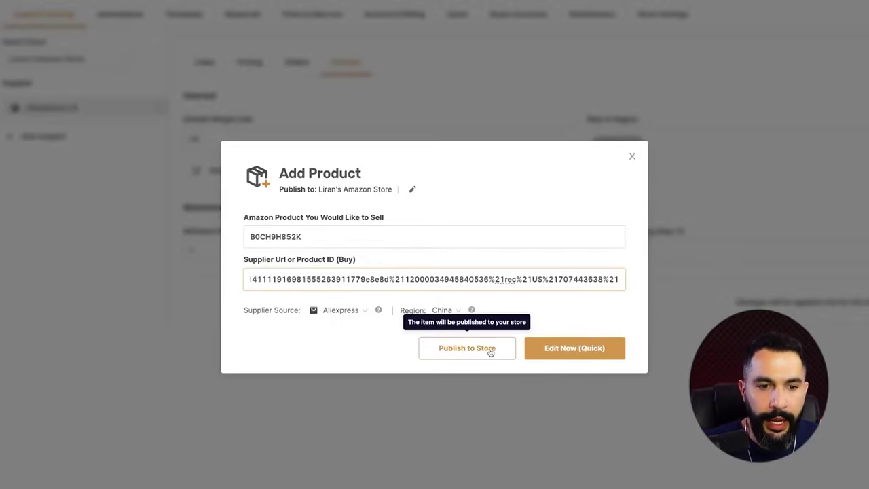
click(569, 348)
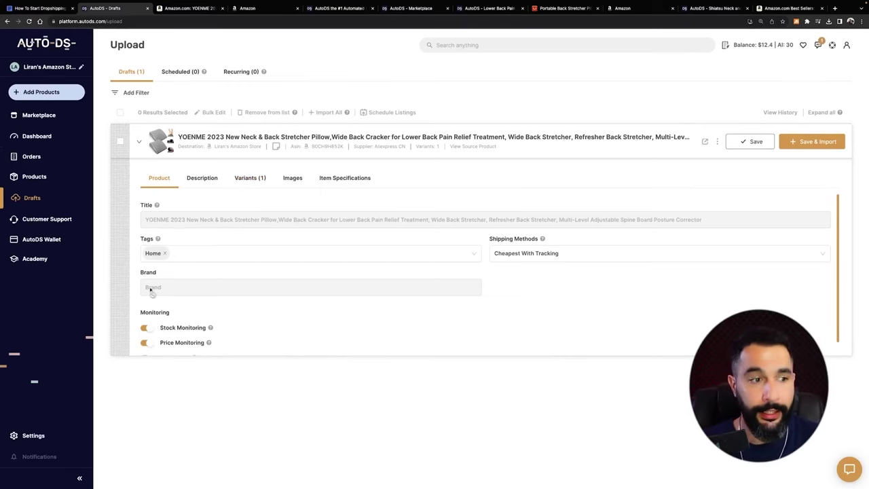
- Compare the draft's description in AutoDS with the "About this item" text on the YOENME Amazon page
click(203, 180)
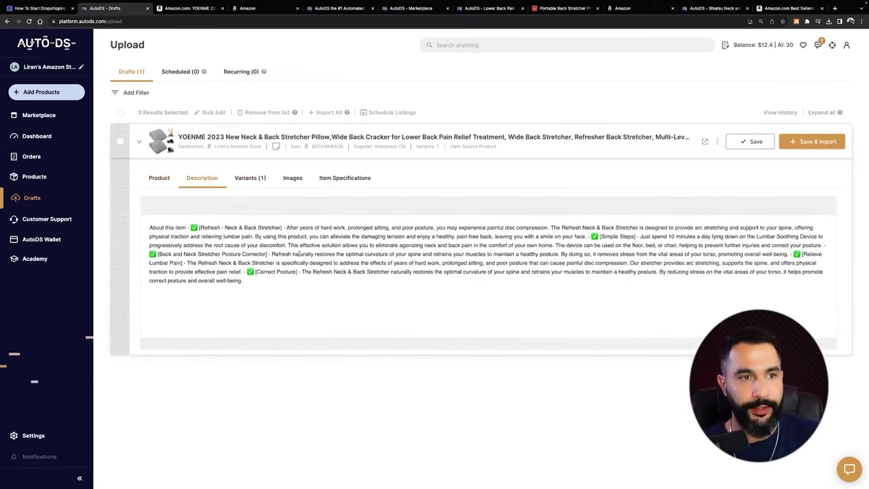
click(191, 8)
scroll(579, 233, down, 3)
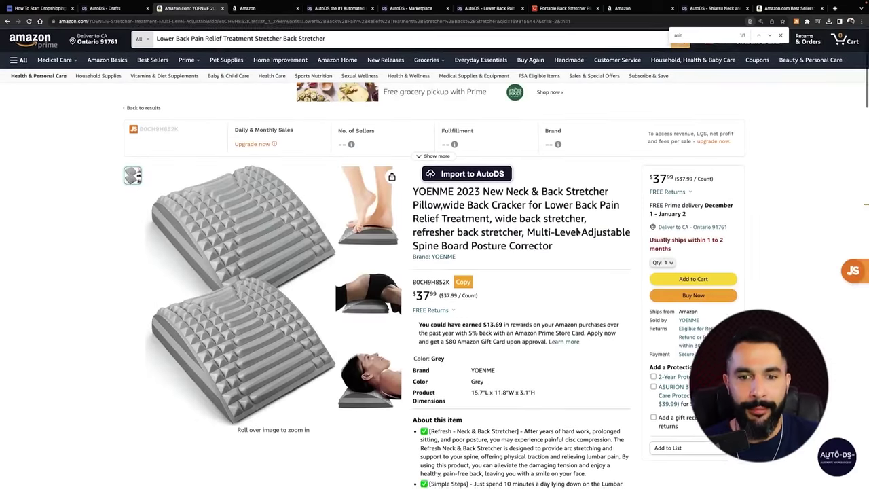
scroll(578, 232, down, 3)
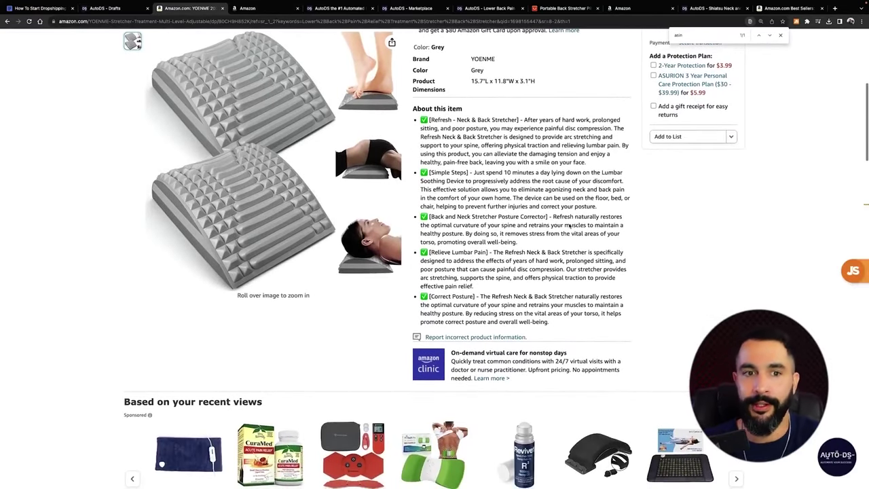
scroll(492, 120, up, 2)
scroll(493, 119, up, 1)
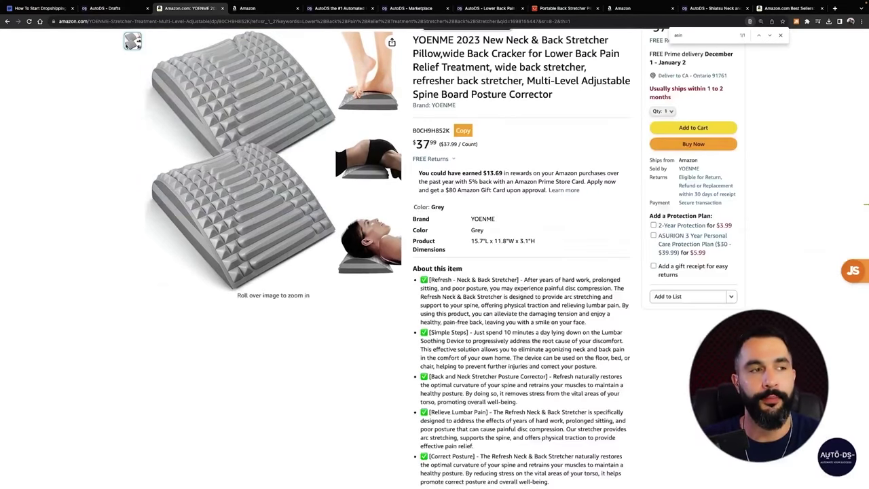
click(105, 8)
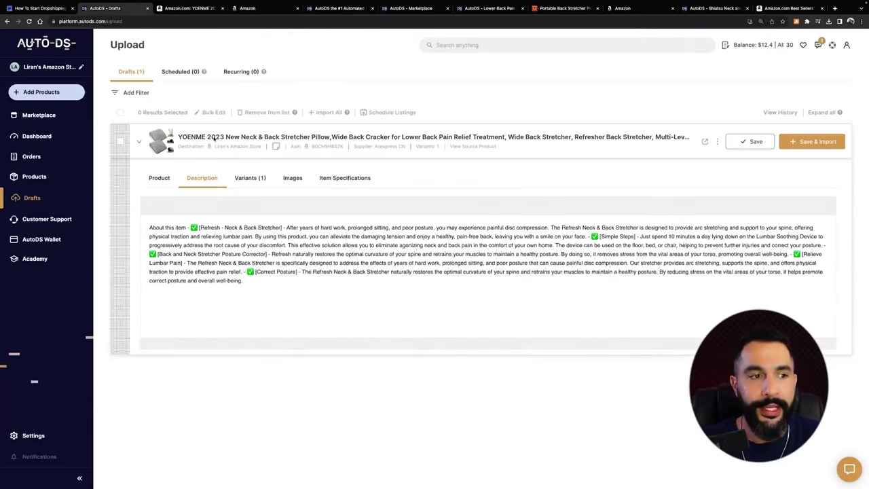
- Add the tag Pillows to the back stretcher draft and check its monitoring and auto order options
click(161, 178)
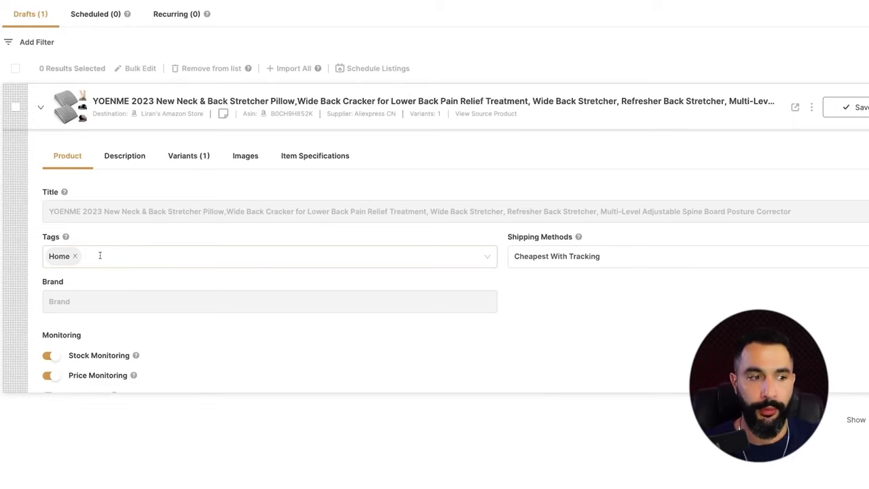
click(100, 255)
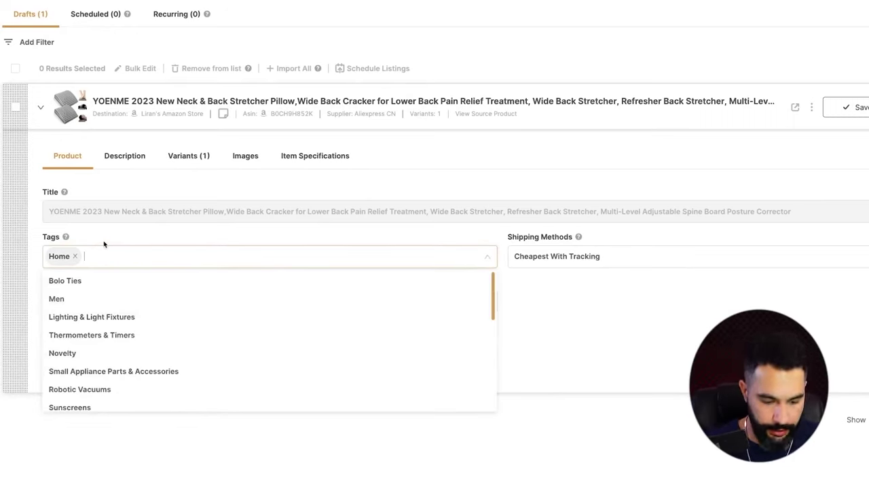
text(Pillows)
key(Return)
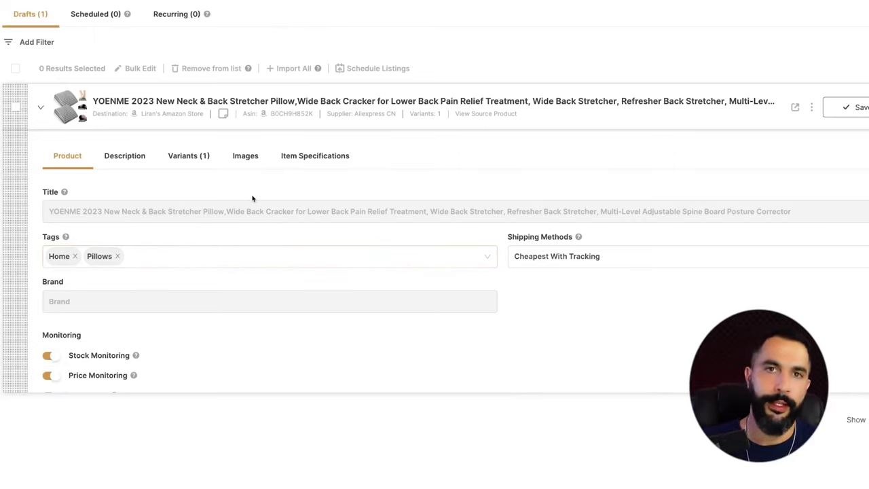
scroll(144, 178, down, 1)
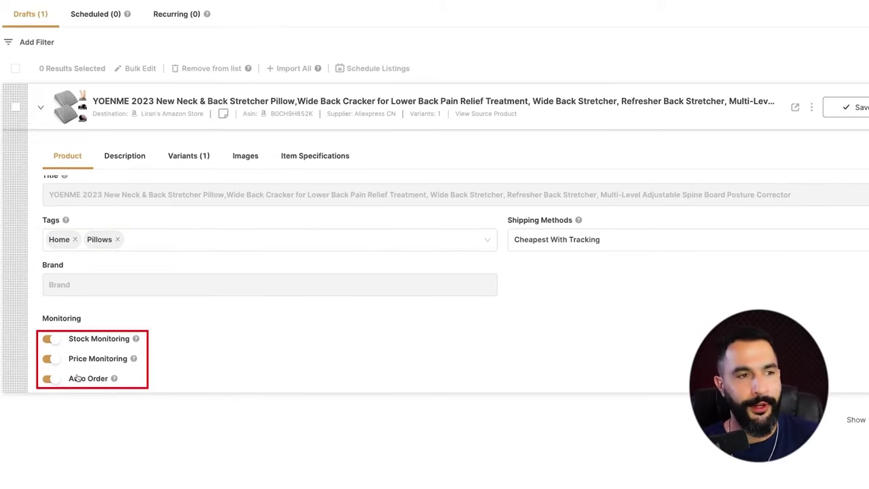
- Review the draft's variants and images, checking the color against the Amazon and AliExpress product pages
click(183, 156)
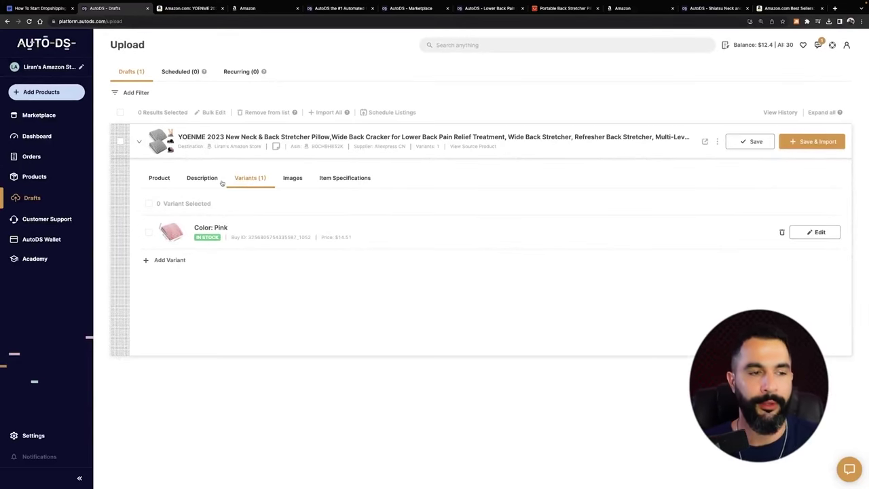
click(220, 180)
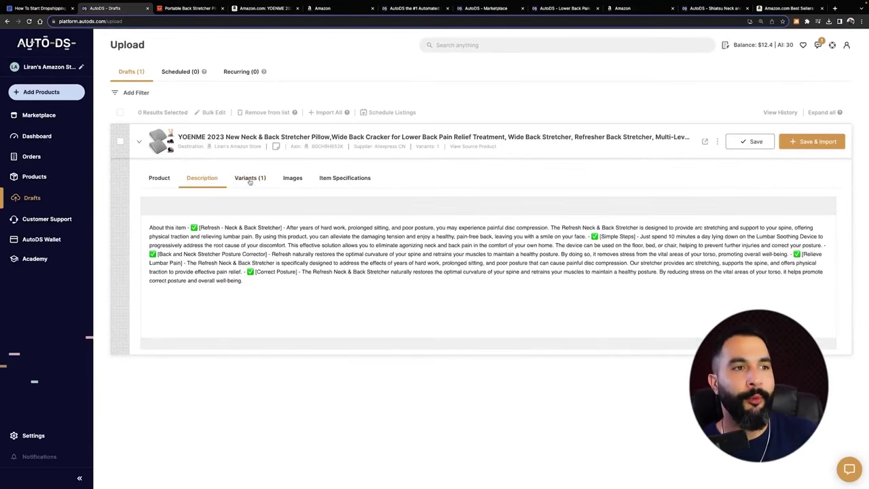
click(249, 178)
click(265, 8)
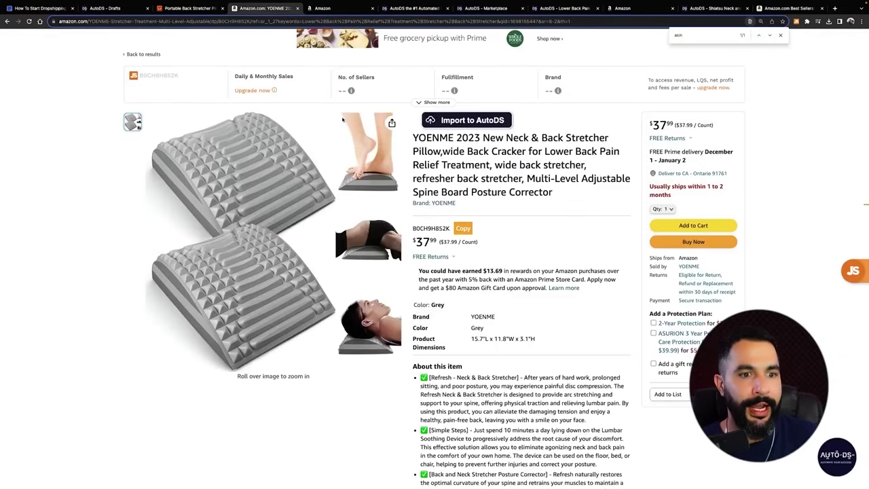
click(112, 8)
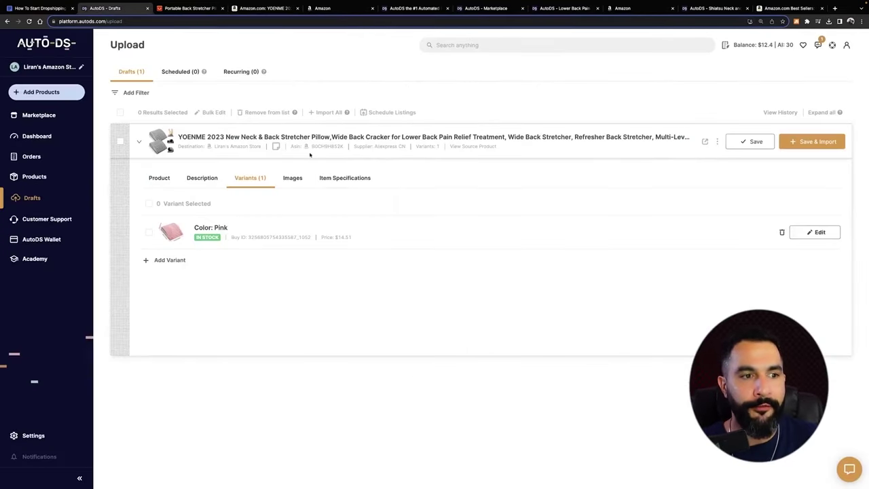
click(294, 178)
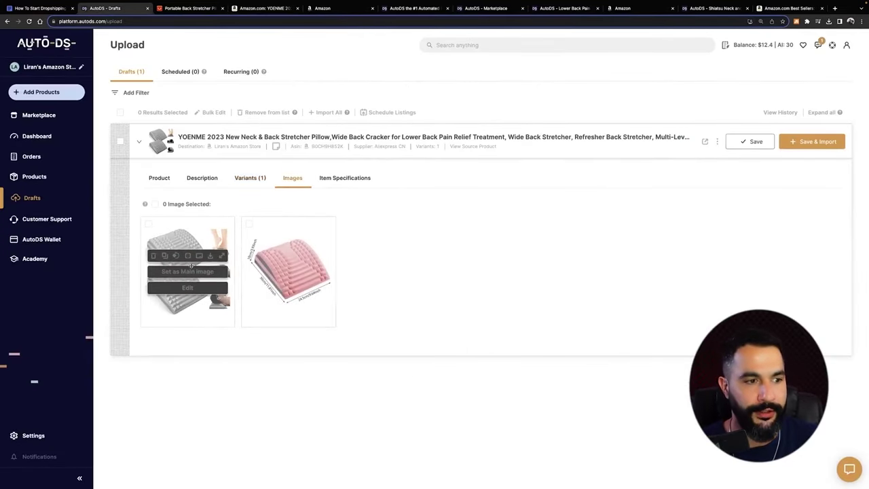
click(192, 8)
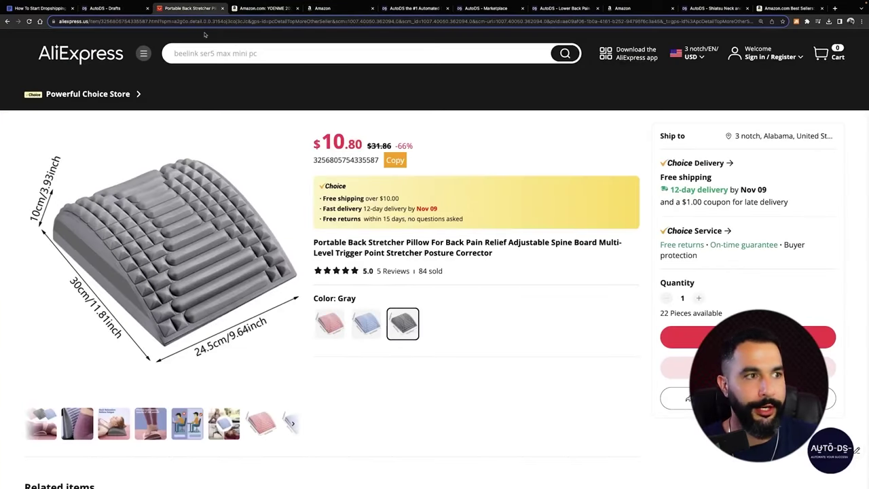
- Switch back to the AutoDS drafts and check the back stretcher draft's item specifications
click(115, 8)
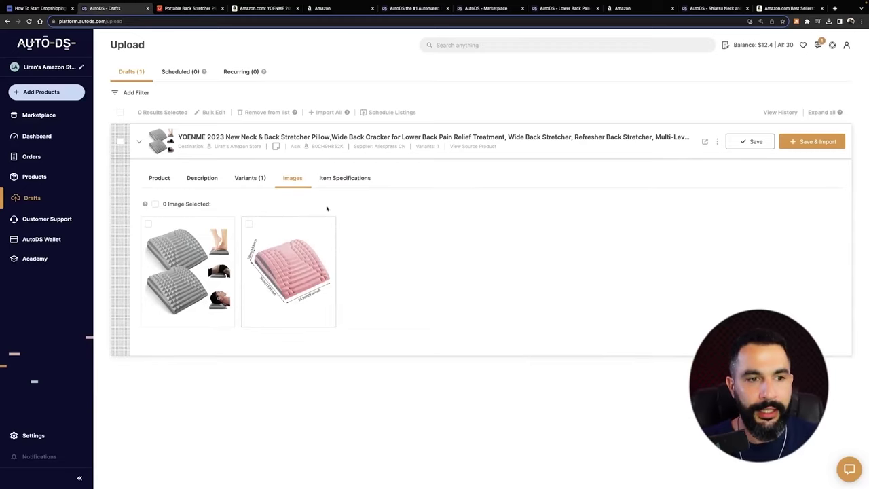
click(343, 177)
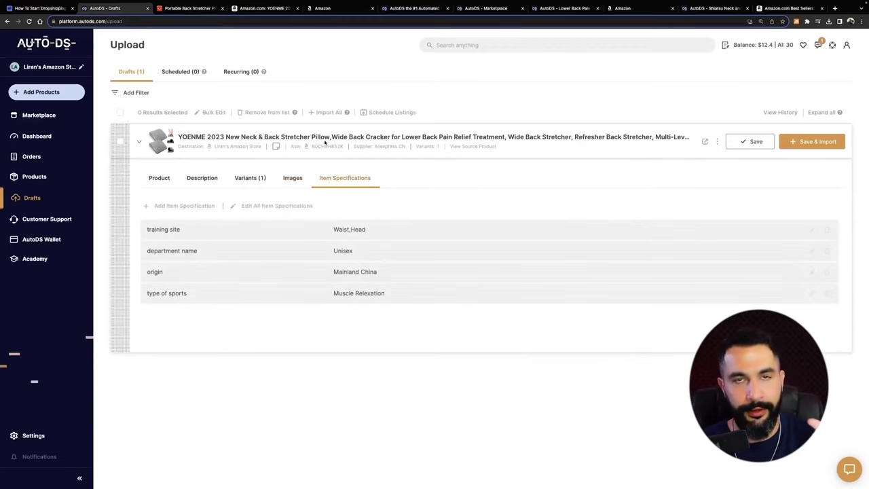
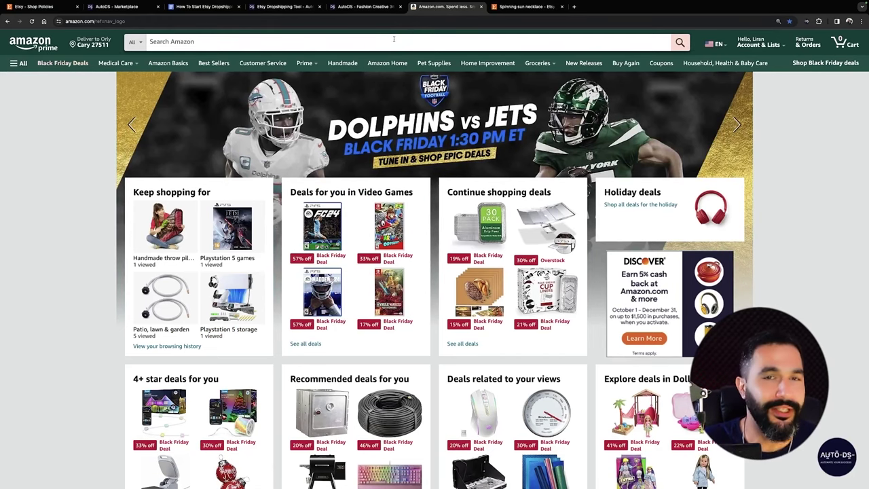
- Check the rotating sunflower necklace's item cost and shipping time on AutoDS, and compare it with the spinning sun necklace listings on Etsy
click(367, 6)
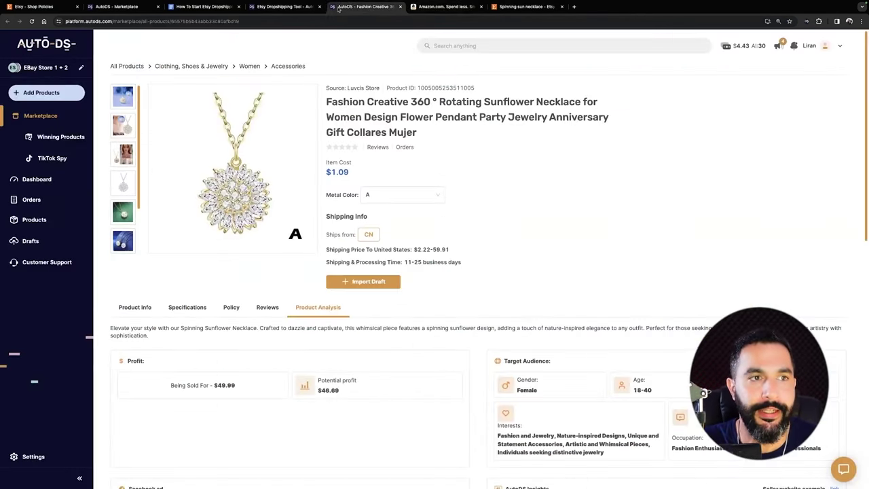
click(299, 7)
click(370, 7)
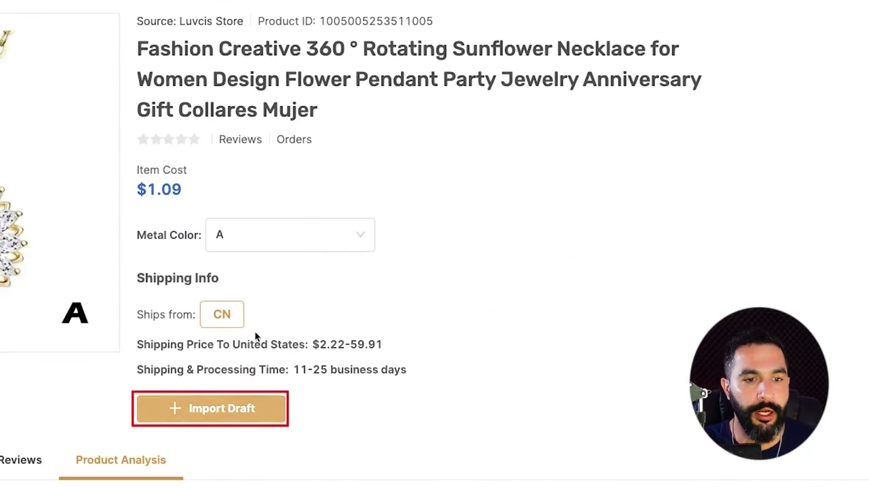
drag(147, 191, 180, 192)
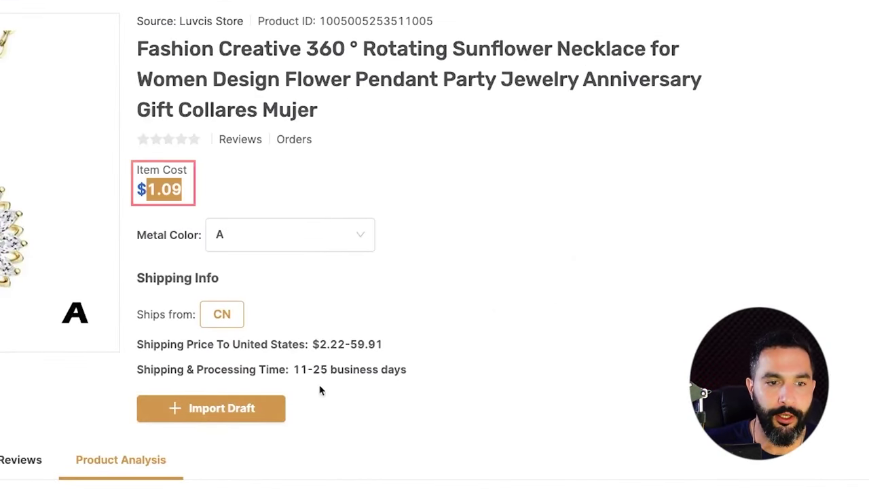
drag(408, 372, 186, 372)
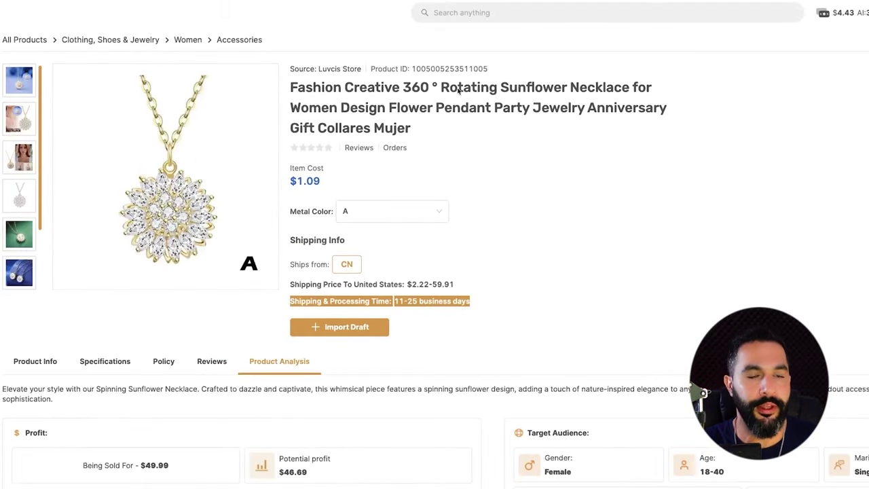
click(459, 90)
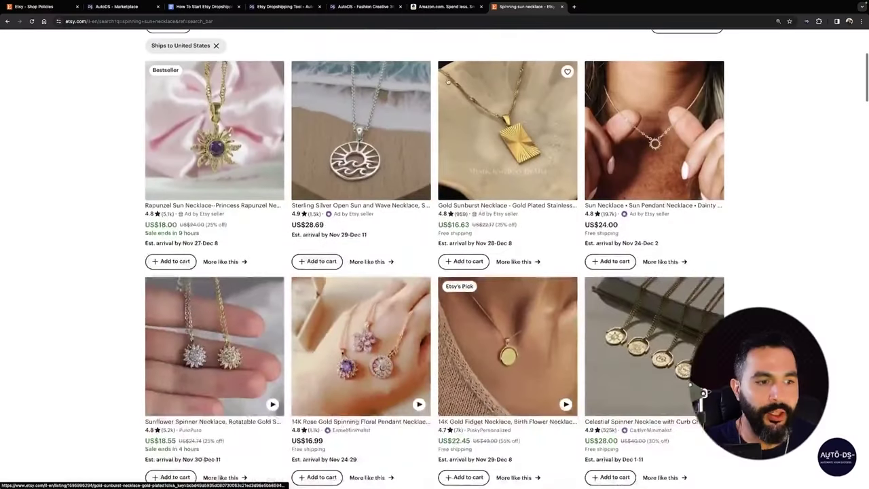
scroll(372, 153, down, 3)
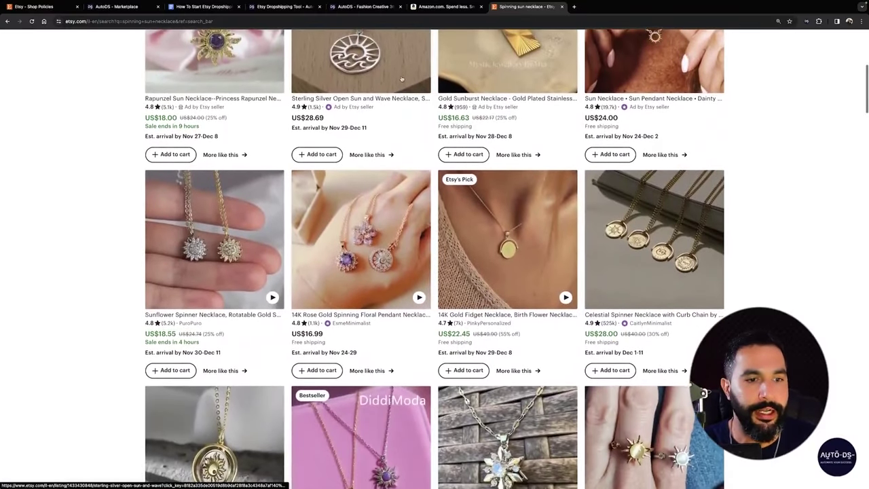
scroll(372, 153, down, 2)
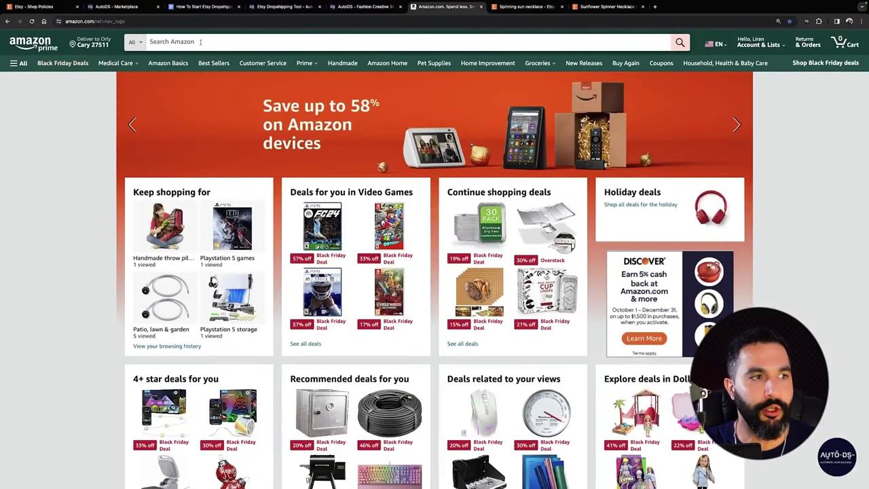
- Search Amazon for "spinning sun necklace" and look through the results for a matching sunflower spinner
click(200, 42)
click(693, 146)
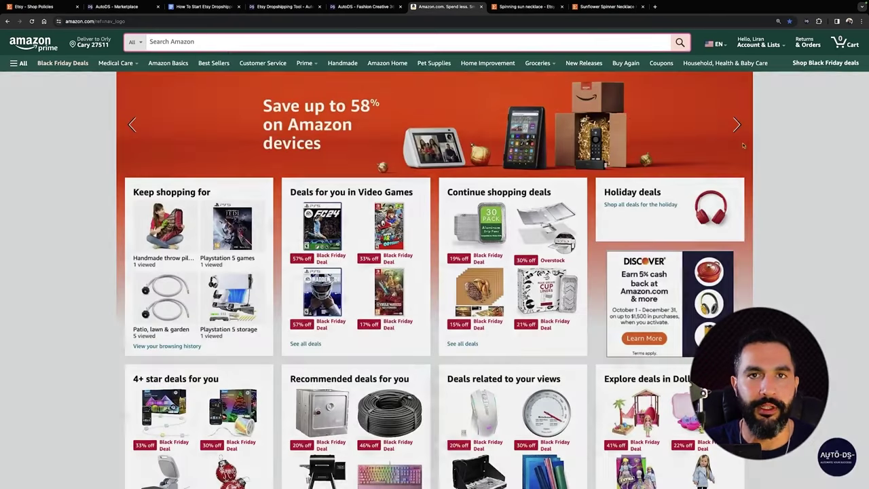
text(spinning sun necklace)
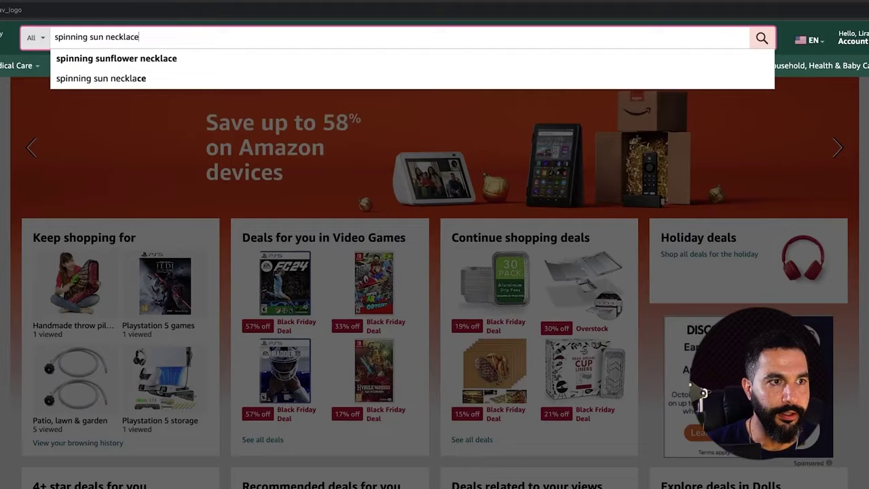
key(Return)
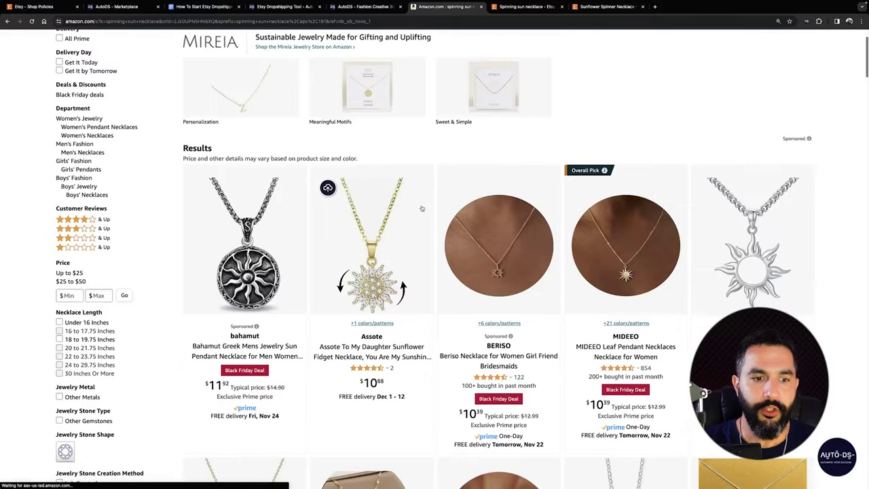
scroll(407, 204, down, 10)
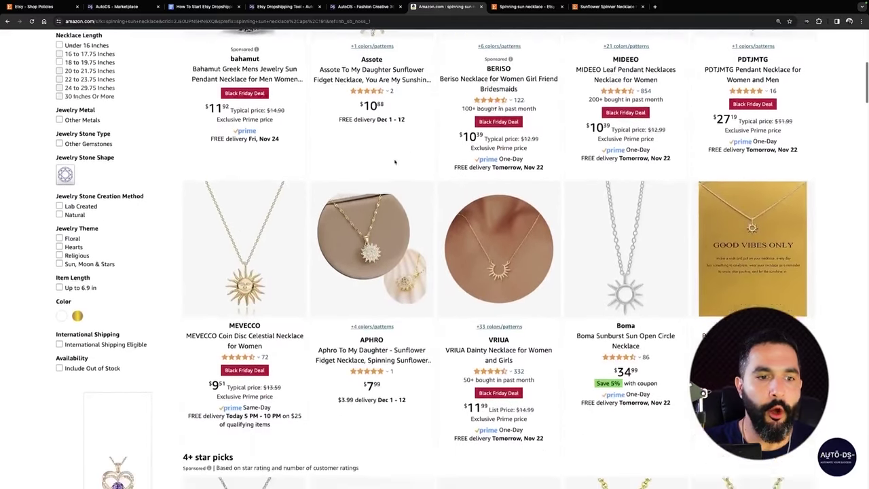
scroll(417, 175, down, 6)
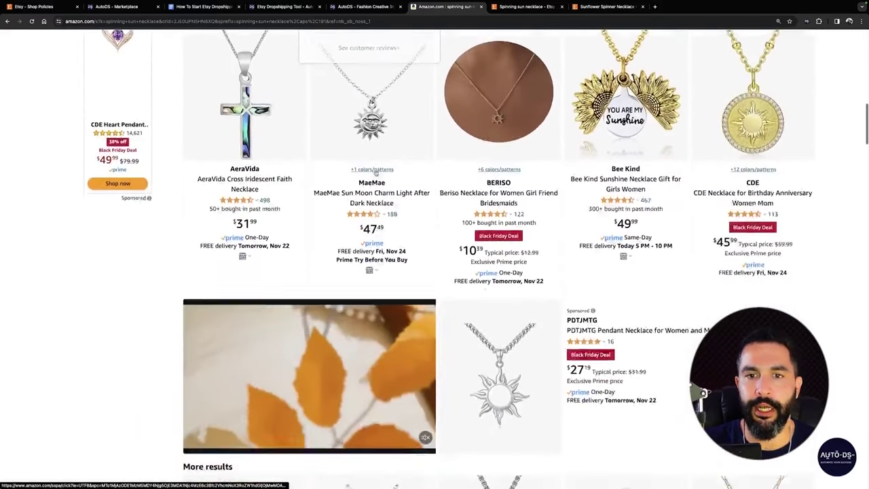
scroll(417, 175, down, 8)
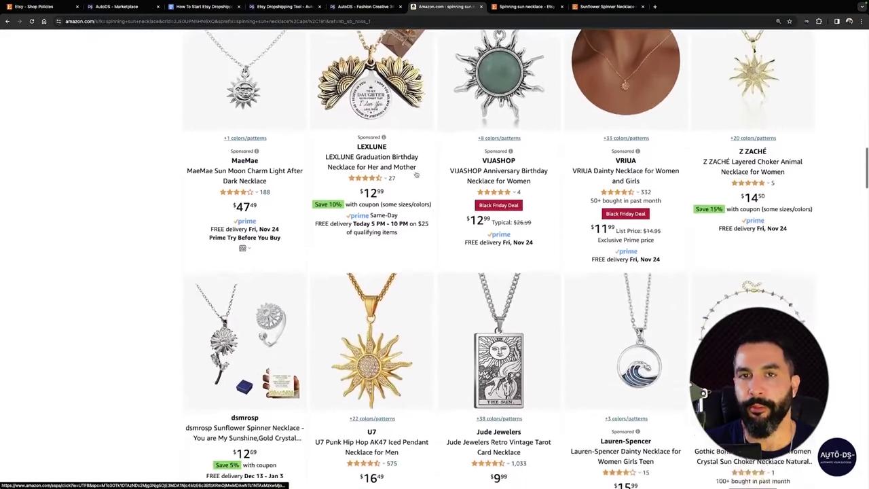
scroll(416, 175, down, 5)
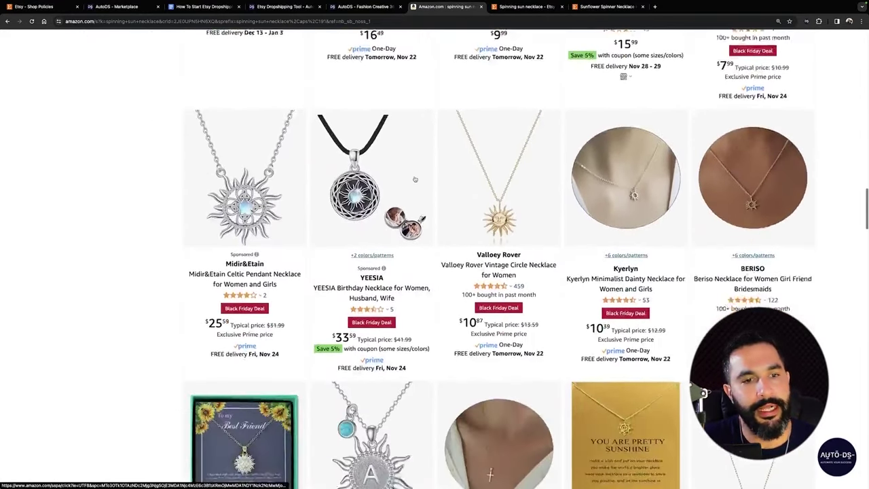
scroll(415, 179, down, 3)
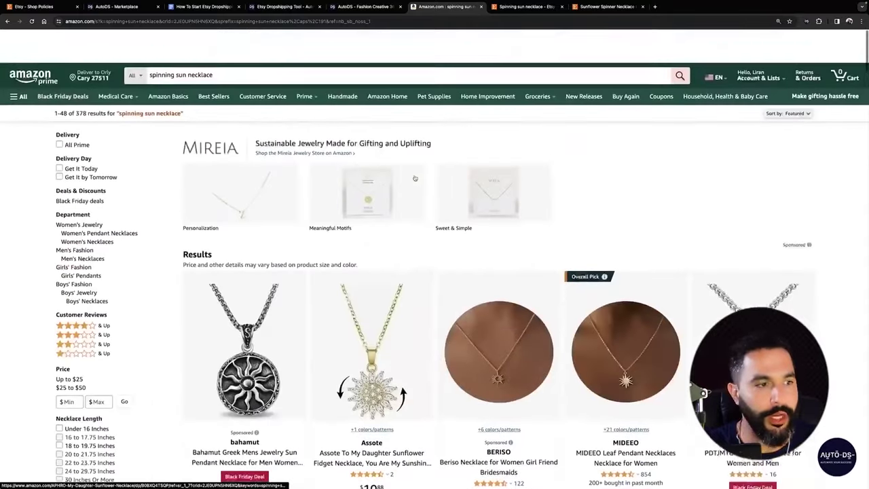
- Filter the Amazon necklace results to a maximum price of $10
scroll(415, 178, down, 1)
click(98, 338)
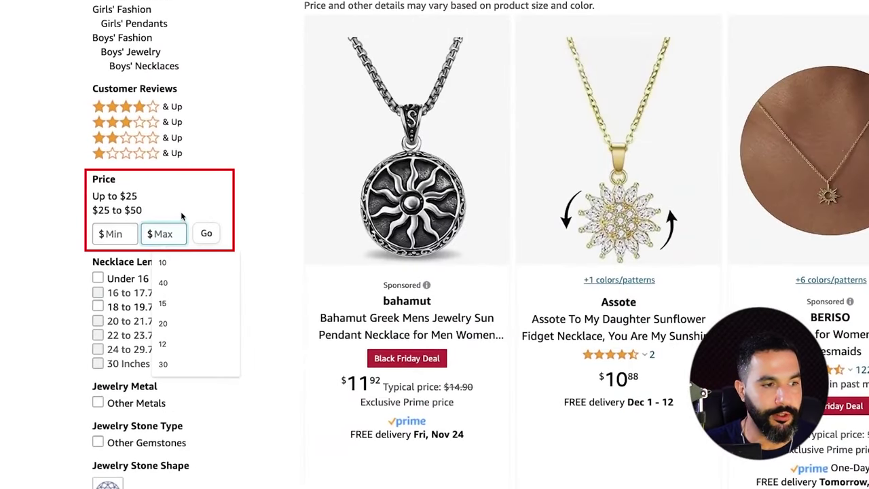
text(10)
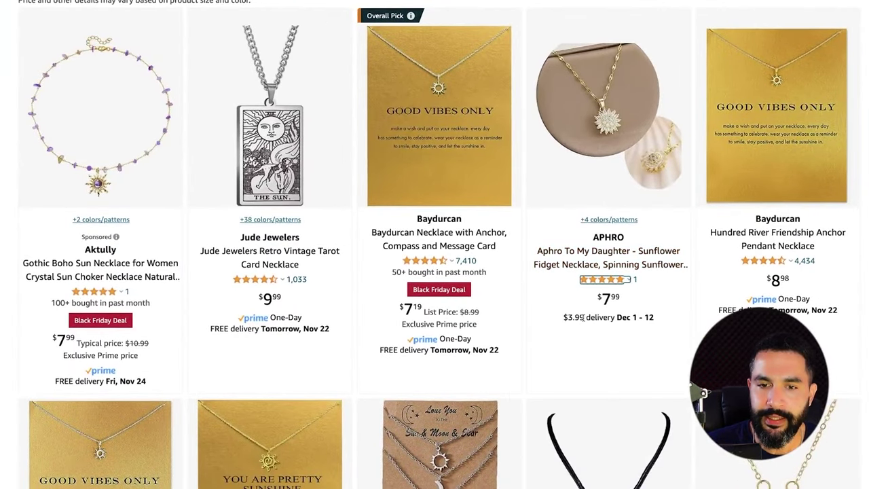
- Find the Darupo Sunflower Rotatable Necklace among the filtered Amazon results and open its product page
scroll(608, 314, down, 9)
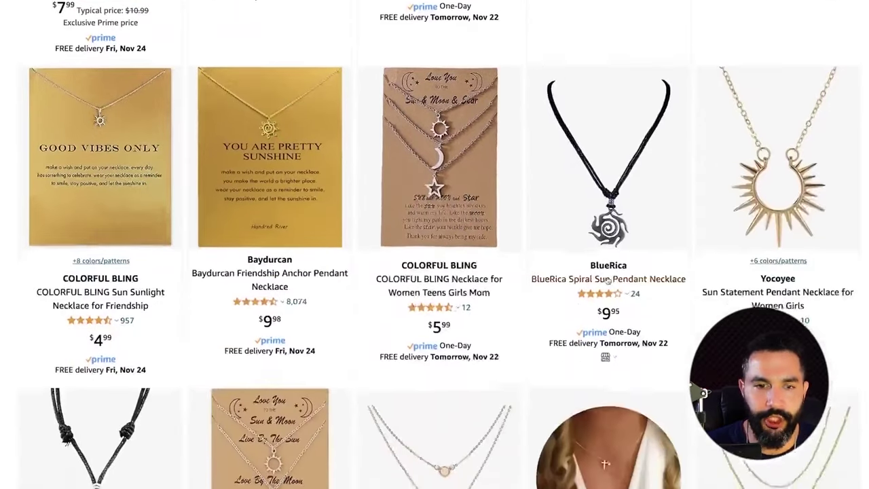
scroll(494, 189, down, 2)
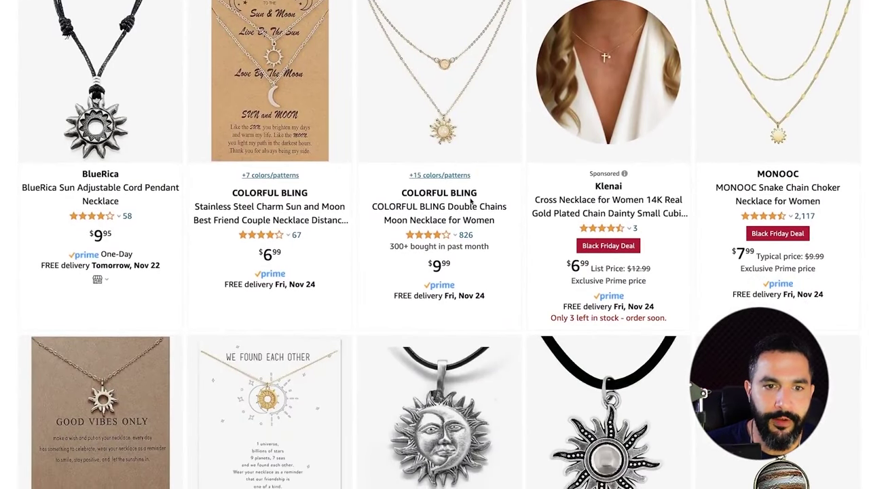
scroll(450, 102, down, 1)
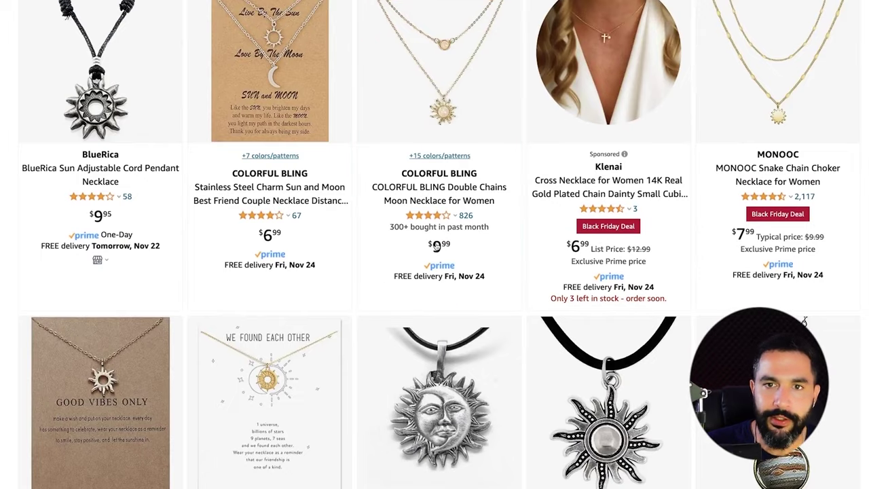
scroll(436, 246, down, 3)
scroll(439, 247, up, 4)
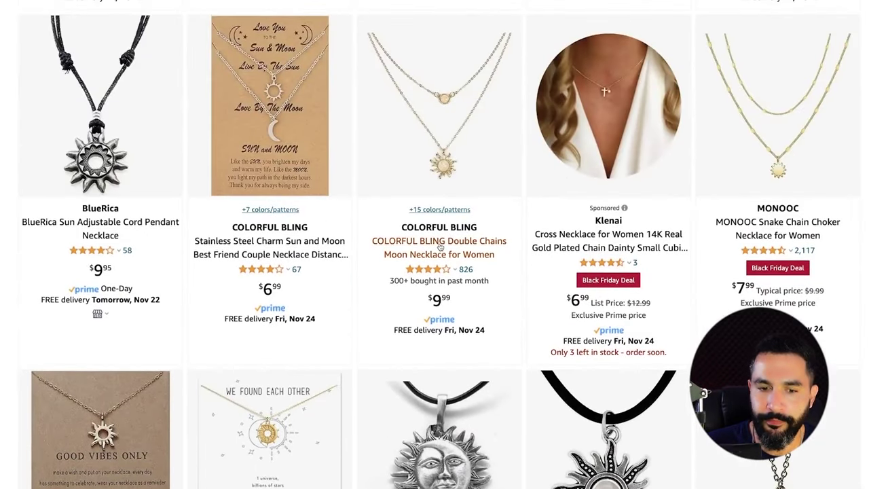
scroll(439, 237, down, 14)
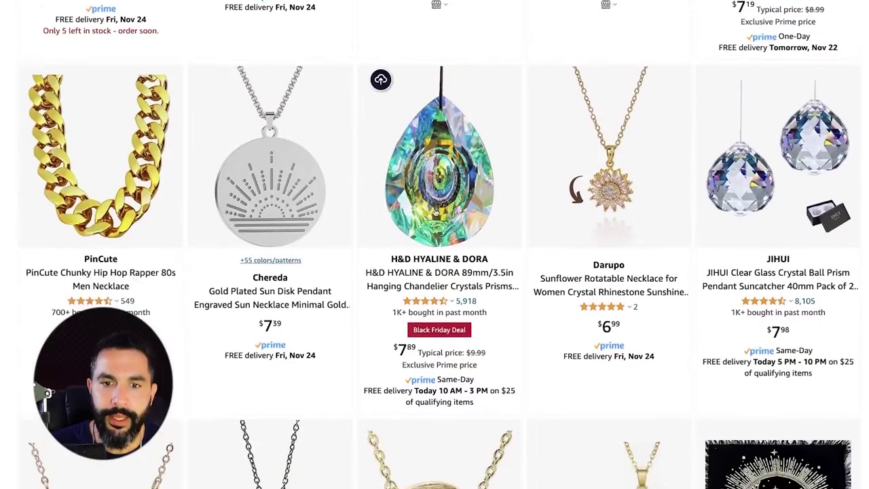
scroll(436, 211, up, 1)
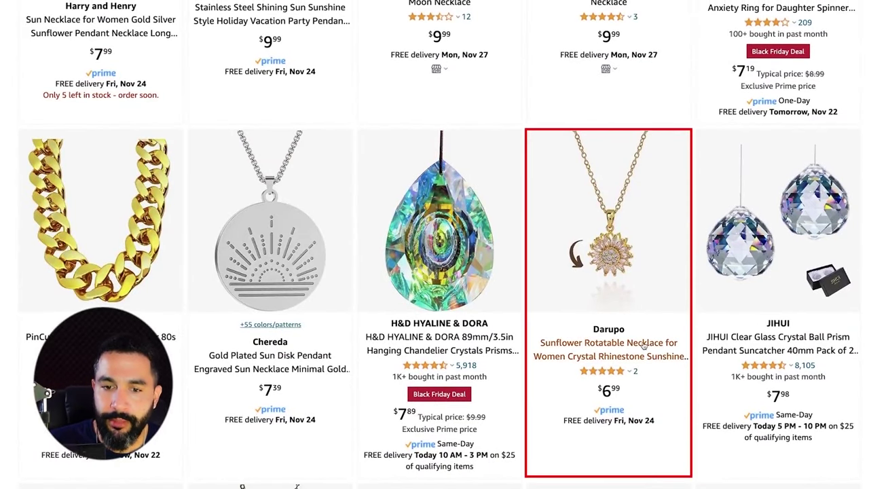
click(642, 345)
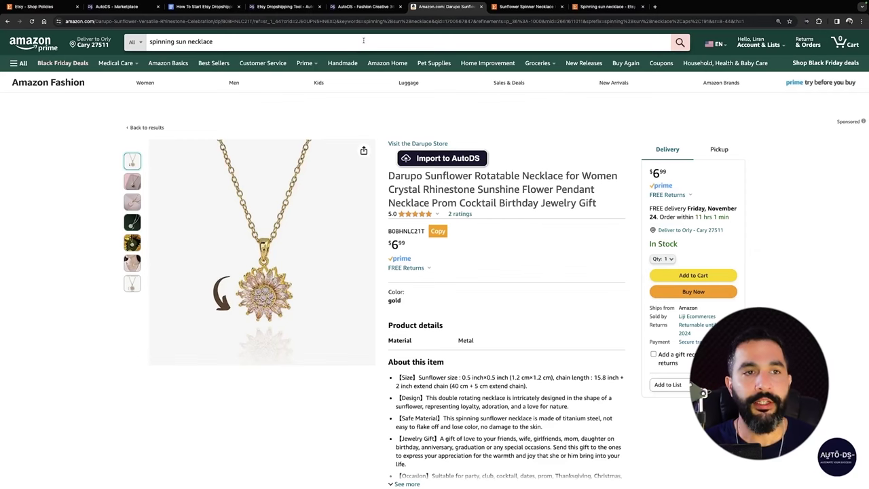
- Copy the page link of the Darupo sunflower necklace on Amazon
click(345, 21)
right_click(334, 23)
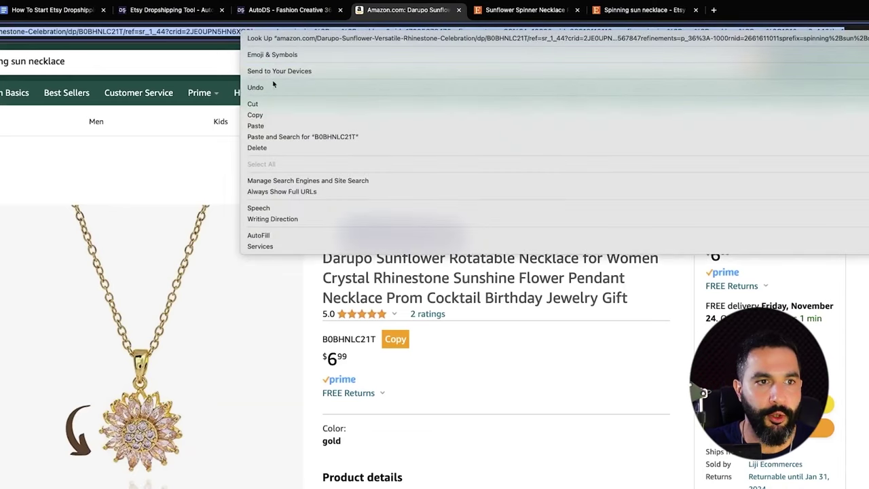
click(268, 117)
- Add a single product to the Etsy store in AutoDS using the copied Amazon link as supplier URL, and open it for quick editing
click(279, 10)
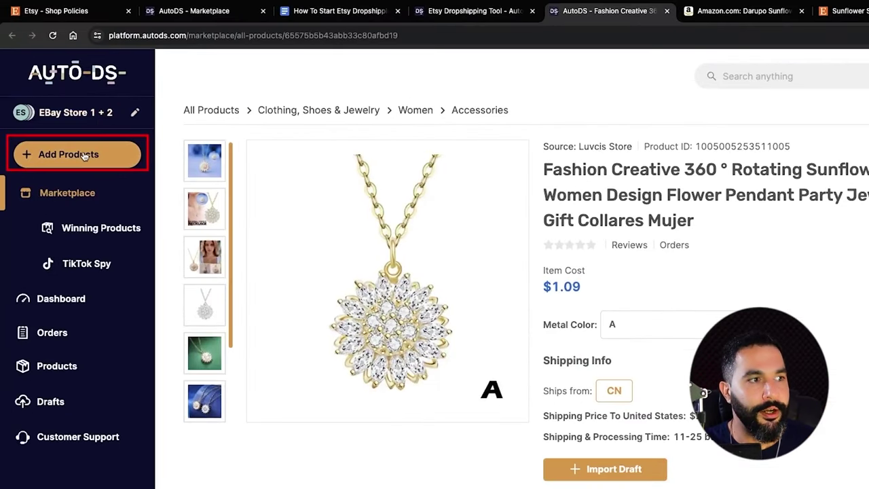
click(55, 91)
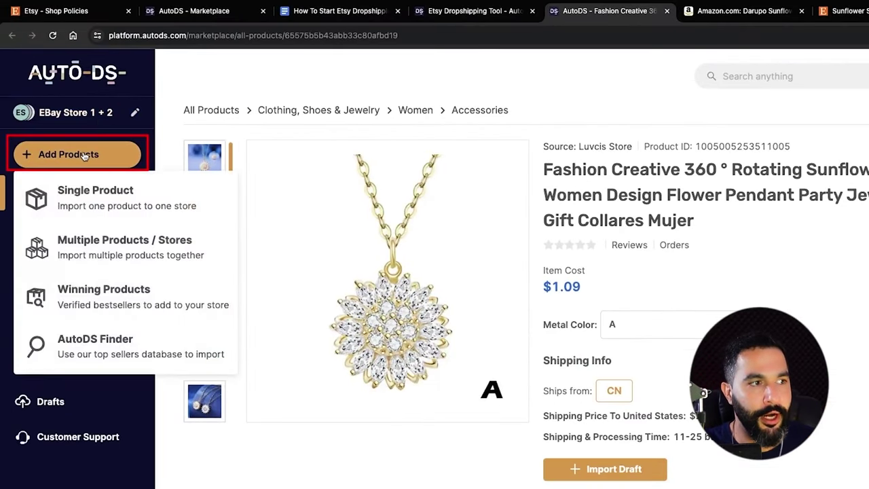
click(97, 197)
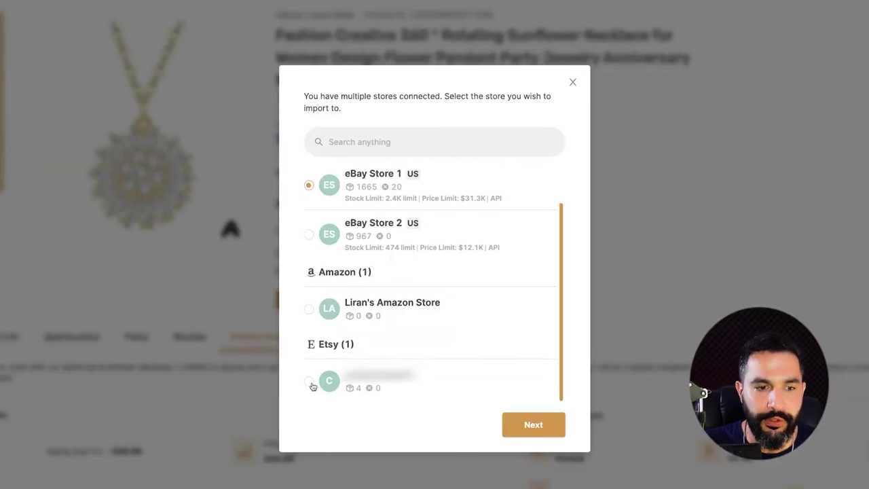
click(533, 425)
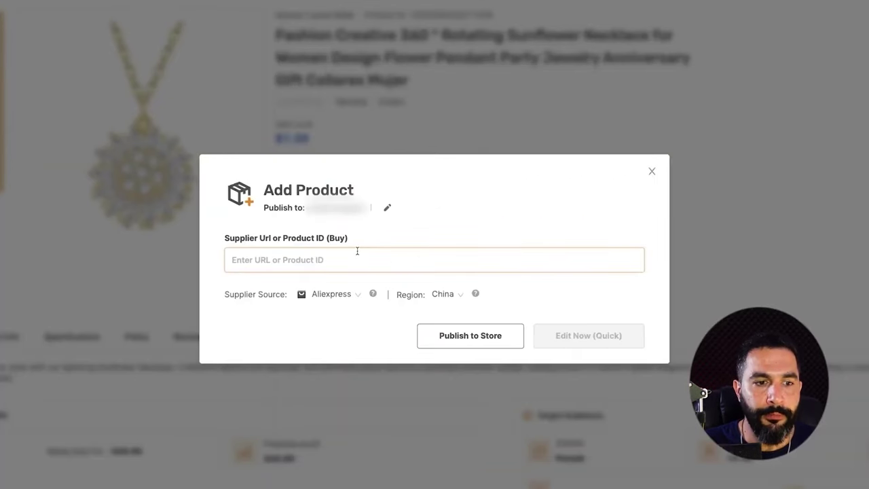
key(ctrl+v)
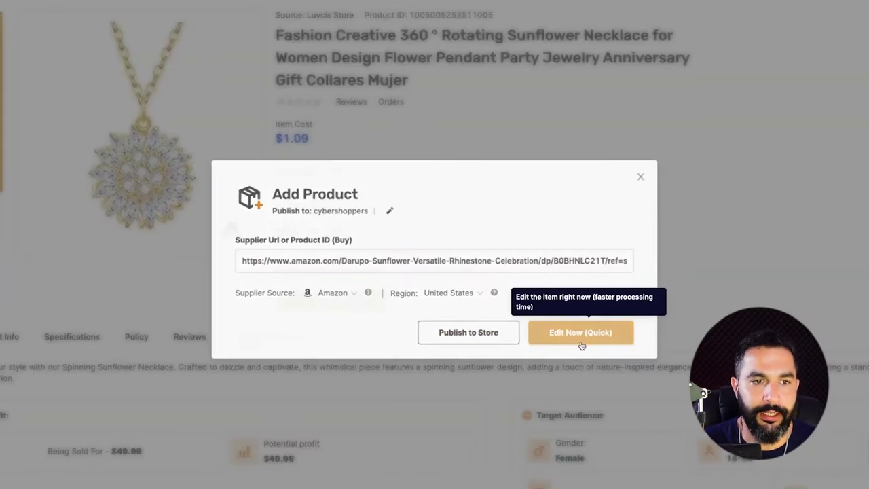
click(581, 332)
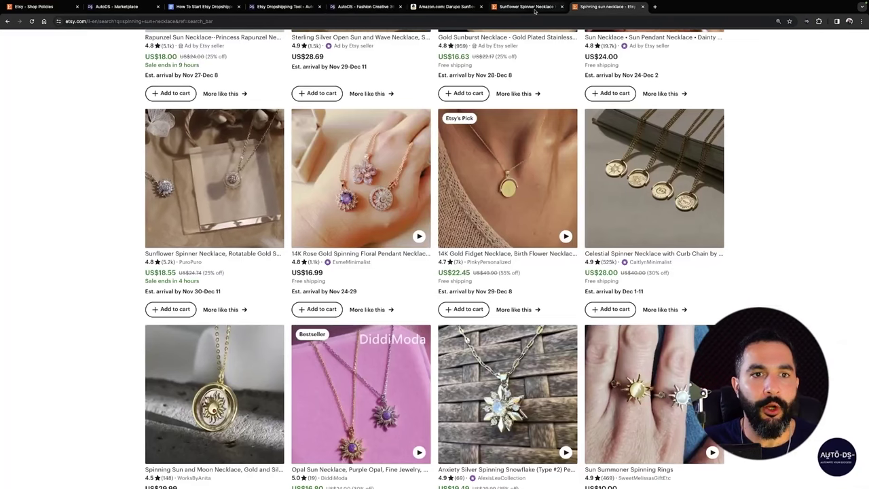
- Open the Etsy shop's listings in Shop Manager and start a new listing
click(525, 6)
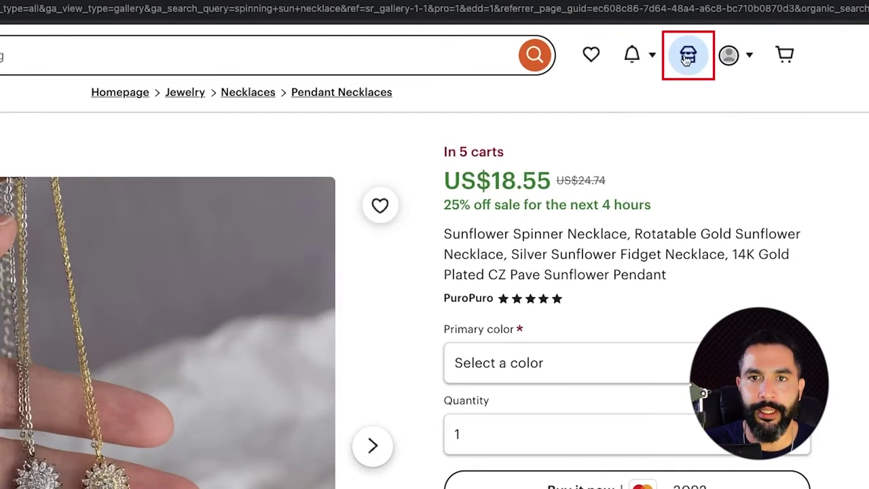
click(687, 60)
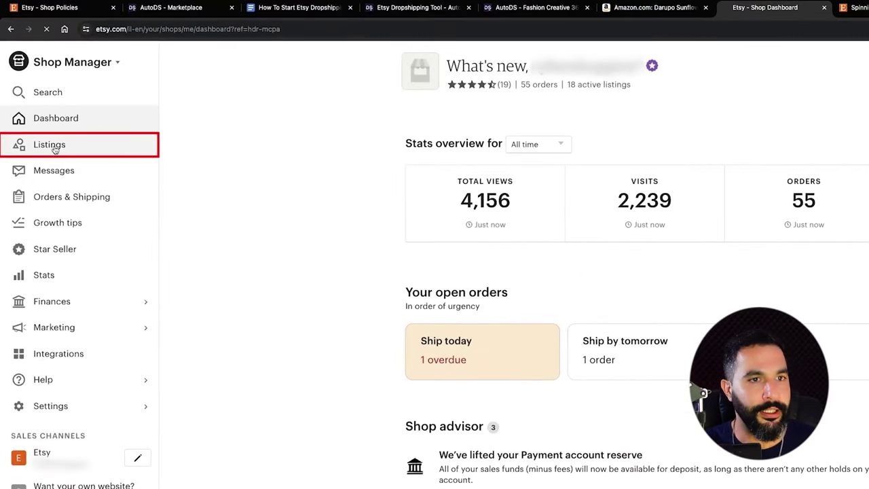
click(142, 155)
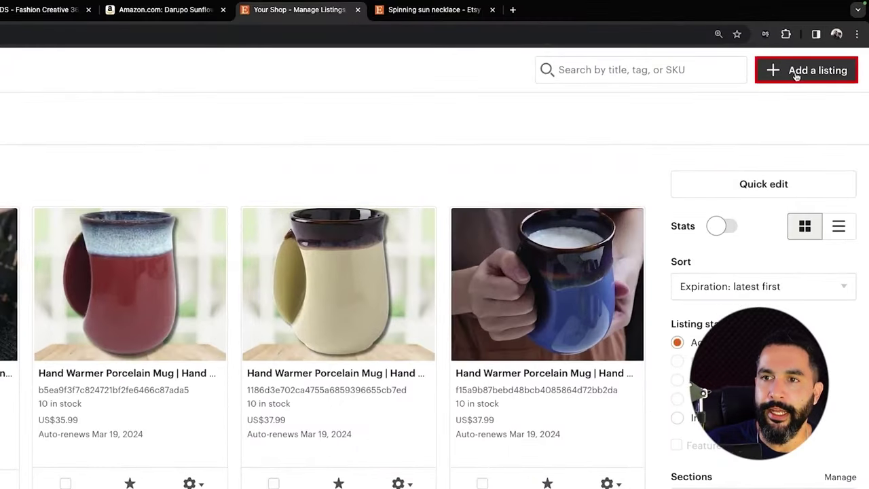
click(799, 82)
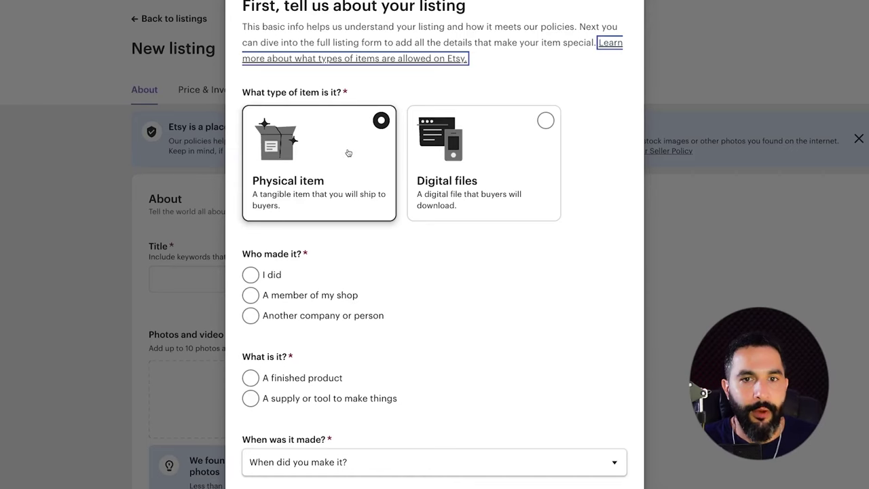
- Describe the new listing as a physical, finished product made by the seller in 2020 - 2023, and continue to the full form
scroll(346, 151, down, 2)
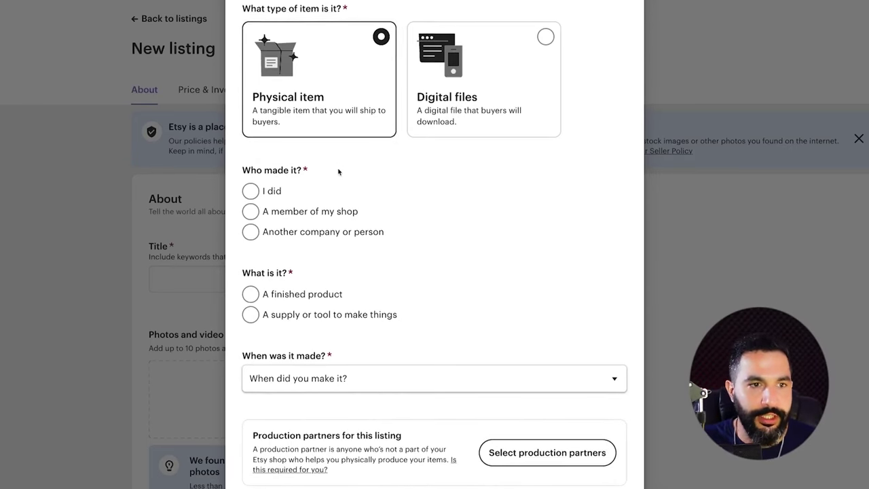
scroll(339, 169, up, 1)
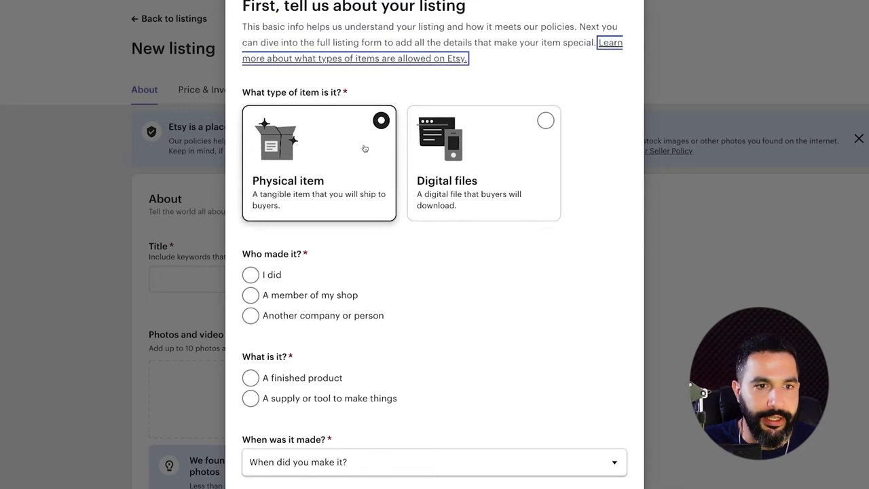
click(250, 379)
scroll(278, 271, down, 1)
click(304, 379)
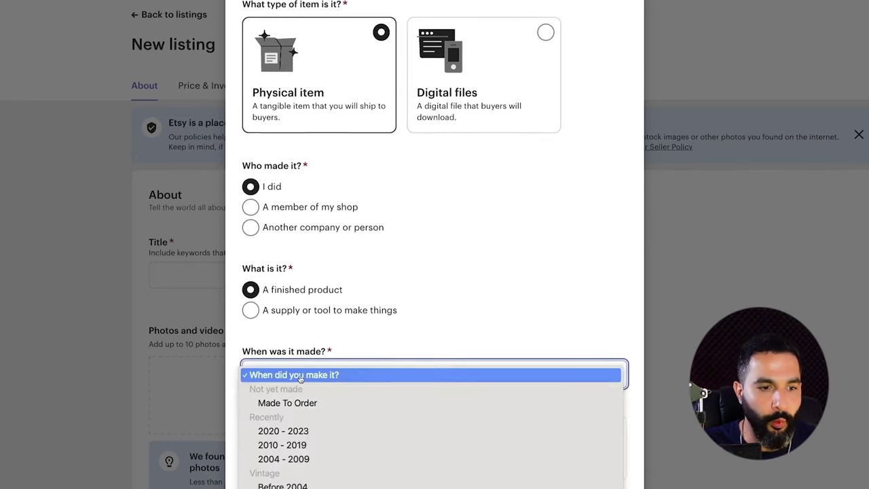
click(285, 370)
click(584, 438)
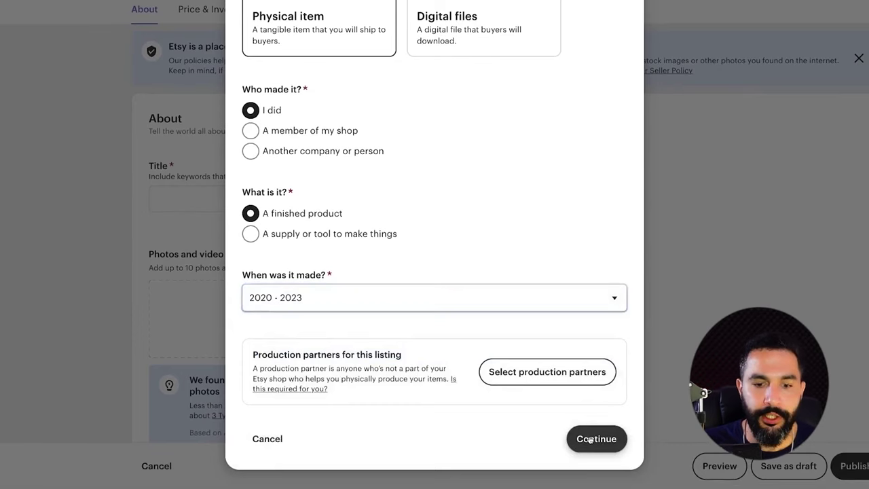
- Examine the new listing form's fields, from title, photos and description through price, inventory, details and shipping to the settings
scroll(434, 136, down, 1)
click(386, 153)
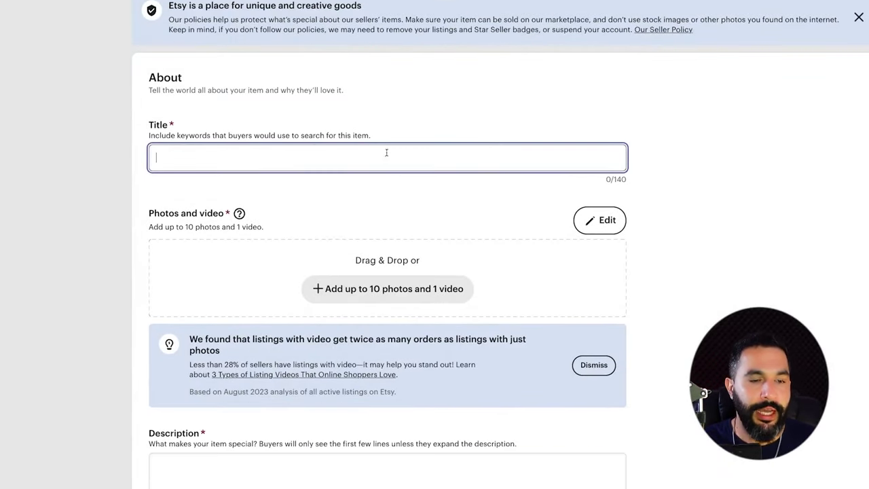
click(724, 177)
scroll(520, 188, down, 2)
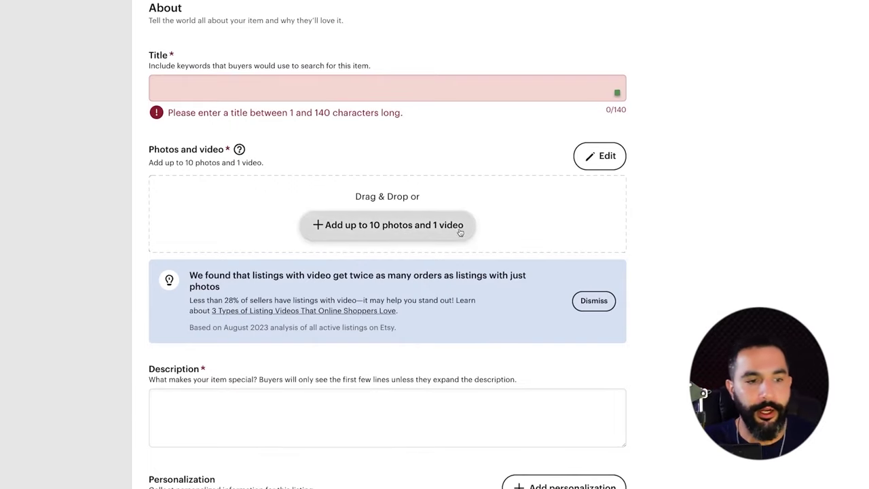
scroll(456, 231, down, 4)
click(250, 238)
scroll(250, 238, down, 5)
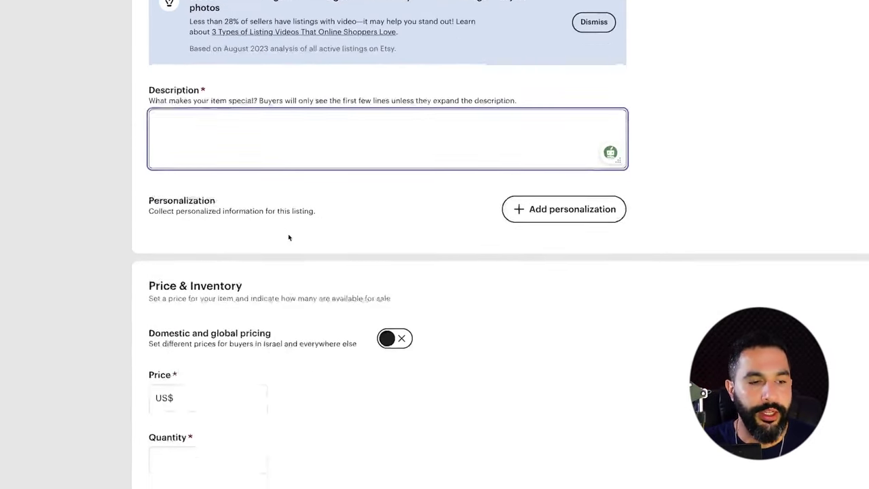
scroll(218, 204, down, 8)
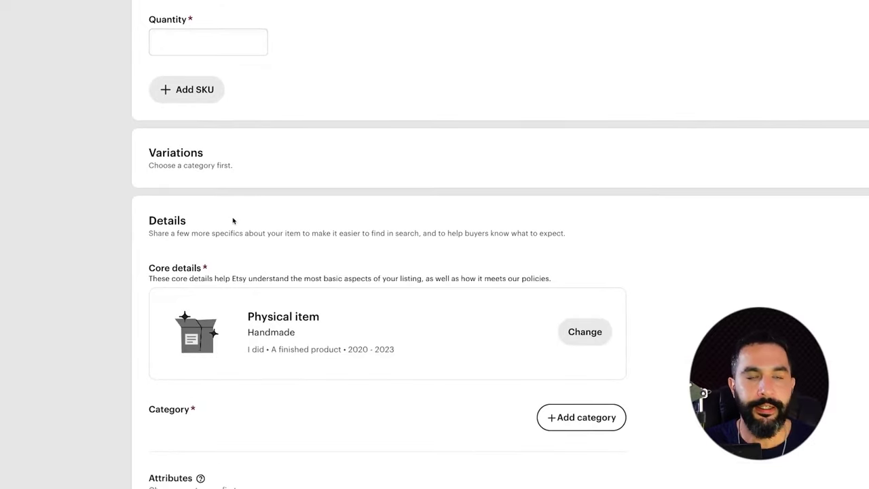
scroll(270, 161, down, 5)
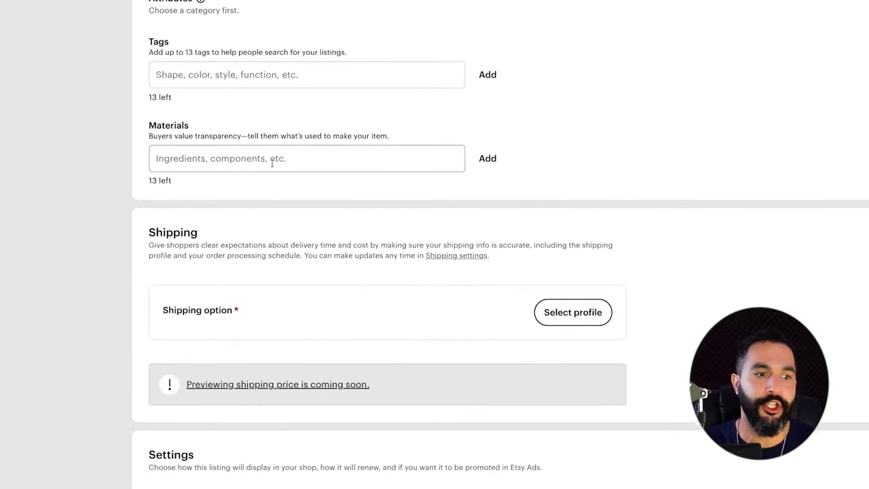
scroll(522, 83, down, 3)
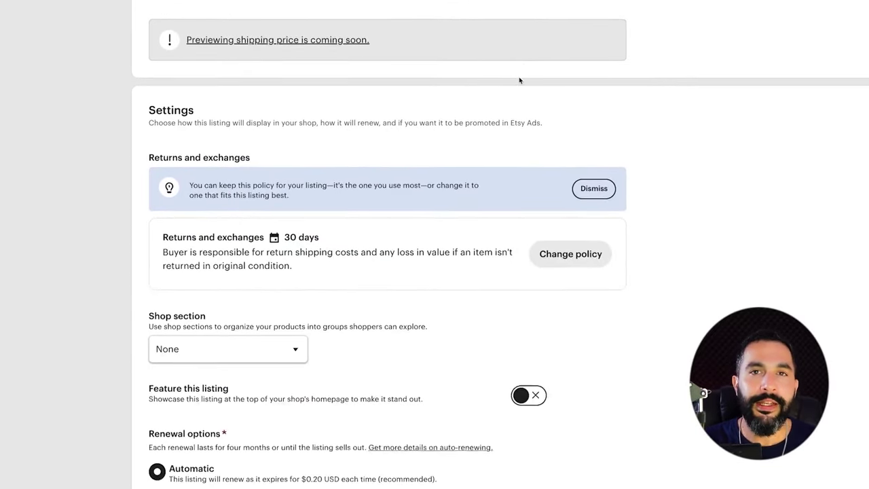
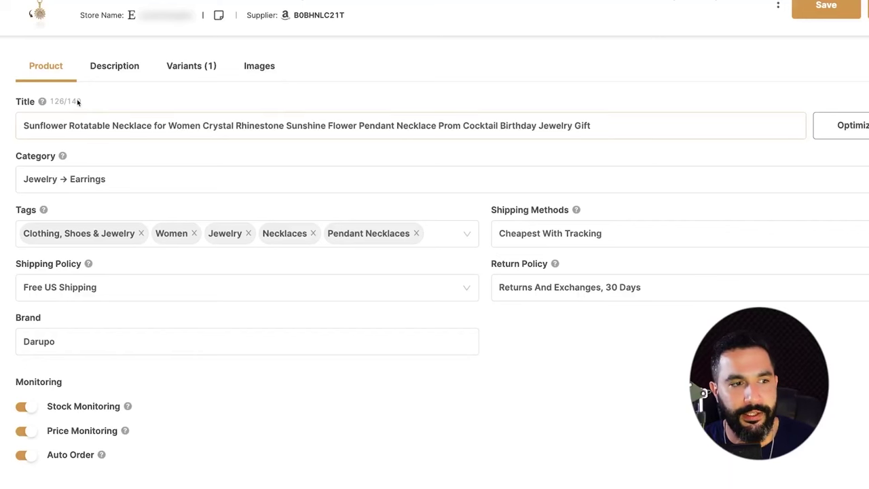
- Switch to the necklace draft in AutoDS and open AI generation for its title and description together
double_click(77, 101)
click(650, 128)
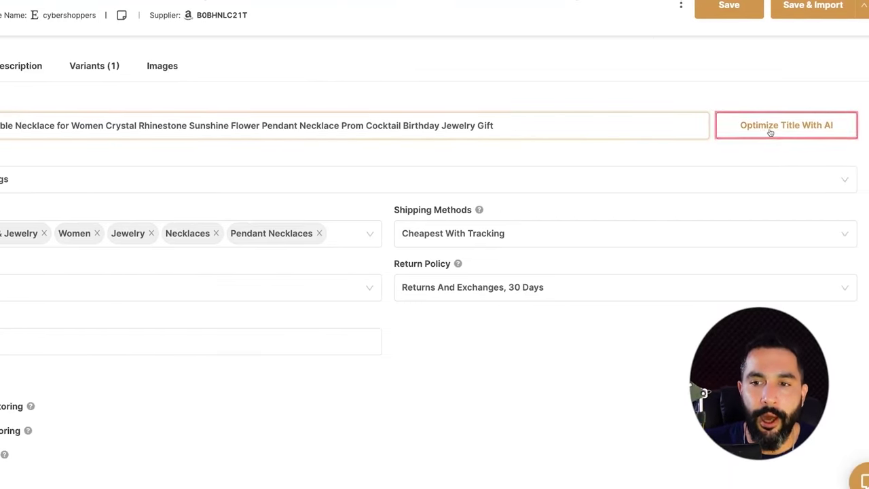
click(778, 129)
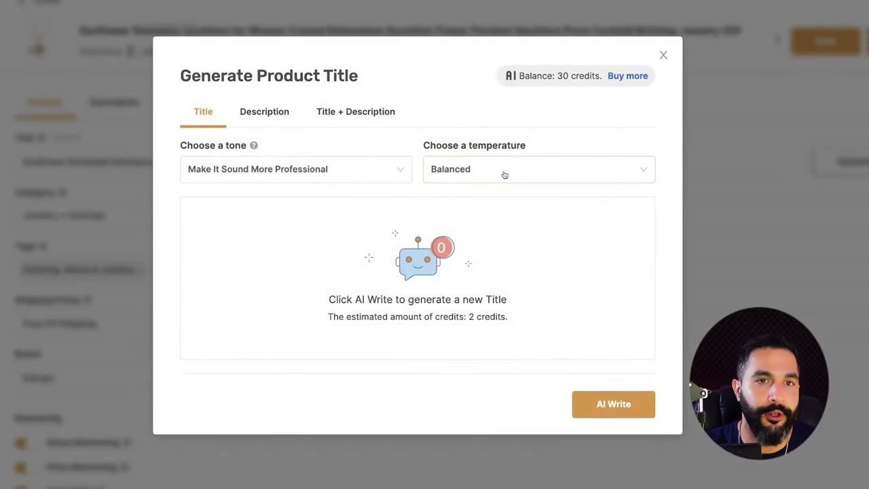
click(265, 112)
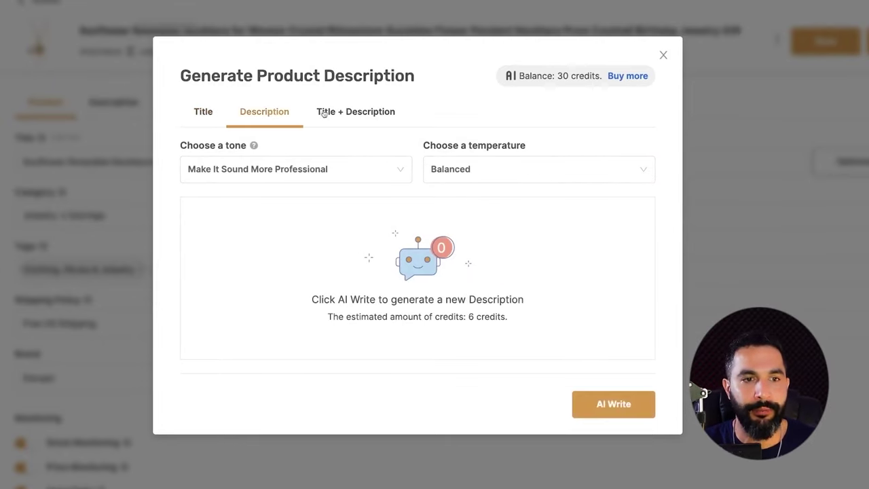
click(346, 112)
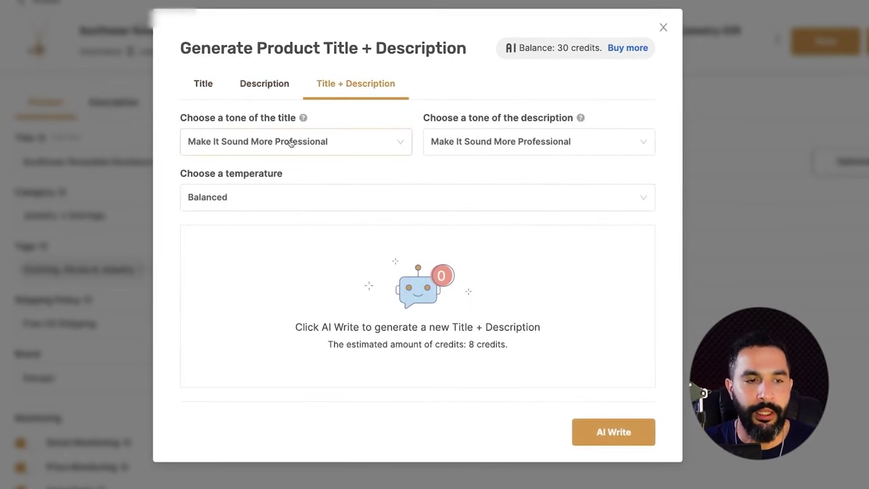
- Generate the title and description with AI, using a more sellable title tone, a more funny description tone and balanced temperature
click(283, 143)
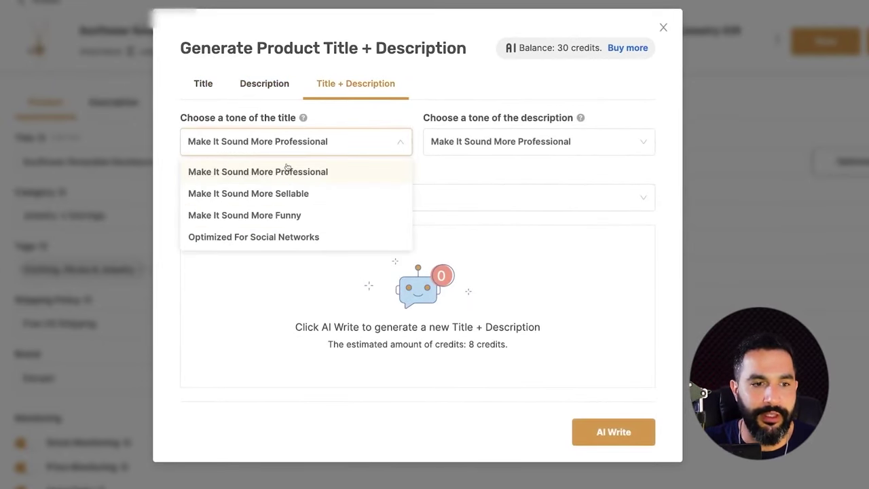
click(264, 195)
click(479, 144)
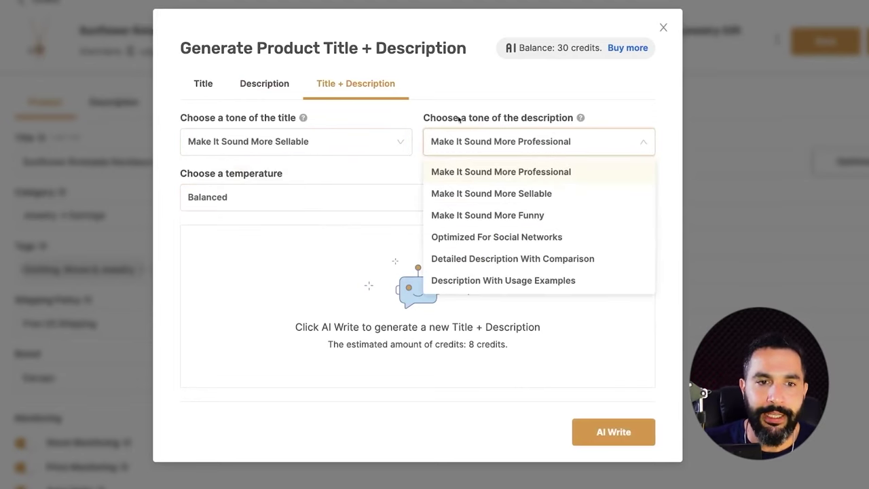
click(483, 216)
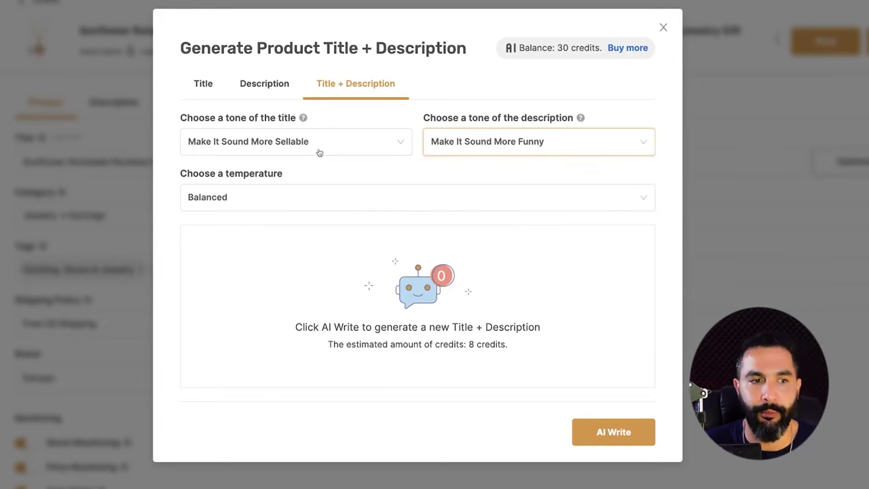
click(239, 199)
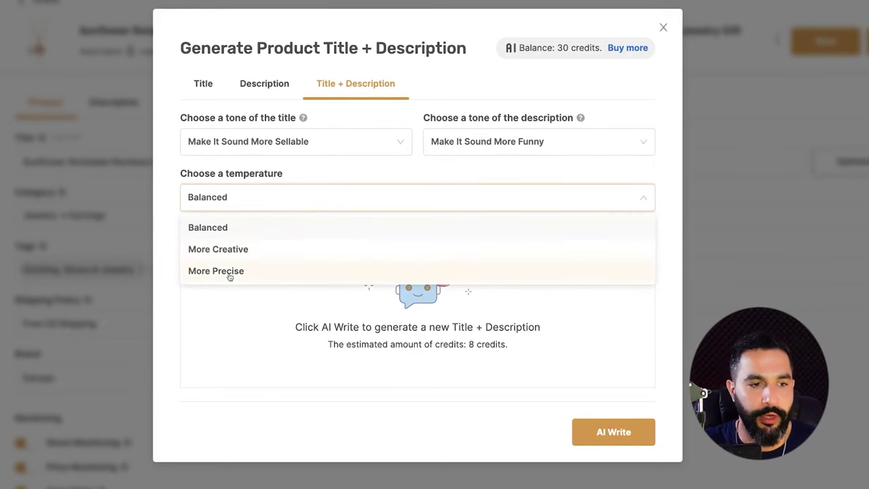
click(281, 175)
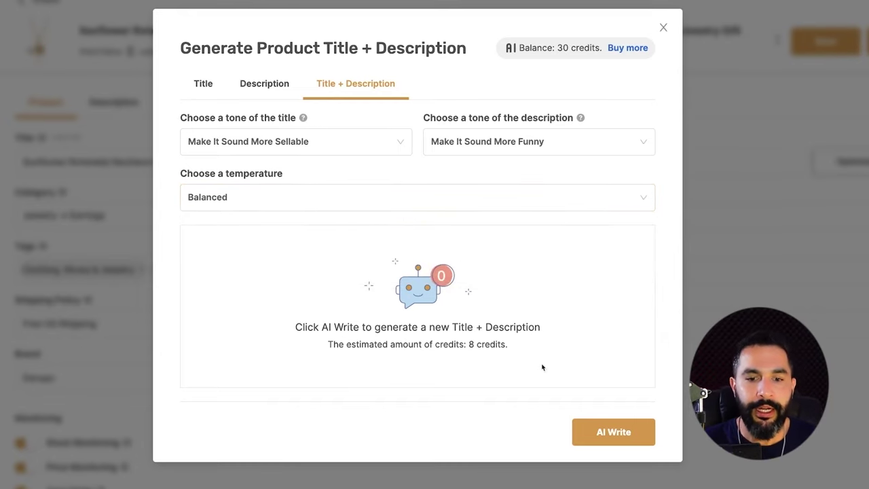
click(609, 434)
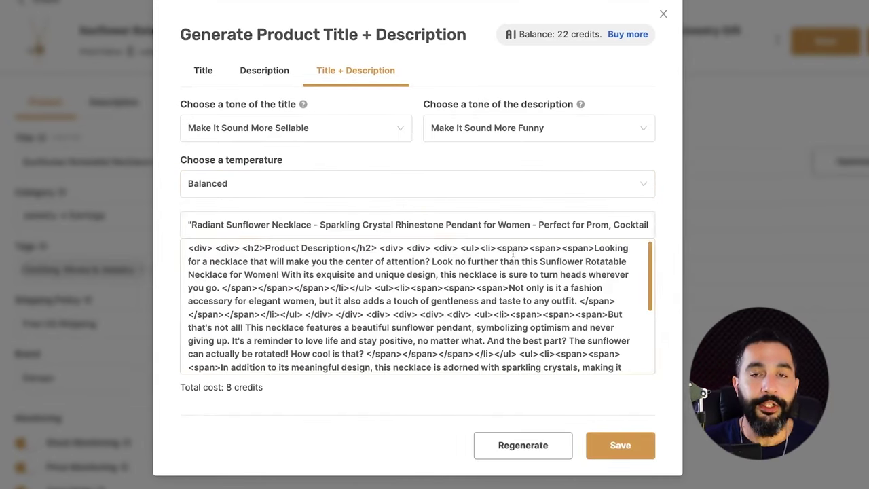
- Compare the AI-generated title and description with the title and item details on the necklace's Amazon page
scroll(494, 270, down, 4)
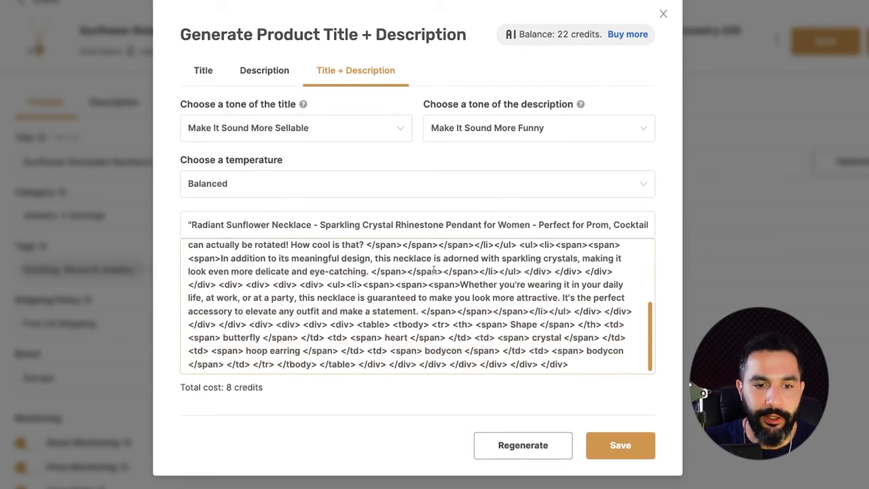
scroll(465, 272, up, 4)
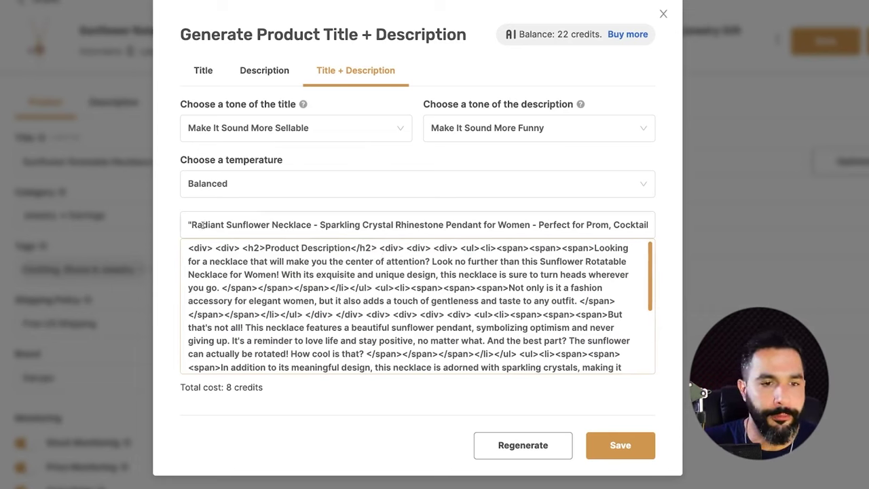
scroll(380, 262, down, 3)
scroll(379, 261, up, 3)
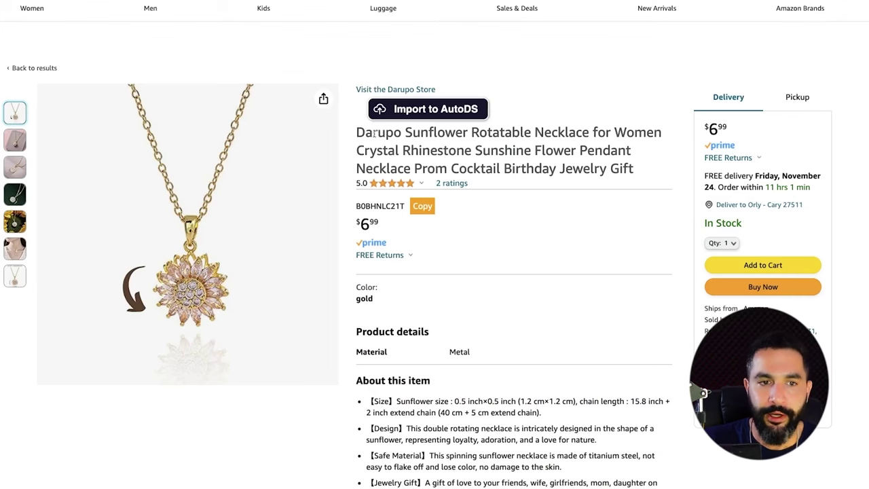
drag(393, 132, 642, 171)
scroll(599, 187, down, 1)
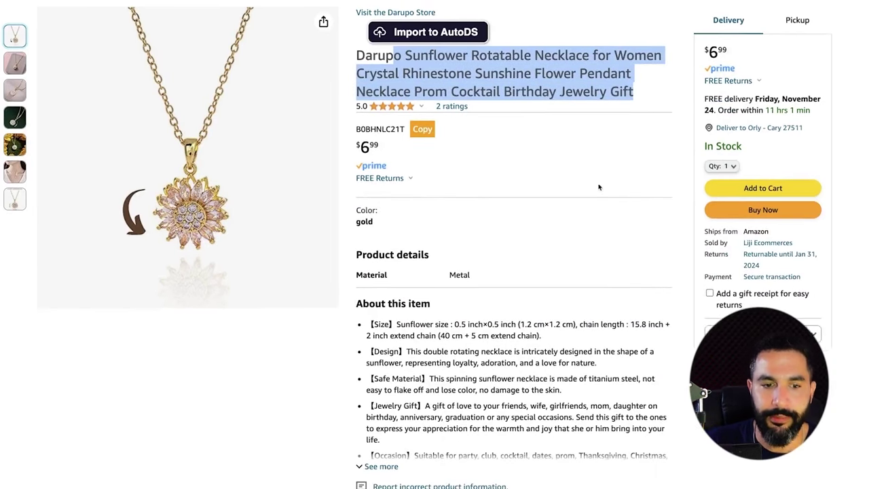
scroll(599, 187, down, 1)
click(380, 393)
scroll(390, 176, down, 1)
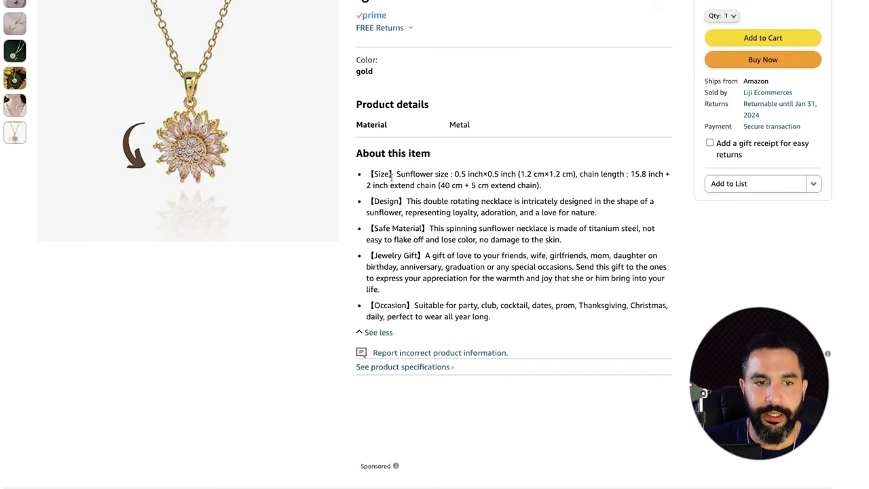
drag(369, 174, 495, 239)
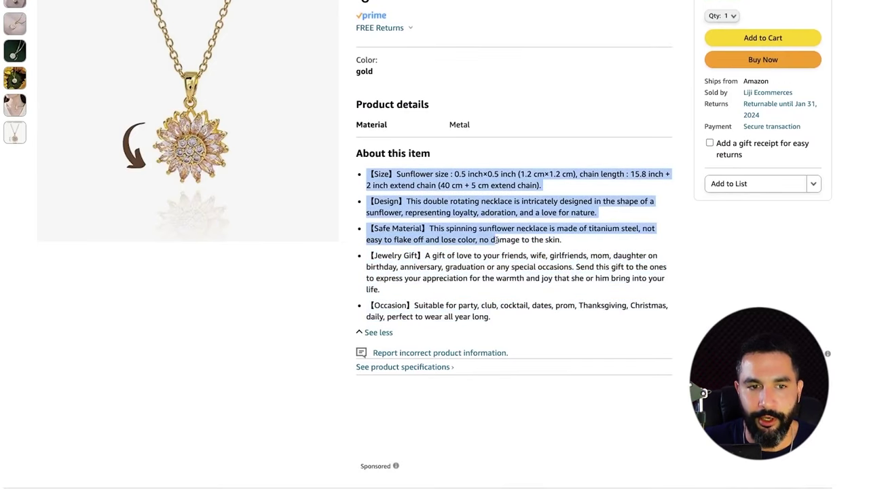
click(391, 174)
drag(391, 174, 370, 174)
click(396, 174)
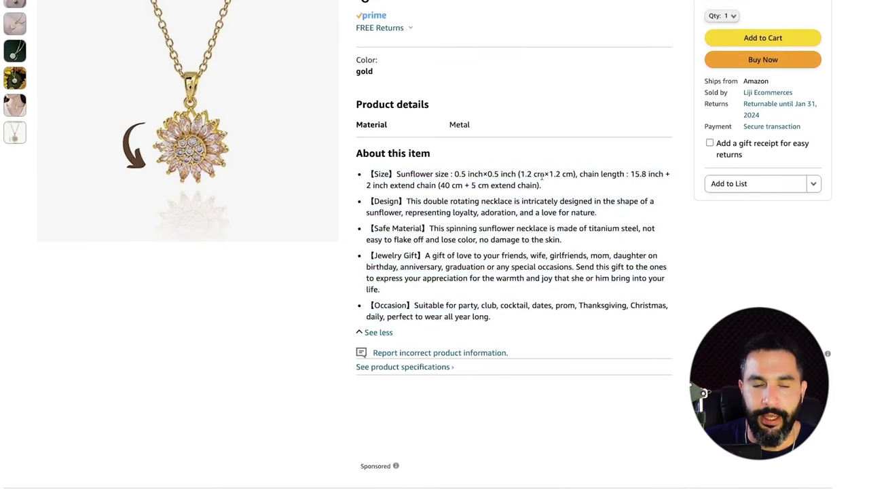
drag(569, 185, 406, 174)
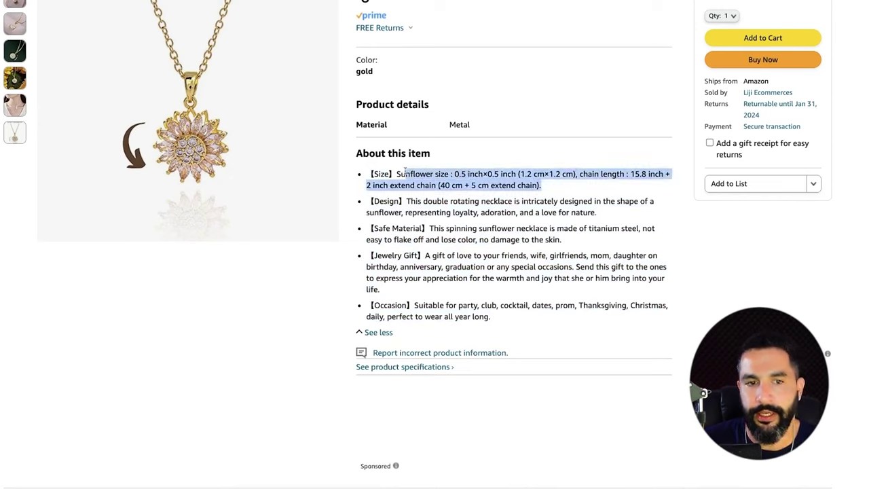
click(409, 202)
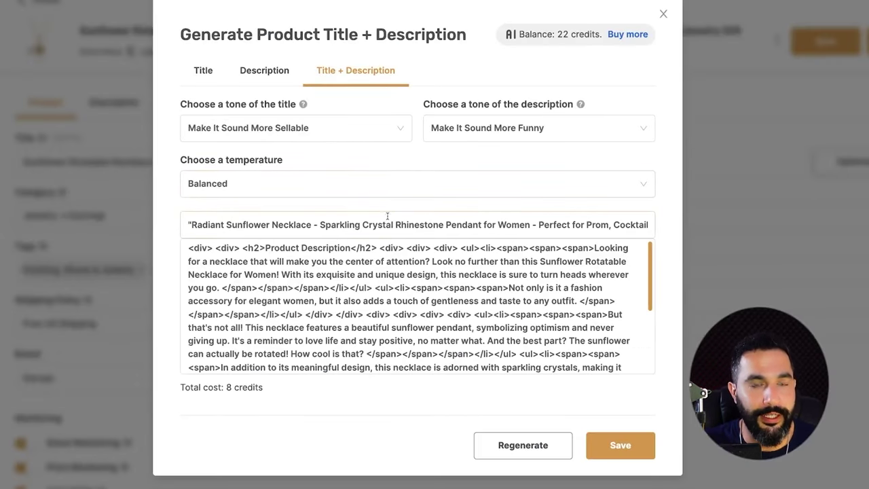
- Save the AI-generated title and description to the necklace draft
click(619, 446)
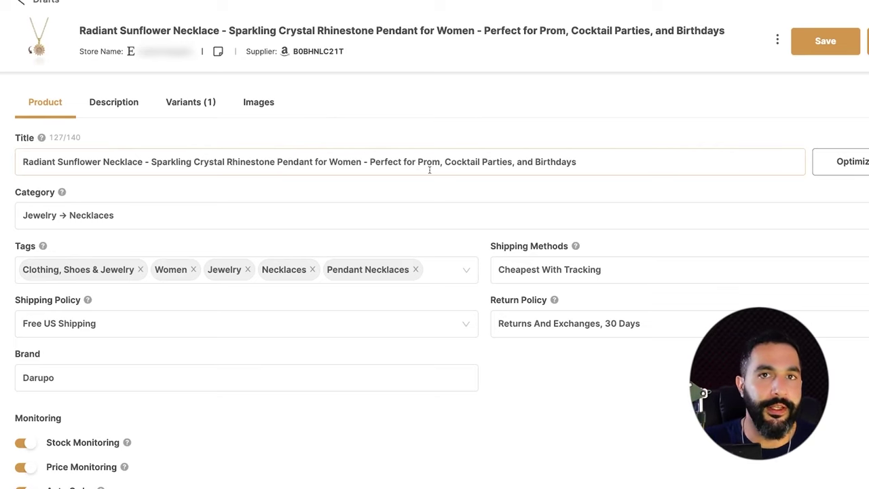
- Insert the word "Spinning" before "Necklace" in the draft's title and check its character count
click(129, 168)
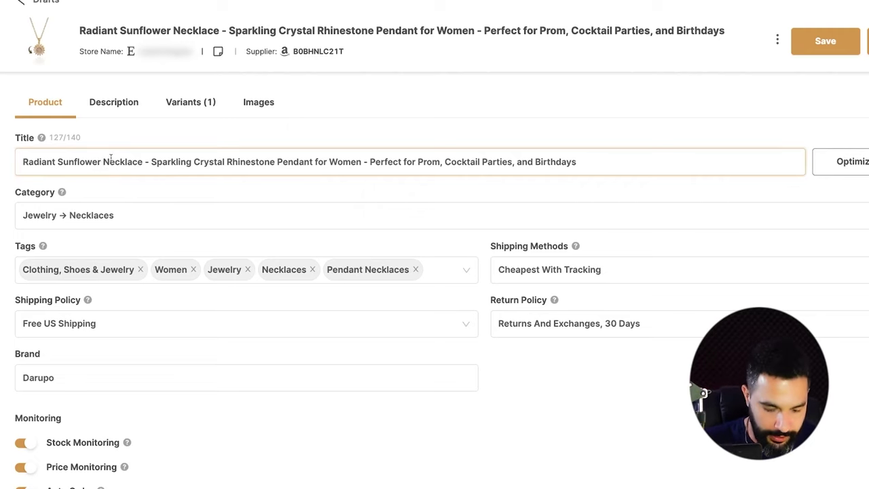
click(103, 162)
text(Spinning)
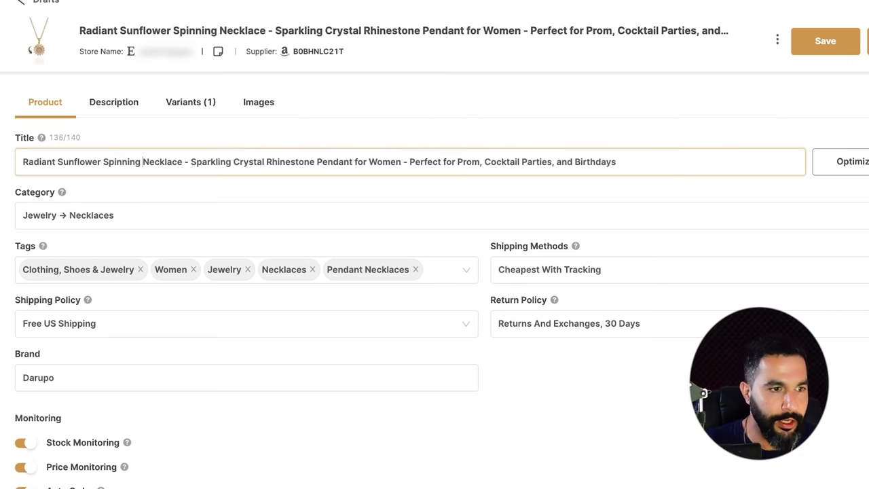
drag(81, 138, 49, 139)
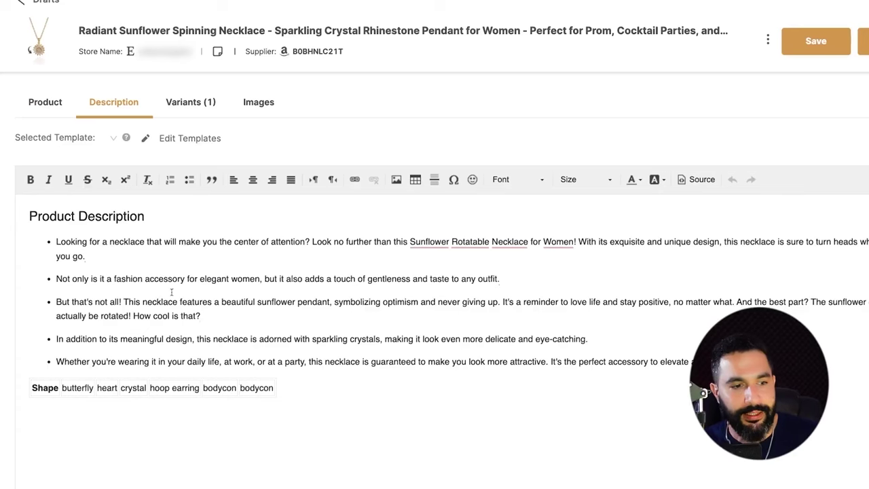
- Review the draft's description and compare it with the size, design and material details on the necklace's Amazon page
click(309, 377)
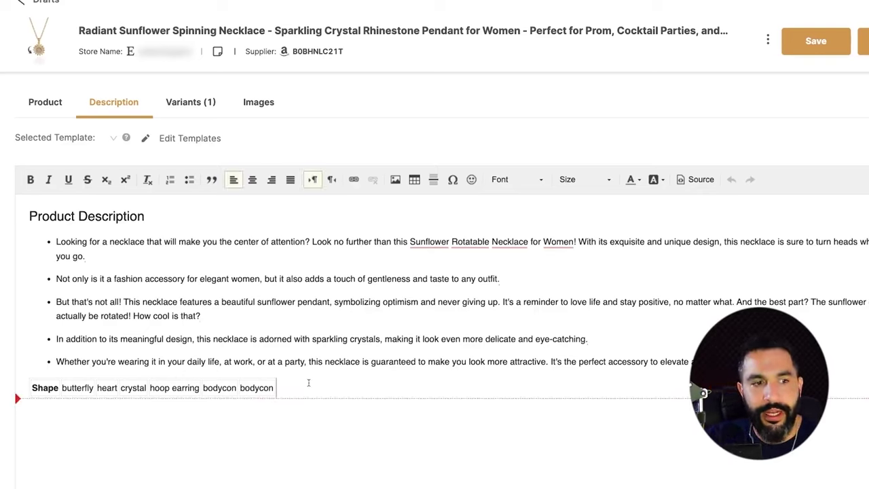
click(300, 339)
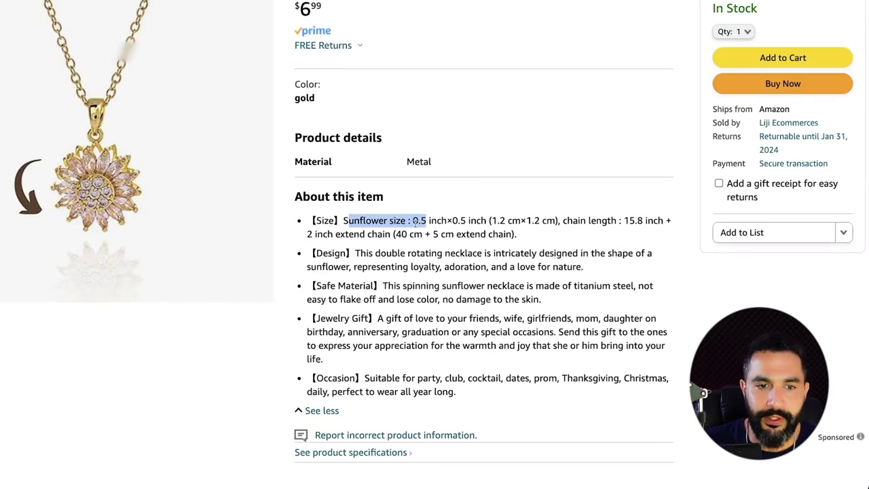
drag(416, 224, 517, 284)
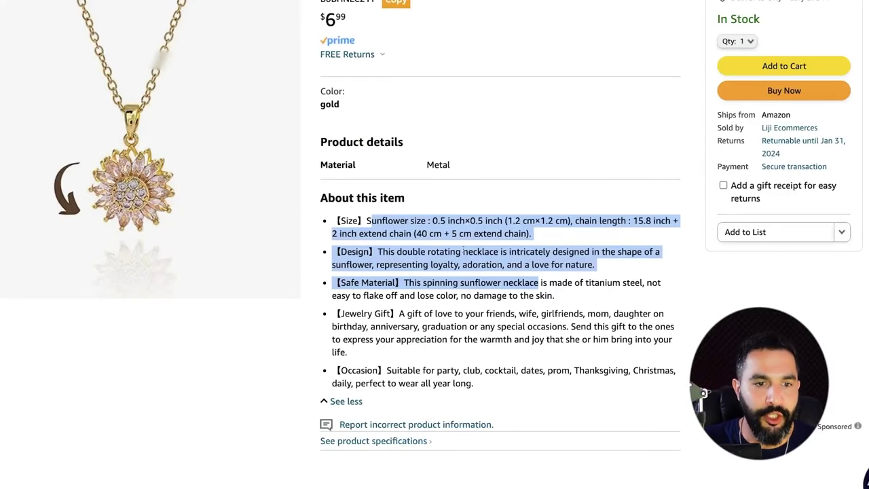
click(415, 251)
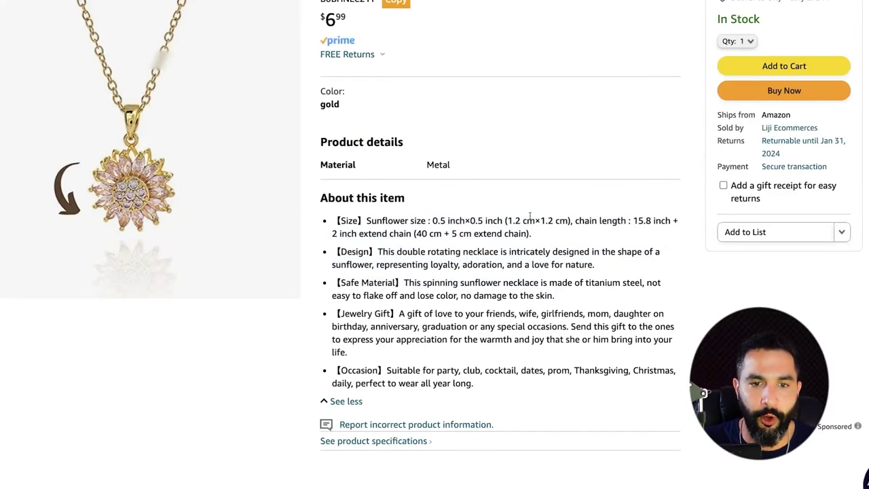
drag(571, 220, 443, 220)
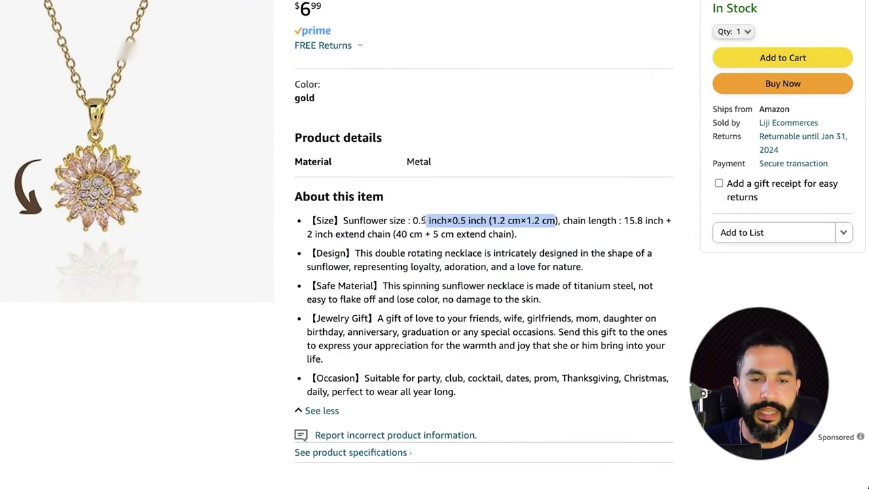
click(449, 235)
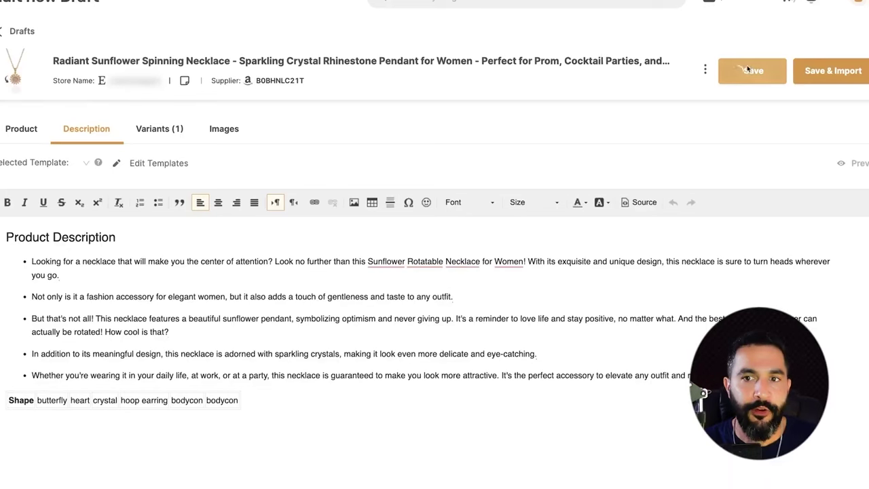
- Save the necklace draft and open its Gold variant for editing after checking the color option on the Amazon page
click(753, 71)
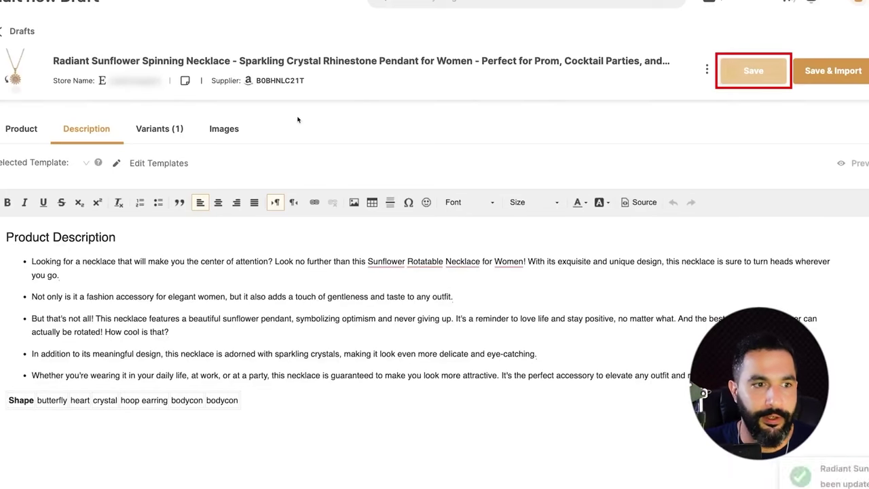
click(159, 129)
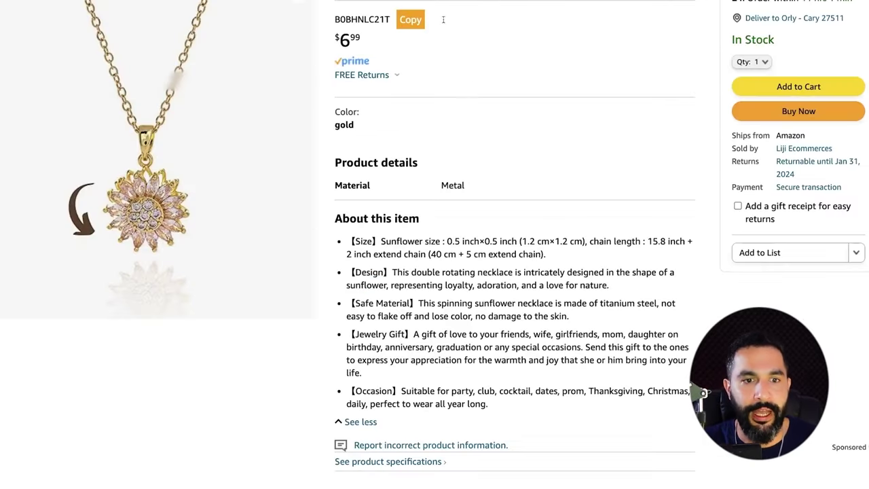
scroll(541, 224, up, 5)
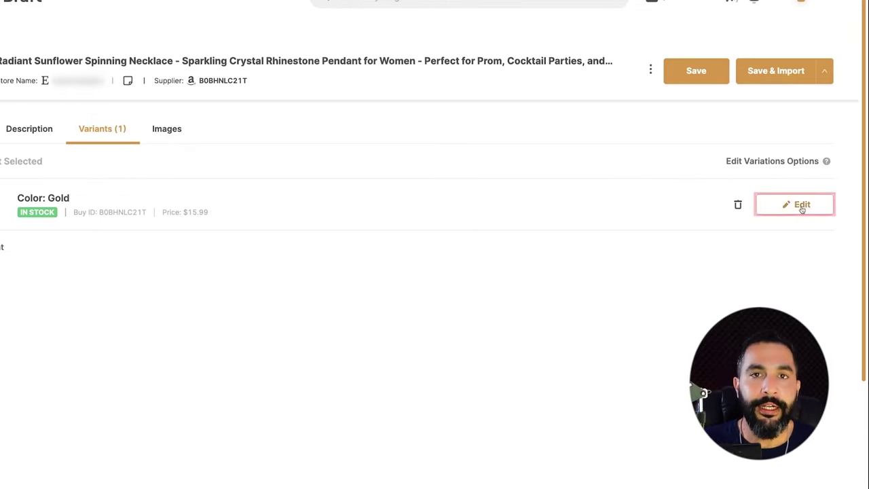
click(800, 206)
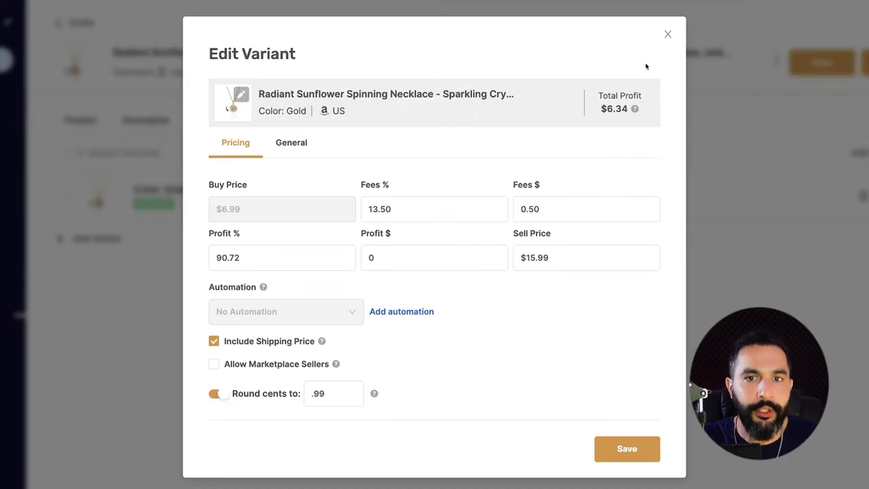
- Close the variant editor and examine the Amazon US supplier's pricing settings, including the percentage fee, dollar fee and dynamic profit ranges
click(668, 34)
click(51, 453)
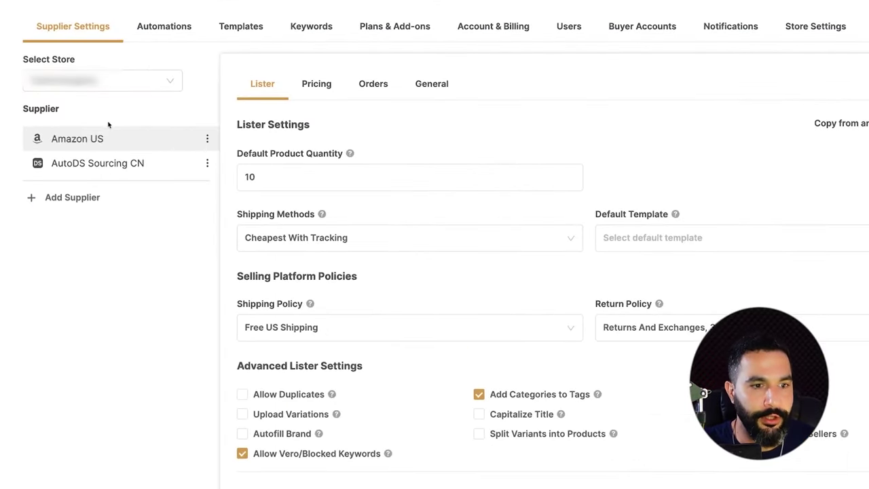
click(325, 86)
click(281, 251)
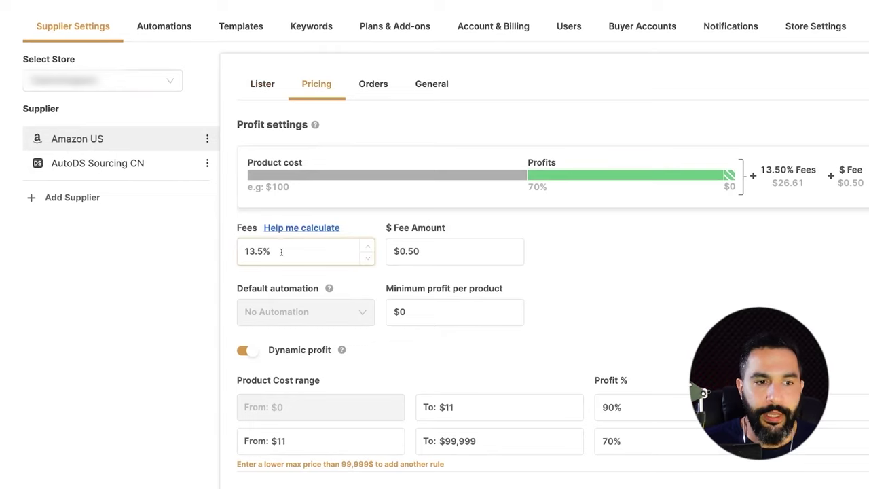
drag(302, 251, 221, 252)
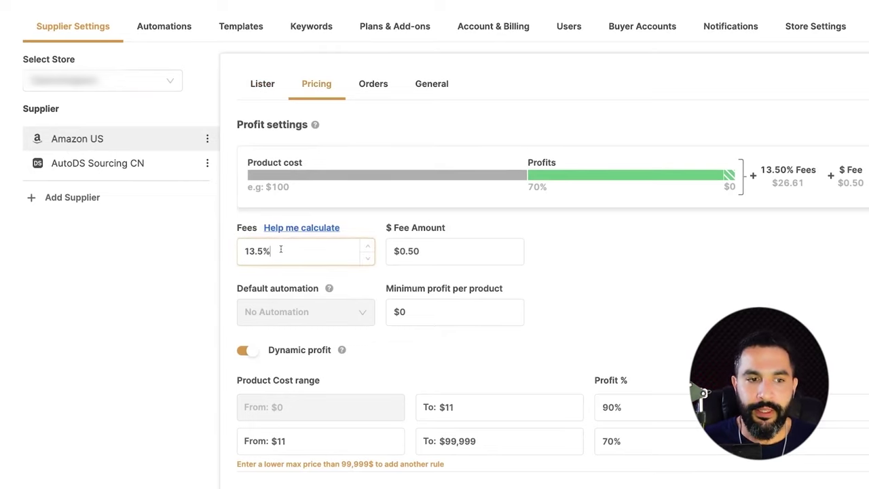
drag(282, 249, 232, 253)
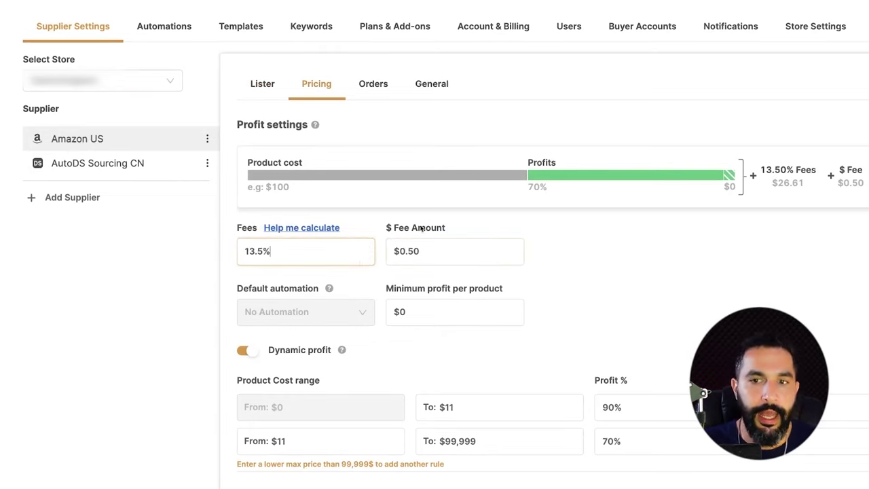
scroll(478, 228, down, 3)
scroll(478, 229, up, 3)
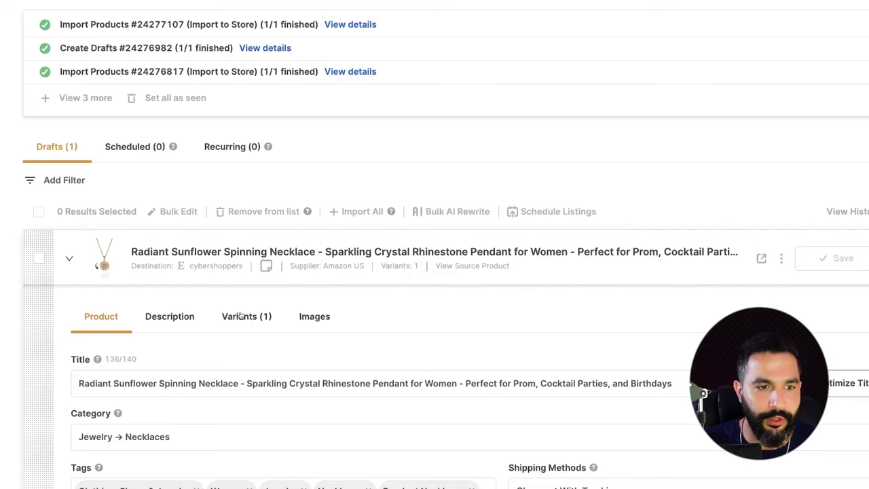
- Reopen the Gold variant from the necklace draft and examine its percentage and dollar fees
click(240, 315)
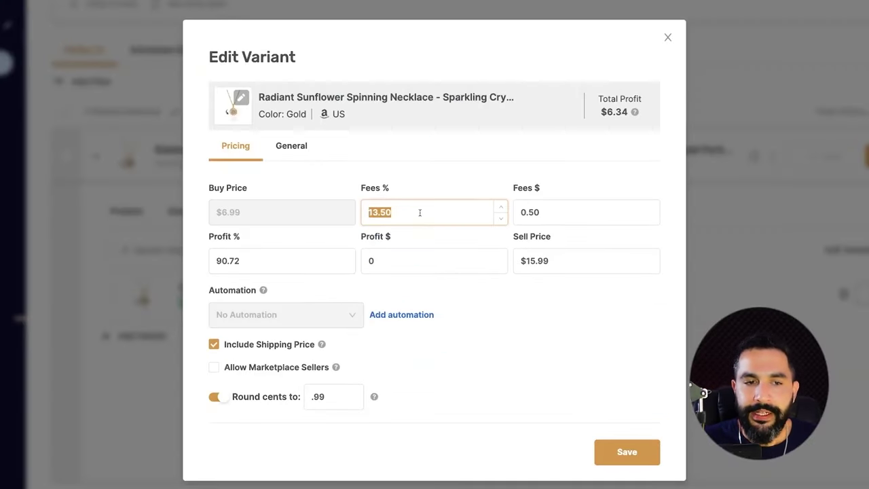
click(420, 212)
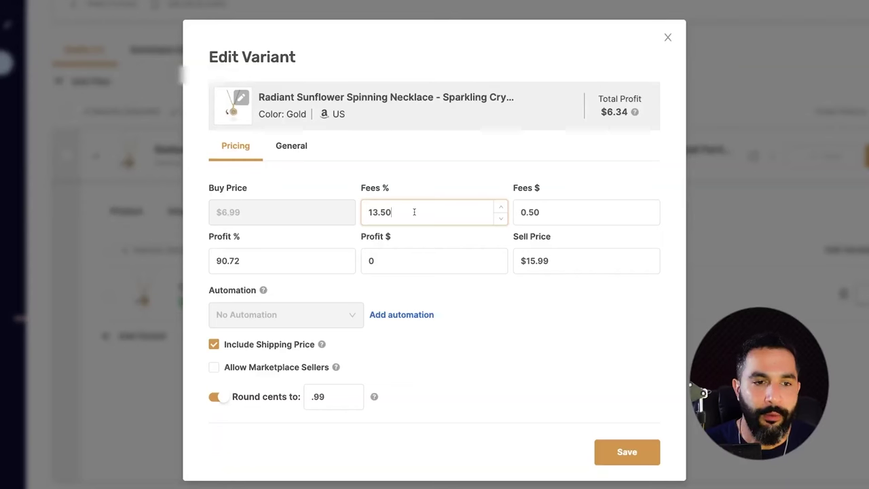
double_click(413, 212)
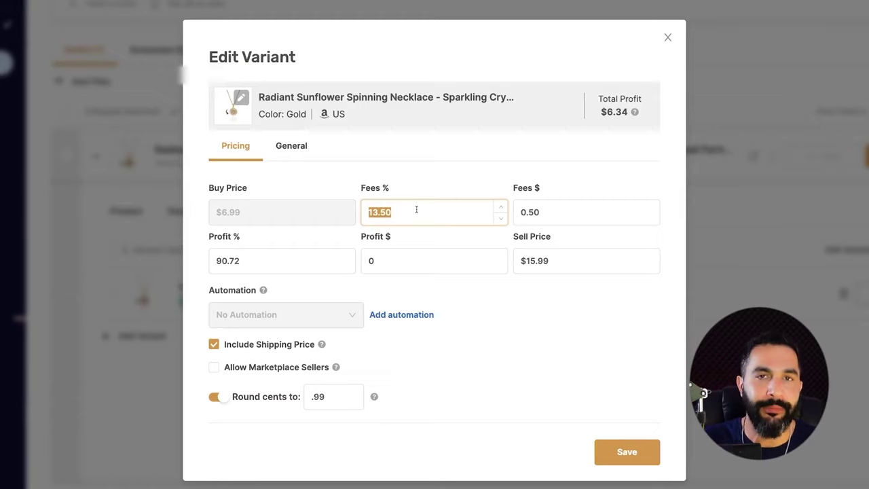
key(Right)
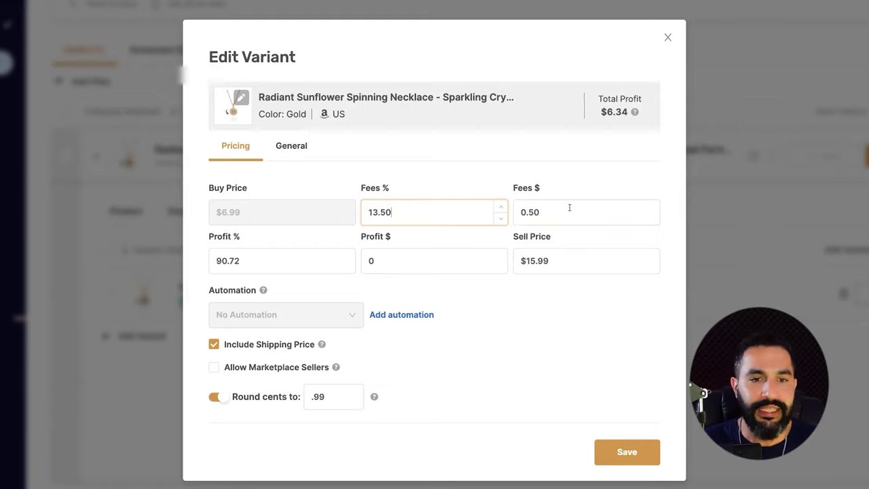
double_click(544, 211)
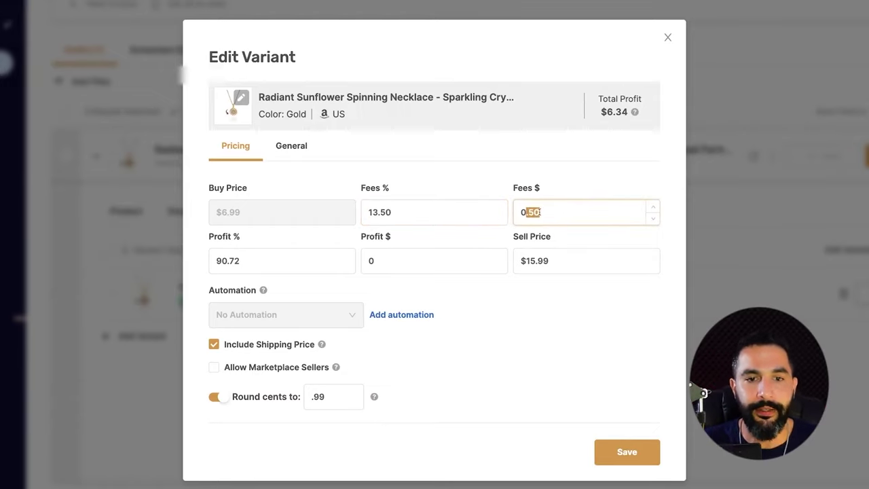
key(Right)
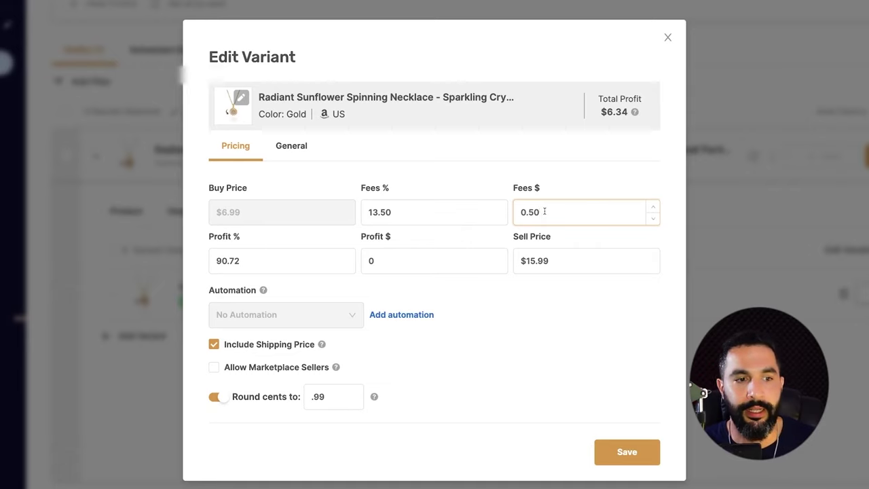
- Examine the variant's profit percentage, sell price and cents rounding, checking the price on the necklace's Amazon page
key(Tab)
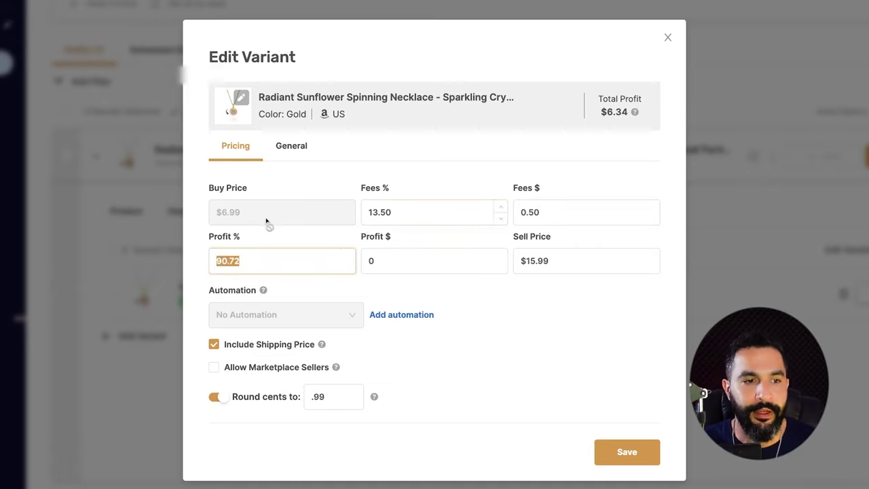
click(254, 261)
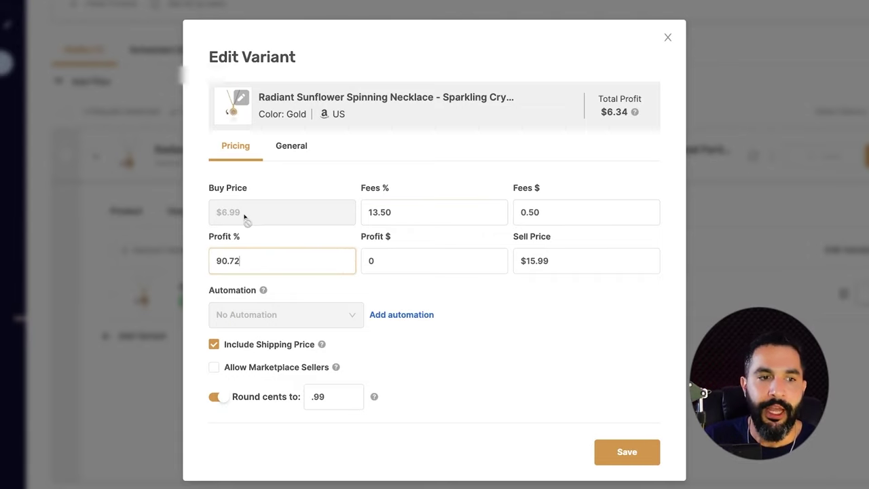
click(561, 261)
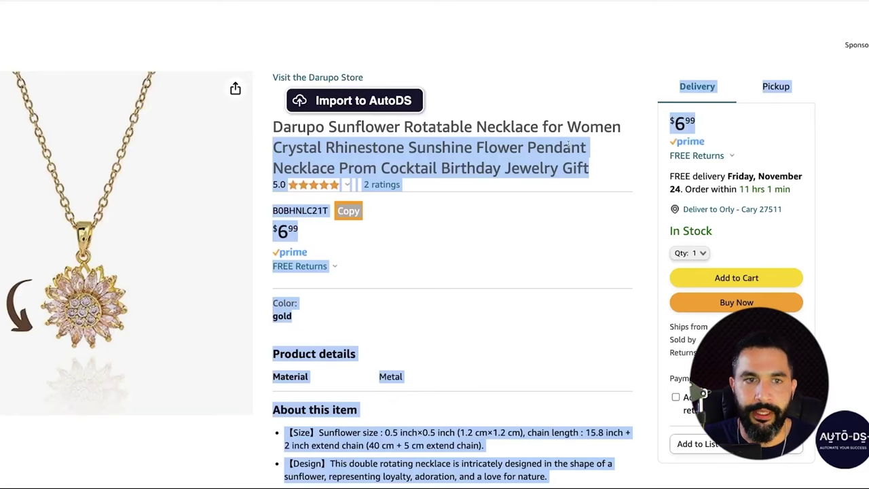
click(568, 143)
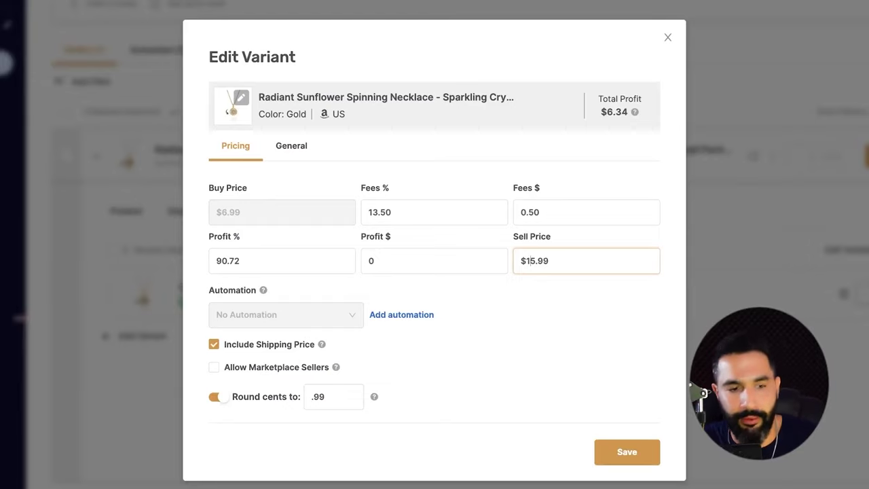
click(332, 396)
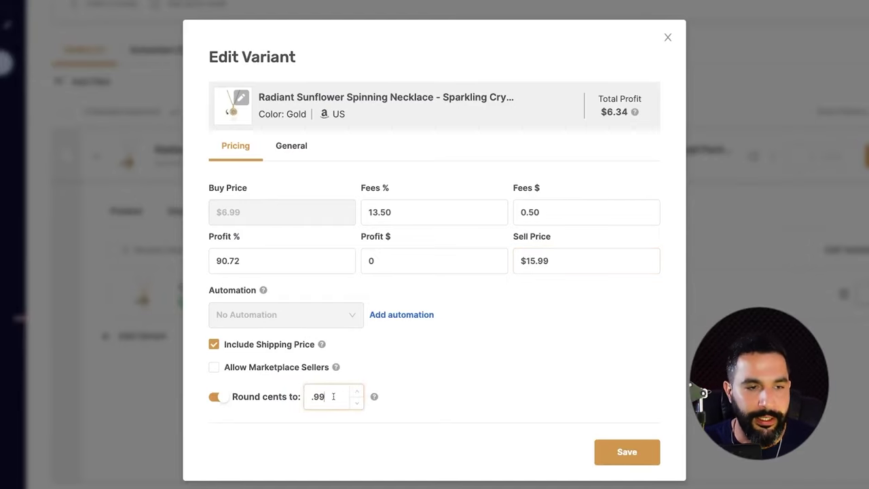
- Review the variant's default quantity in its general settings and look through quantities in the completed Etsy orders
click(288, 150)
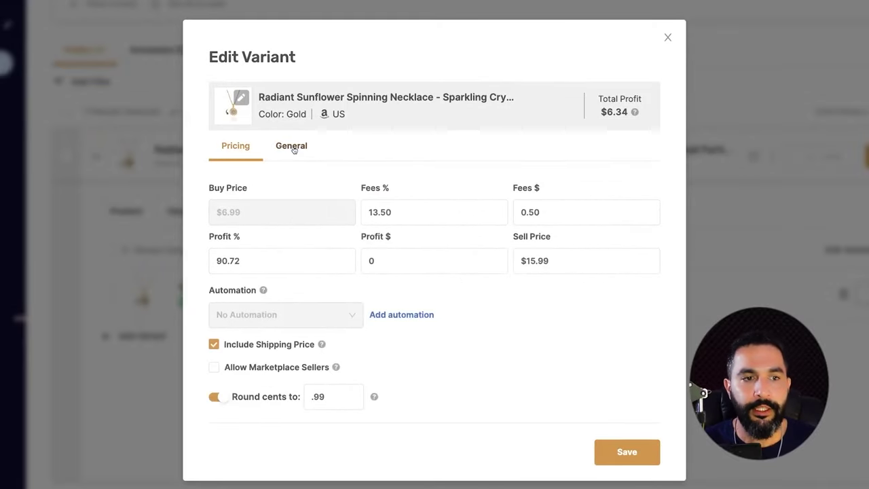
click(295, 146)
double_click(481, 218)
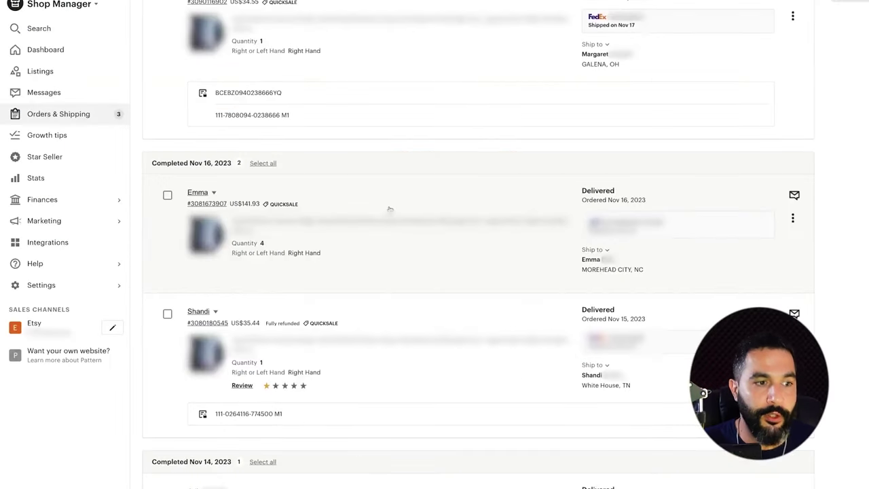
scroll(389, 210, down, 5)
scroll(389, 210, down, 10)
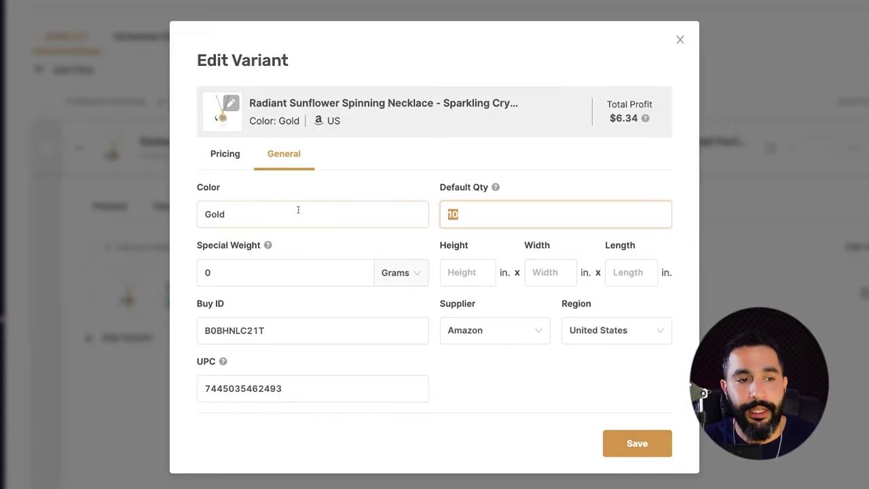
- Check the variant's color and percentage fee, and close the variant editor without saving
double_click(267, 214)
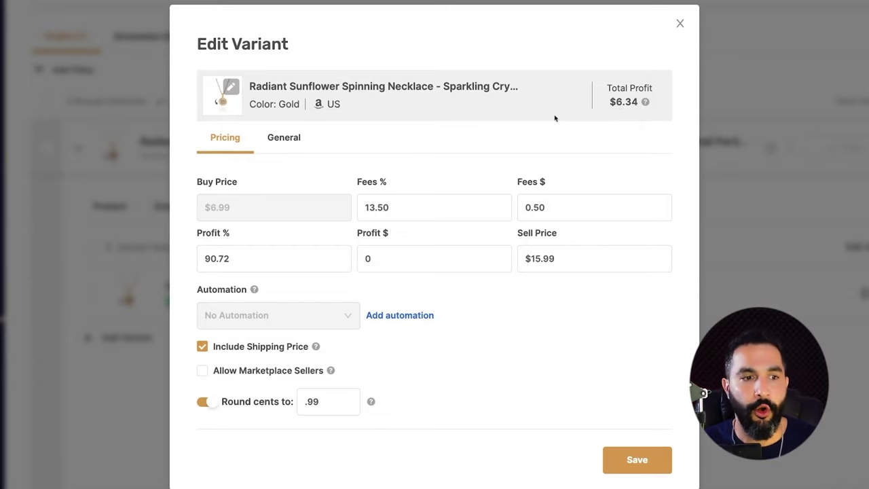
double_click(402, 206)
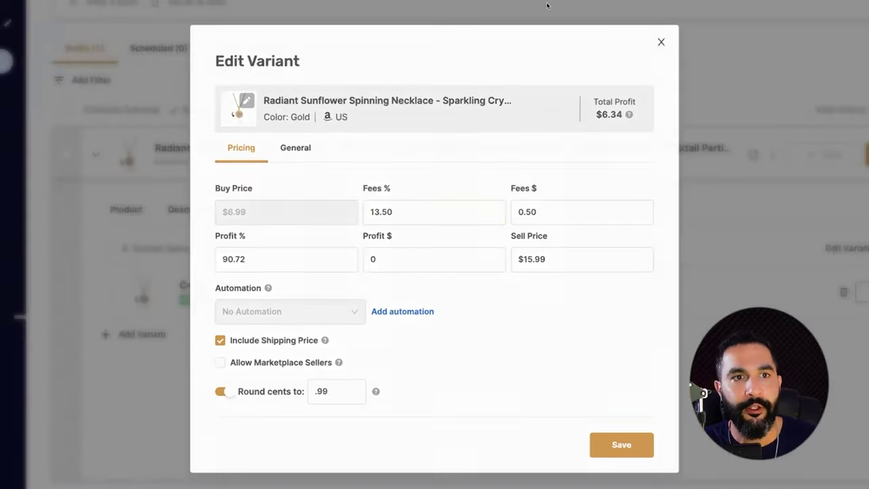
click(680, 23)
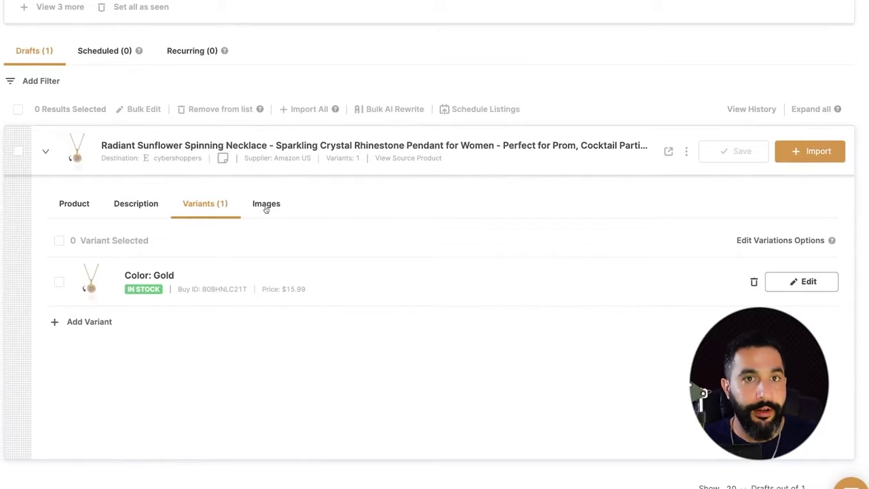
- Look through the necklace draft's images, open the first image for editing, and import the draft to the Etsy store
click(268, 205)
scroll(330, 255, down, 5)
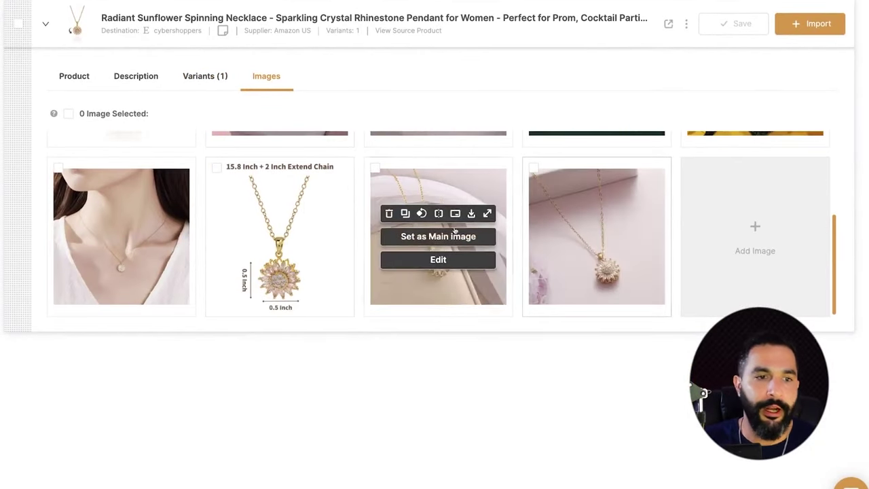
scroll(431, 234, up, 2)
scroll(401, 229, up, 1)
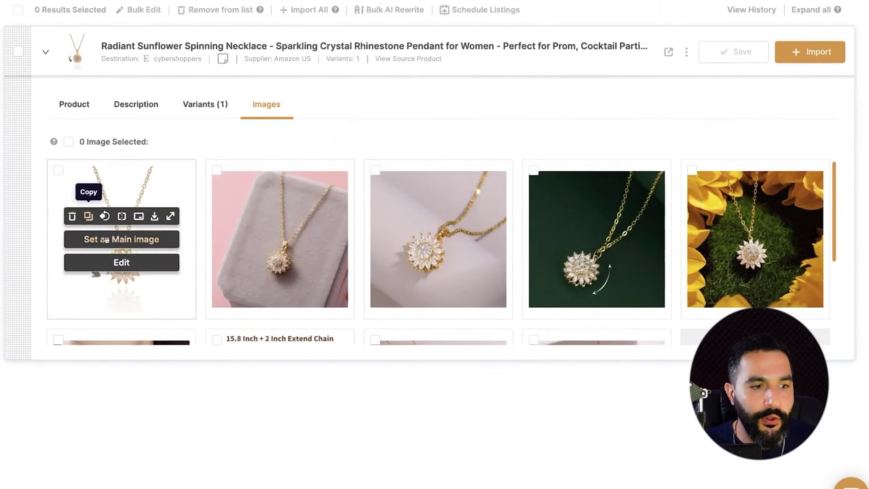
click(120, 262)
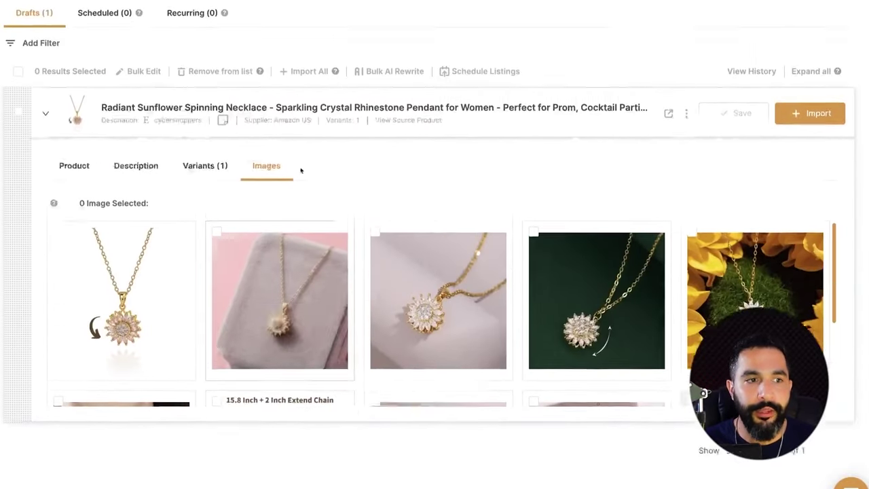
scroll(81, 274, up, 2)
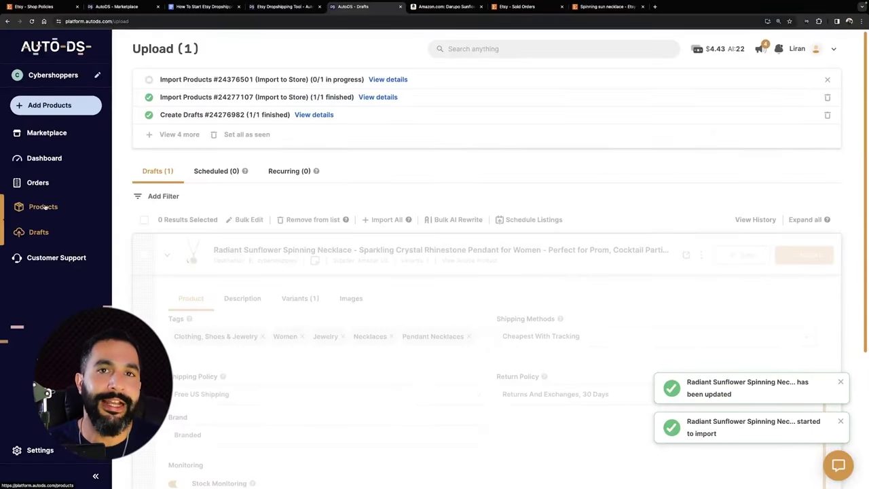
- Open the product list and examine the imported necklace's variations, prices, profit and item IDs
click(43, 206)
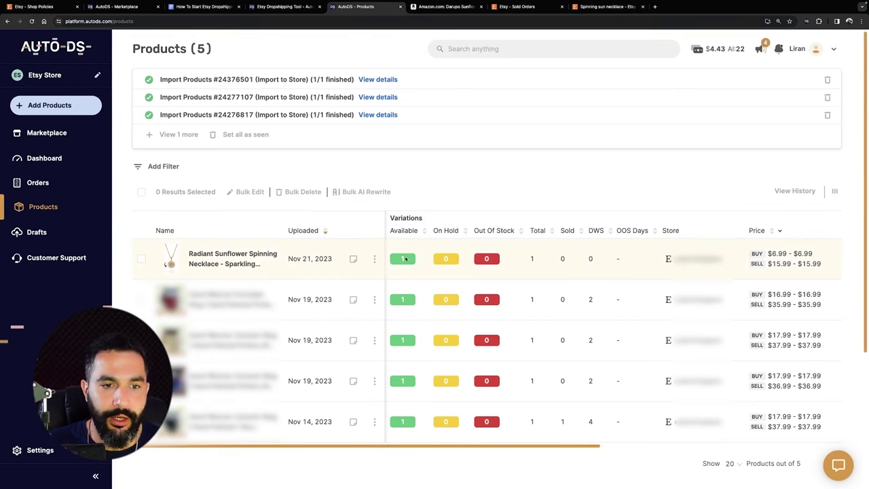
scroll(467, 262, right, 2)
scroll(467, 263, right, 3)
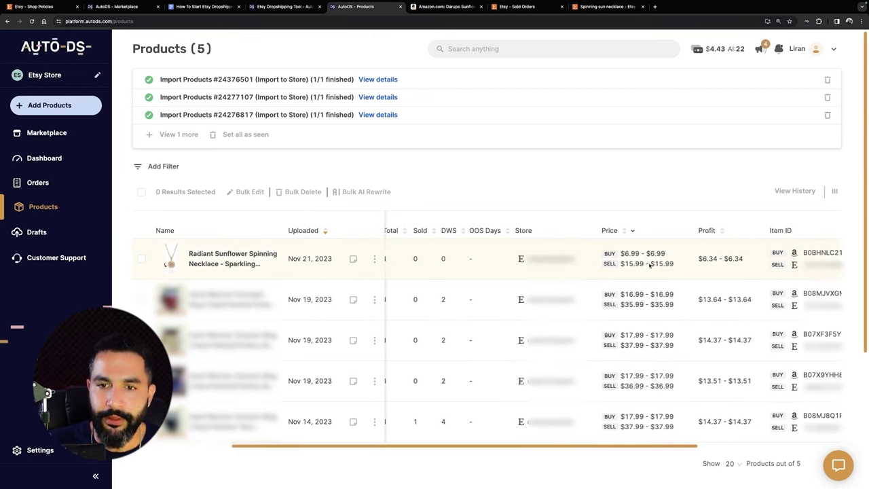
scroll(635, 254, right, 3)
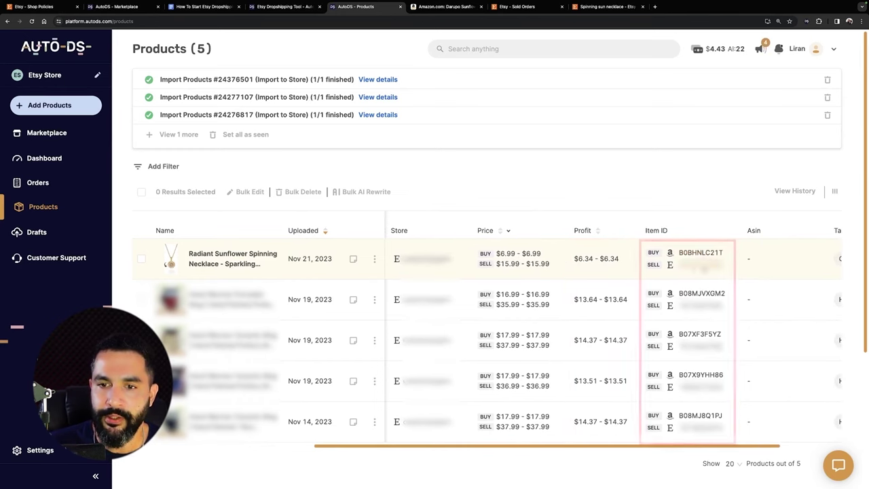
scroll(704, 268, right, 1)
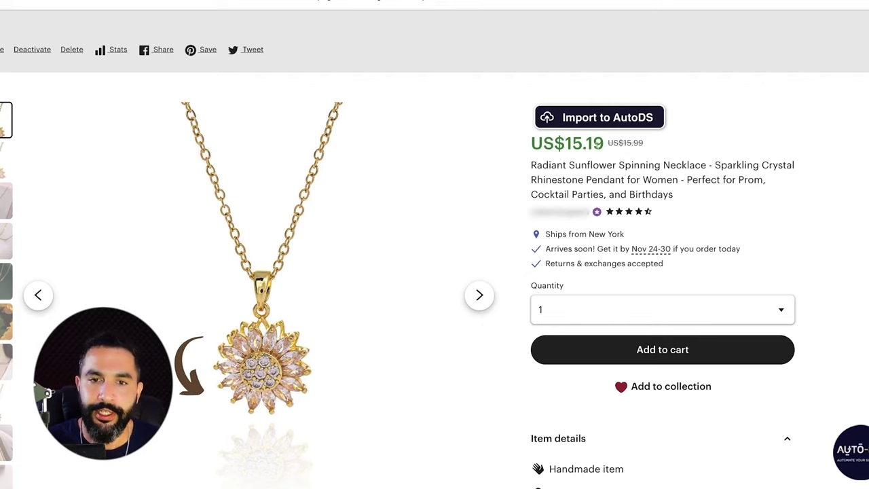
- Review the price, title, shipping origin, delivery estimate and return policy on the necklace's live Etsy listing
drag(604, 144, 536, 144)
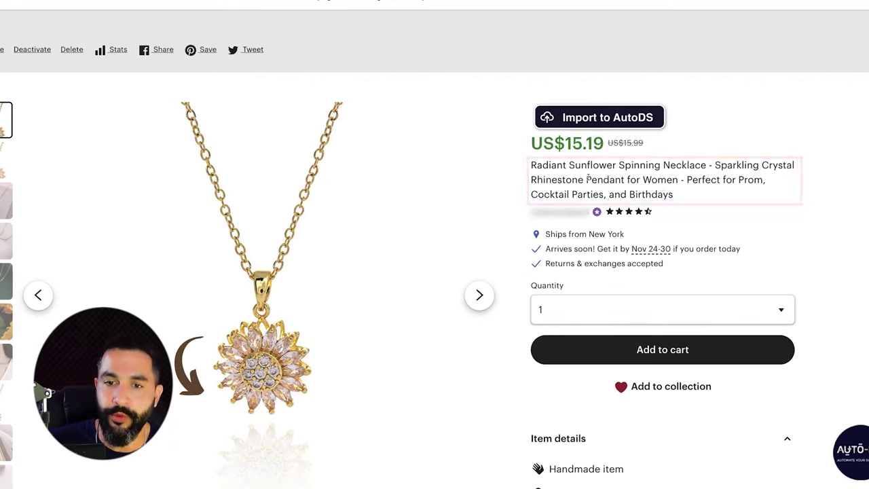
drag(675, 194, 532, 165)
click(555, 166)
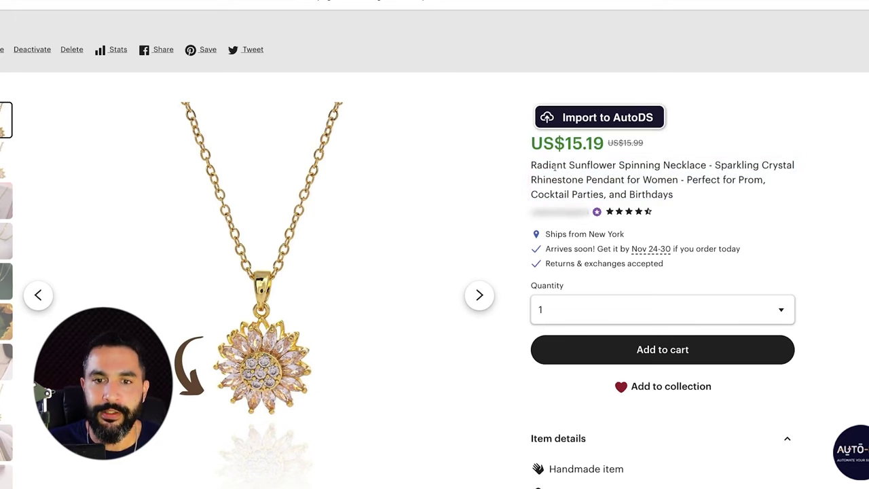
scroll(555, 166, down, 2)
mouse_move(511, 204)
mouse_down()
mouse_move(446, 204)
mouse_move(570, 223)
mouse_up()
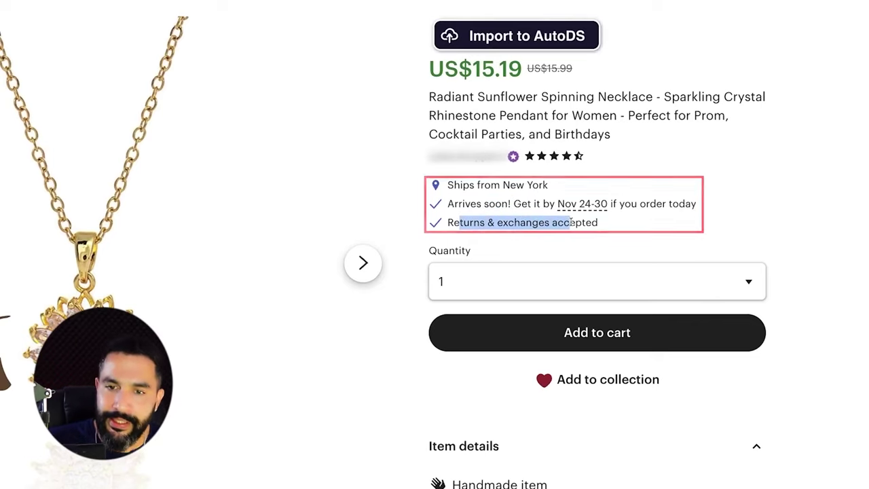
click(572, 223)
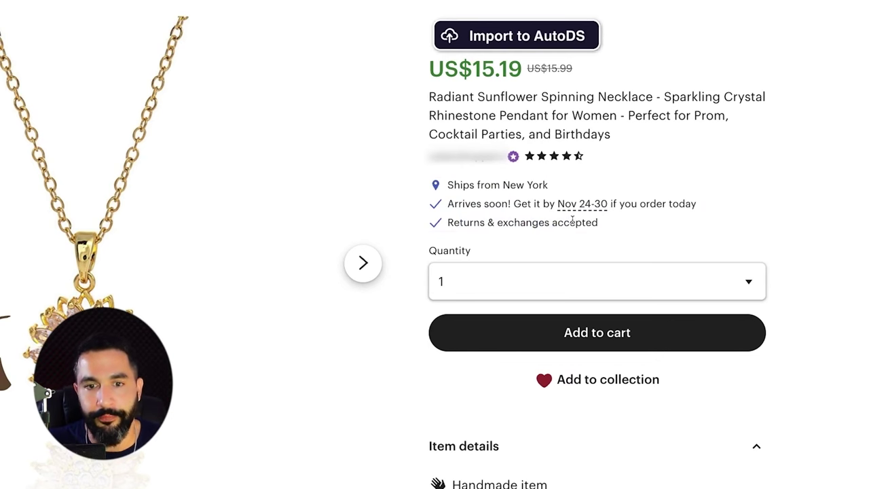
- Check the quantity choices offered on the Etsy listing and read the item details and product description
click(598, 281)
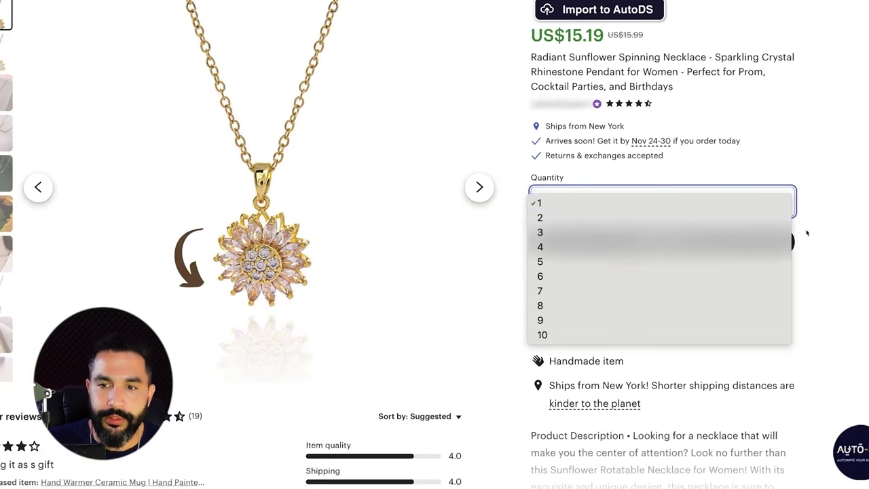
click(835, 216)
scroll(529, 310, down, 3)
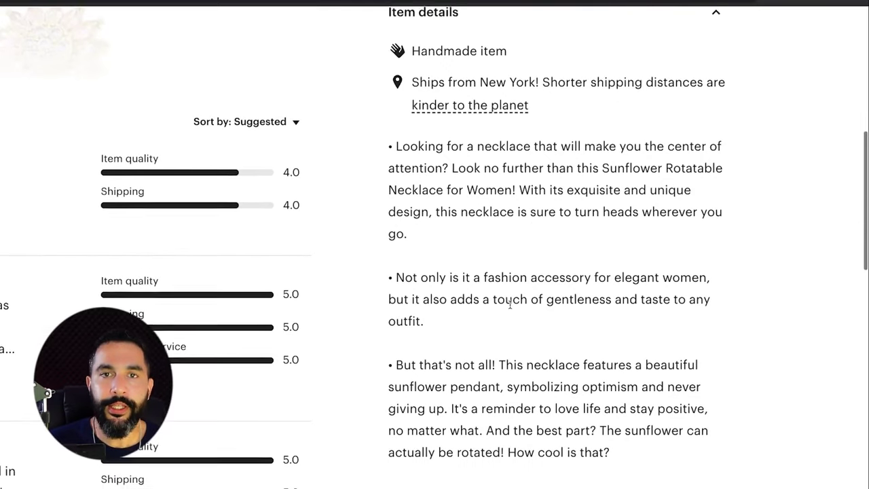
scroll(457, 153, down, 1)
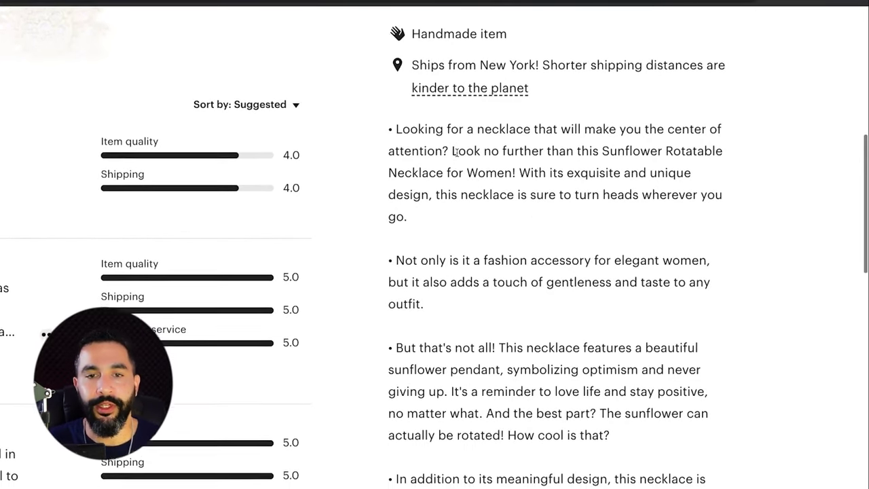